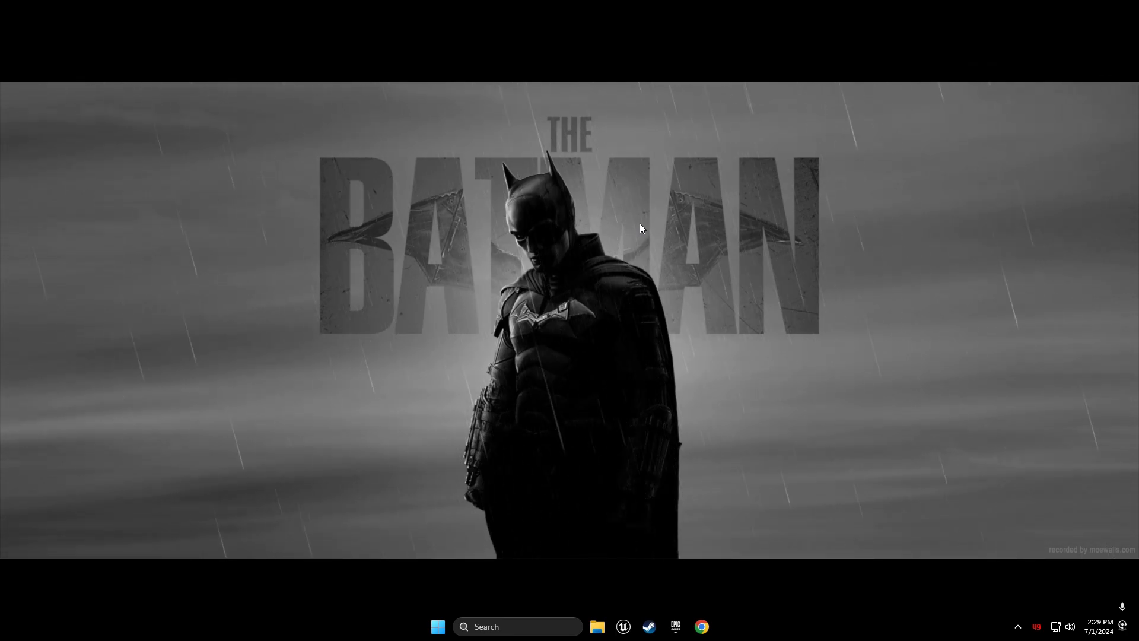
# Refresh the desktop, launch Chrome with a profile and load store.epicgames.com from 'Epi'
pyautogui.rightClick(644, 172)
pyautogui.click(653, 219)
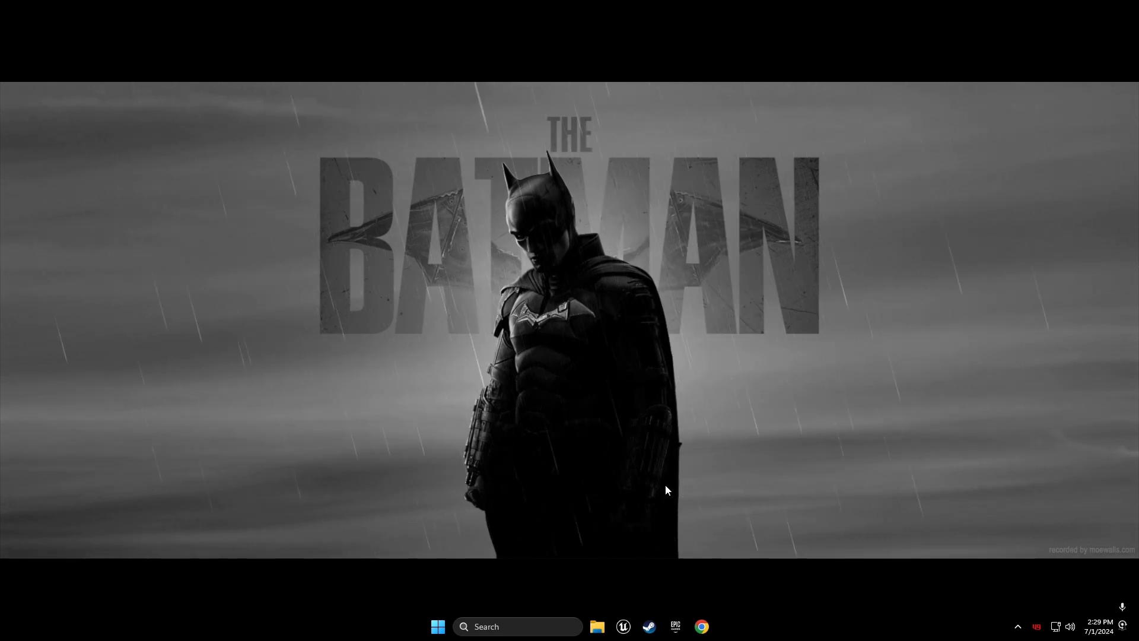
pyautogui.click(704, 627)
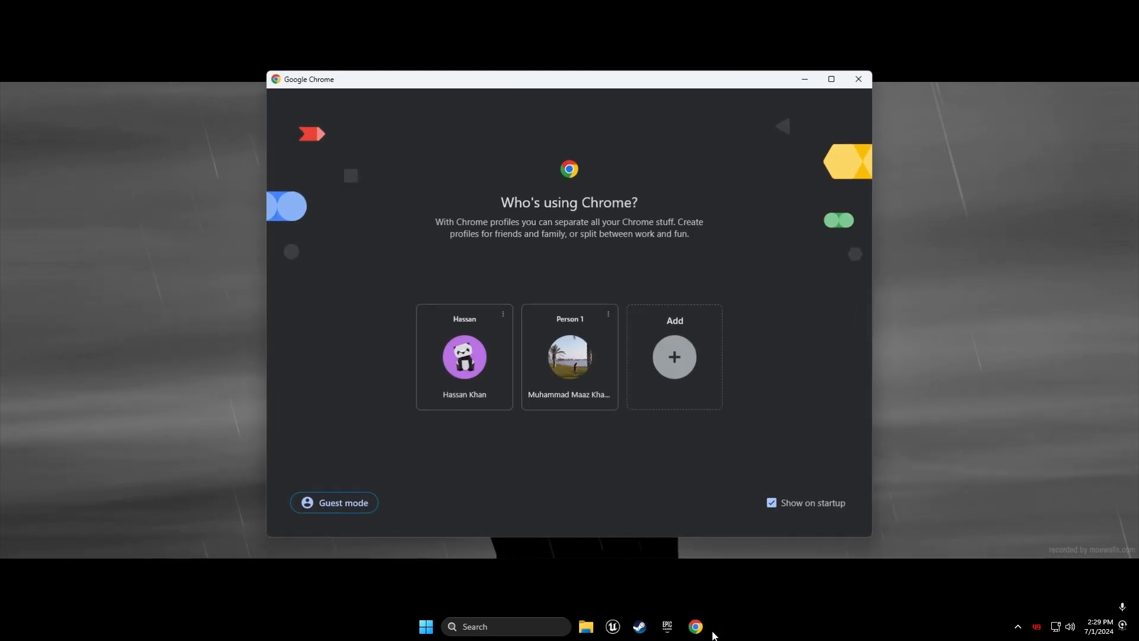
pyautogui.click(610, 378)
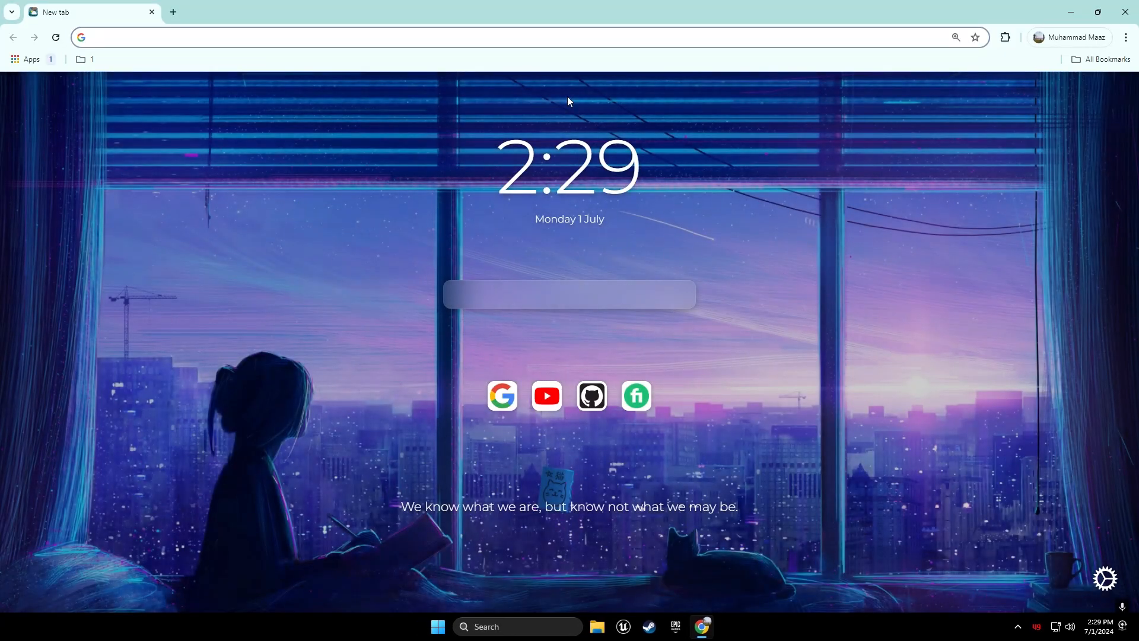
pyautogui.click(386, 40)
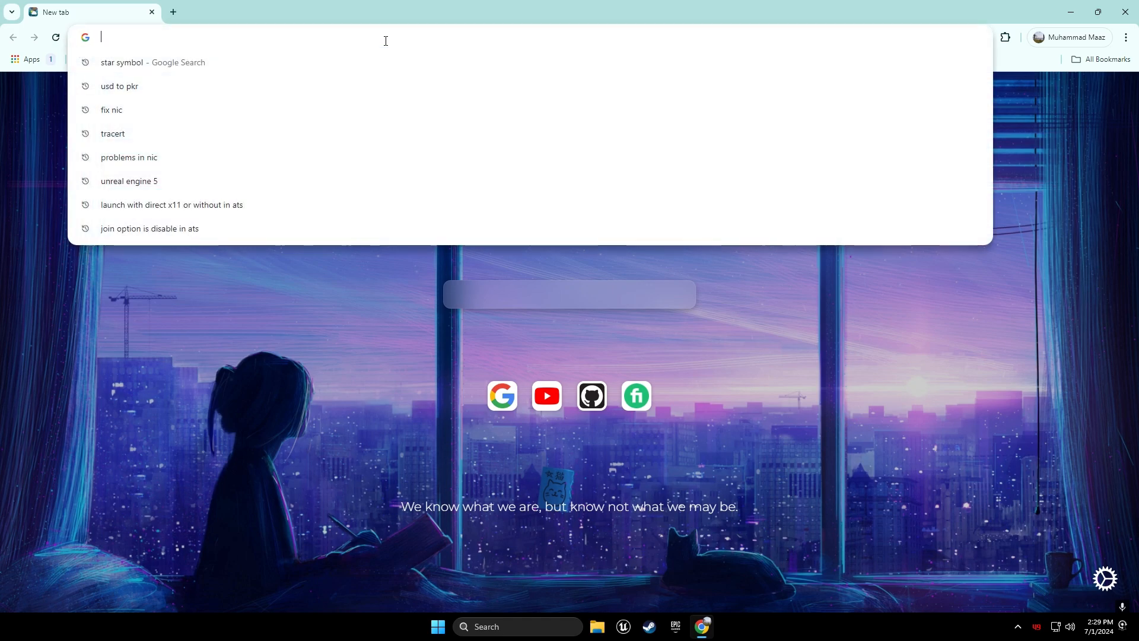
pyautogui.write('Epi')
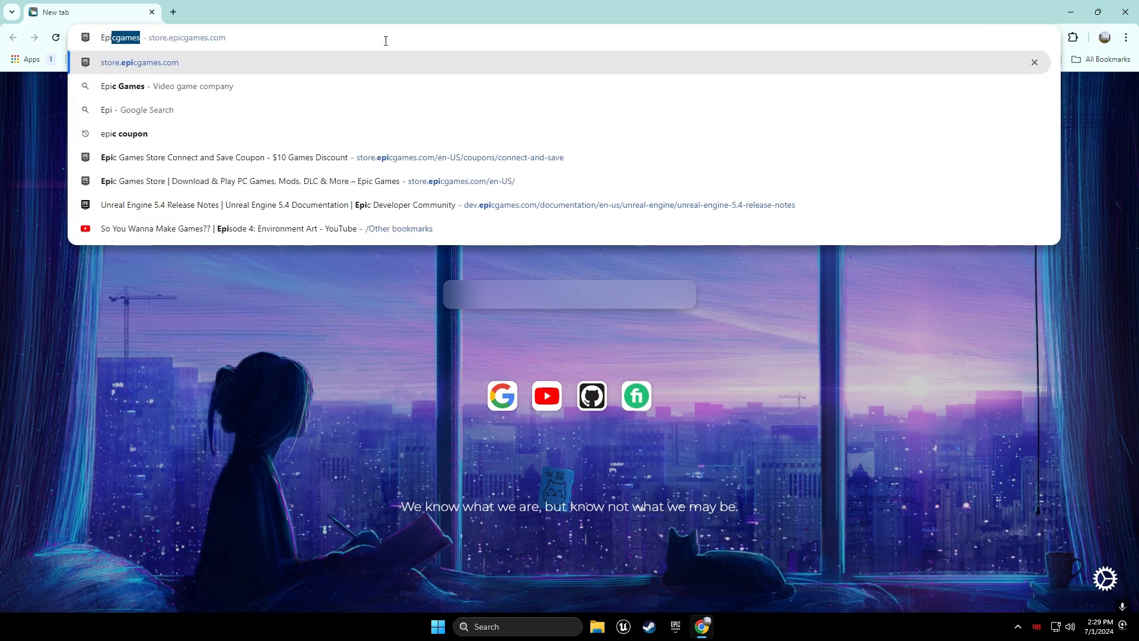
pyautogui.press('Return')
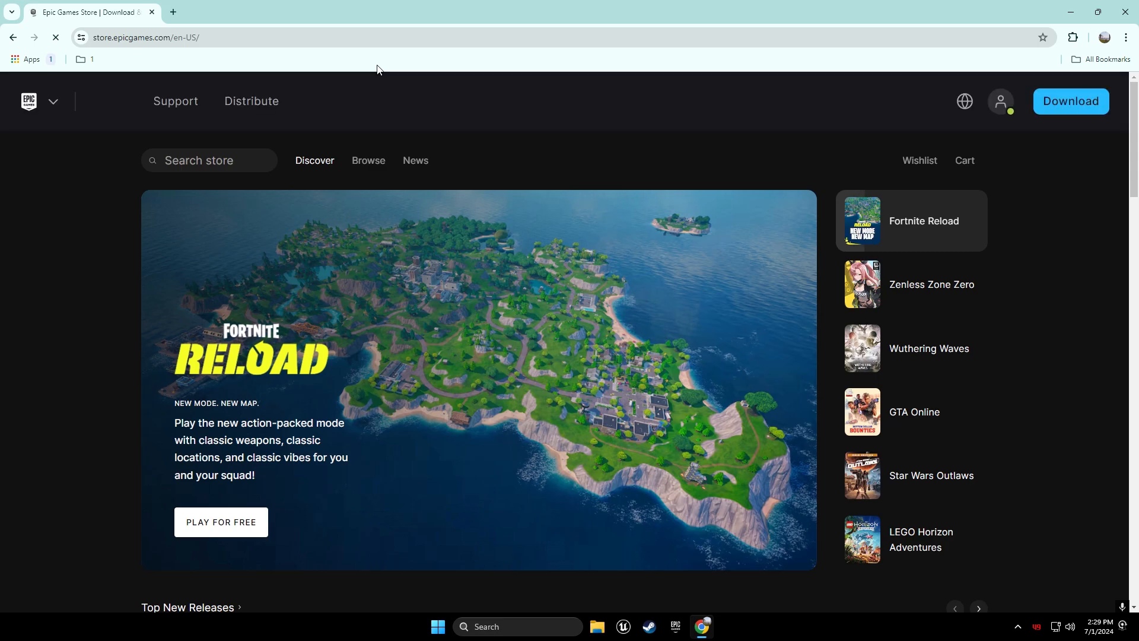
# Go to unrealengine.com via the Epic apps menu and highlight the install section's Step 1 heading
pyautogui.click(57, 101)
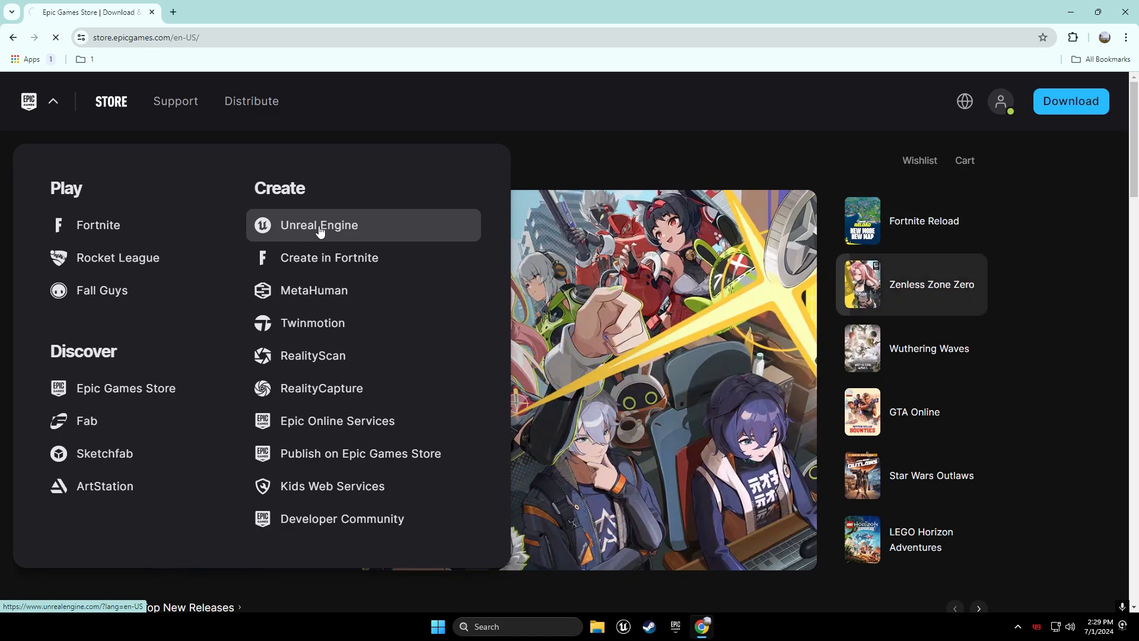
pyautogui.click(300, 229)
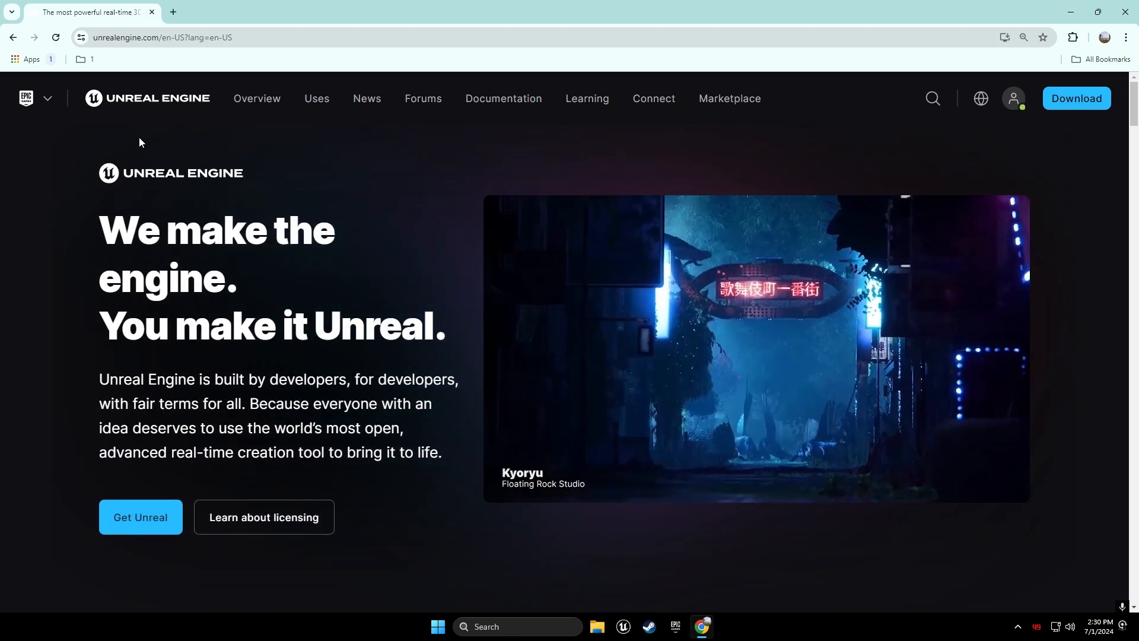
pyautogui.scroll(-3, 397, 378)
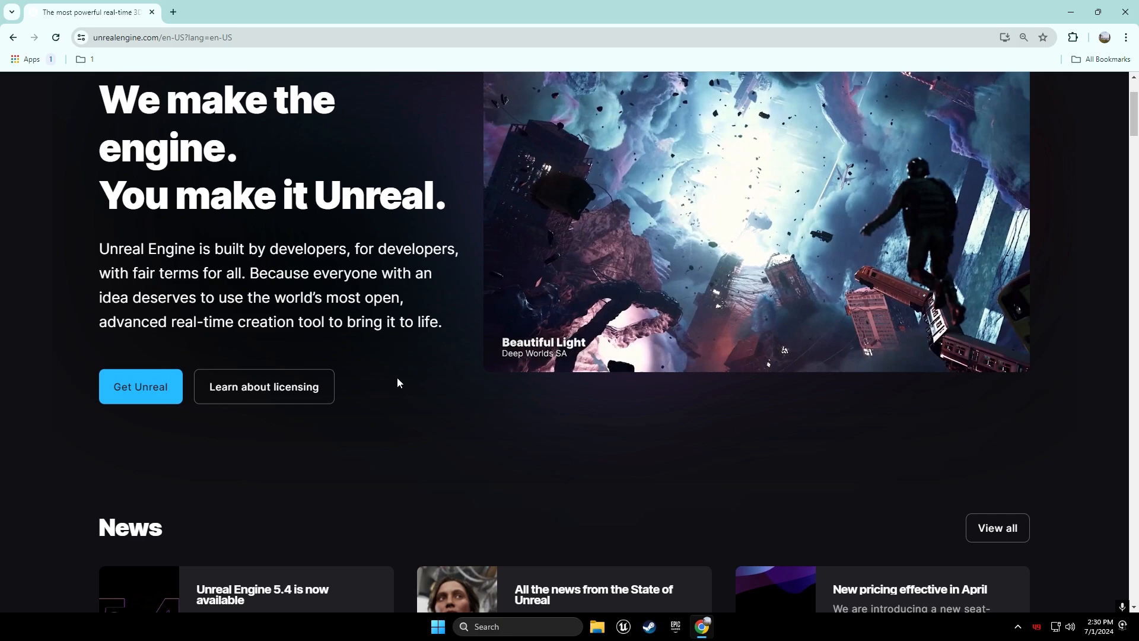
pyautogui.scroll(-9, 397, 380)
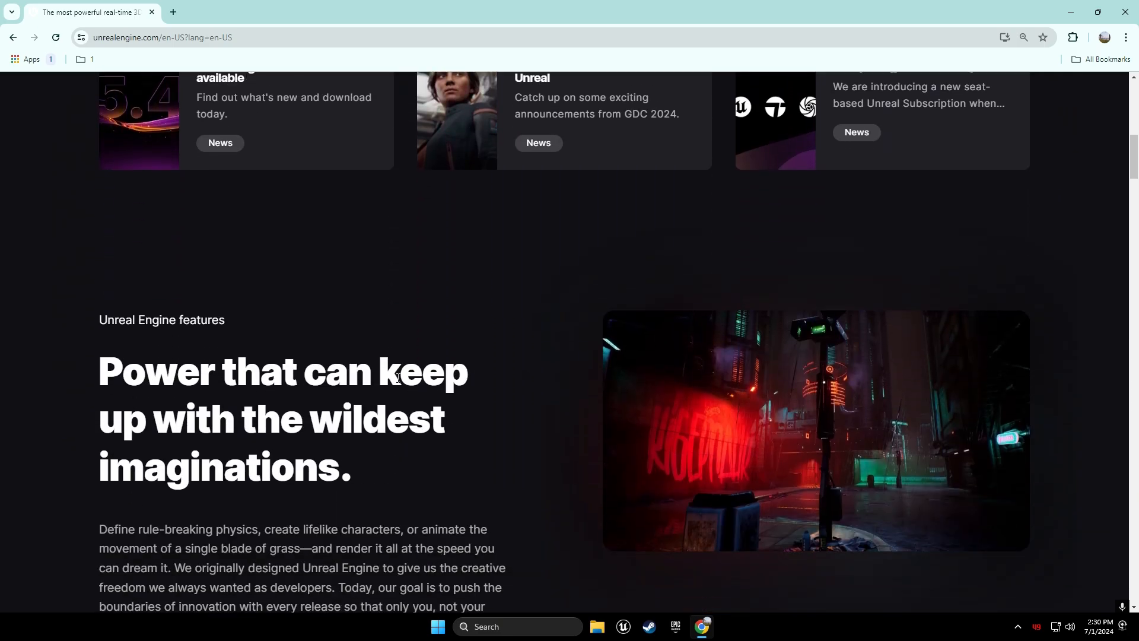
pyautogui.scroll(-9, 398, 378)
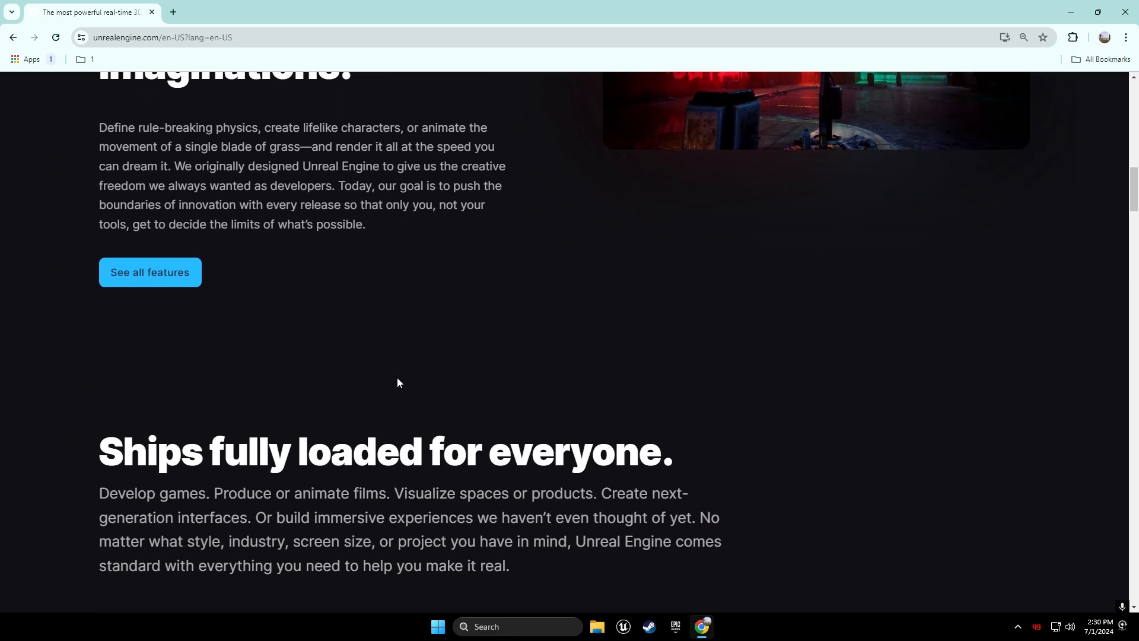
pyautogui.scroll(-8, 397, 377)
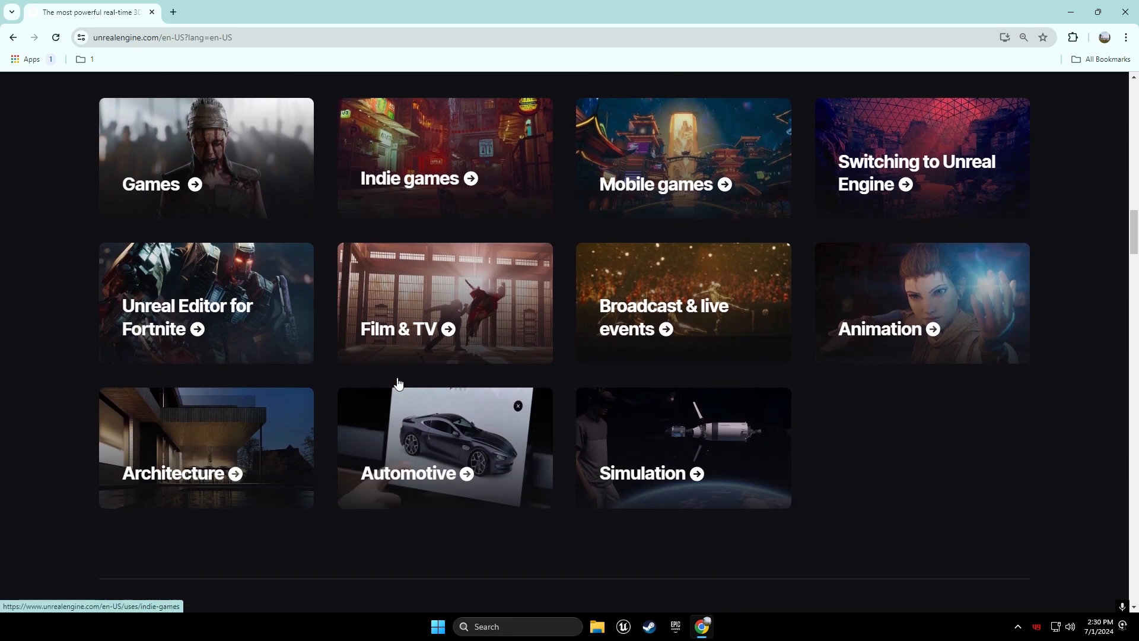
pyautogui.scroll(-6, 397, 380)
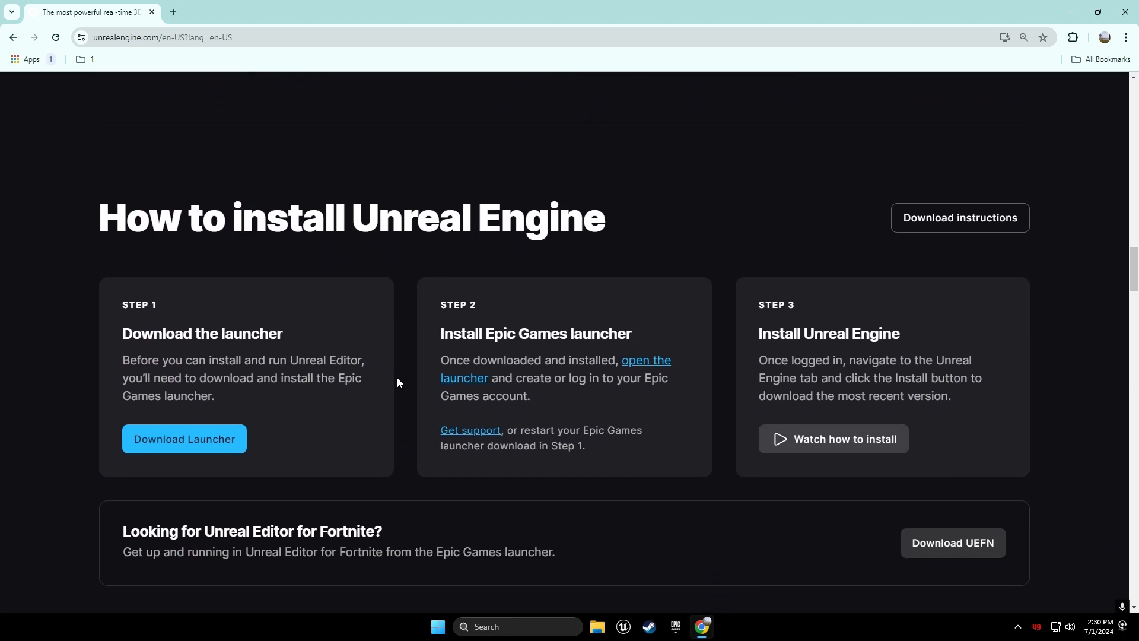
pyautogui.moveTo(103, 171); pyautogui.dragTo(606, 171)
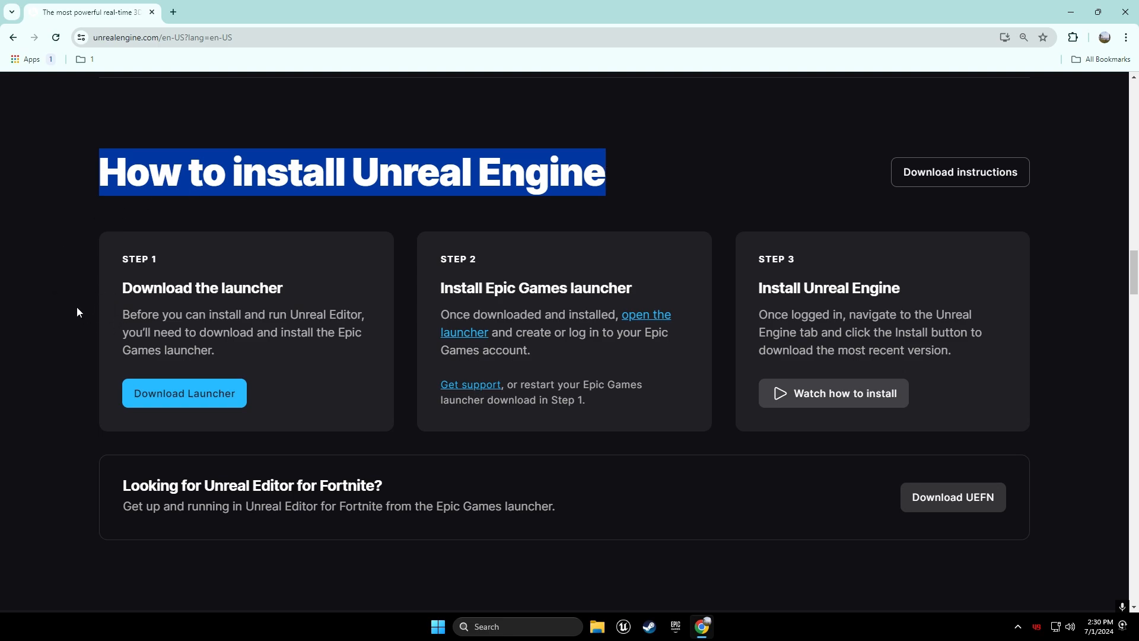
pyautogui.moveTo(127, 287); pyautogui.dragTo(279, 287)
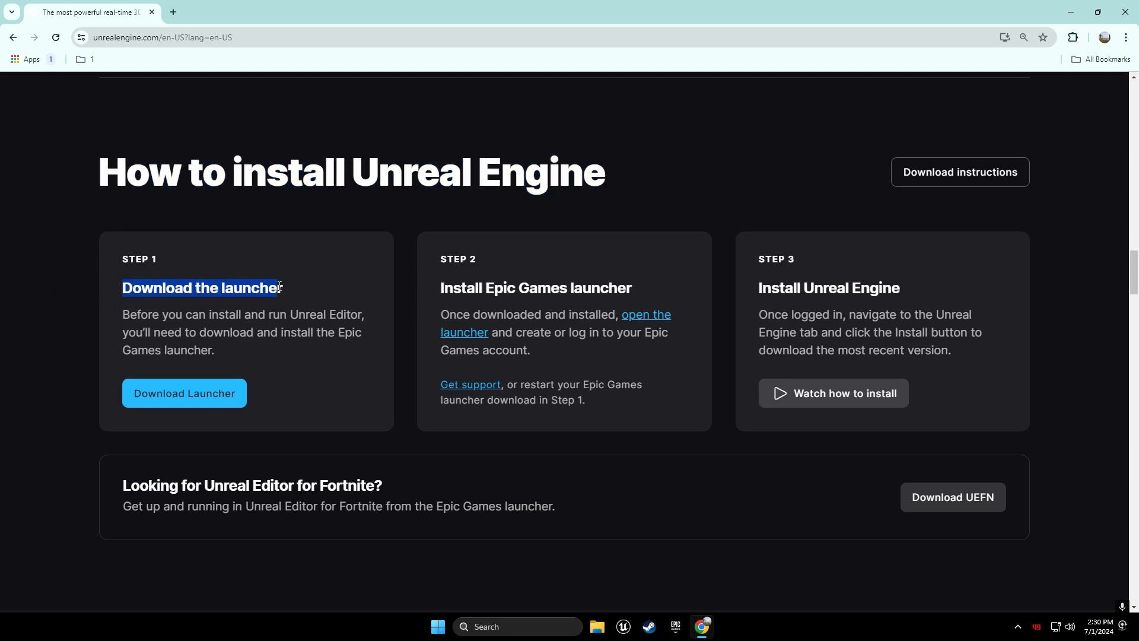
# Start the Epic Games launcher installer download, then cancel it in Chrome's Downloads panel
pyautogui.click(138, 351)
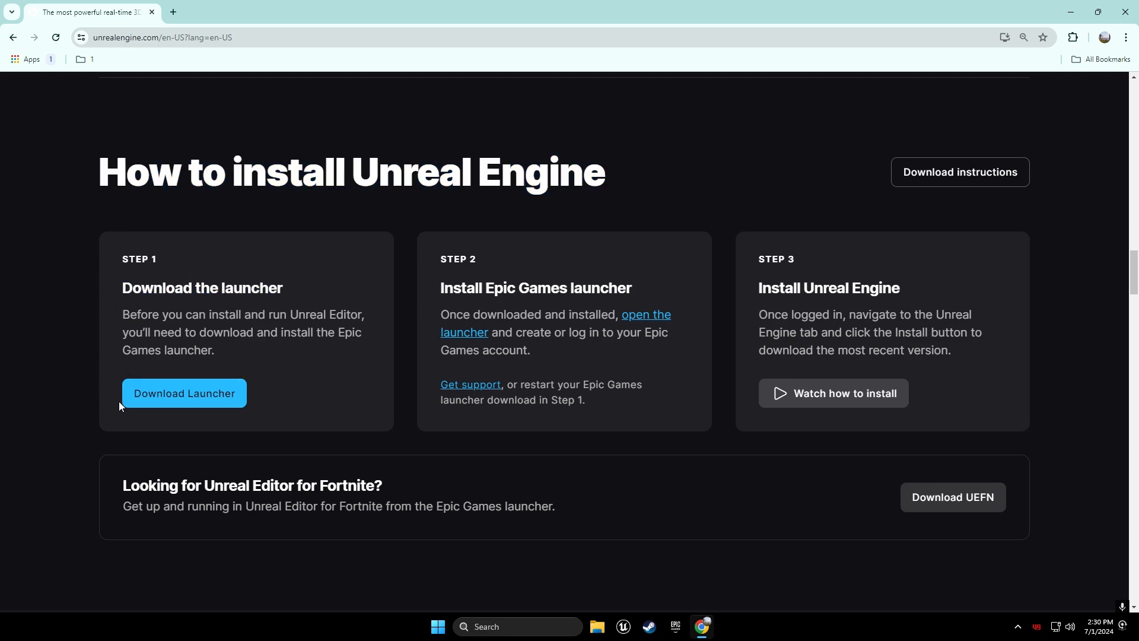
pyautogui.click(224, 403)
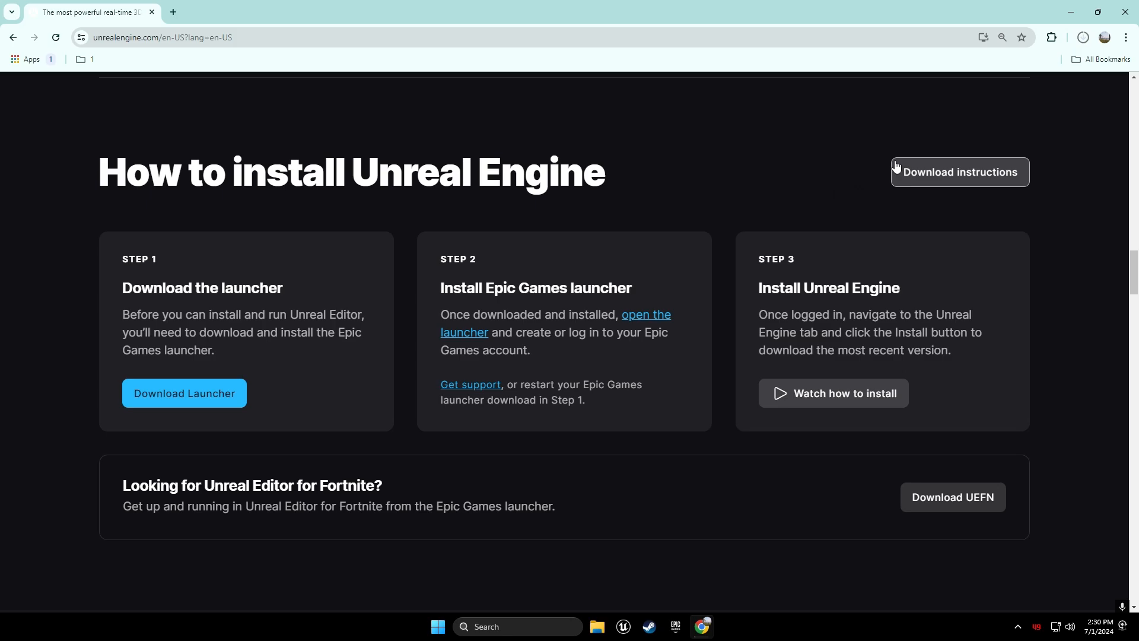
pyautogui.click(1085, 42)
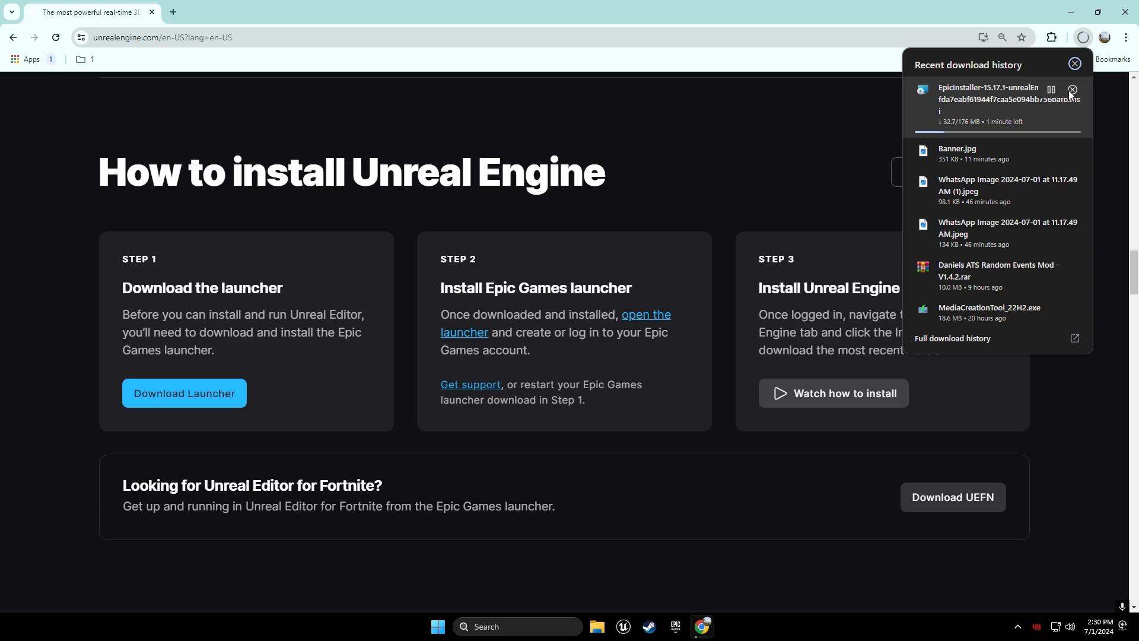
pyautogui.click(1070, 91)
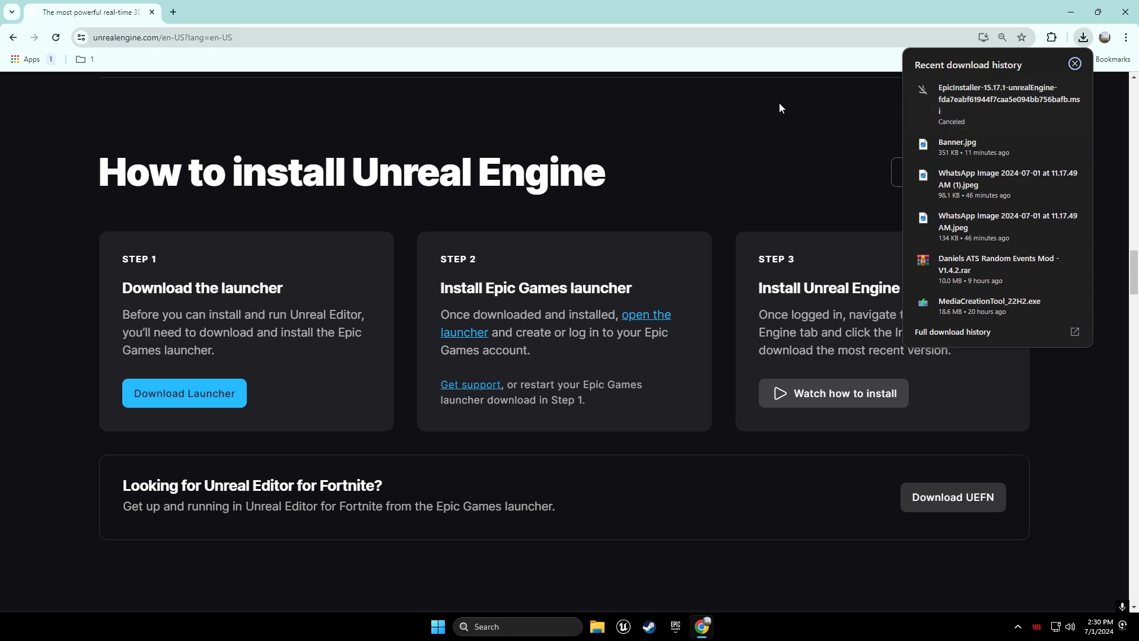
pyautogui.click(779, 102)
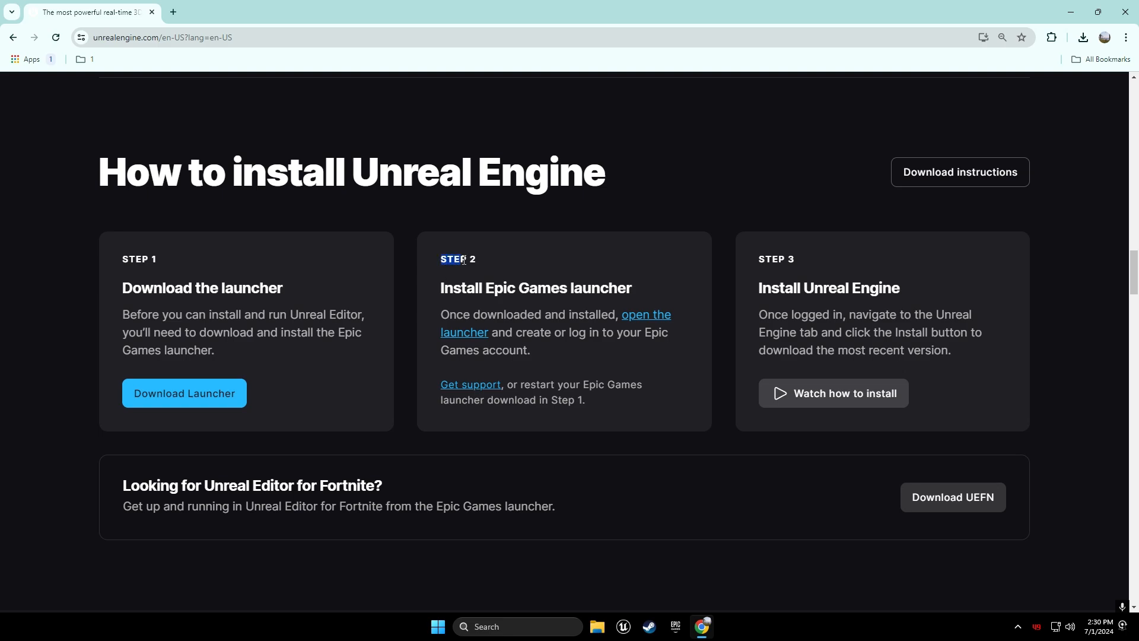
# Highlight the Step 2 and Step 3 install headings, then bring up the Epic Games Launcher
pyautogui.moveTo(442, 289); pyautogui.dragTo(621, 285)
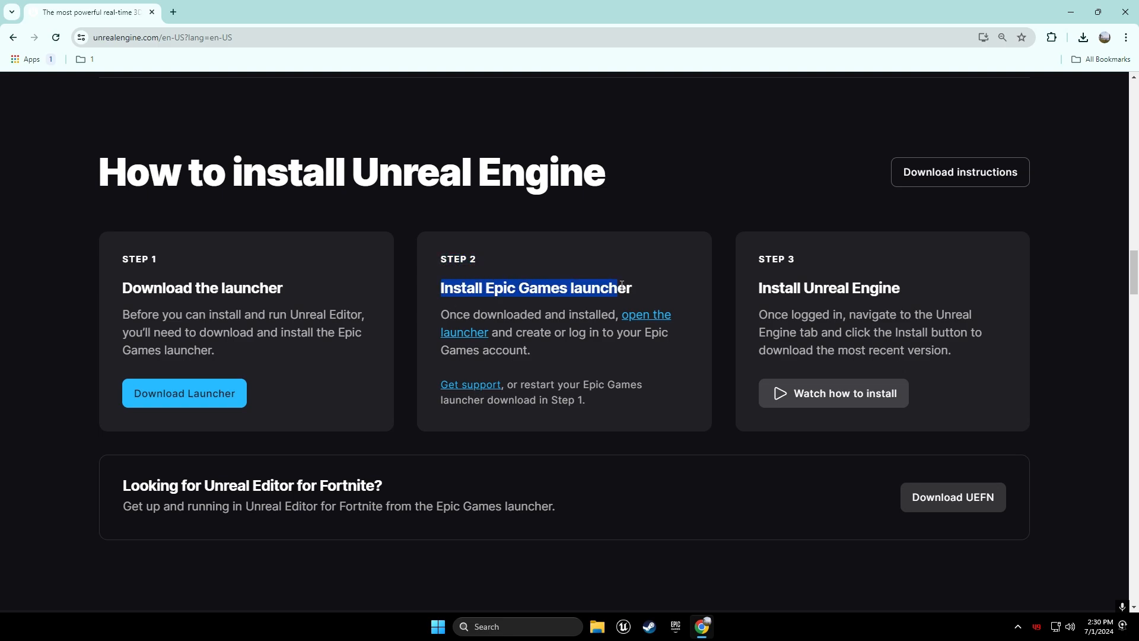
pyautogui.click(554, 340)
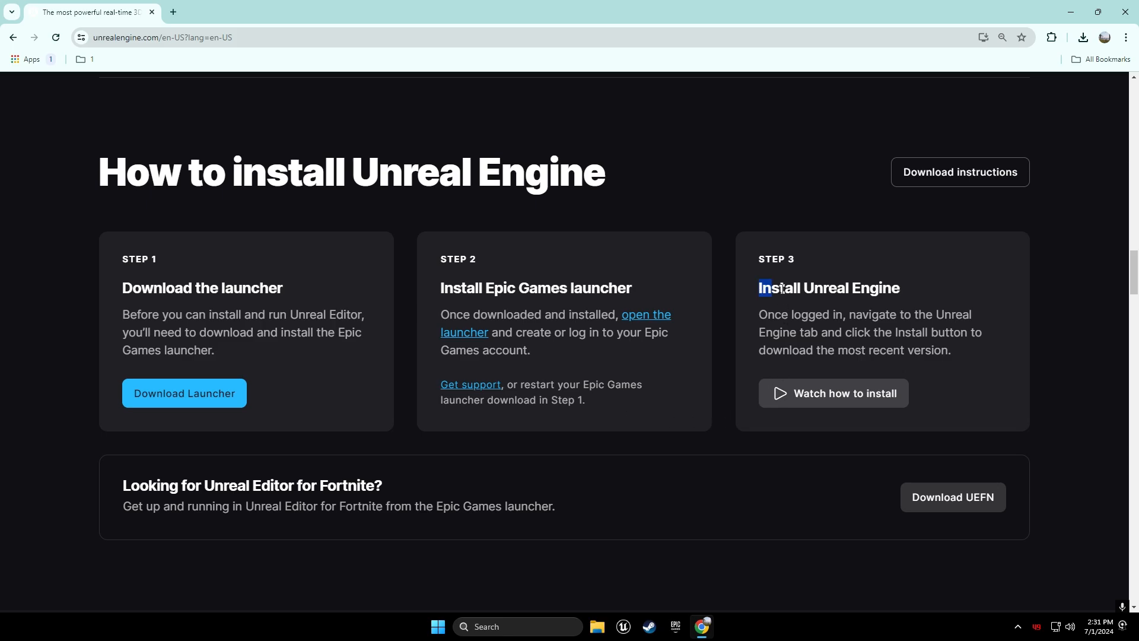
pyautogui.moveTo(781, 289); pyautogui.dragTo(903, 294)
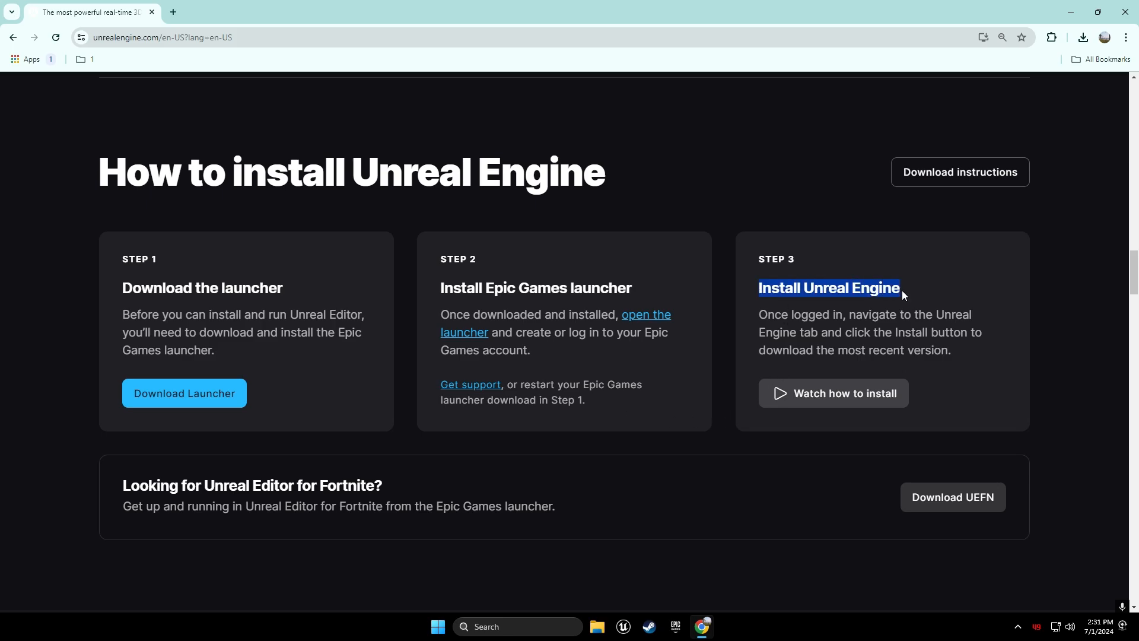
pyautogui.click(675, 627)
# Check the launchable engine versions list, then switch to the launcher's Library
pyautogui.scroll(-3, 723, 228)
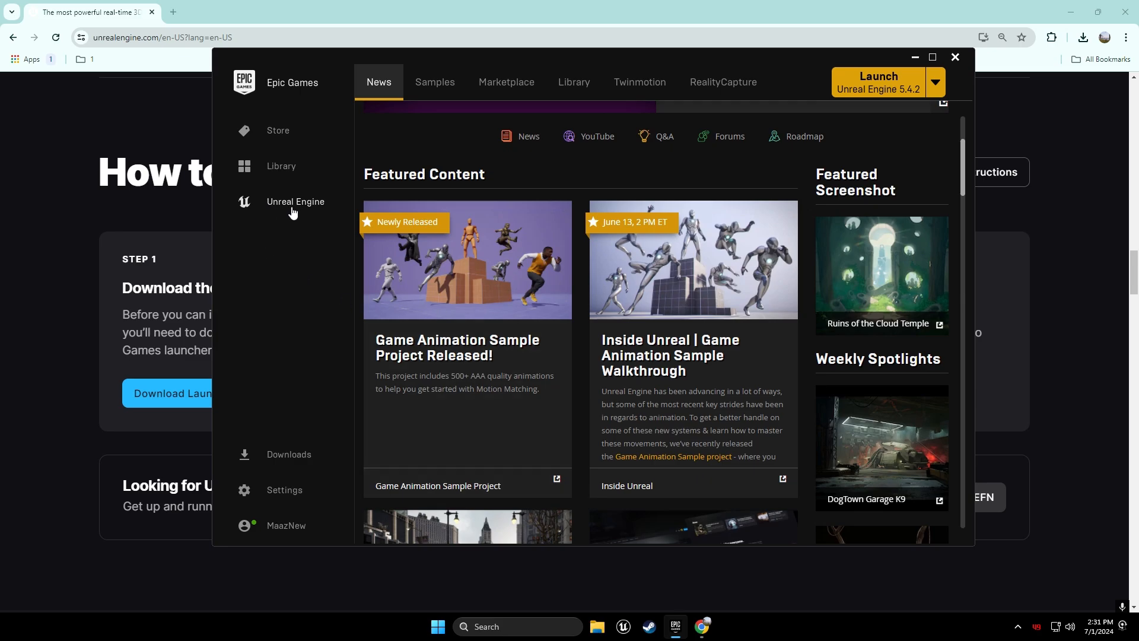
pyautogui.scroll(3, 777, 117)
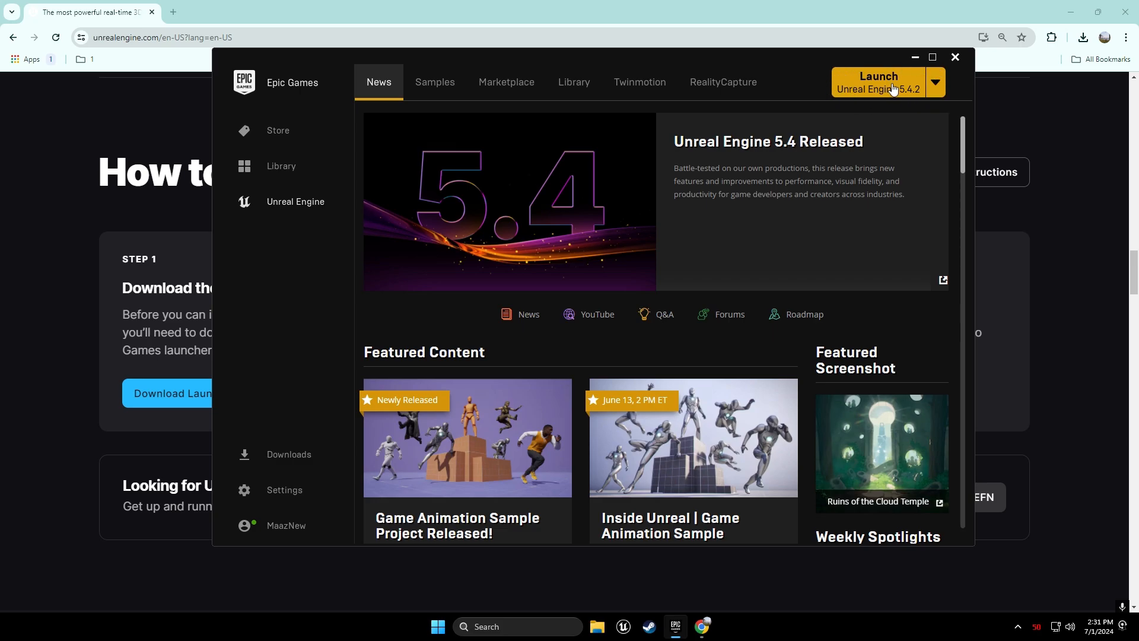
pyautogui.click(934, 85)
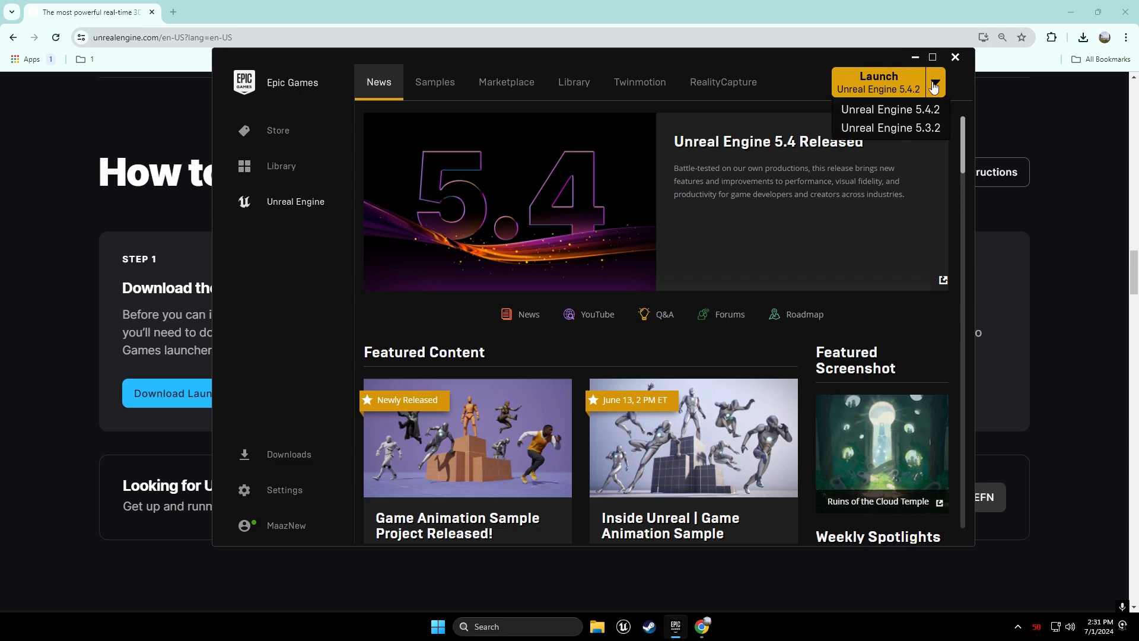
pyautogui.click(935, 85)
pyautogui.click(589, 86)
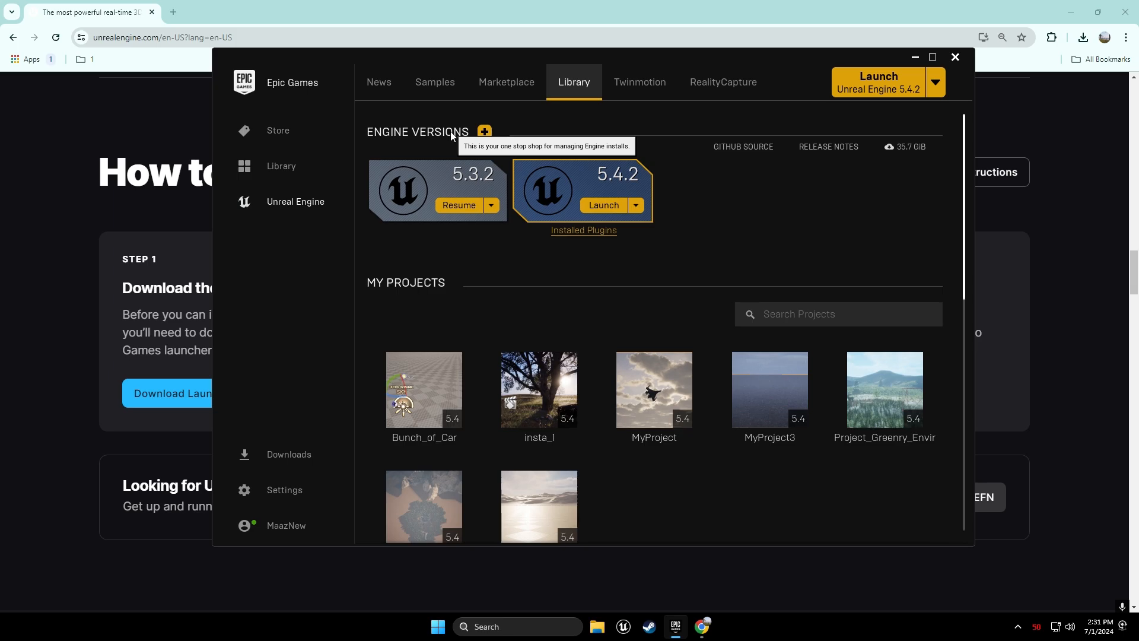
# Remove the uninstalled 5.2.1 engine slot and launch Unreal Engine 5.4.2
pyautogui.click(483, 133)
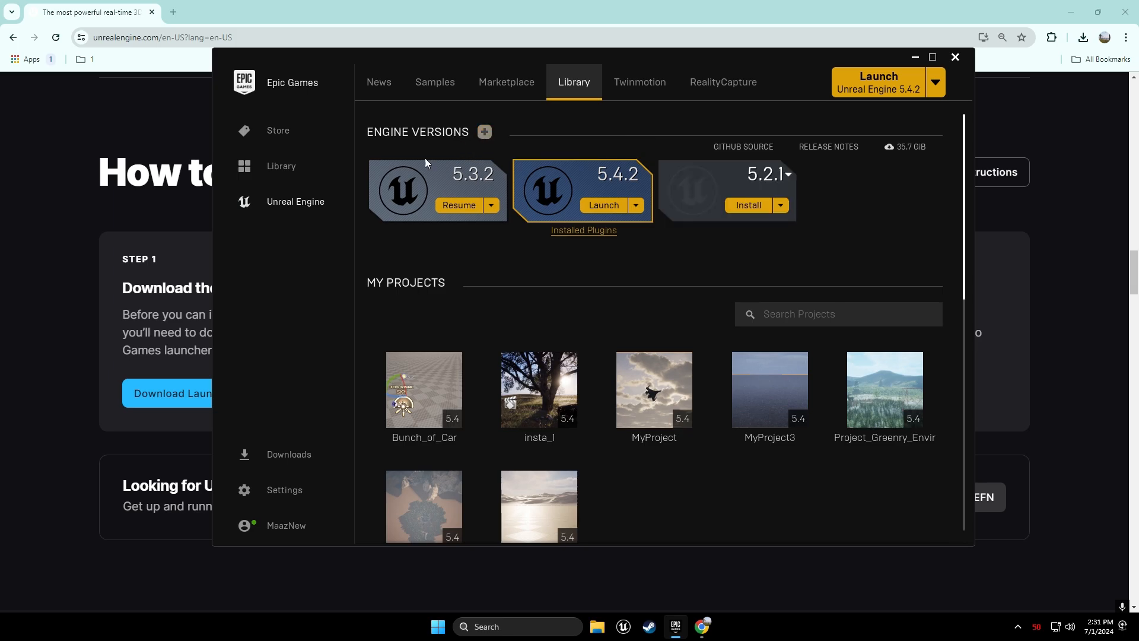
pyautogui.click(778, 208)
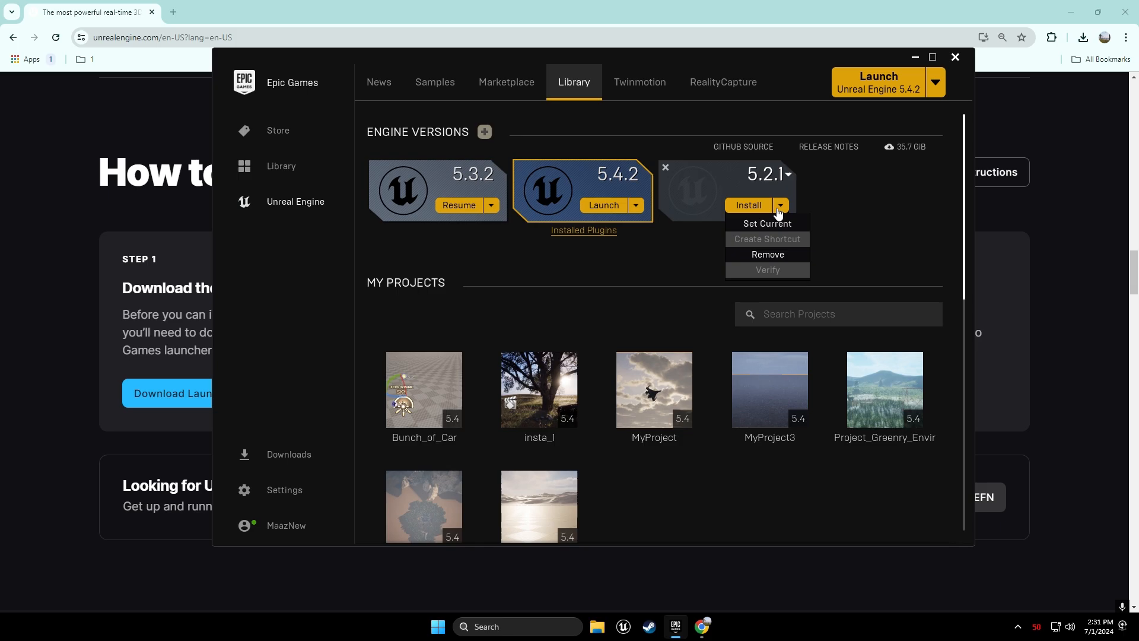
pyautogui.click(770, 253)
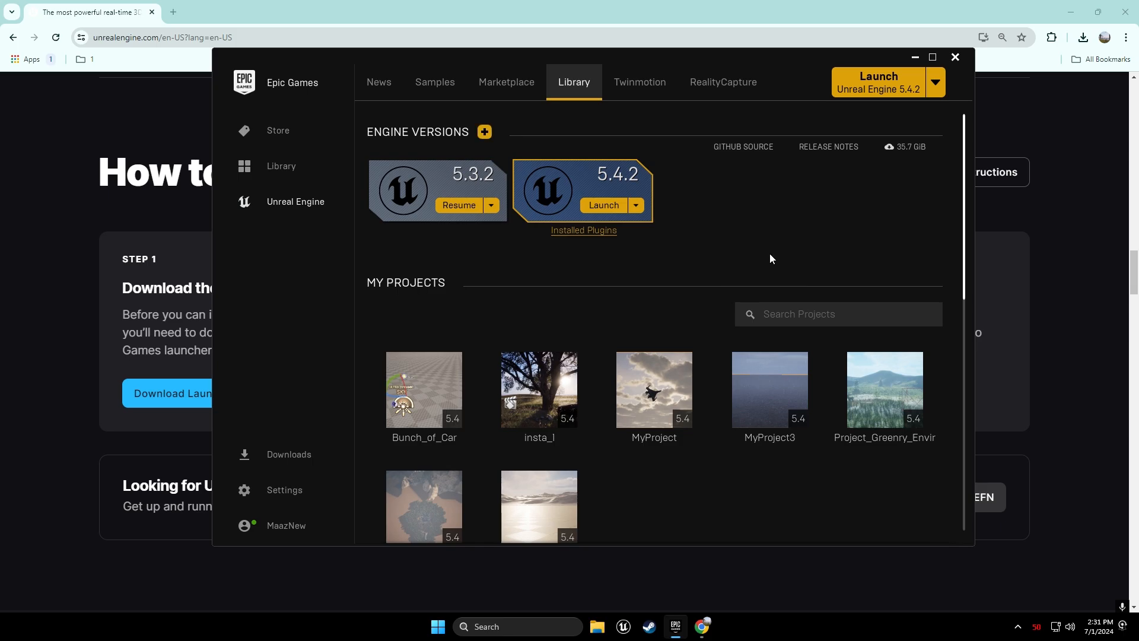
pyautogui.click(604, 206)
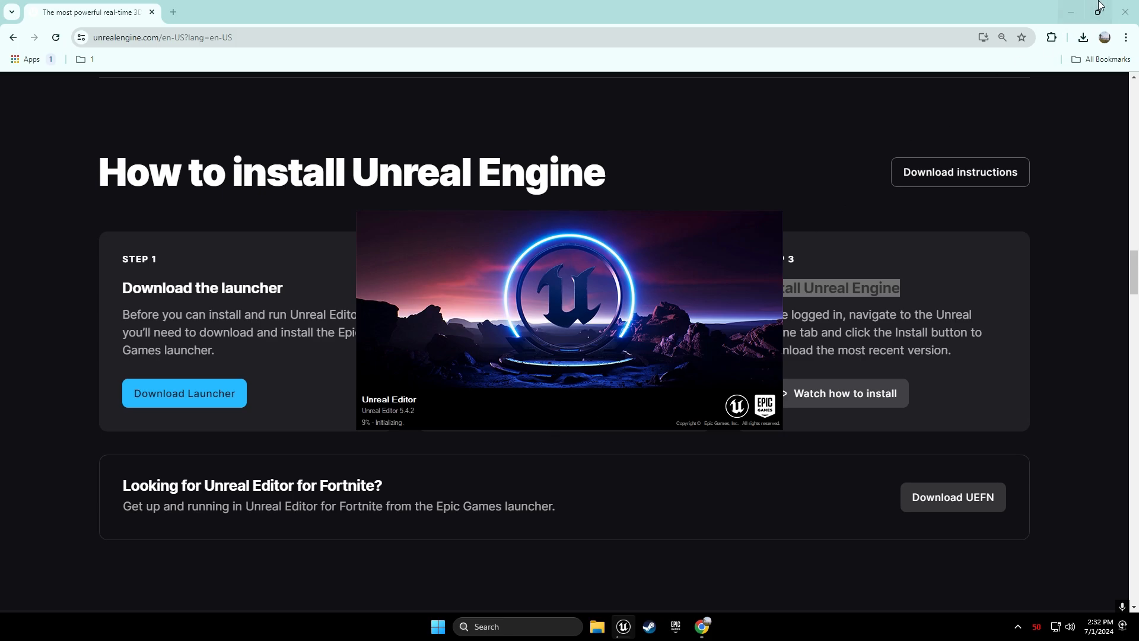
# Close Chrome and refresh the desktop while the Project Browser loads
pyautogui.click(1126, 12)
pyautogui.rightClick(801, 102)
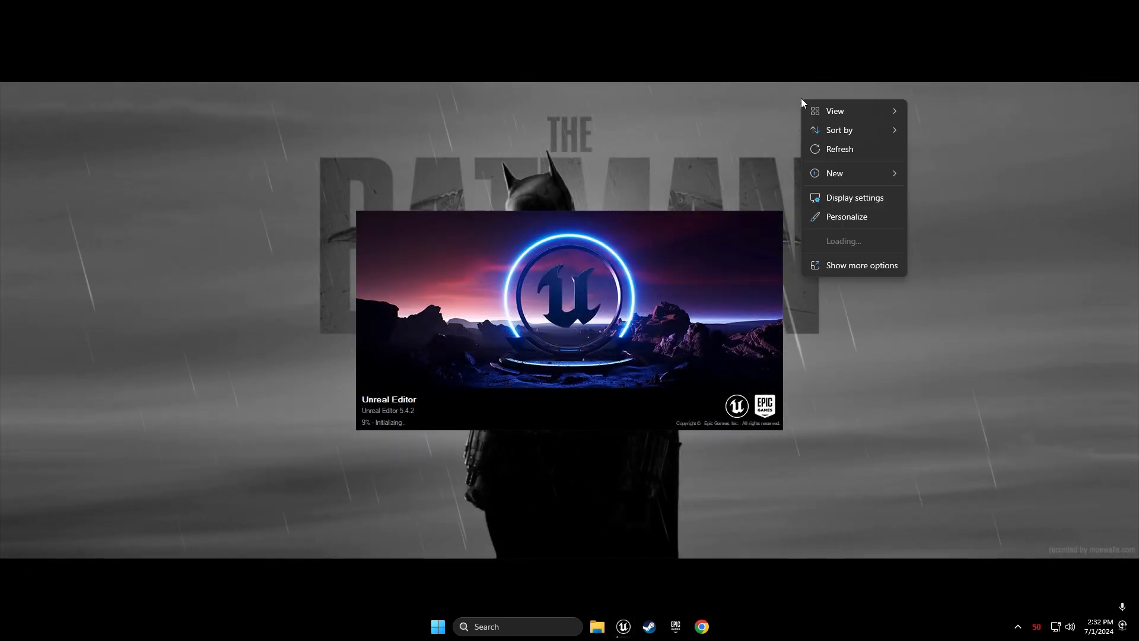
pyautogui.click(823, 148)
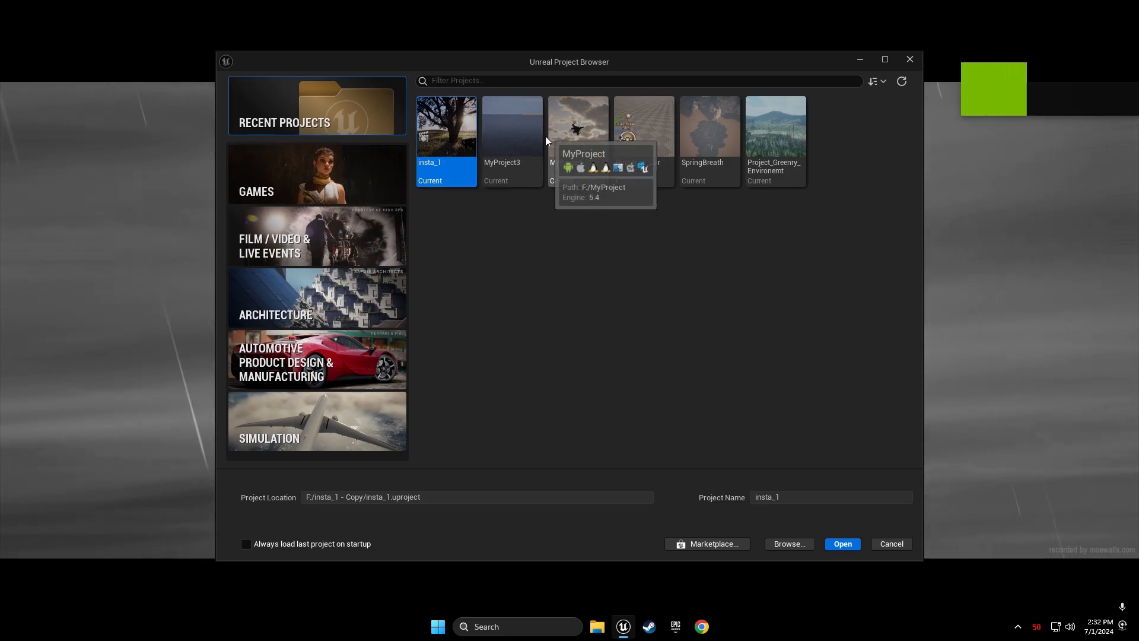
# Preview templates such as nDisplay, Collab Viewer and Handheld AR, then return to Games with Blank
pyautogui.click(345, 163)
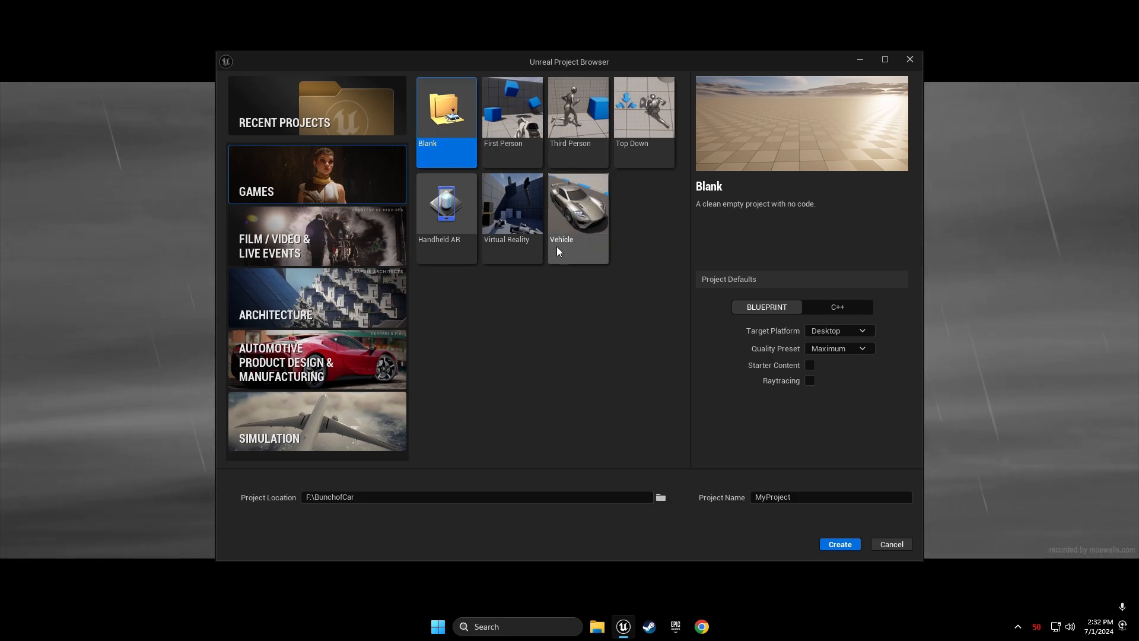
pyautogui.click(390, 244)
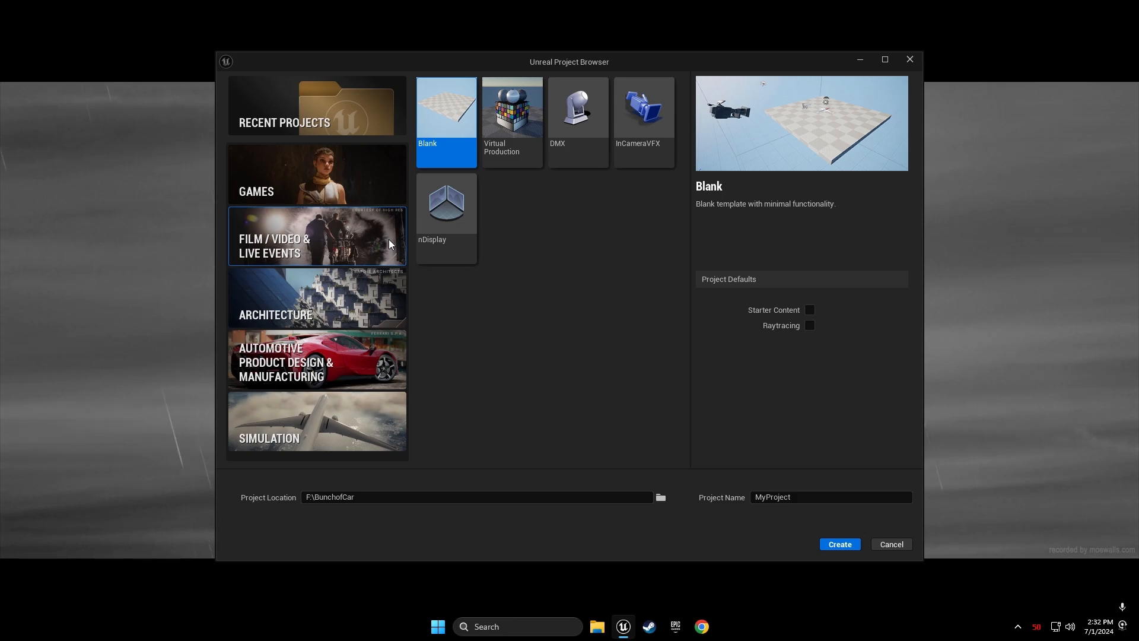
pyautogui.click(446, 205)
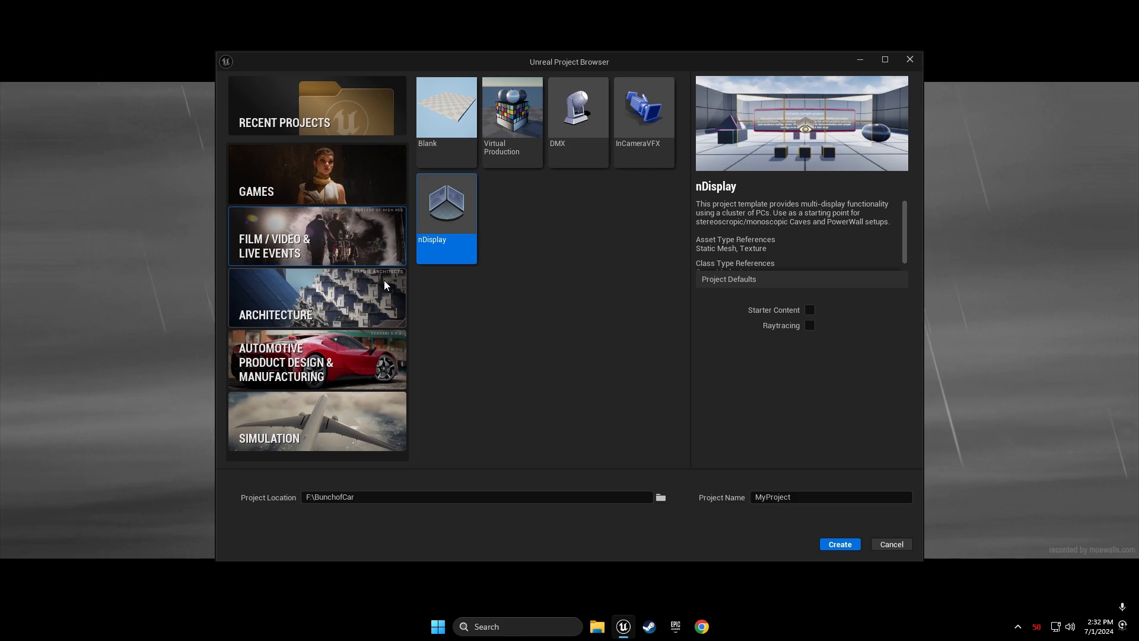
pyautogui.click(385, 285)
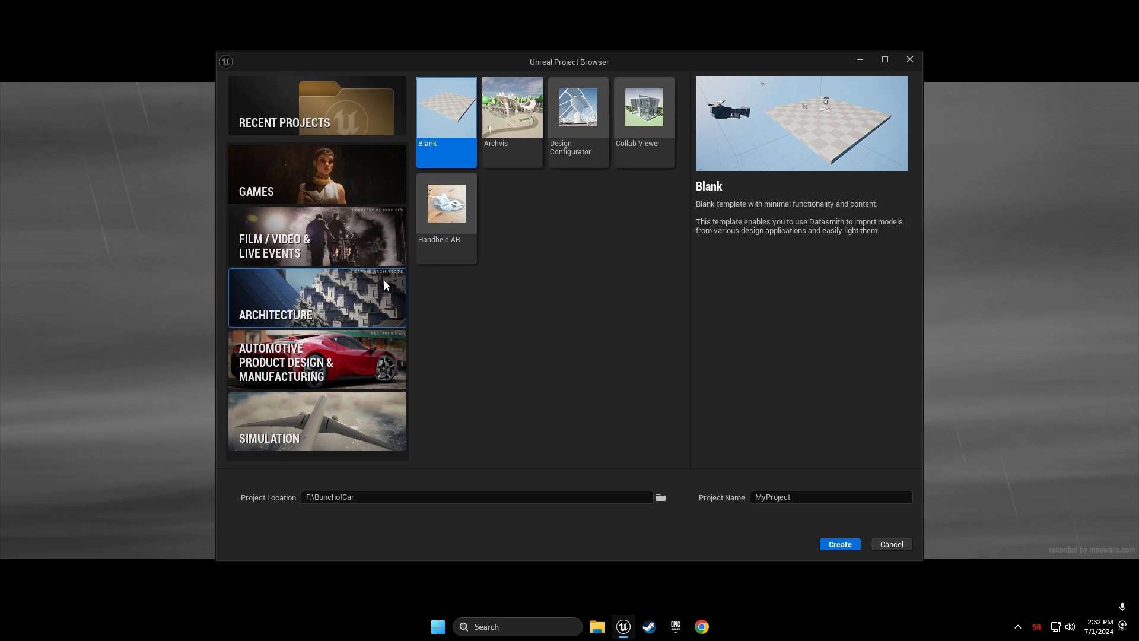
pyautogui.click(640, 142)
pyautogui.click(446, 239)
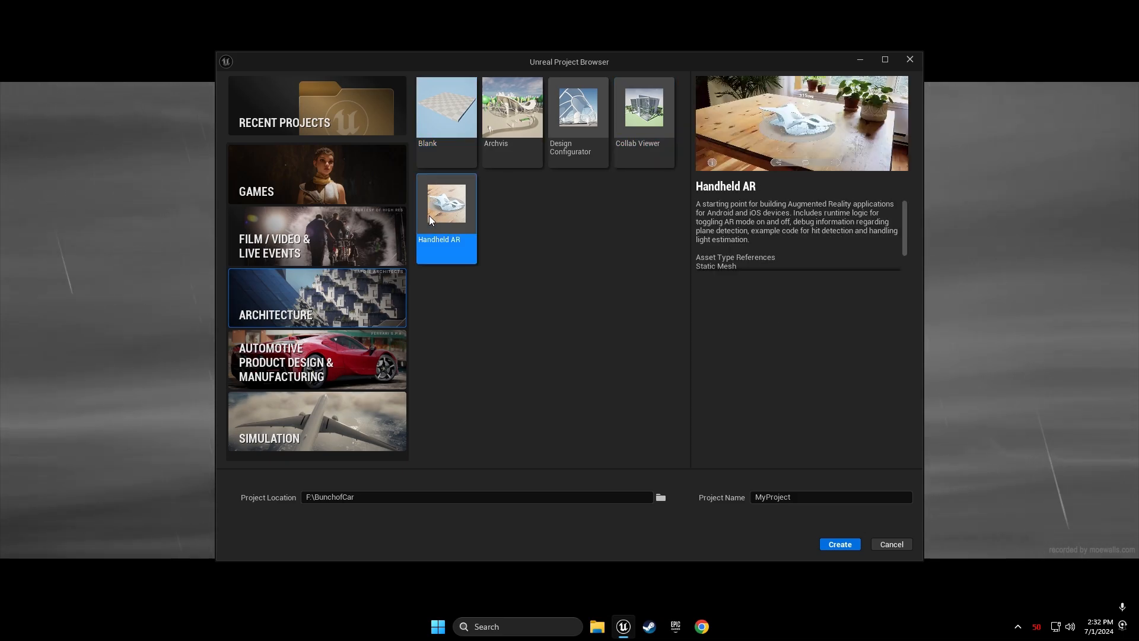
pyautogui.click(359, 352)
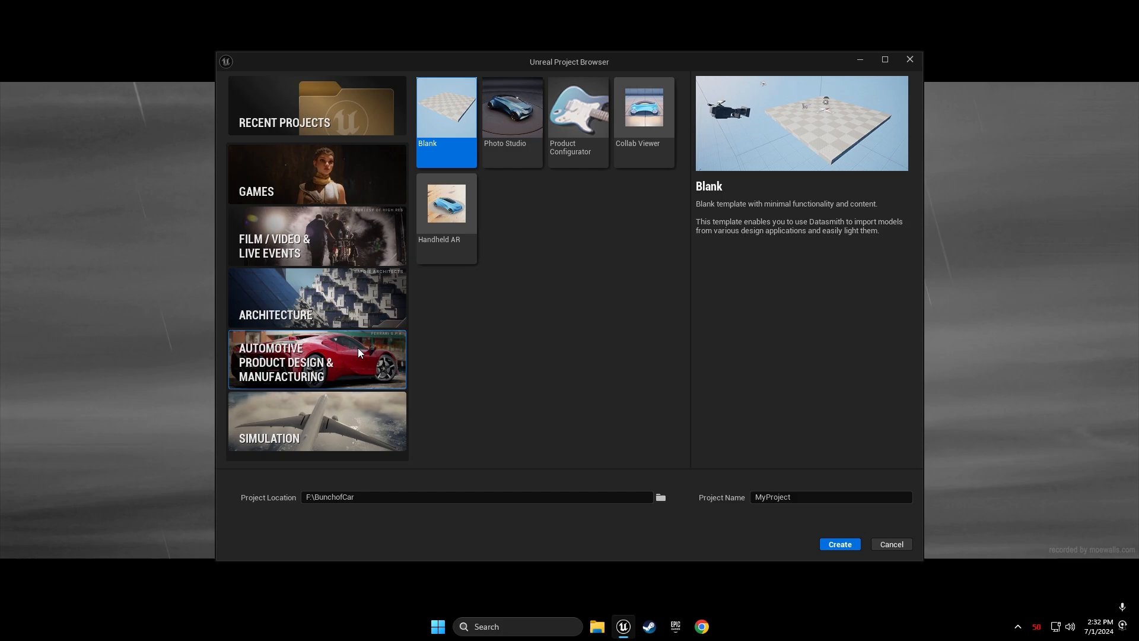
pyautogui.click(342, 406)
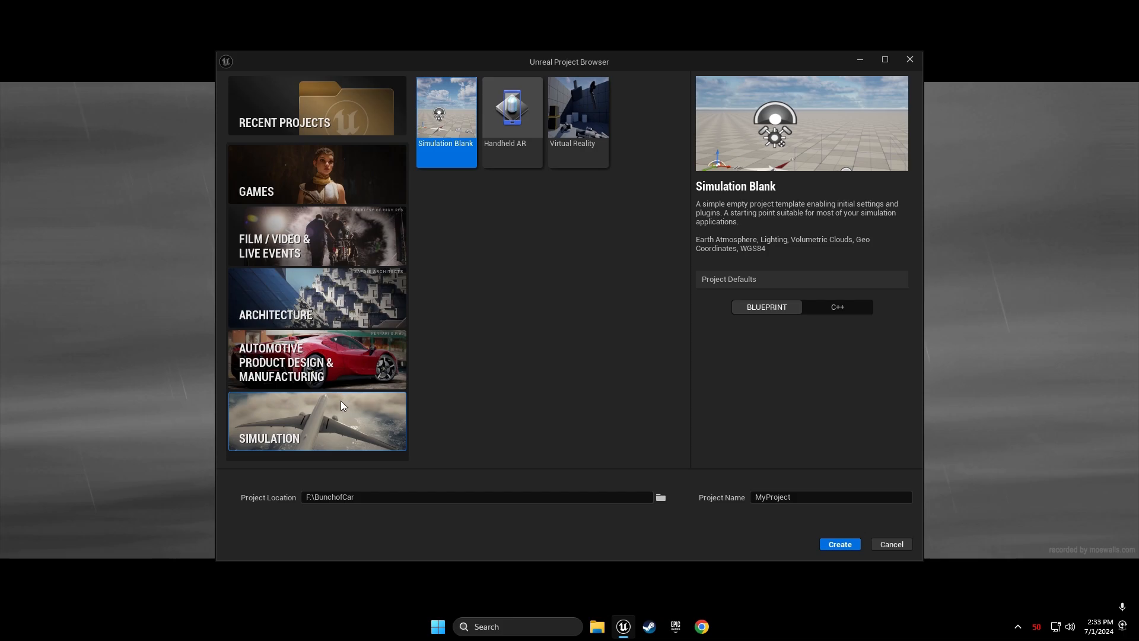
pyautogui.click(402, 173)
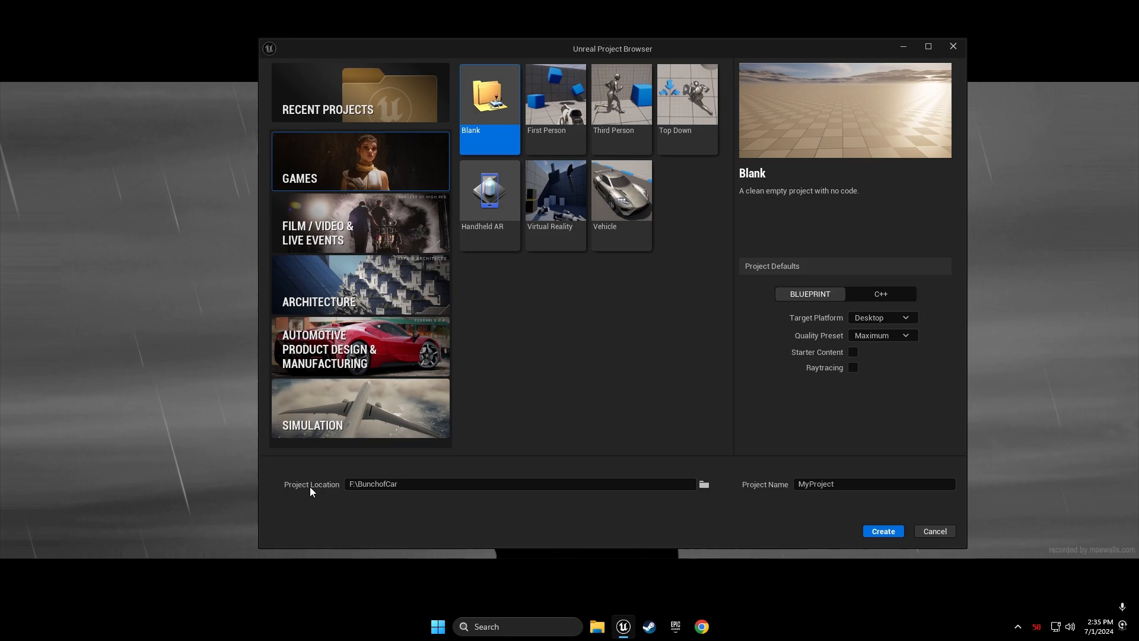
# Create F:\FreeCourseForBeginners and select it as the project location
pyautogui.click(705, 485)
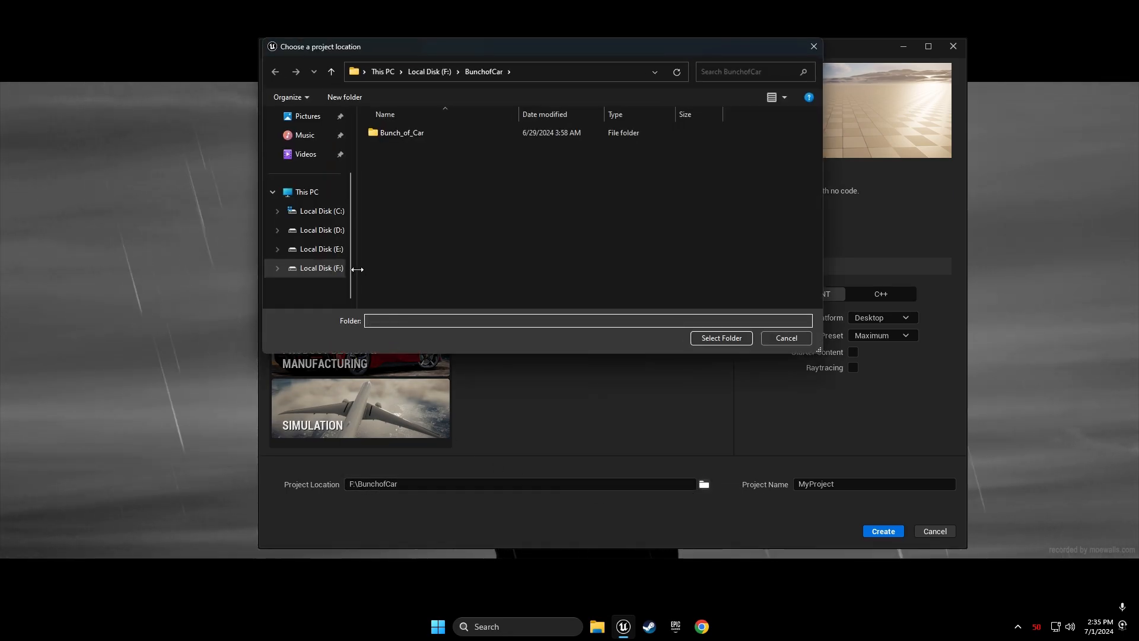
pyautogui.click(320, 268)
pyautogui.rightClick(664, 239)
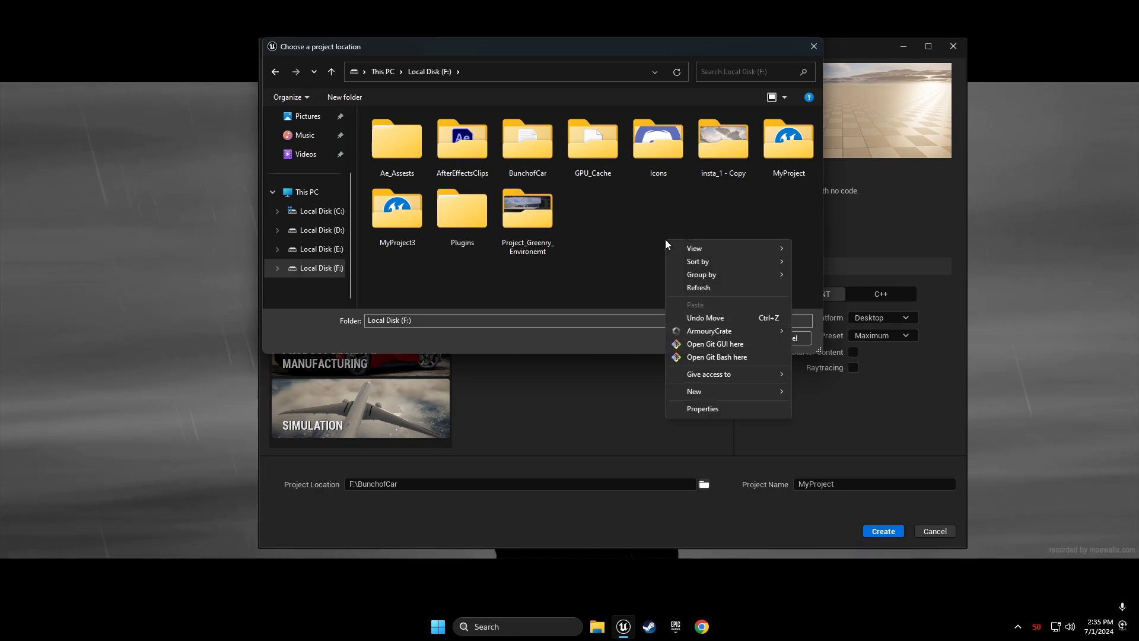
pyautogui.moveTo(706, 390)
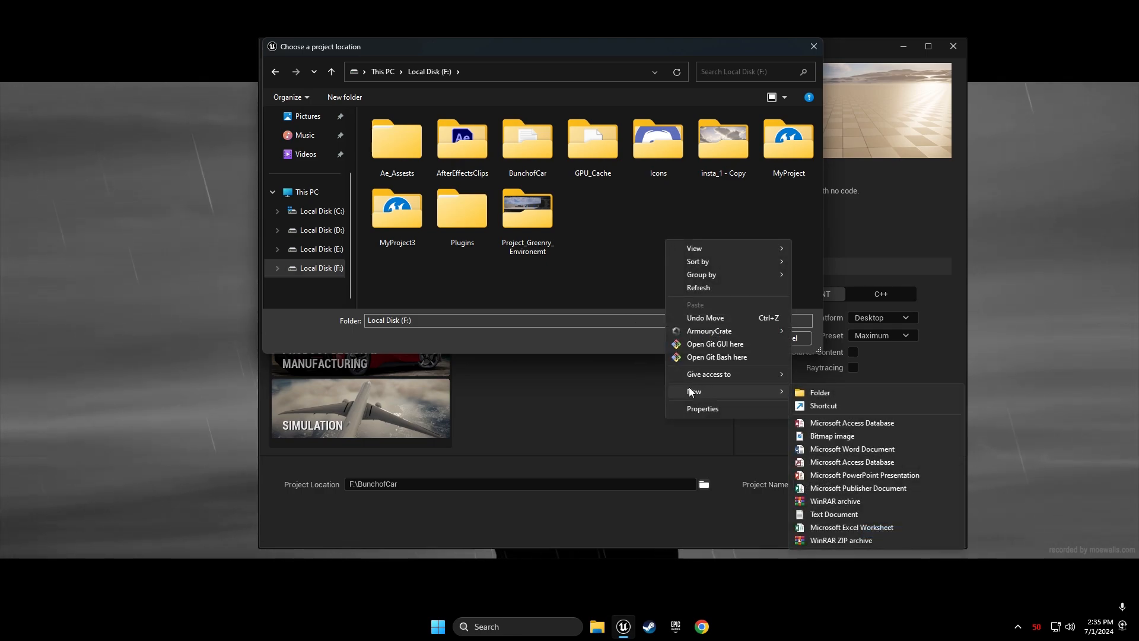
pyautogui.click(821, 391)
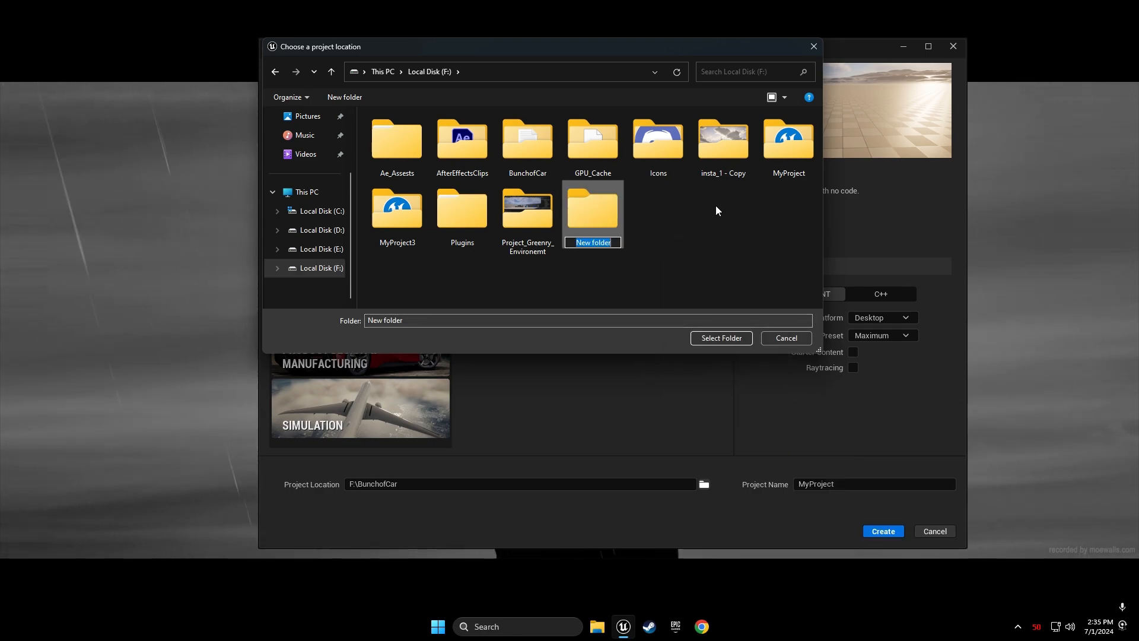
pyautogui.write('FreeCour')
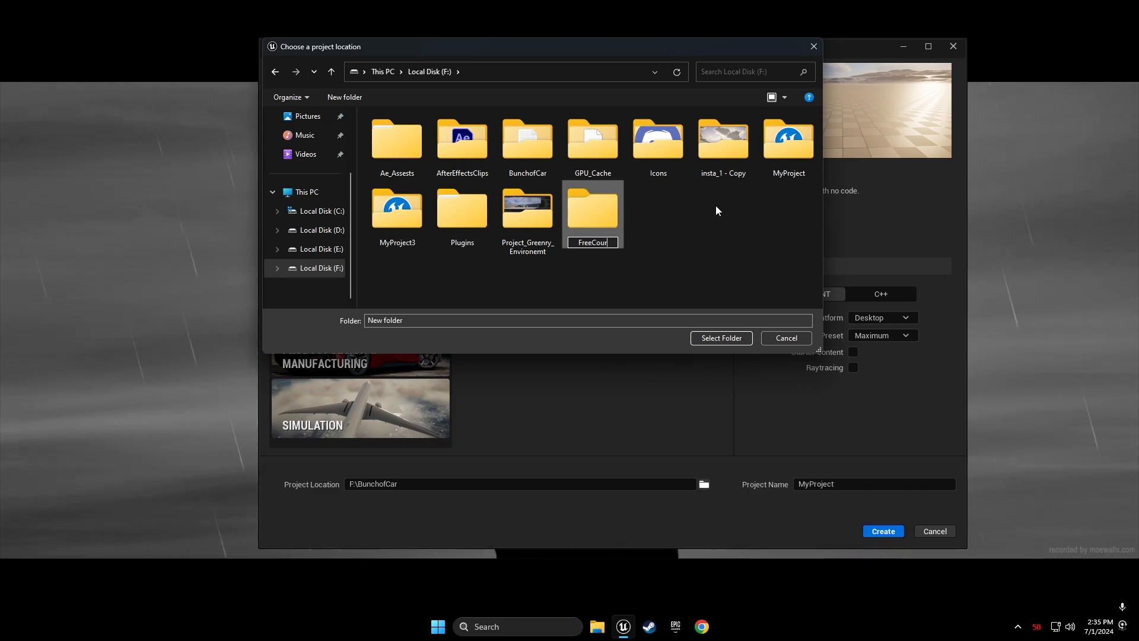
pyautogui.write('se For')
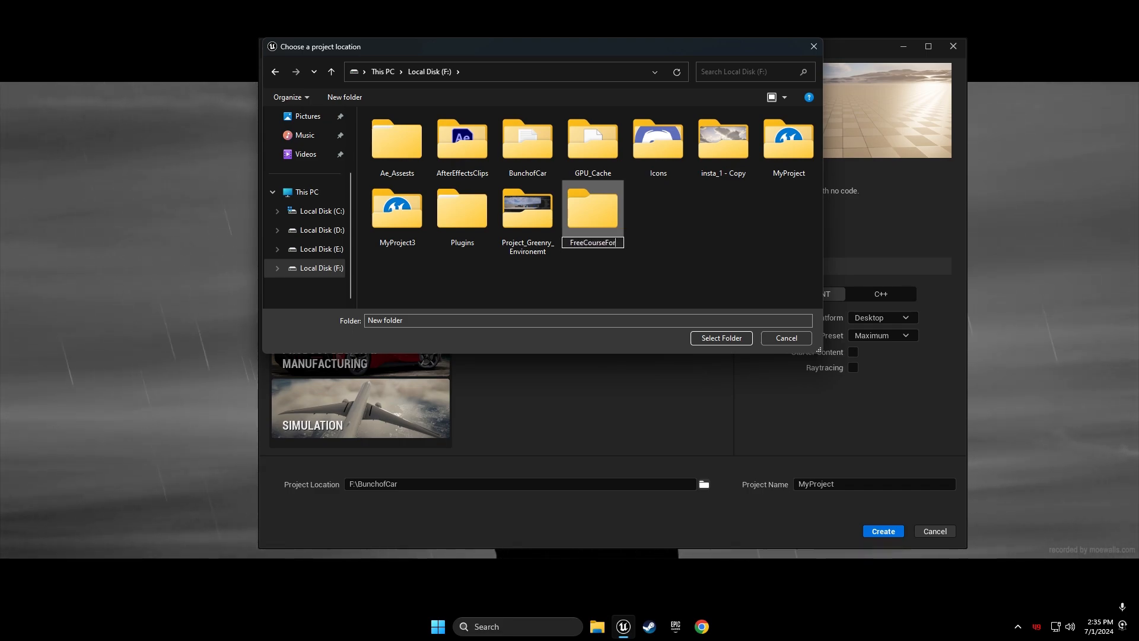
pyautogui.write('Begi')
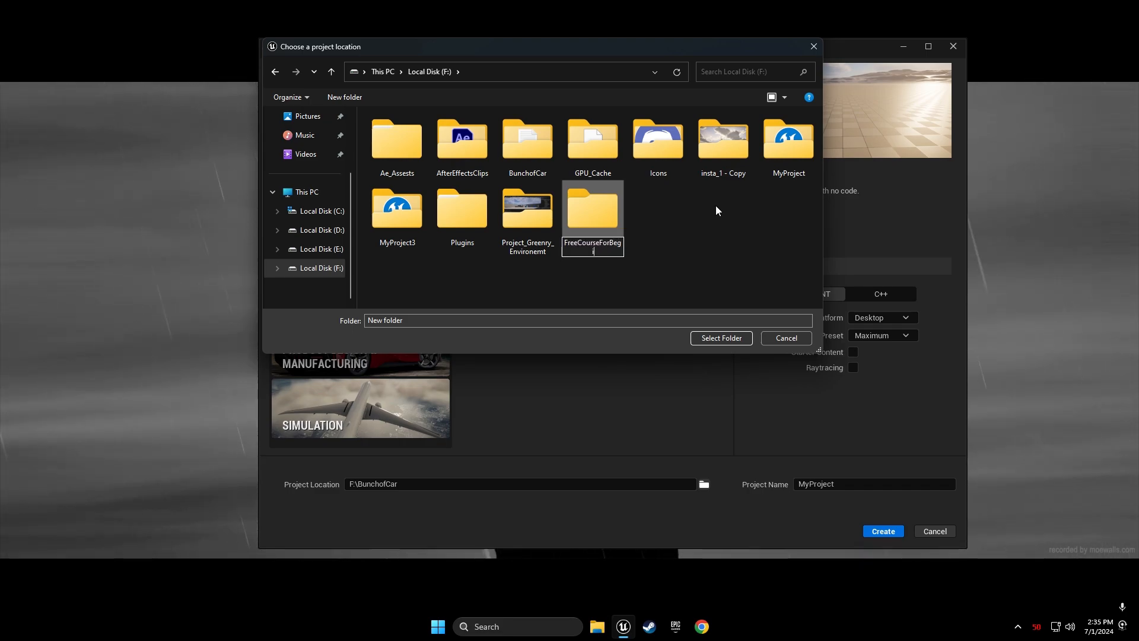
pyautogui.write('nners')
pyautogui.press('Return')
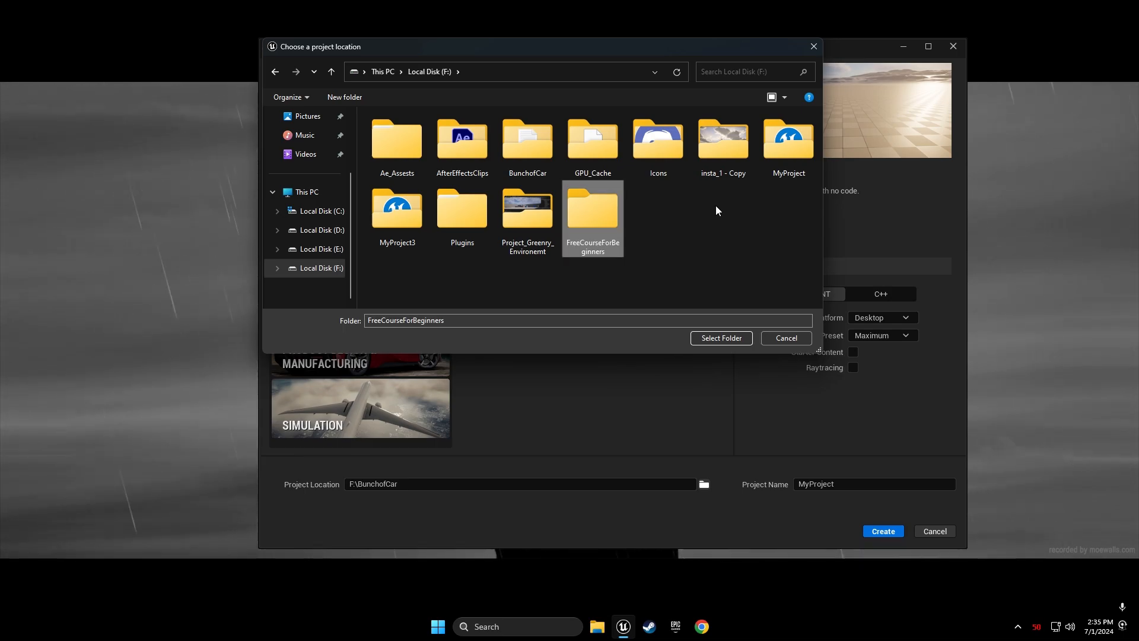
pyautogui.click(718, 337)
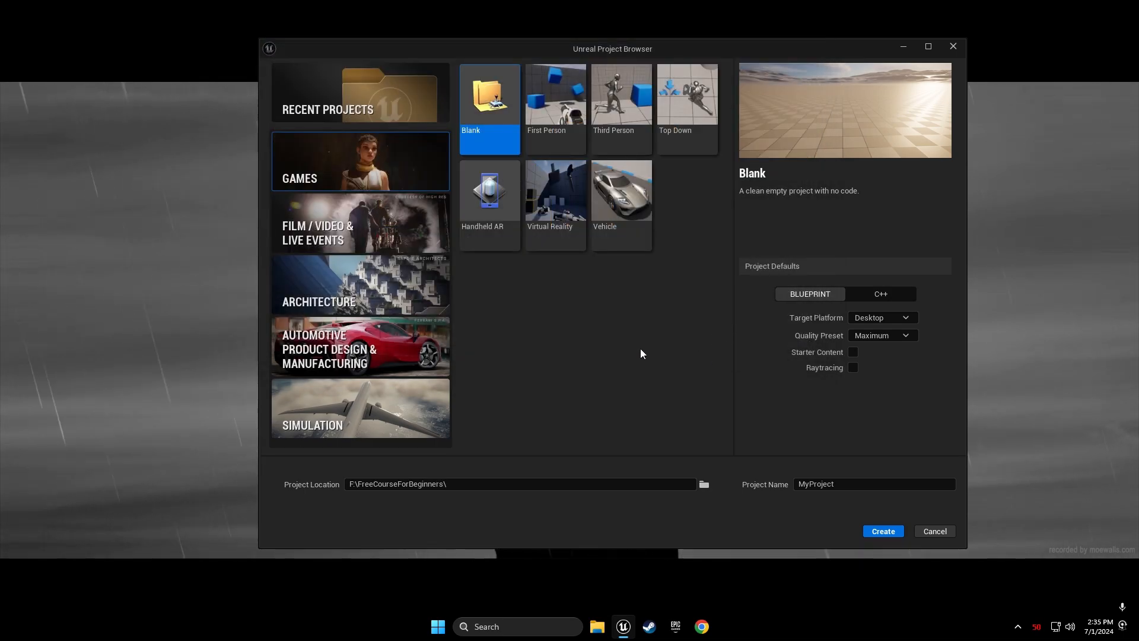
# Rename the Blank project from MyProject to ProjectForPublic and create it
pyautogui.click(347, 486)
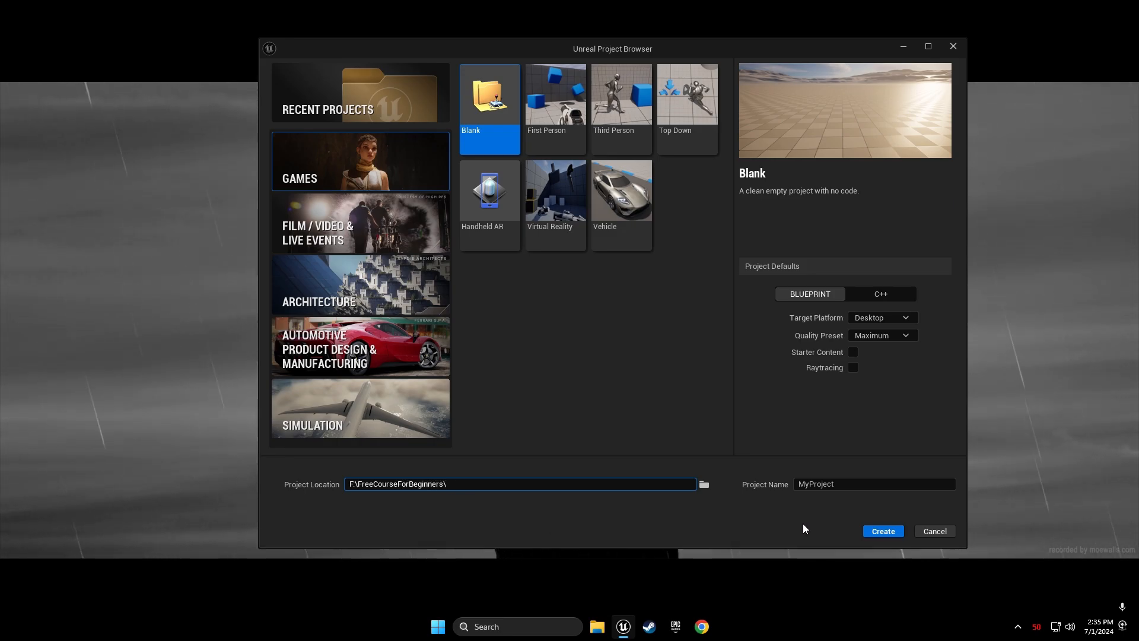
pyautogui.click(842, 485)
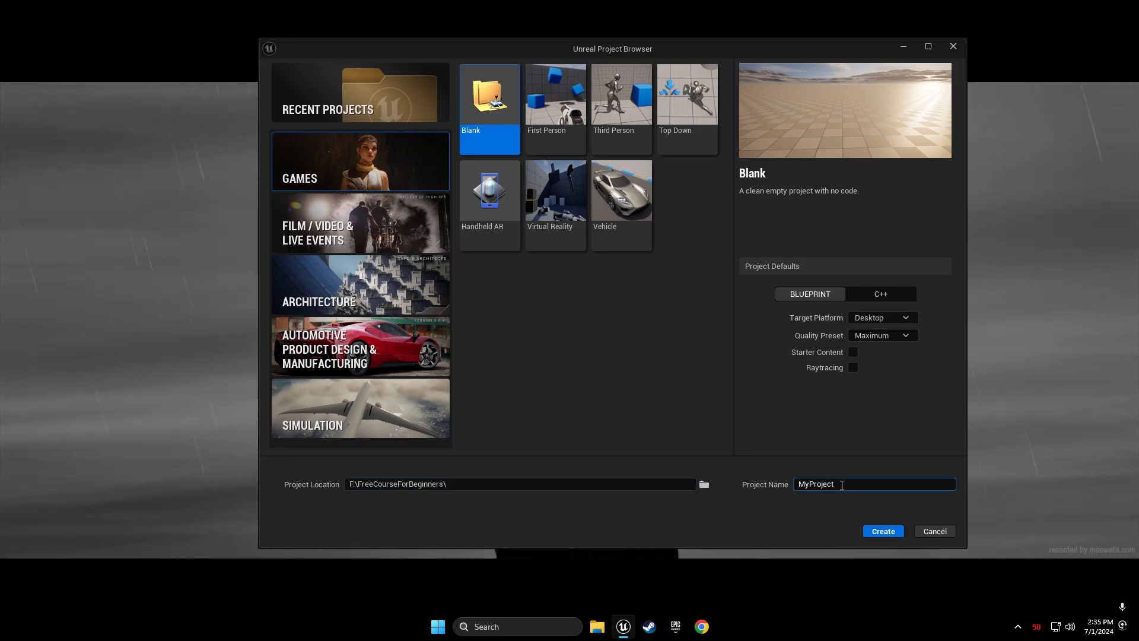
pyautogui.doubleClick(842, 485)
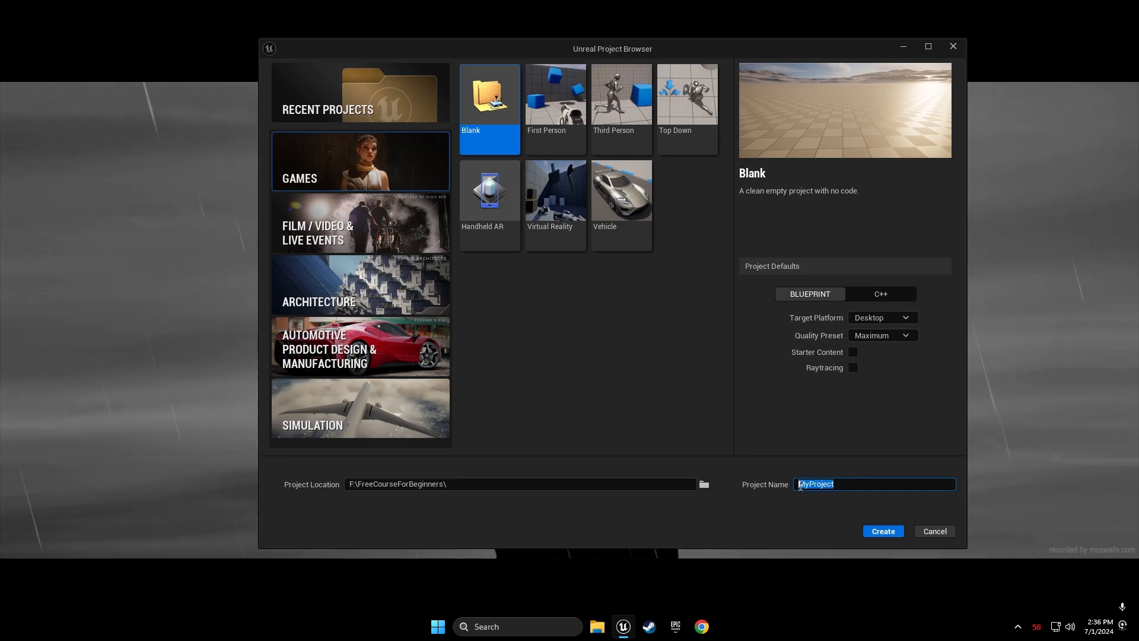
pyautogui.click(819, 483)
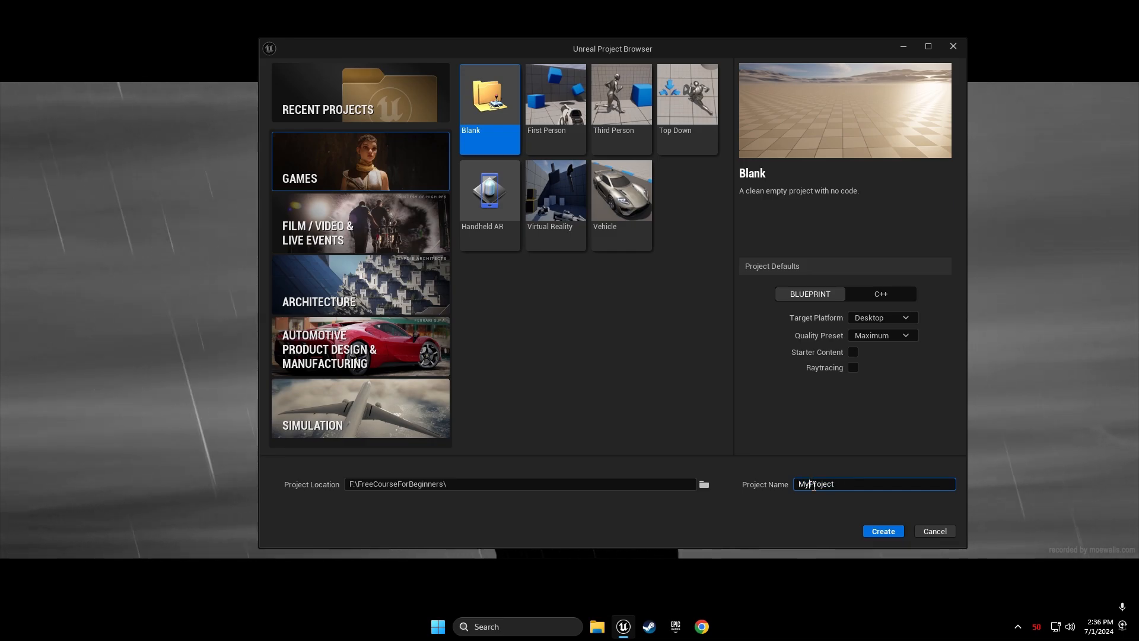
pyautogui.press('BackSpace')
pyautogui.press('BackSpace')
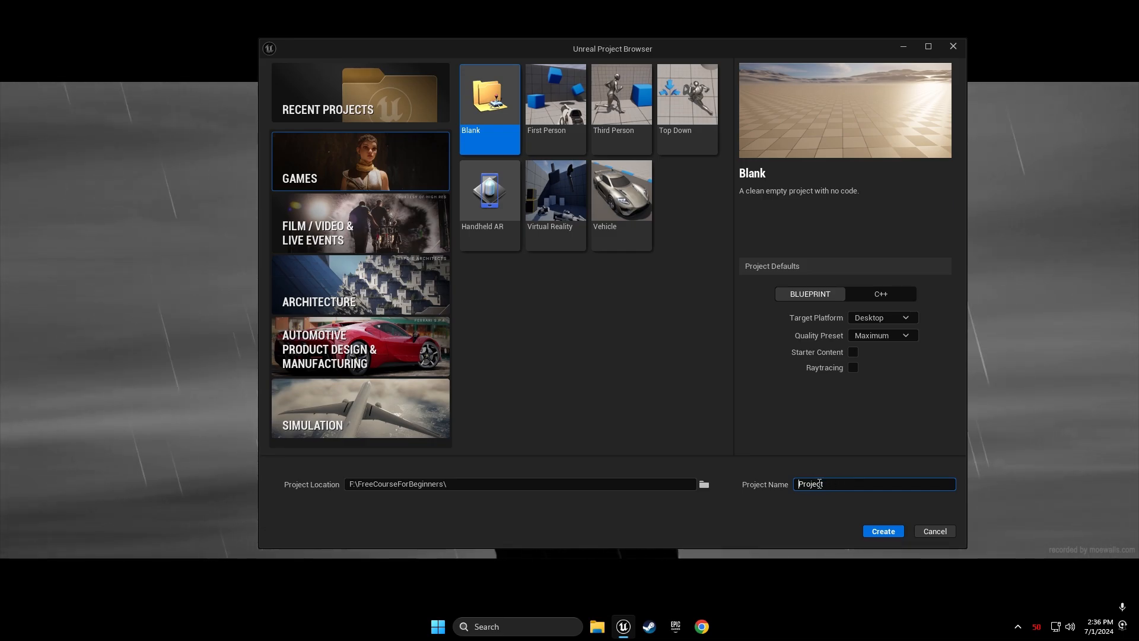
pyautogui.write('For')
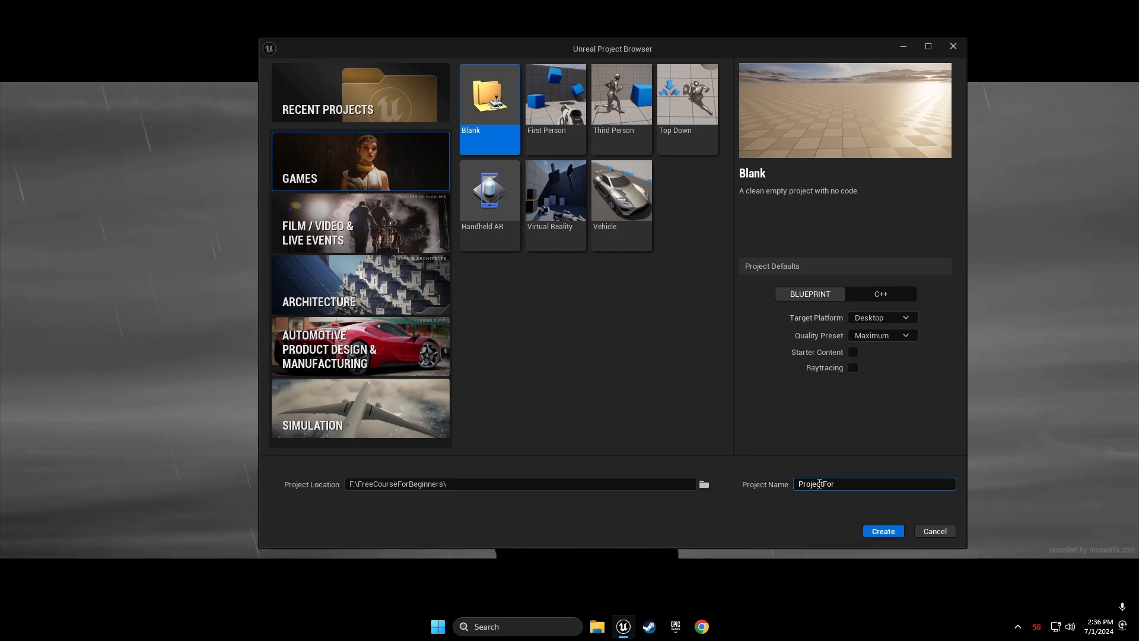
pyautogui.write('Public')
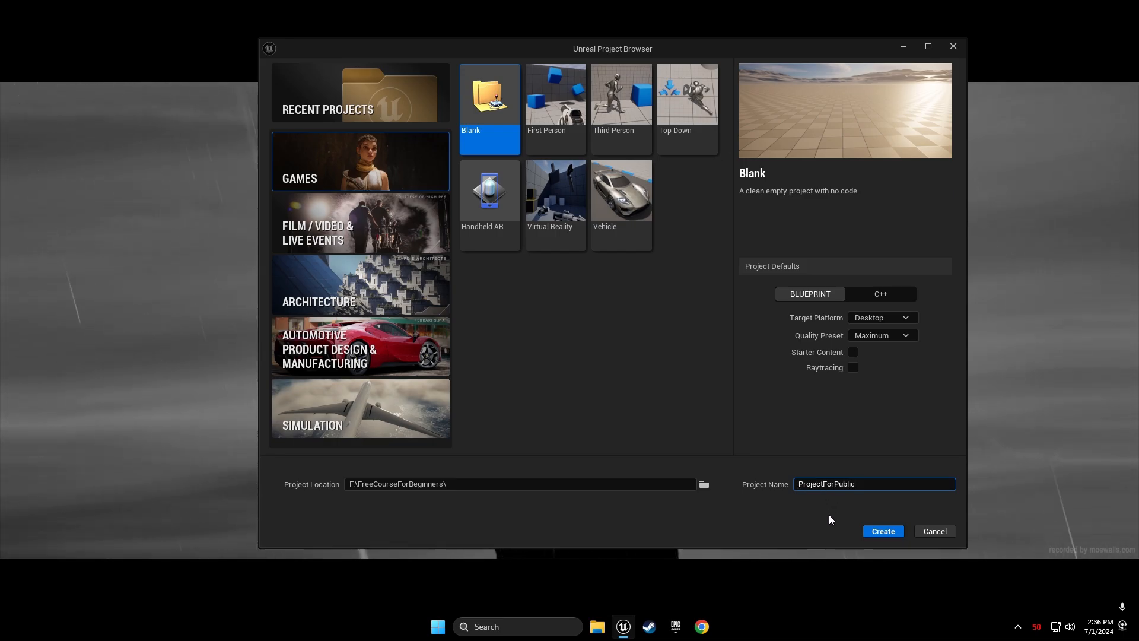
pyautogui.click(870, 531)
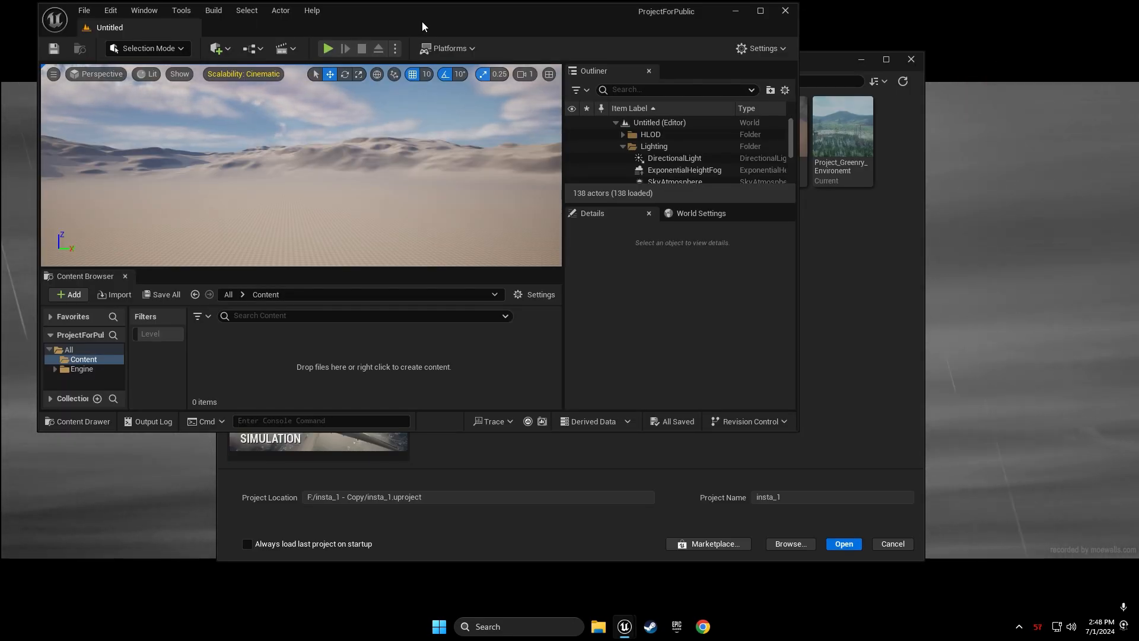
pyautogui.doubleClick(421, 22)
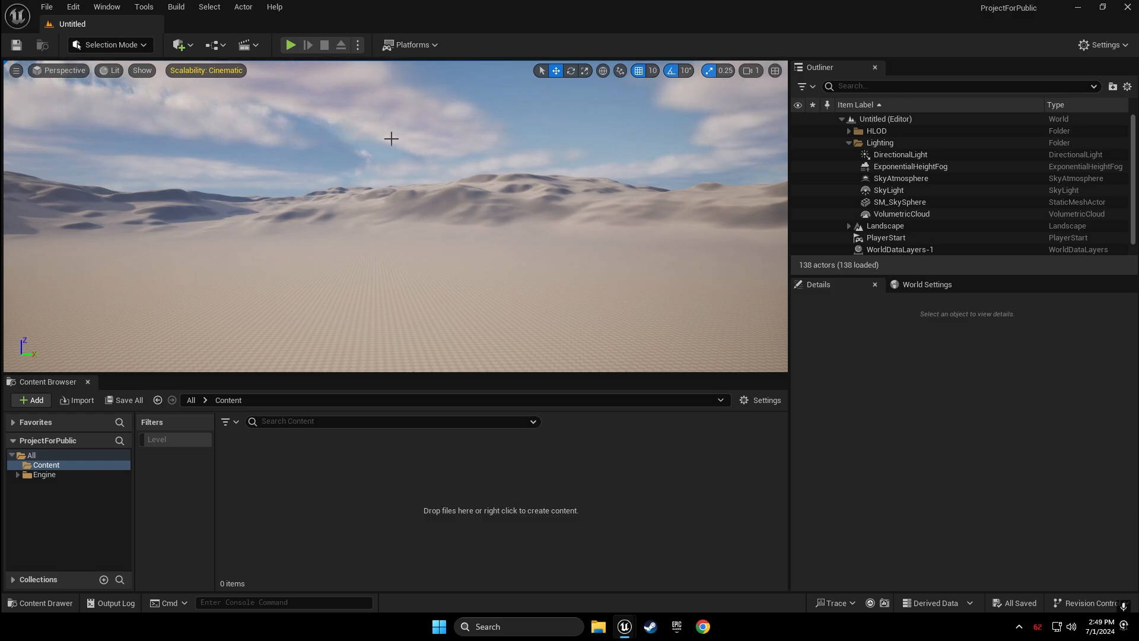
pyautogui.moveTo(392, 139); pyautogui.dragTo(431, 132, button='right')
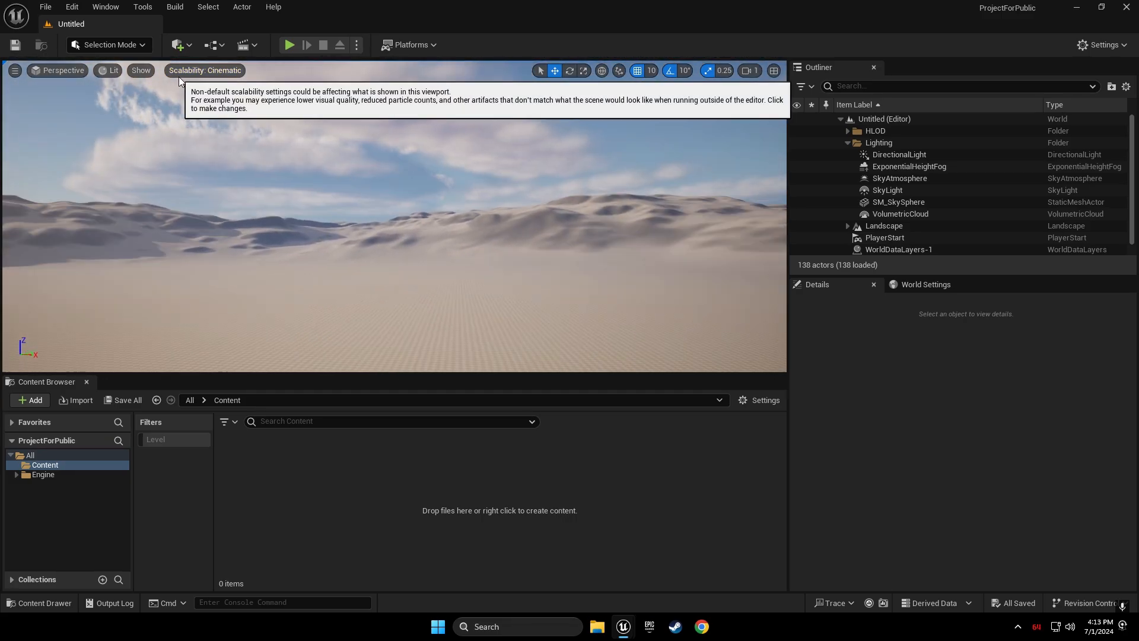
pyautogui.click(228, 73)
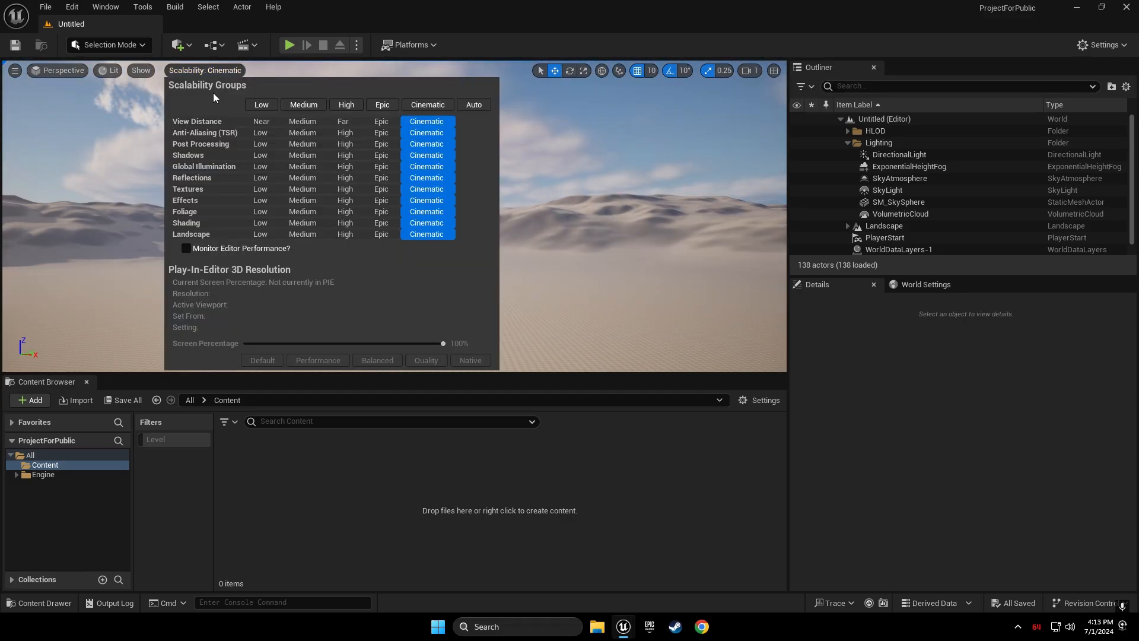
pyautogui.click(262, 105)
pyautogui.click(301, 108)
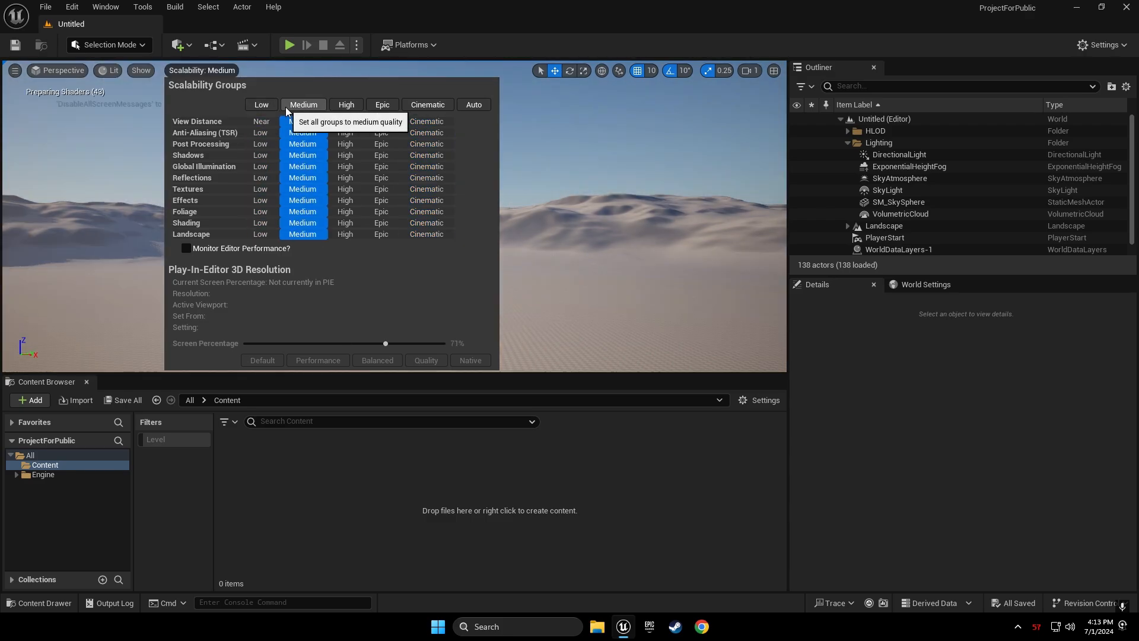
pyautogui.click(346, 107)
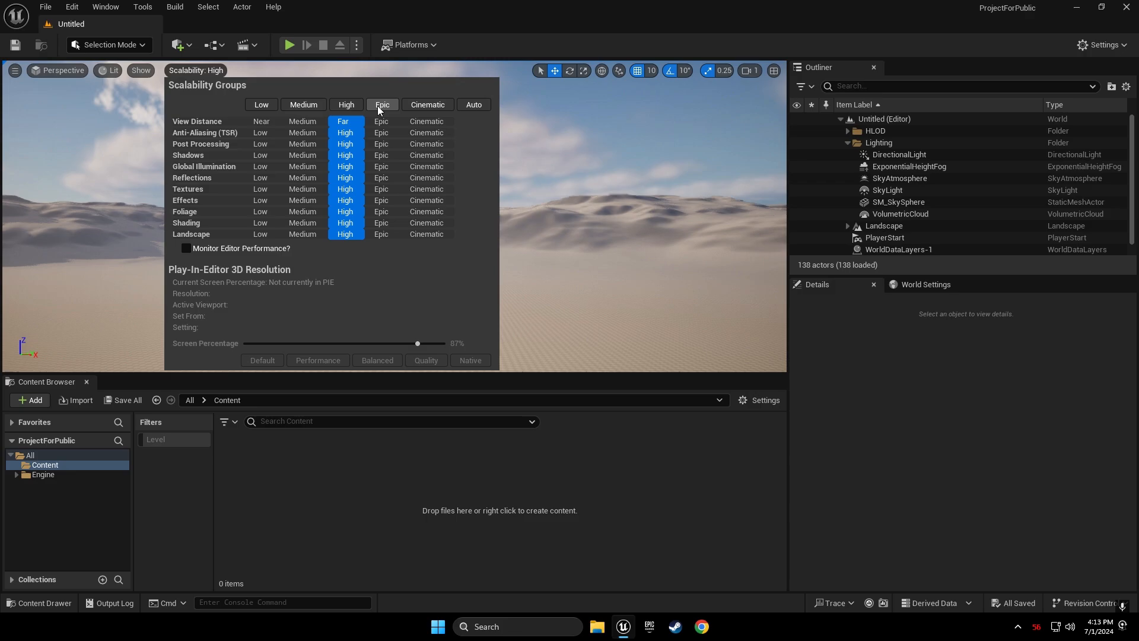
pyautogui.click(382, 105)
pyautogui.click(411, 111)
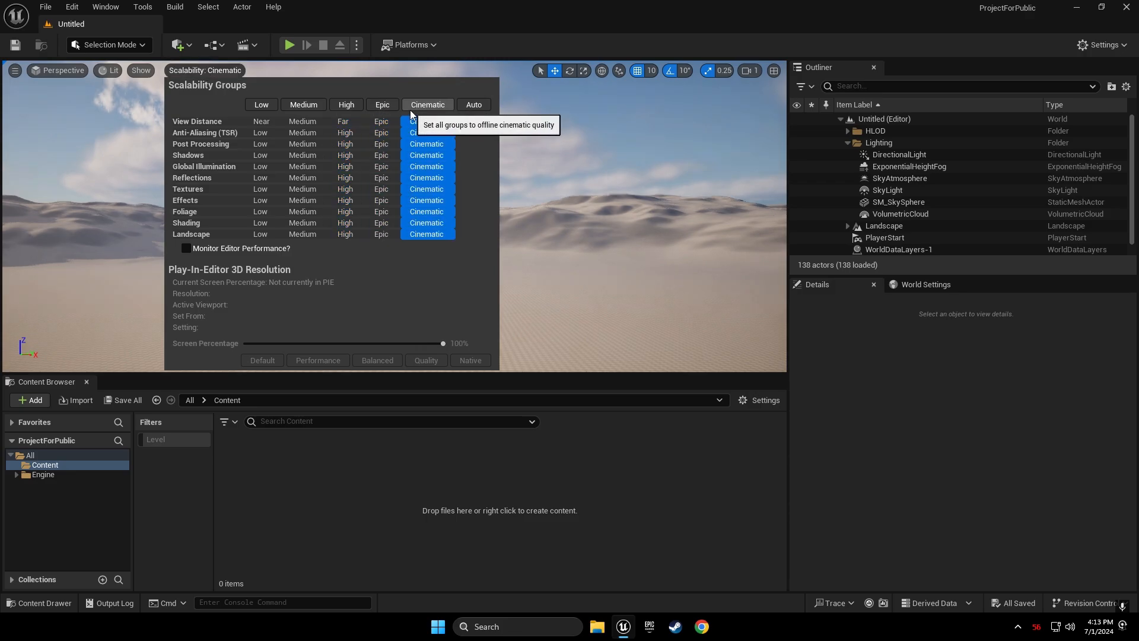
pyautogui.click(405, 73)
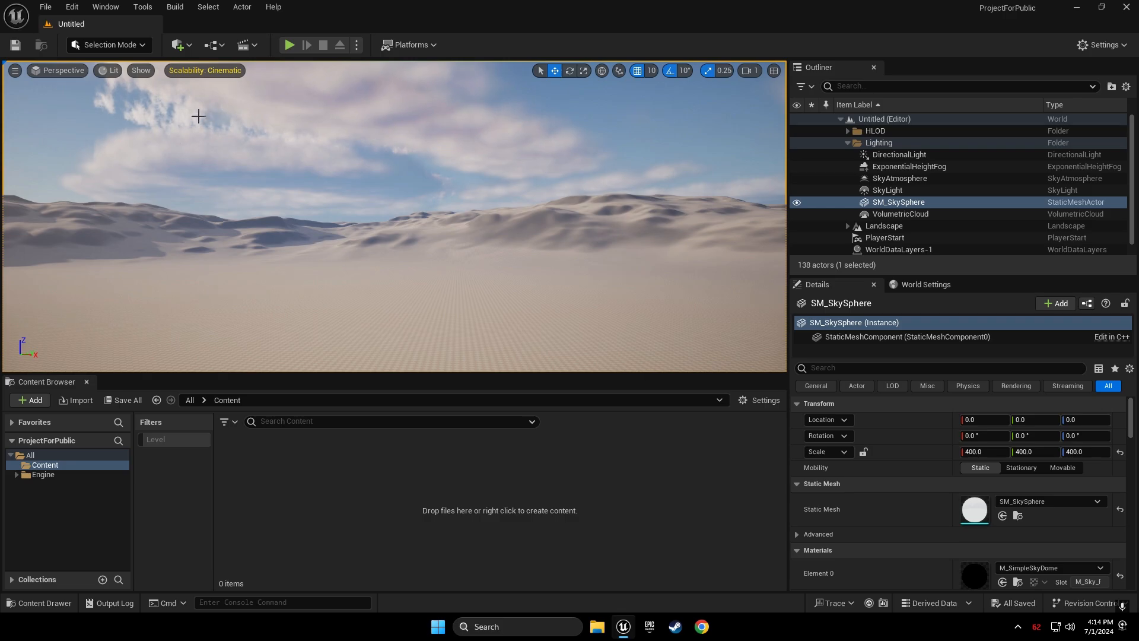
# Toggle the viewport's Show FPS readout on and back off, then open the editor modes dropdown
pyautogui.click(14, 71)
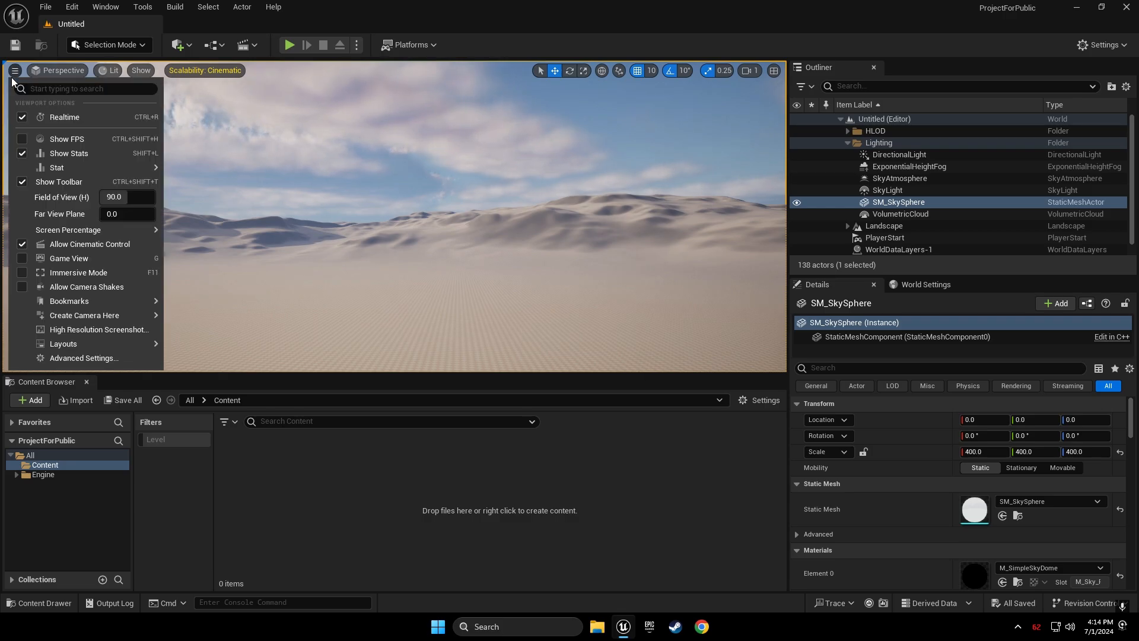
pyautogui.click(21, 117)
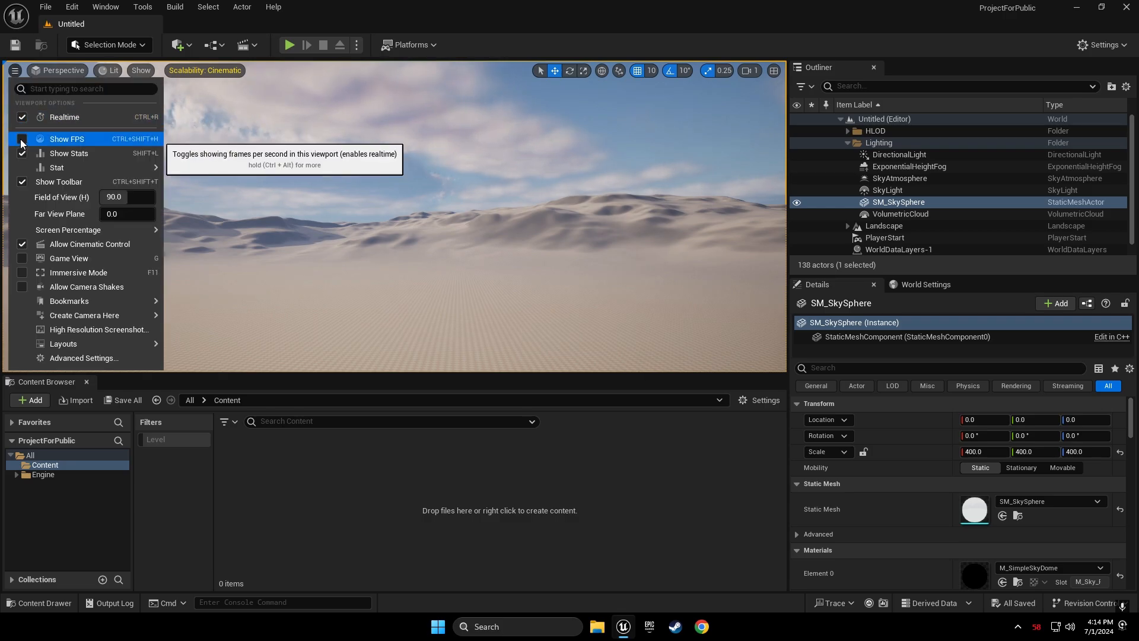
pyautogui.click(22, 153)
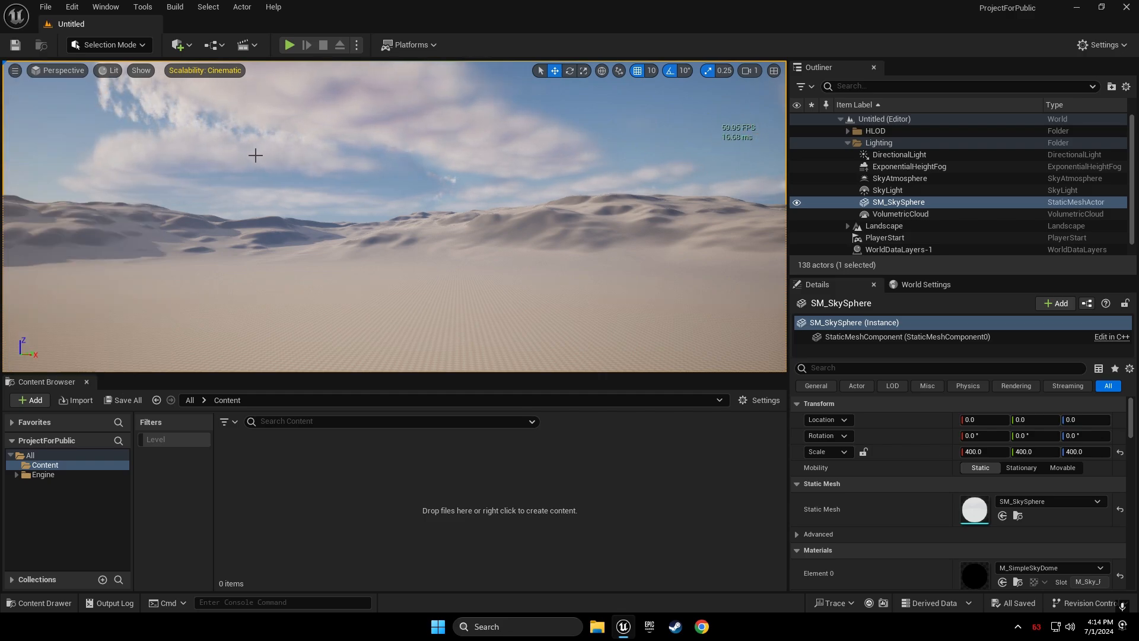
pyautogui.click(15, 72)
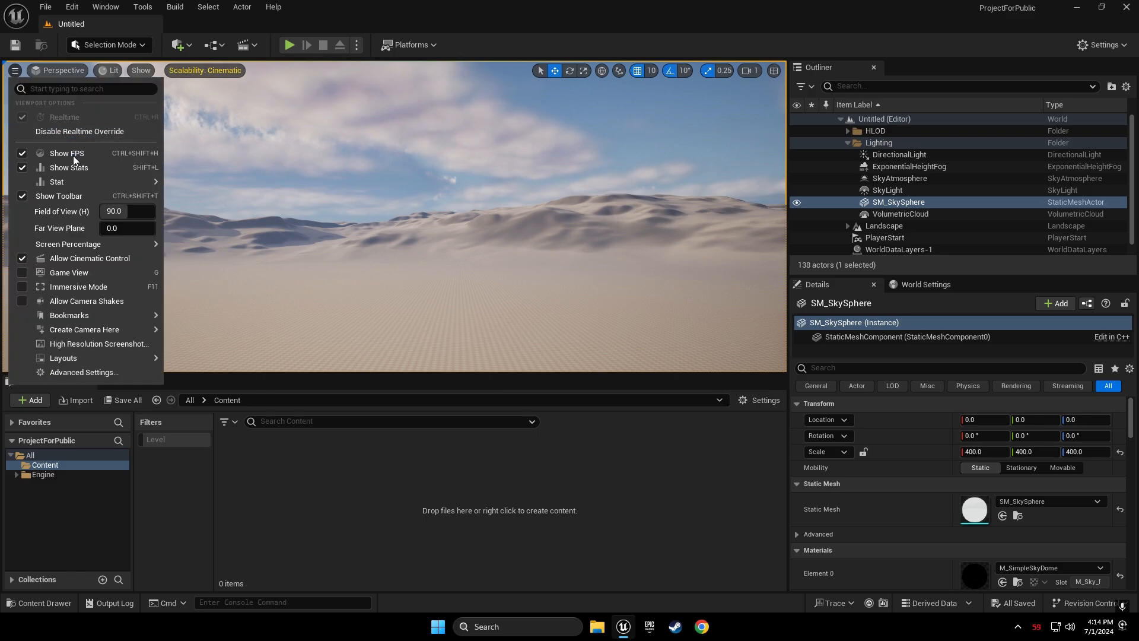
pyautogui.click(23, 153)
pyautogui.moveTo(382, 173); pyautogui.dragTo(383, 163, button='right')
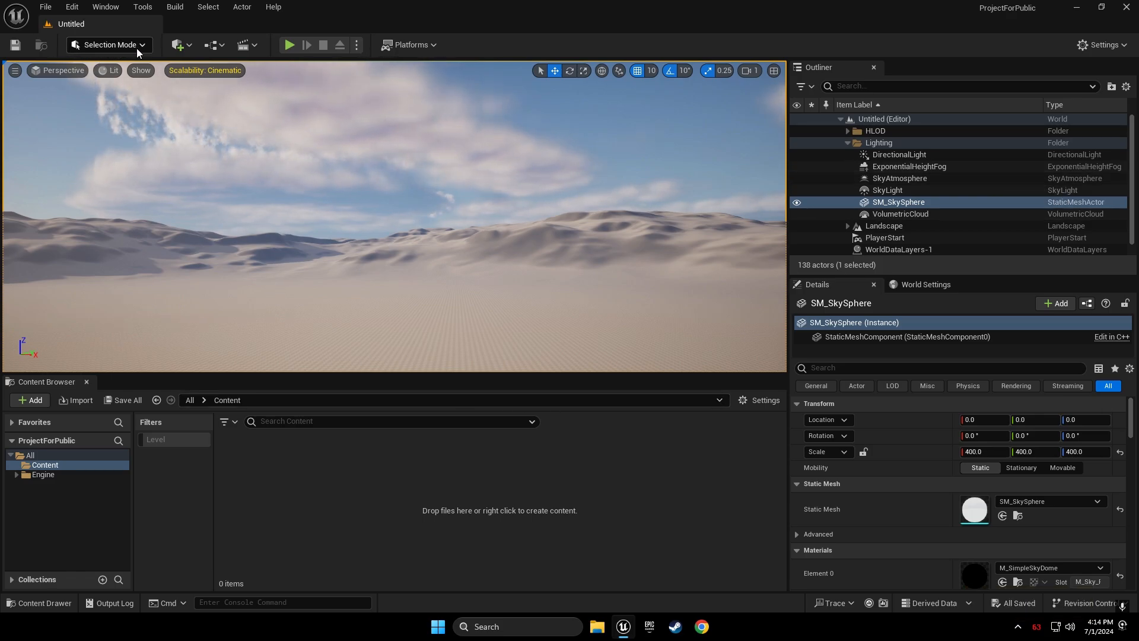
pyautogui.click(112, 47)
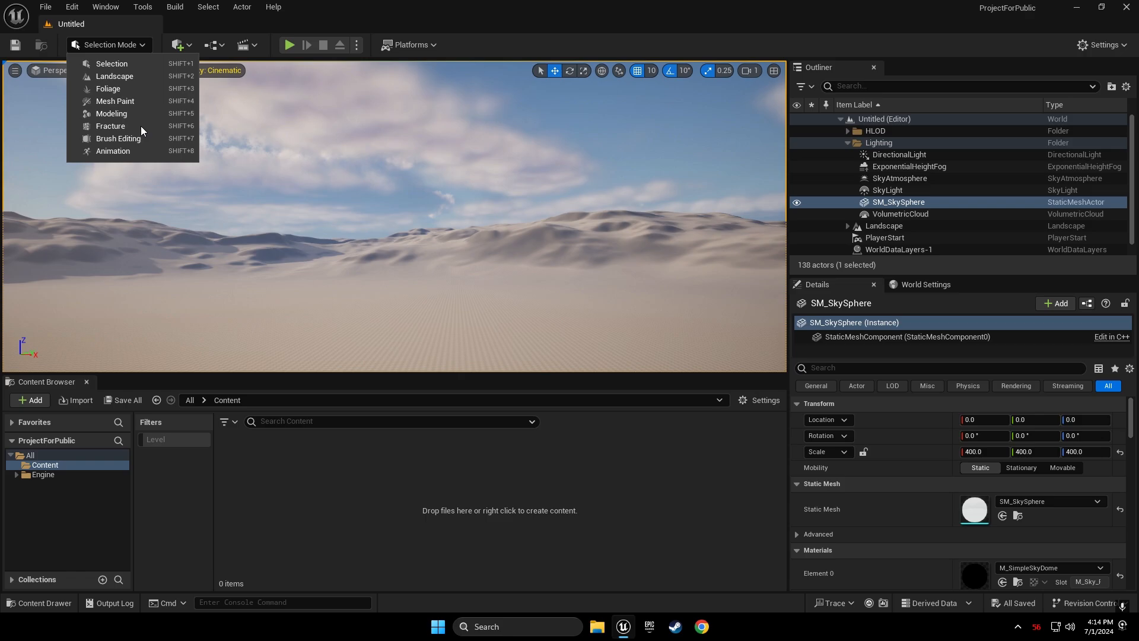
# Keep Selection mode and fly the camera forward low over the checkered ground toward the dunes
pyautogui.click(110, 68)
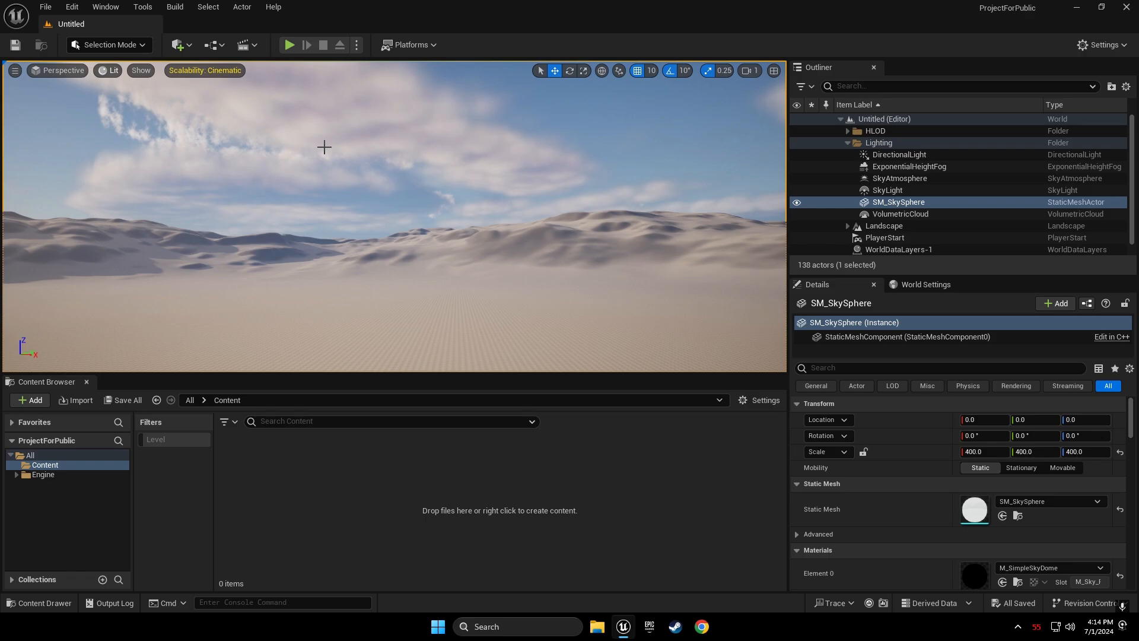
pyautogui.moveTo(394, 217); pyautogui.dragTo(395, 276, button='right')
pyautogui.press('w')
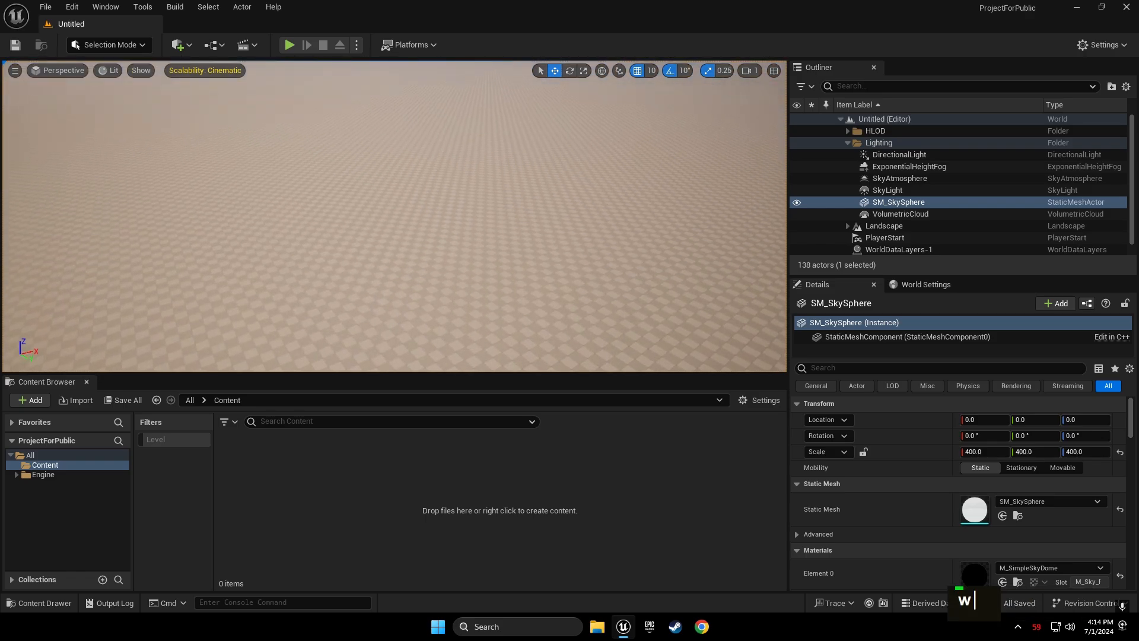
pyautogui.press('w')
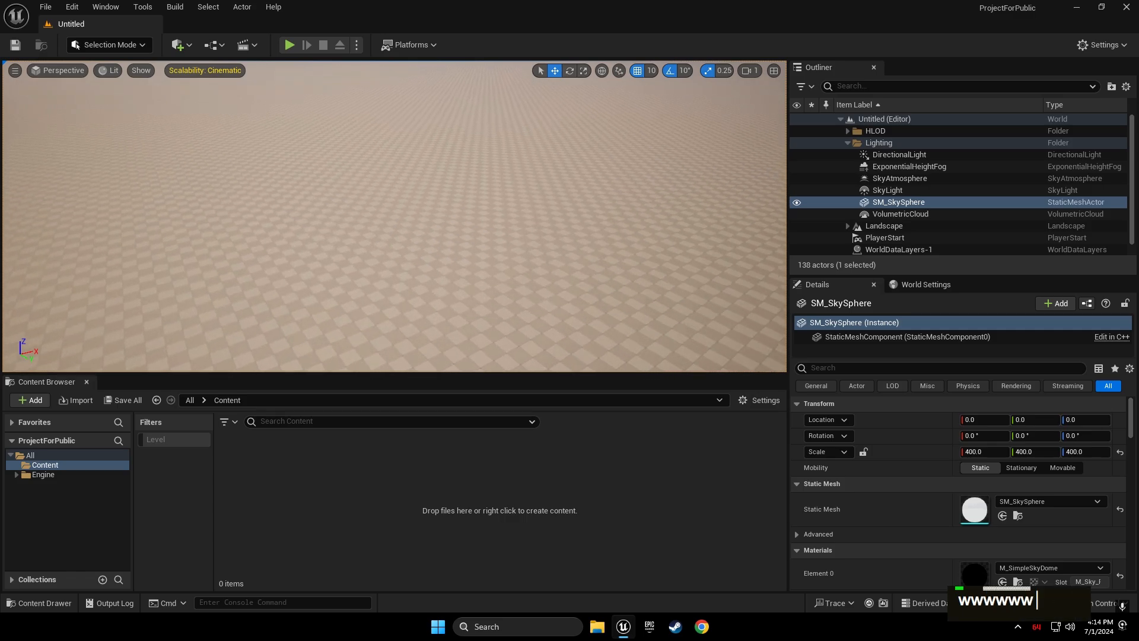
pyautogui.press('w')
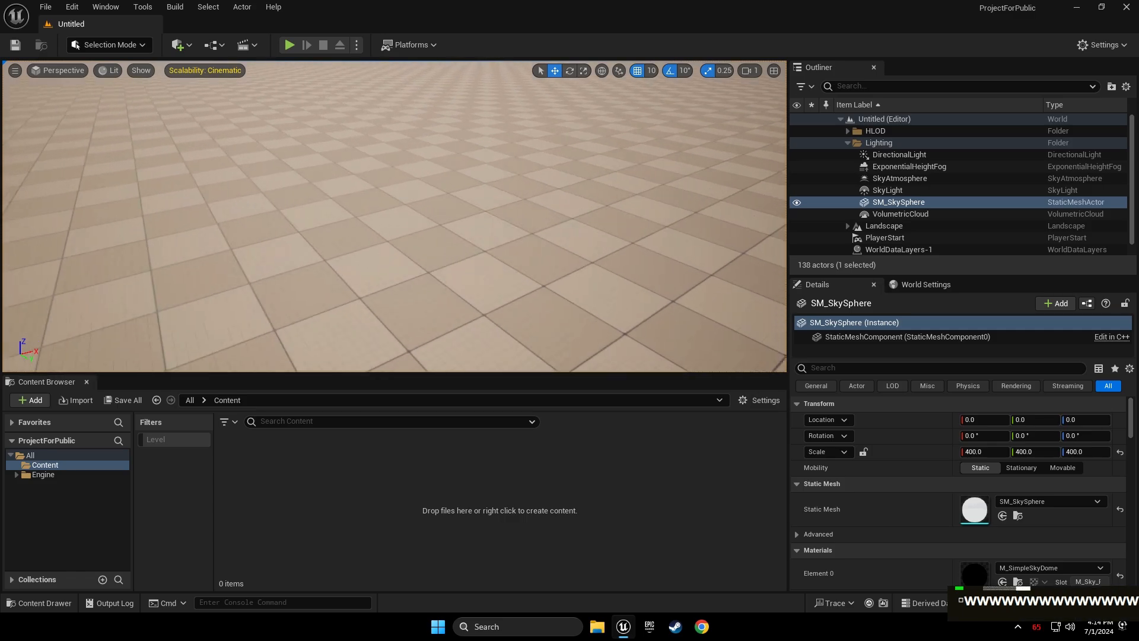
pyautogui.moveTo(395, 276); pyautogui.dragTo(412, 229, button='right')
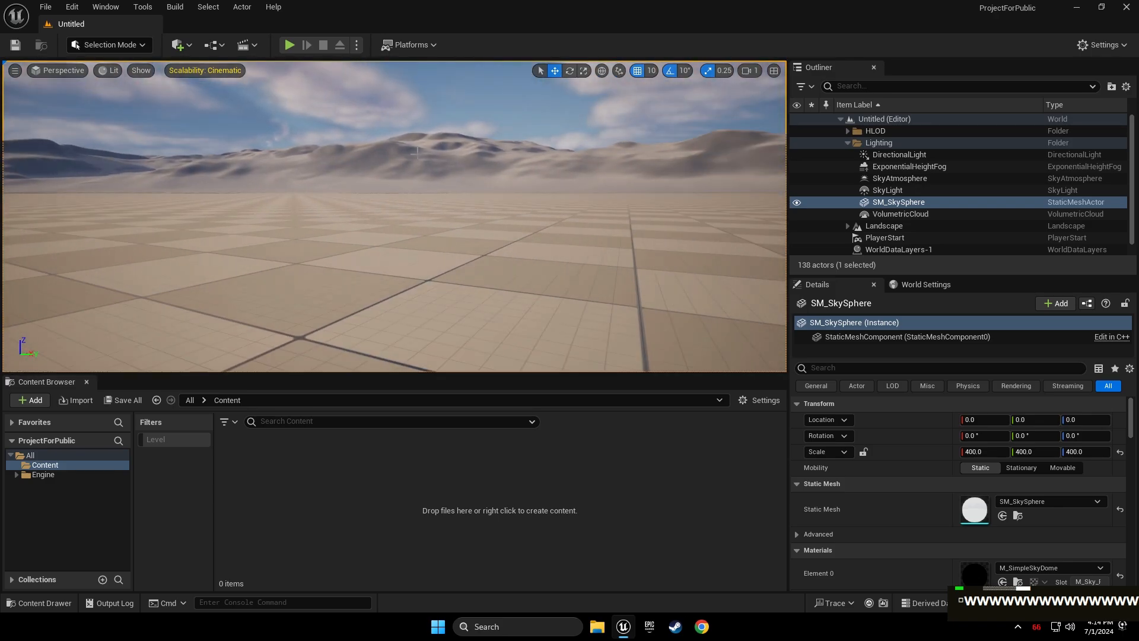
# Add a Cube from the Quick Add Shapes list to the level
pyautogui.click(176, 49)
pyautogui.moveTo(249, 185)
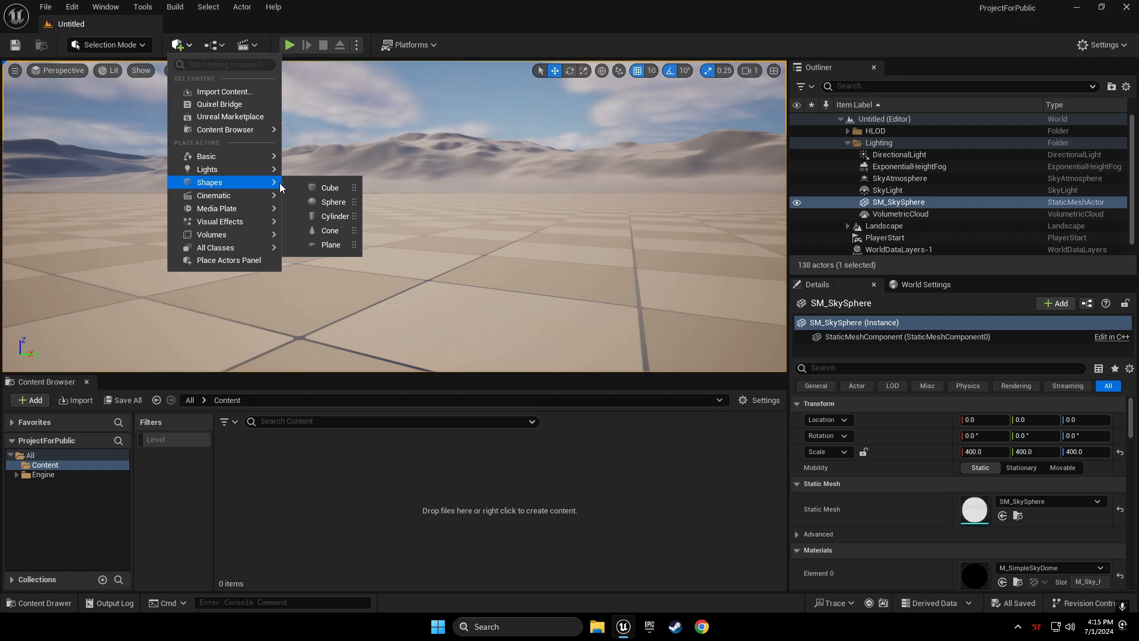
pyautogui.click(311, 188)
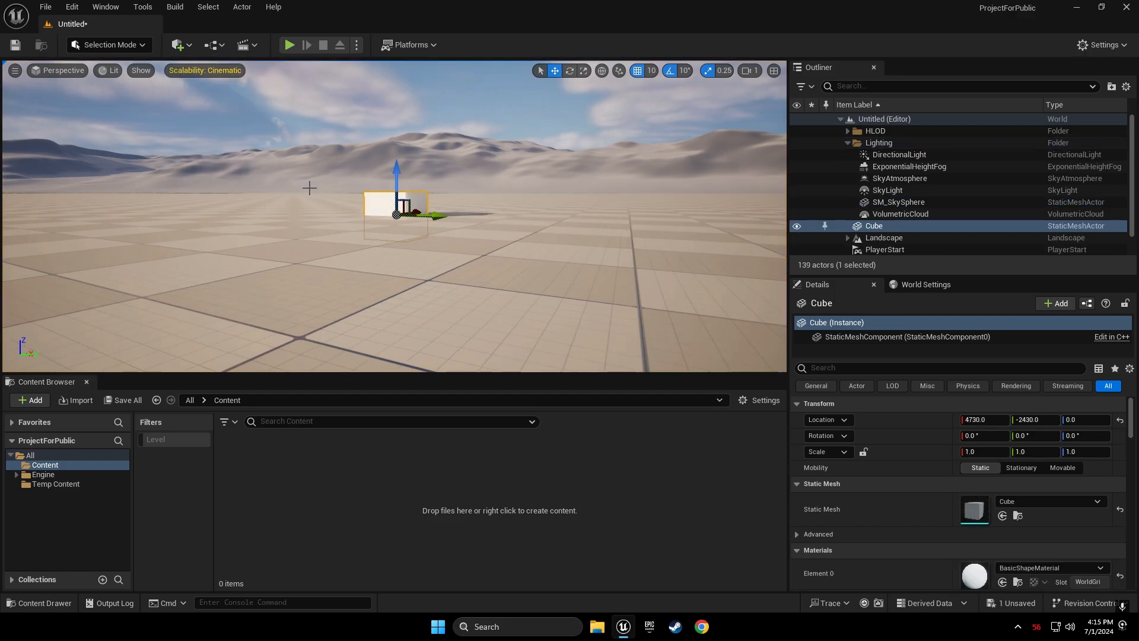
# Move the cube onto the checkered ground at location 4750, -2460, 50
pyautogui.moveTo(392, 188)
pyautogui.mouseDown(button='right')
pyautogui.moveTo(357, 169)
pyautogui.moveTo(379, 184)
pyautogui.mouseUp(button='right')
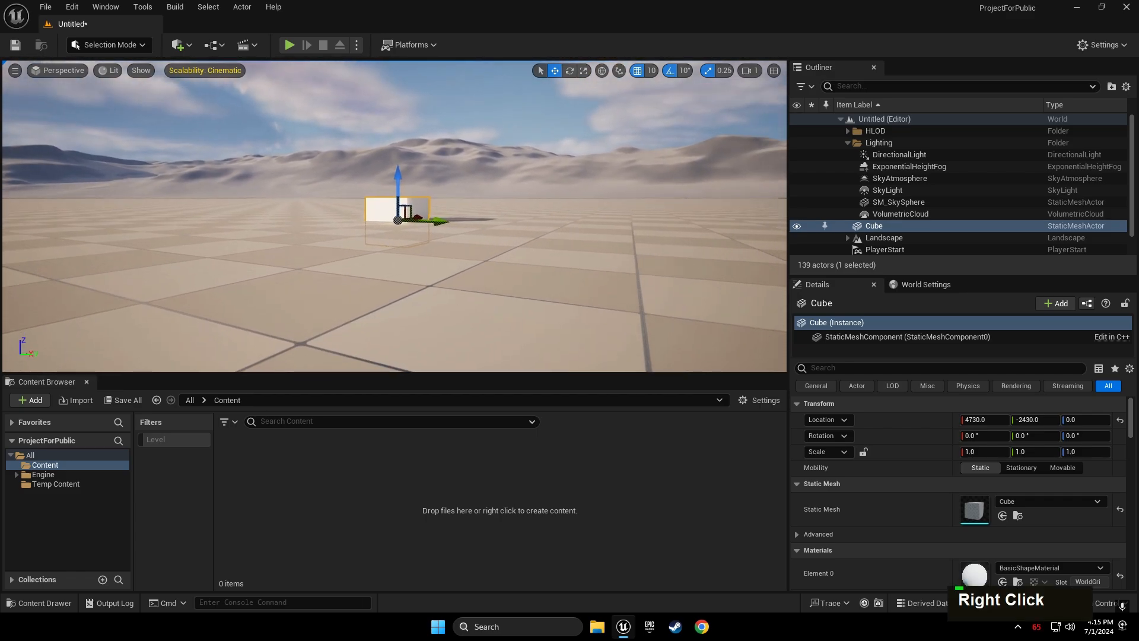
pyautogui.moveTo(379, 184); pyautogui.dragTo(358, 205, button='right')
pyautogui.press('w')
pyautogui.press('w')
pyautogui.press('d')
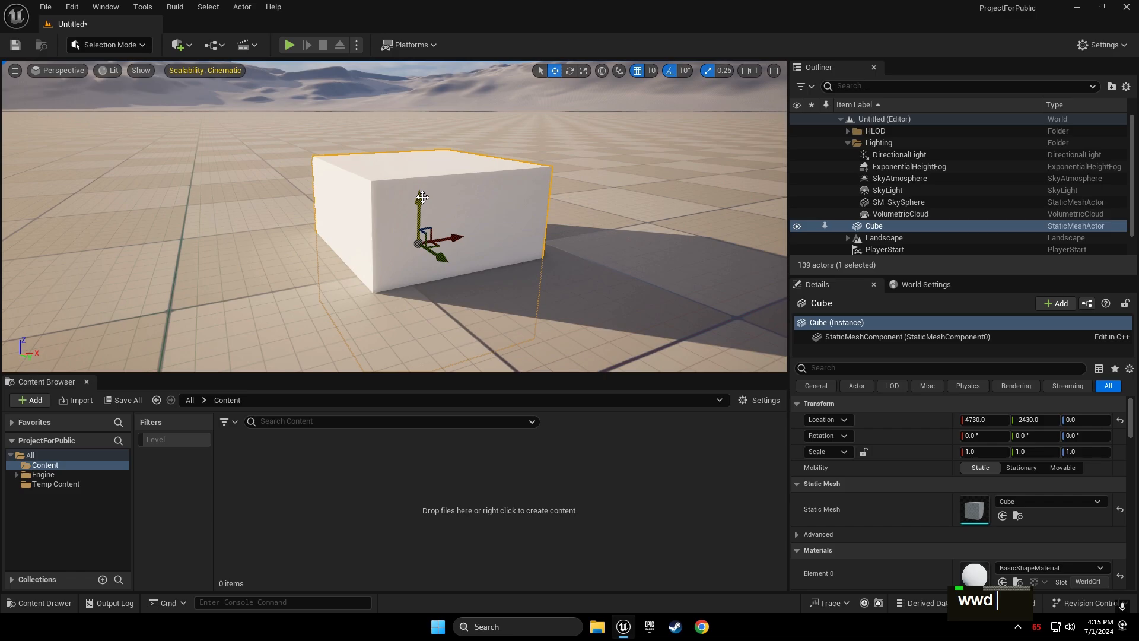
pyautogui.moveTo(422, 198); pyautogui.dragTo(420, 108)
pyautogui.moveTo(467, 158); pyautogui.dragTo(465, 227, button='right')
pyautogui.press('d')
pyautogui.press('e')
pyautogui.moveTo(465, 228)
pyautogui.mouseDown()
pyautogui.moveTo(508, 229)
pyautogui.moveTo(394, 234)
pyautogui.moveTo(513, 236)
pyautogui.moveTo(456, 253)
pyautogui.moveTo(456, 235)
pyautogui.moveTo(457, 261)
pyautogui.moveTo(446, 234)
pyautogui.mouseUp()
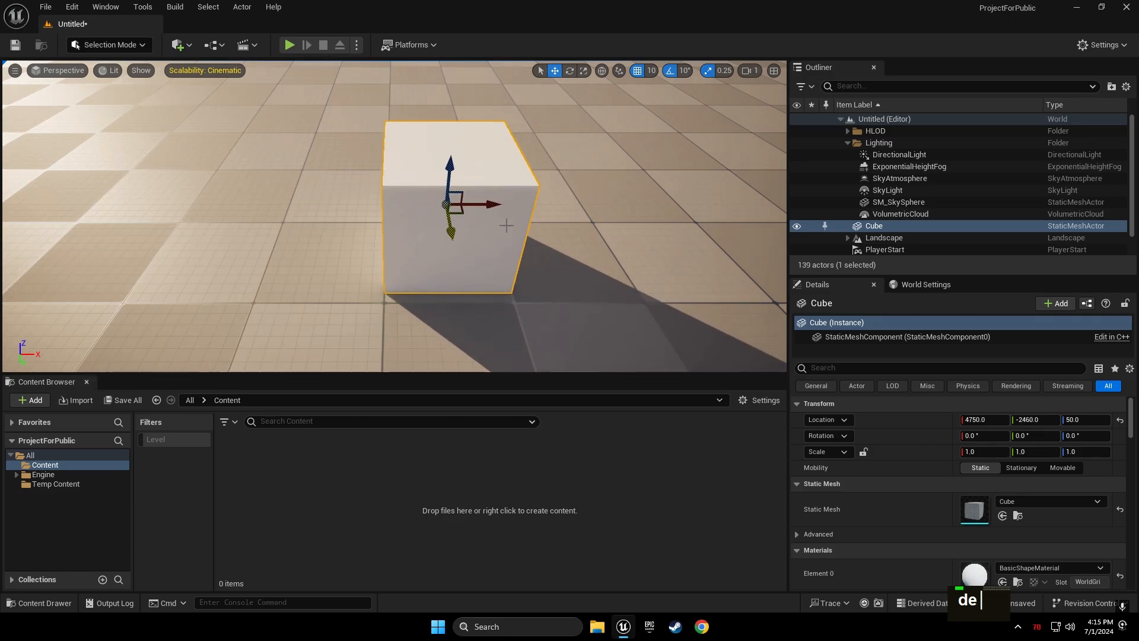
# Try tilting the cube -10° about its Y axis, then undo the rotation
pyautogui.moveTo(506, 225); pyautogui.dragTo(691, 226, button='right')
pyautogui.press('a')
pyautogui.press('a')
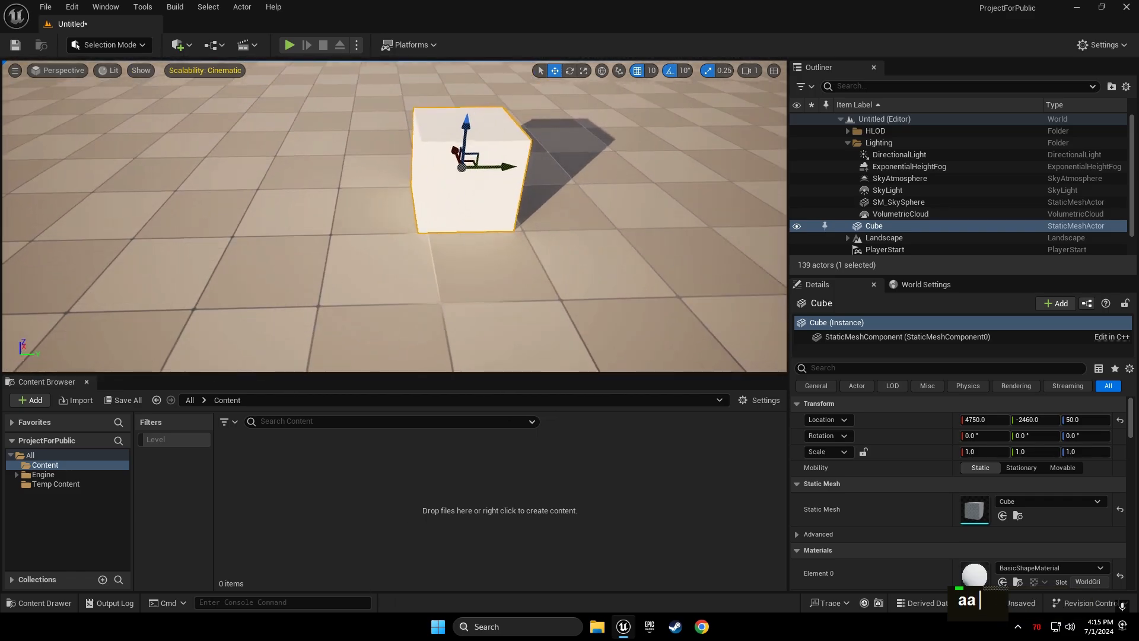
pyautogui.moveTo(389, 255); pyautogui.dragTo(408, 210, button='right')
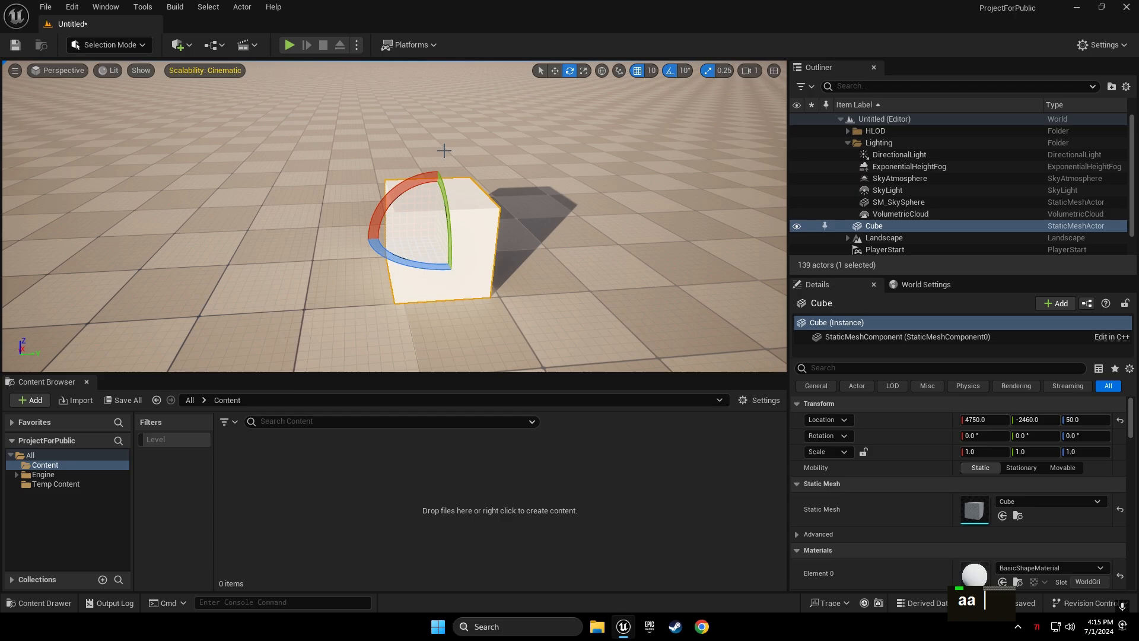
pyautogui.moveTo(437, 171)
pyautogui.mouseDown()
pyautogui.moveTo(394, 165)
pyautogui.moveTo(437, 171)
pyautogui.mouseUp()
pyautogui.moveTo(446, 226); pyautogui.dragTo(433, 264)
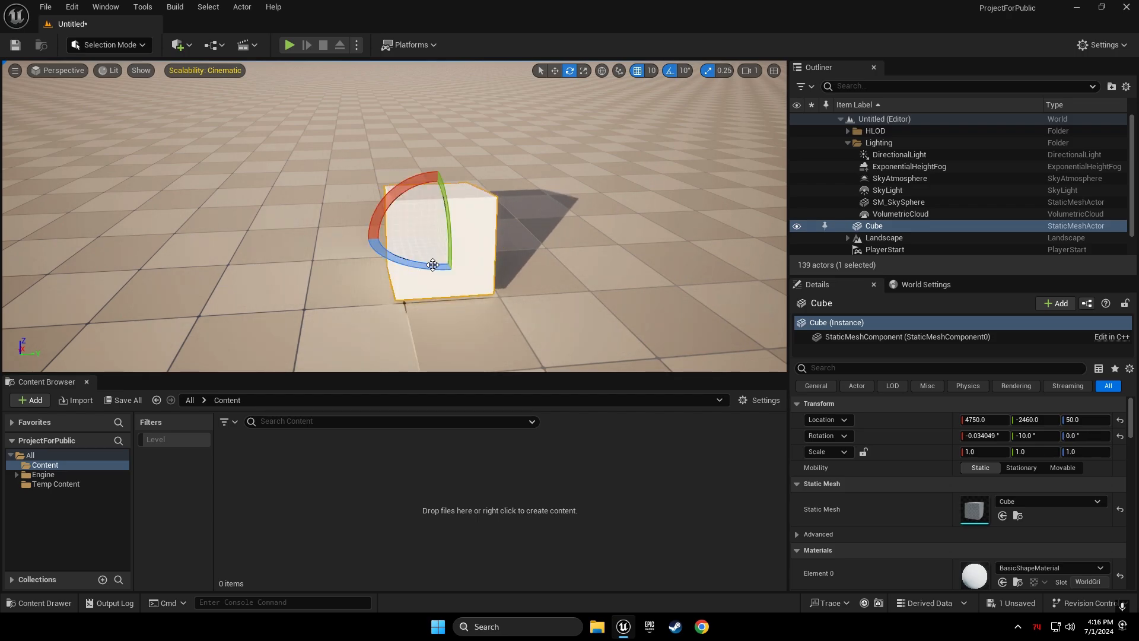
pyautogui.hotkey('ctrl', 'z')
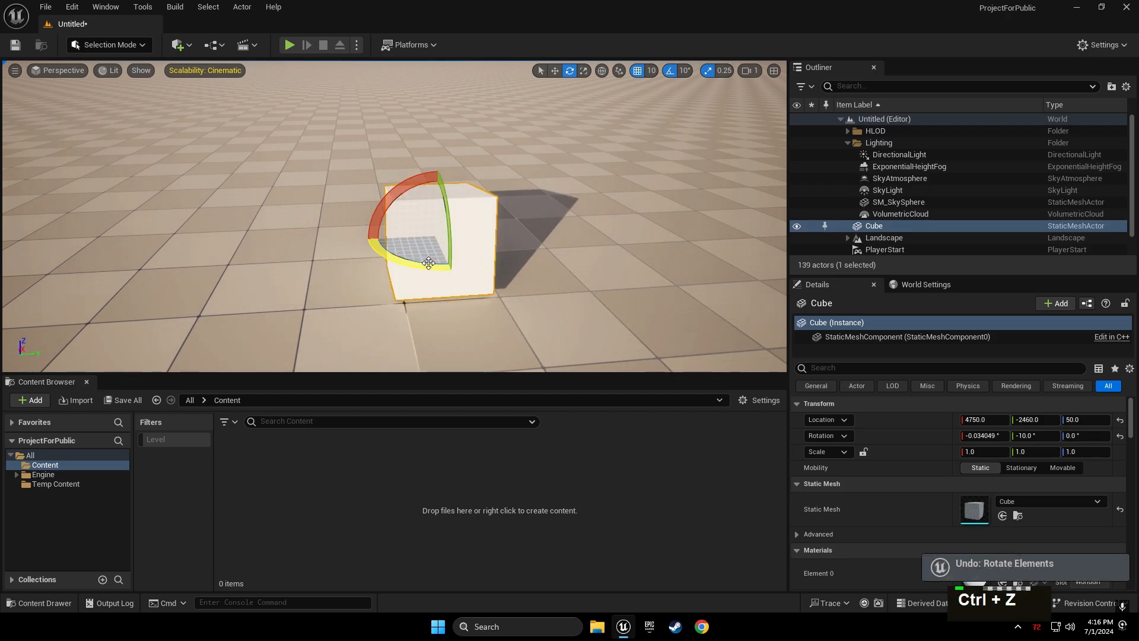
pyautogui.press('a')
pyautogui.moveTo(432, 265); pyautogui.dragTo(522, 288, button='right')
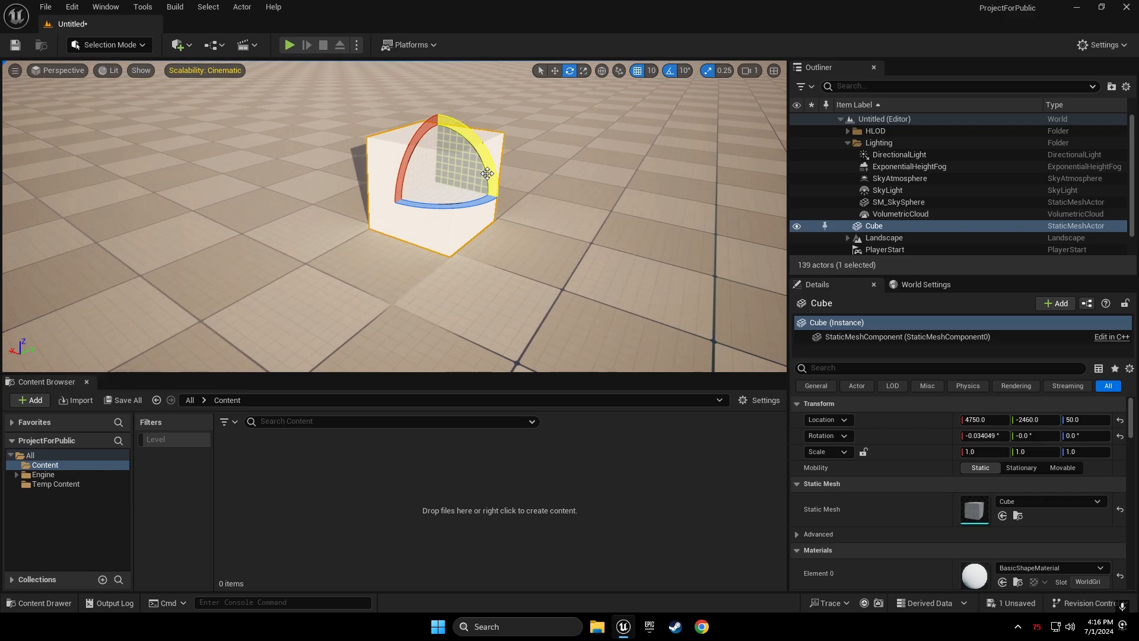
# Scale the cube out along Y and X into a wide low block, 3.25 × 3.5 × 1.25
pyautogui.press('space')
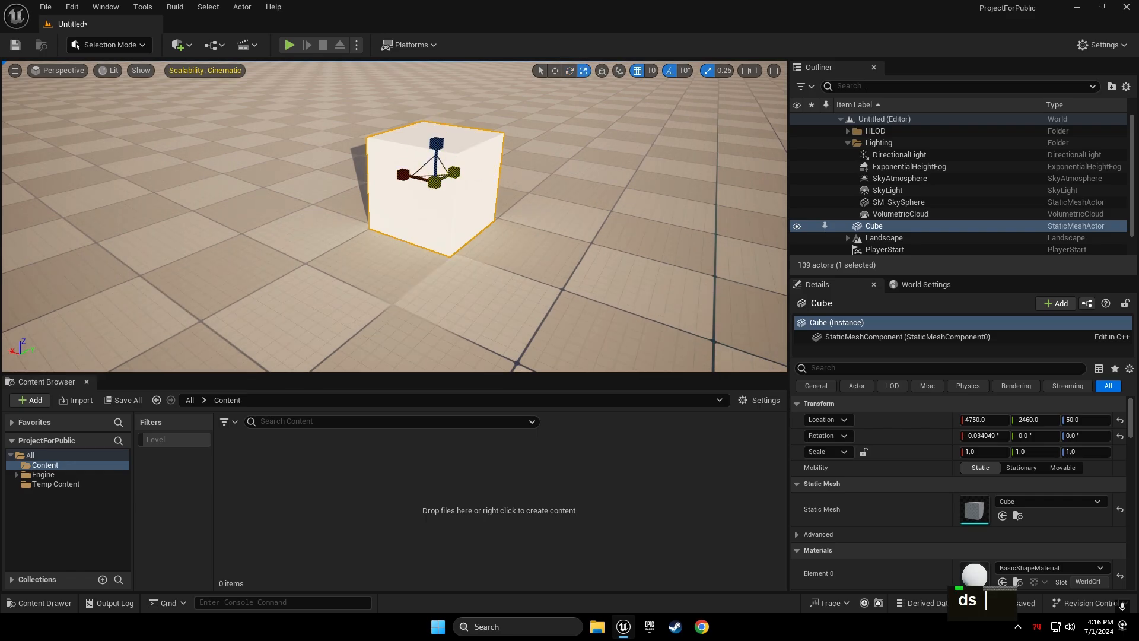
pyautogui.moveTo(454, 172); pyautogui.dragTo(499, 157)
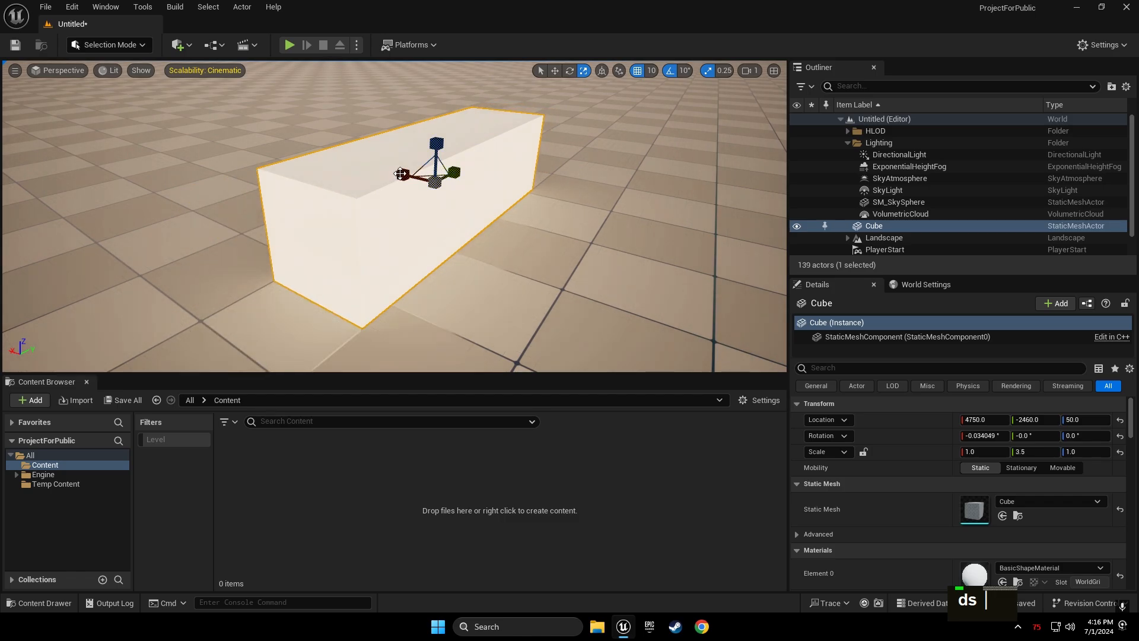
pyautogui.moveTo(401, 174); pyautogui.dragTo(438, 140)
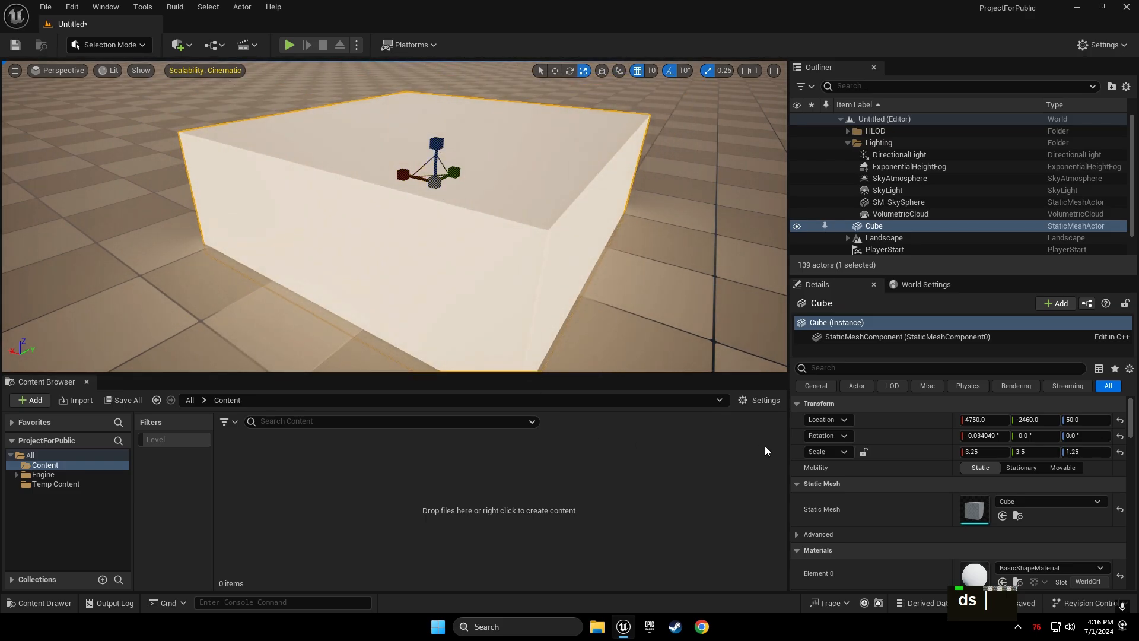
pyautogui.moveTo(593, 237); pyautogui.dragTo(635, 228, button='right')
pyautogui.press('s')
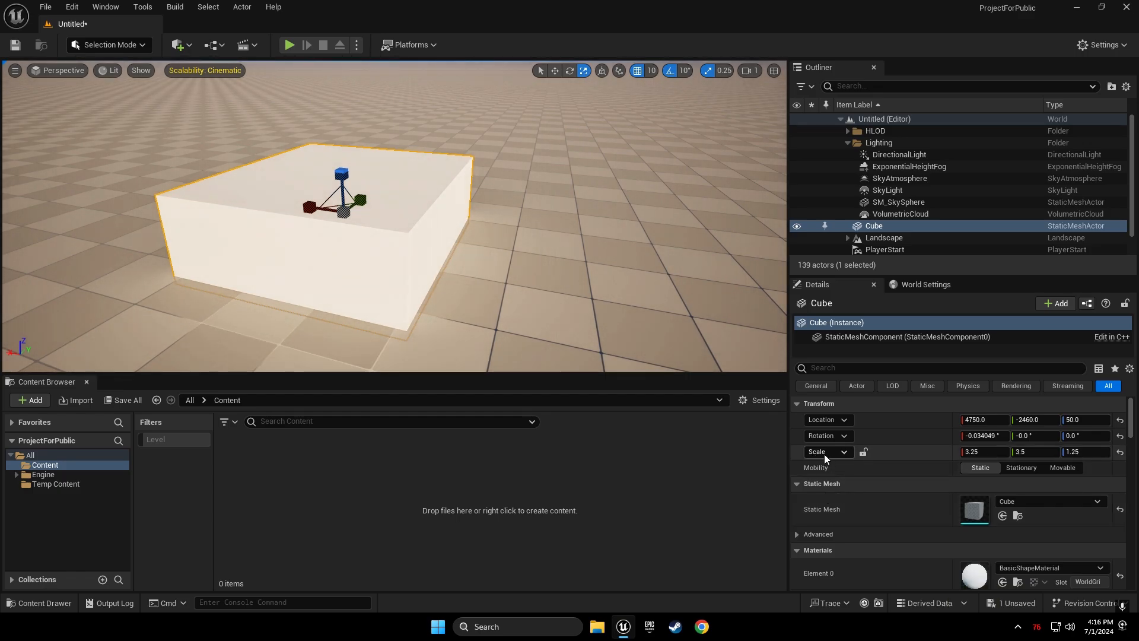
# Set the cube's Details-panel scale to X 2, Y 4, Z 5
pyautogui.click(975, 452)
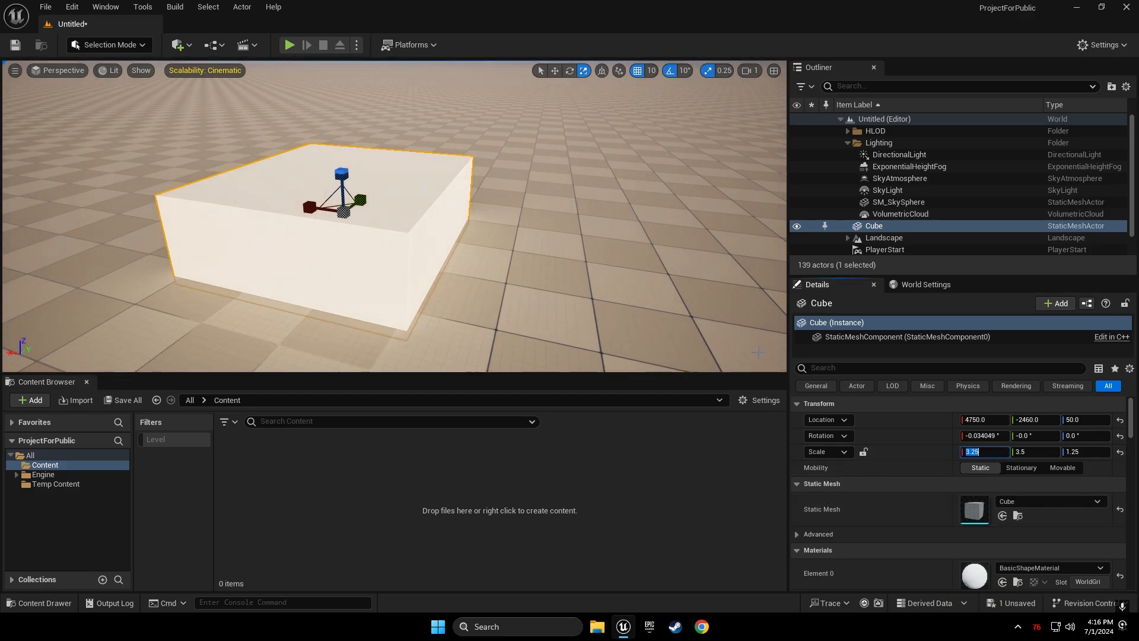
pyautogui.write('2')
pyautogui.press('Return')
pyautogui.click(1036, 451)
pyautogui.write('4')
pyautogui.press('Return')
pyautogui.click(1077, 452)
pyautogui.write('5')
pyautogui.press('Return')
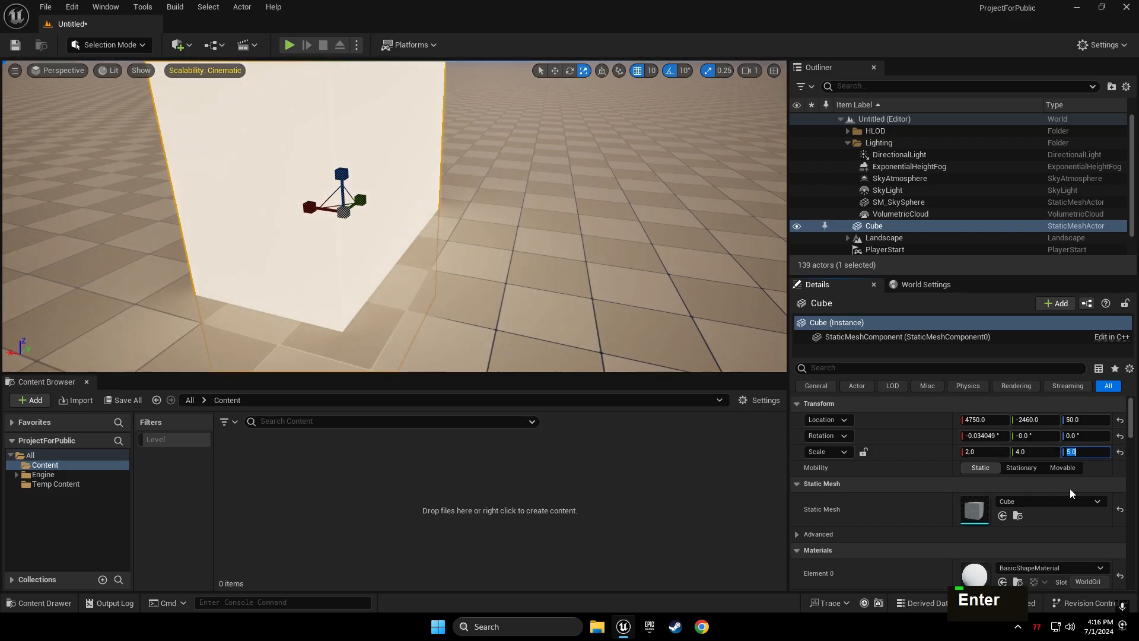
pyautogui.press('s')
# Raise the cube with the move gizmo from height 50 to Z 240
pyautogui.moveTo(448, 178); pyautogui.dragTo(419, 140, button='right')
pyautogui.click(540, 70)
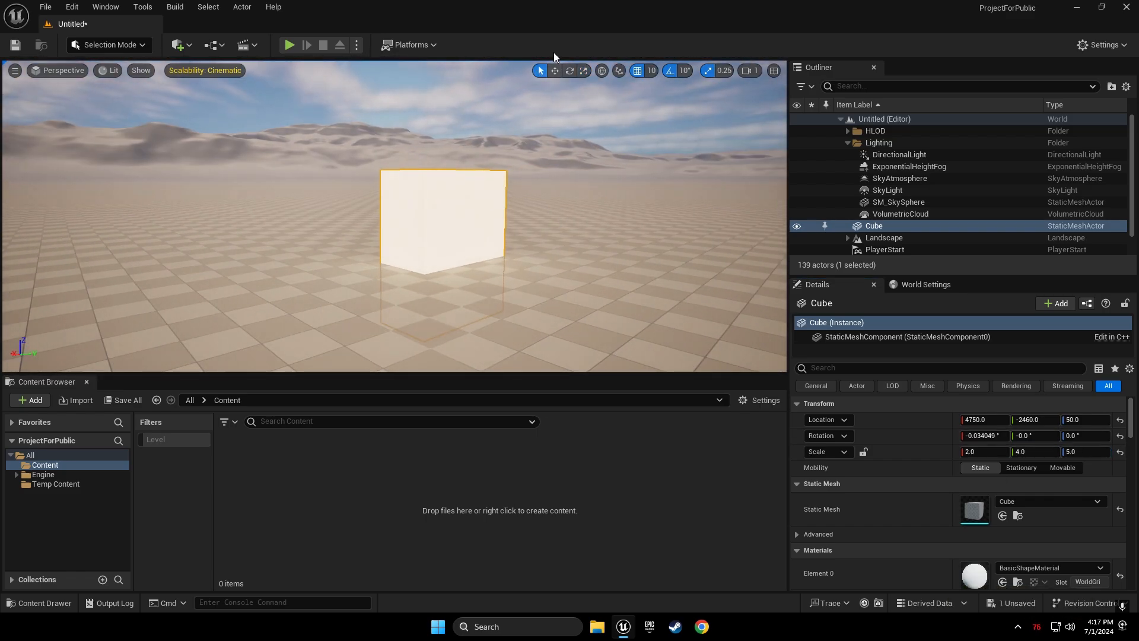
pyautogui.press('w')
pyautogui.press('a')
pyautogui.moveTo(454, 188); pyautogui.dragTo(505, 175, button='right')
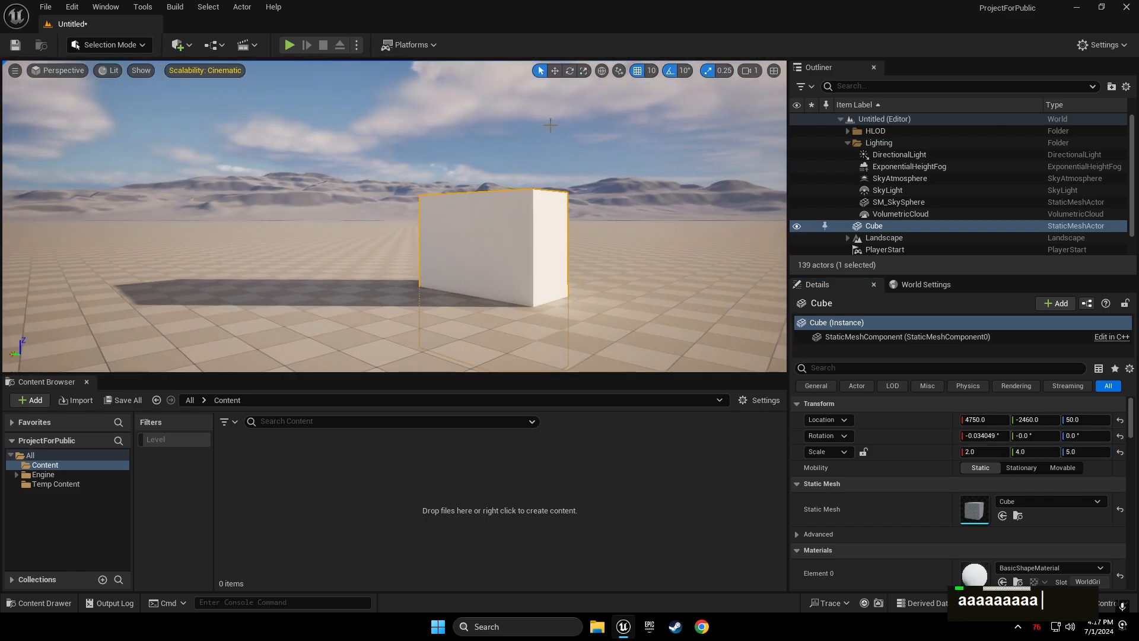
pyautogui.press('space')
pyautogui.moveTo(488, 240); pyautogui.dragTo(488, 166)
pyautogui.press('w')
pyautogui.press('d')
pyautogui.press('e')
pyautogui.moveTo(489, 166)
pyautogui.mouseDown(button='right')
pyautogui.moveTo(469, 225)
pyautogui.moveTo(493, 208)
pyautogui.moveTo(495, 164)
pyautogui.mouseUp(button='right')
# Flatten and widen the cube with the scale gizmo into a 6.75 × 8 × 0.25 slab
pyautogui.press('a')
pyautogui.press('w')
pyautogui.press('q')
pyautogui.press('d')
pyautogui.moveTo(363, 183); pyautogui.dragTo(303, 181, button='right')
pyautogui.press('space')
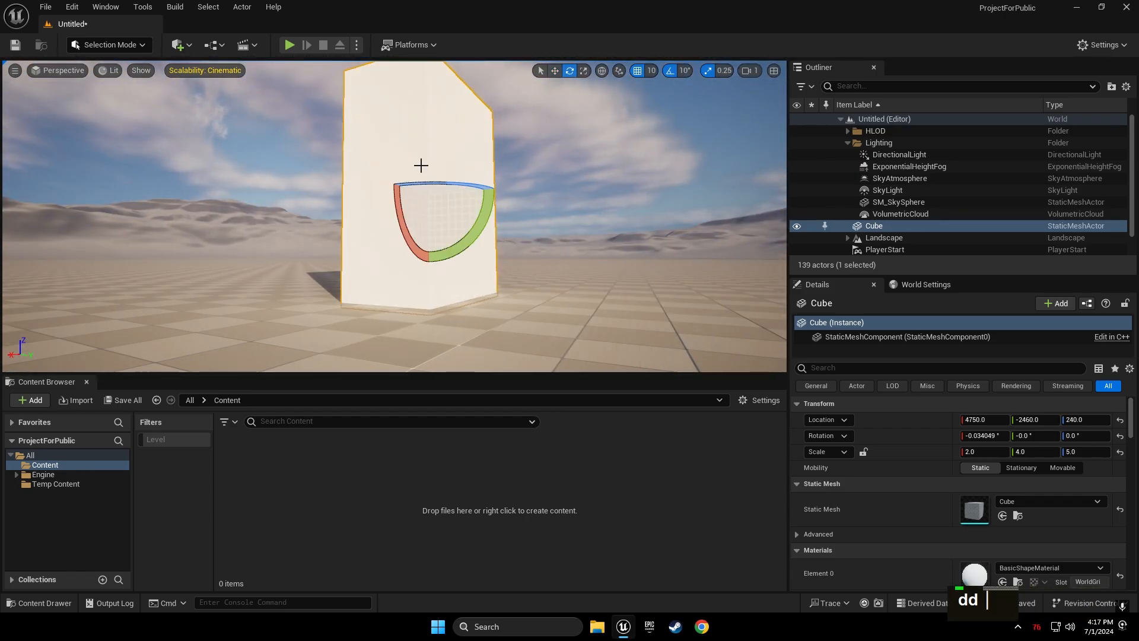
pyautogui.press('space')
pyautogui.moveTo(428, 158); pyautogui.dragTo(428, 217)
pyautogui.moveTo(432, 128); pyautogui.dragTo(415, 178, button='right')
pyautogui.press('e')
pyautogui.press('w')
pyautogui.press('e')
pyautogui.moveTo(389, 168); pyautogui.dragTo(332, 172)
pyautogui.moveTo(442, 225); pyautogui.dragTo(450, 233, button='right')
pyautogui.press('d')
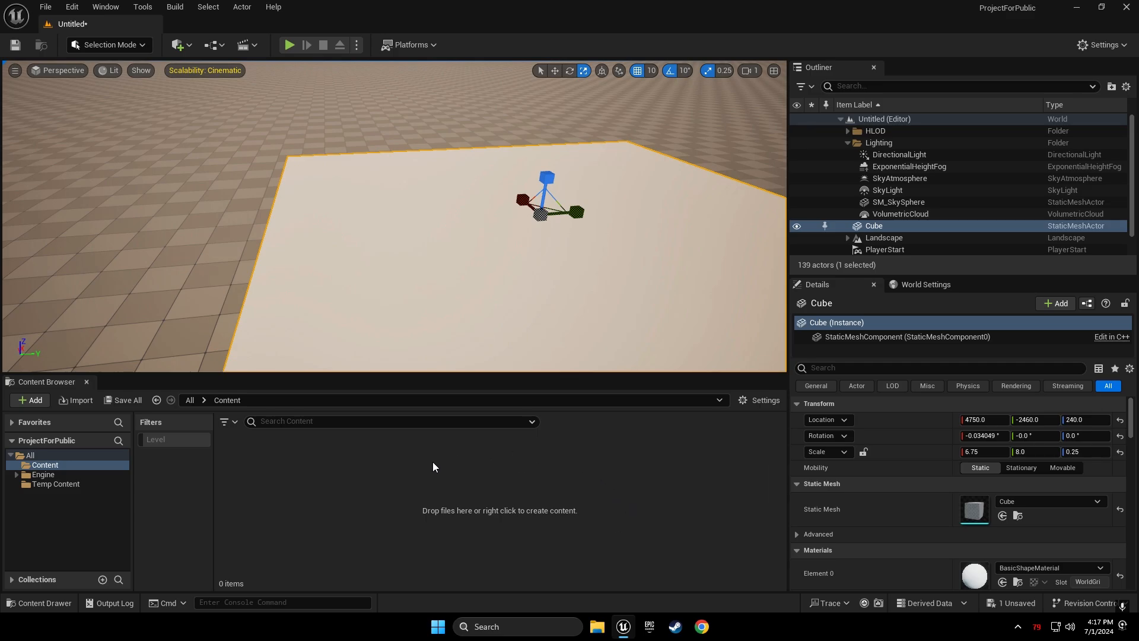
# In the ProjectForPublic Content folder, add a new Material asset and name it 'Color'
pyautogui.click(194, 400)
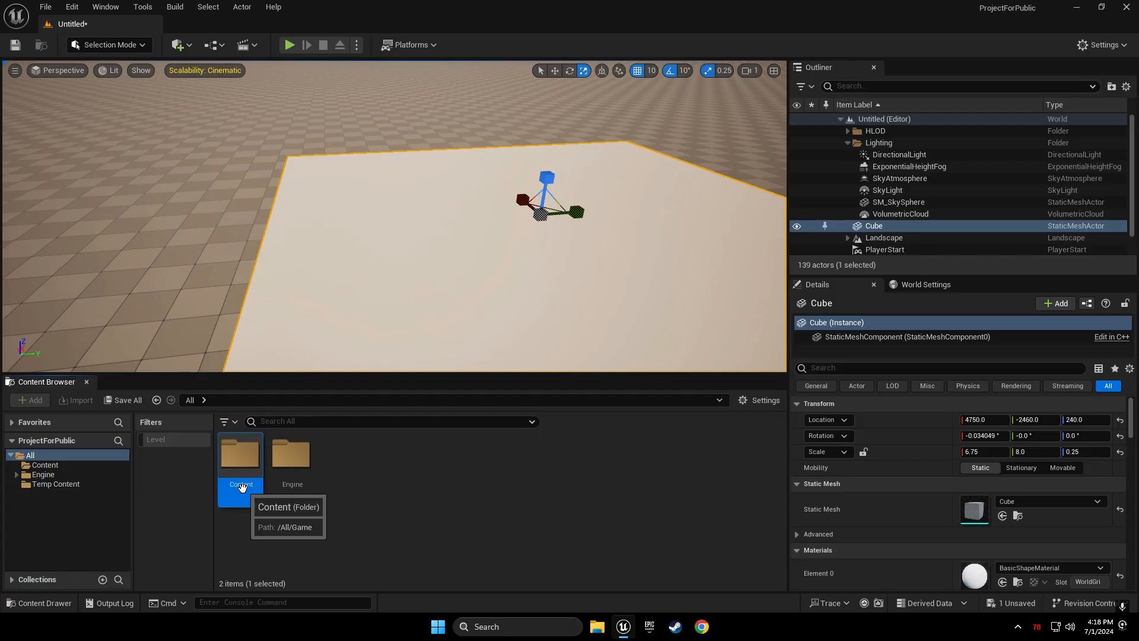
pyautogui.doubleClick(236, 483)
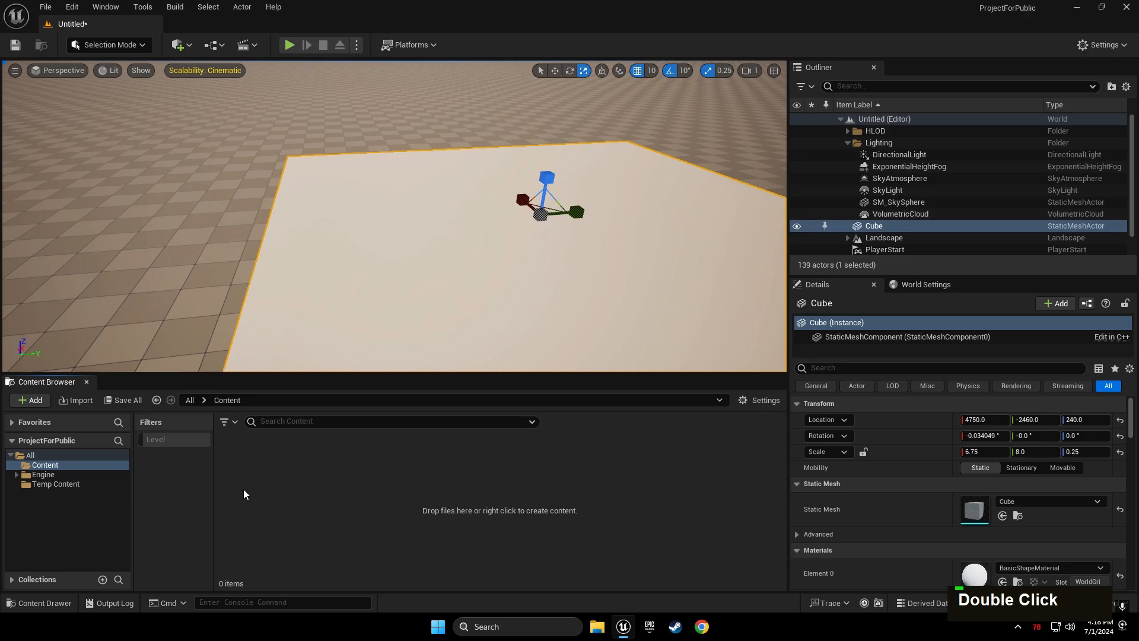
pyautogui.rightClick(268, 459)
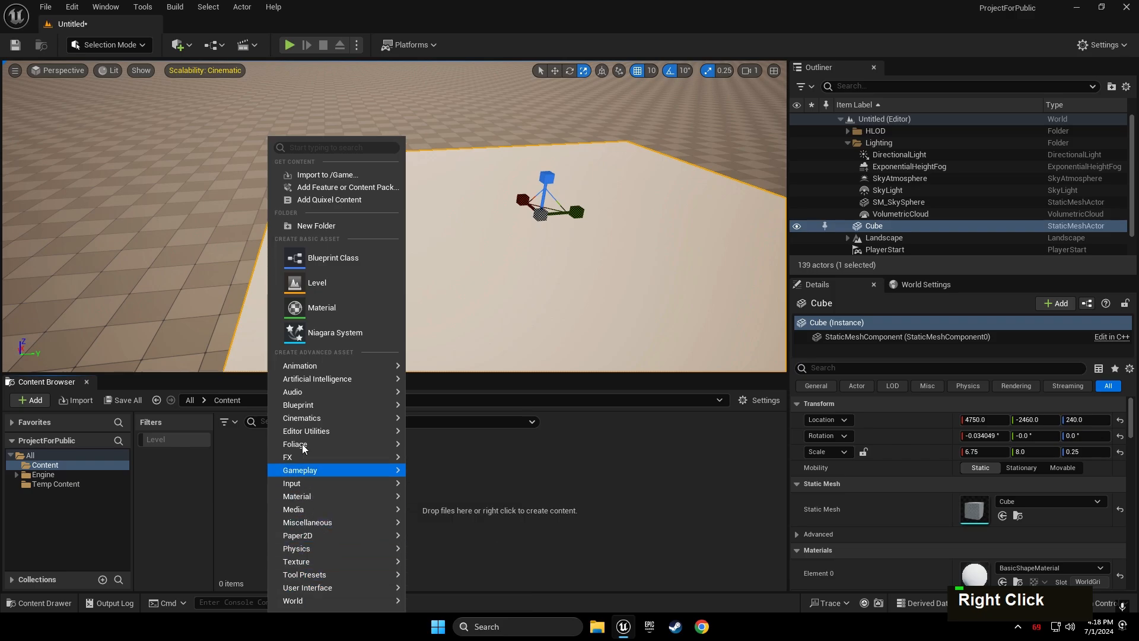
pyautogui.moveTo(302, 359)
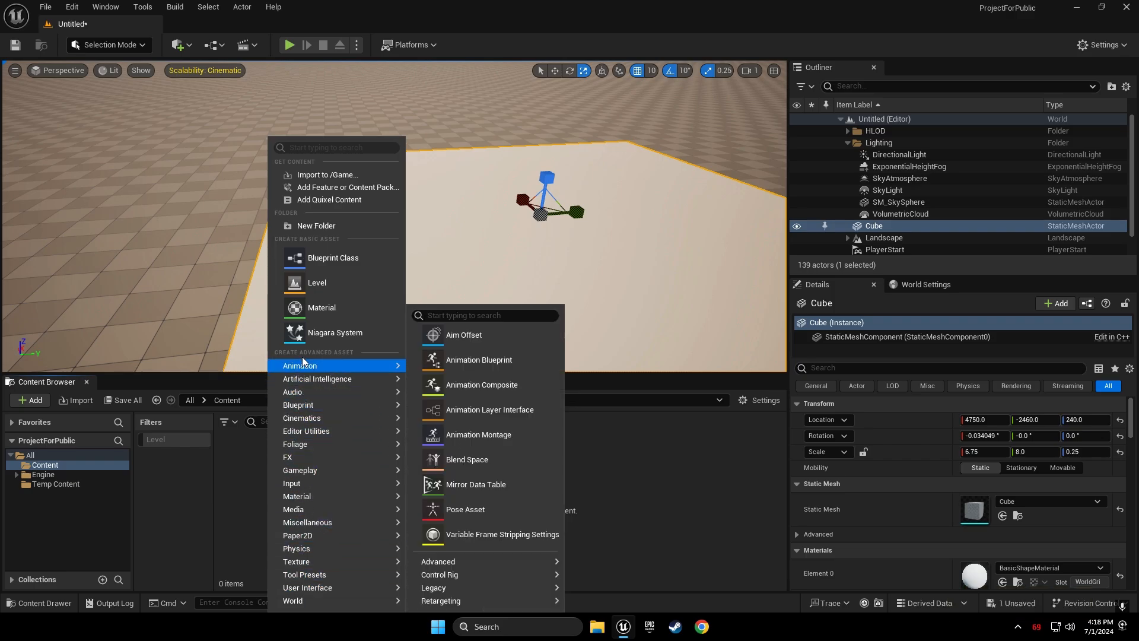
pyautogui.click(321, 307)
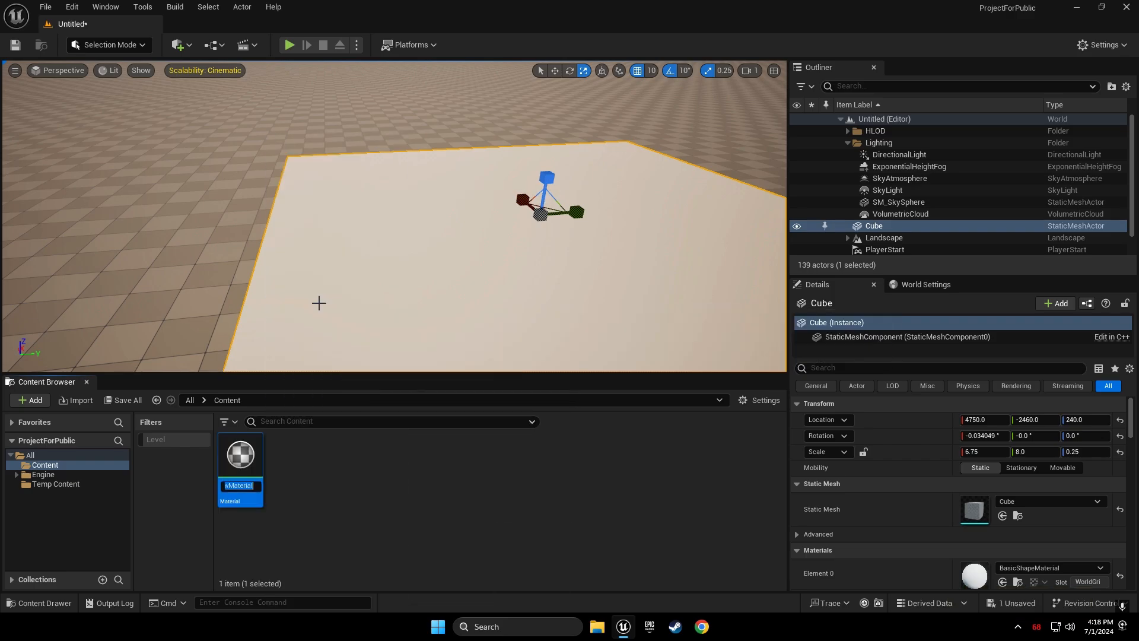
pyautogui.write('C')
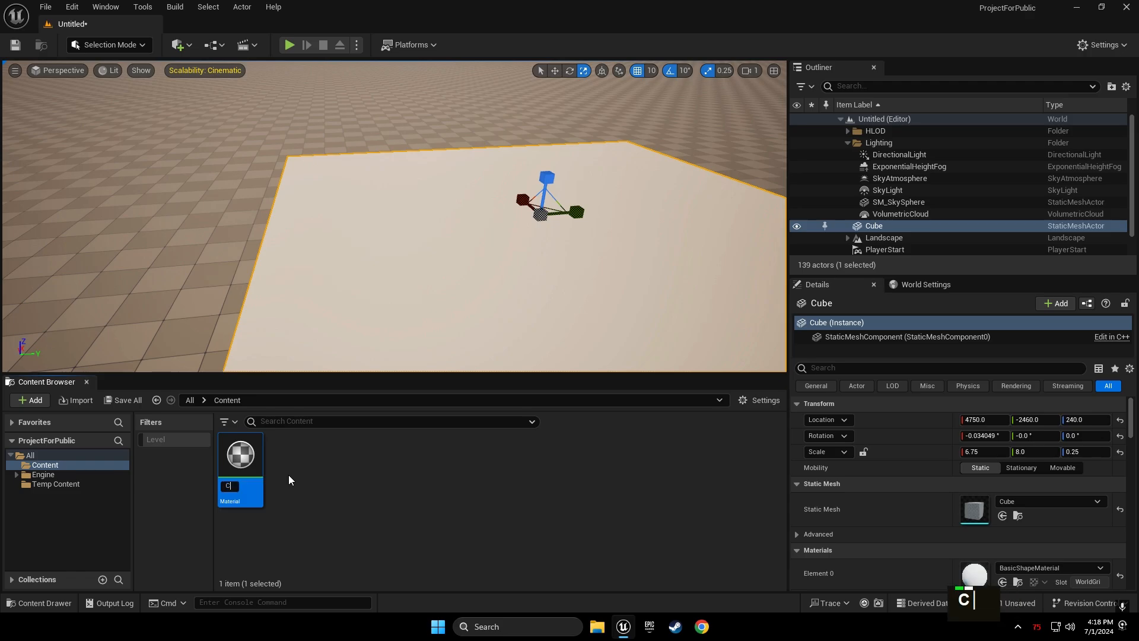
pyautogui.write('olor')
pyautogui.press('Return')
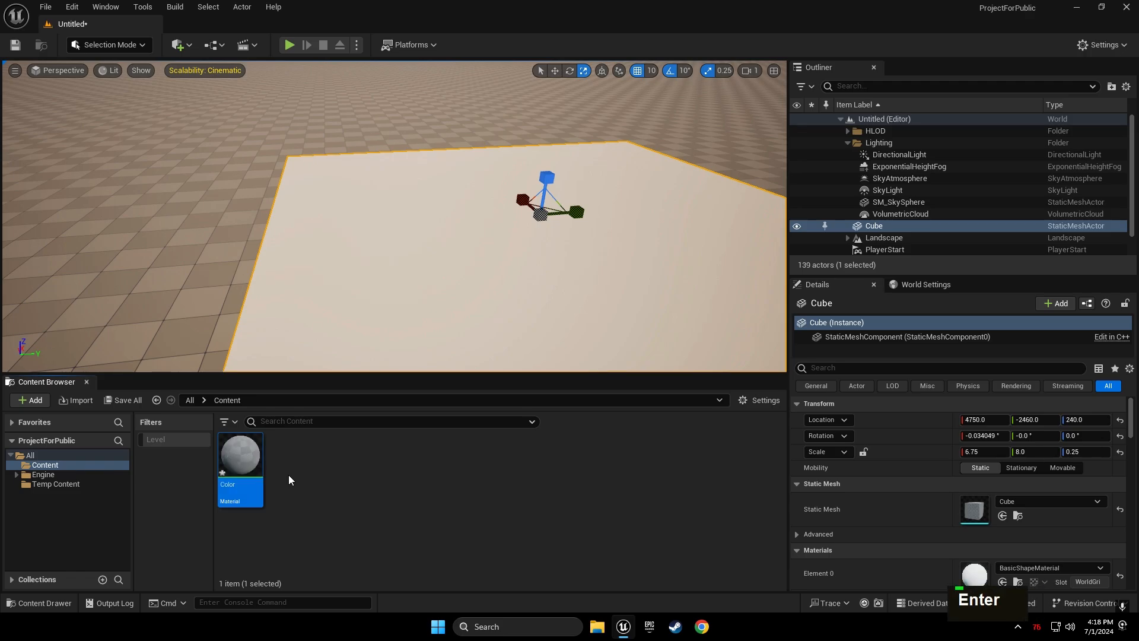
# Set the Color material's Base Color to purple (sRGB 7C6CBC)
pyautogui.doubleClick(232, 462)
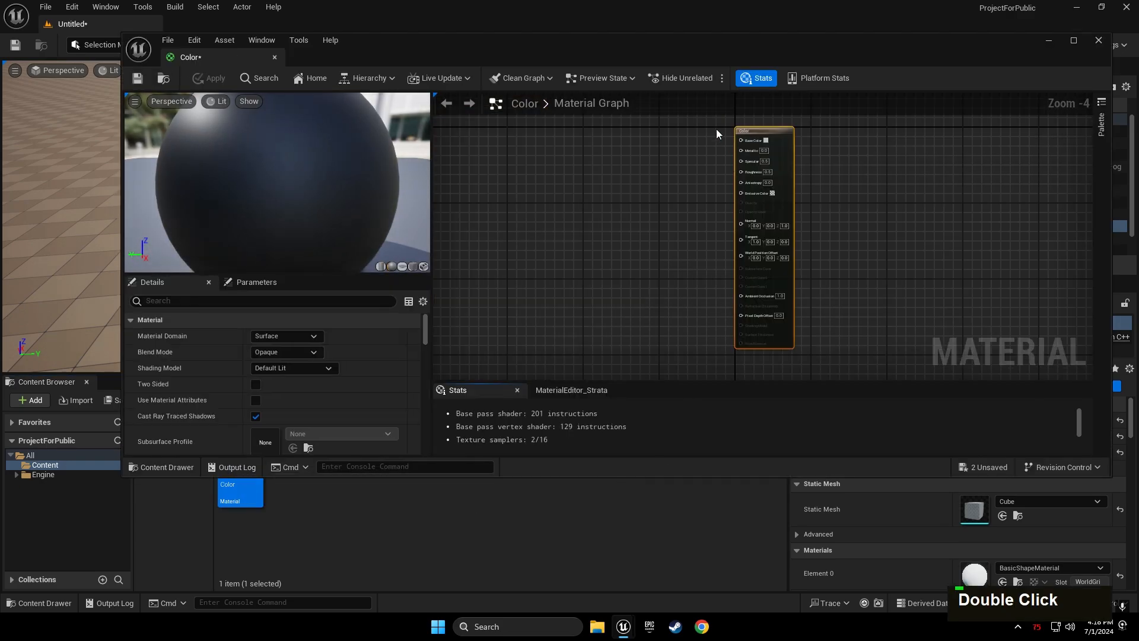
pyautogui.scroll(3, 637, 153)
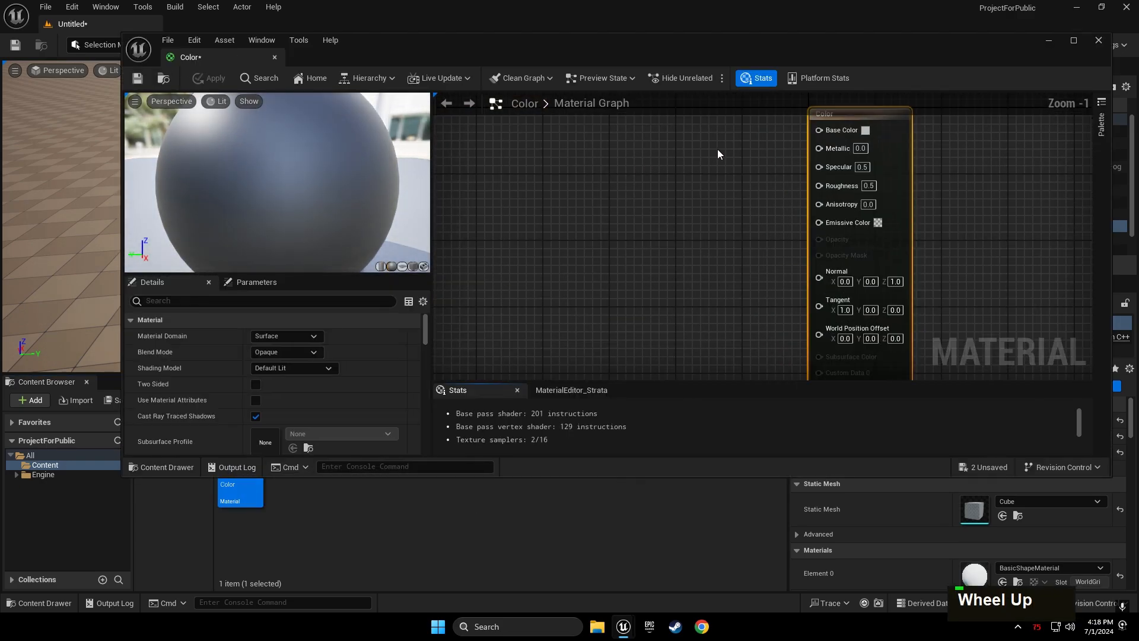
pyautogui.moveTo(717, 149); pyautogui.dragTo(655, 245, button='right')
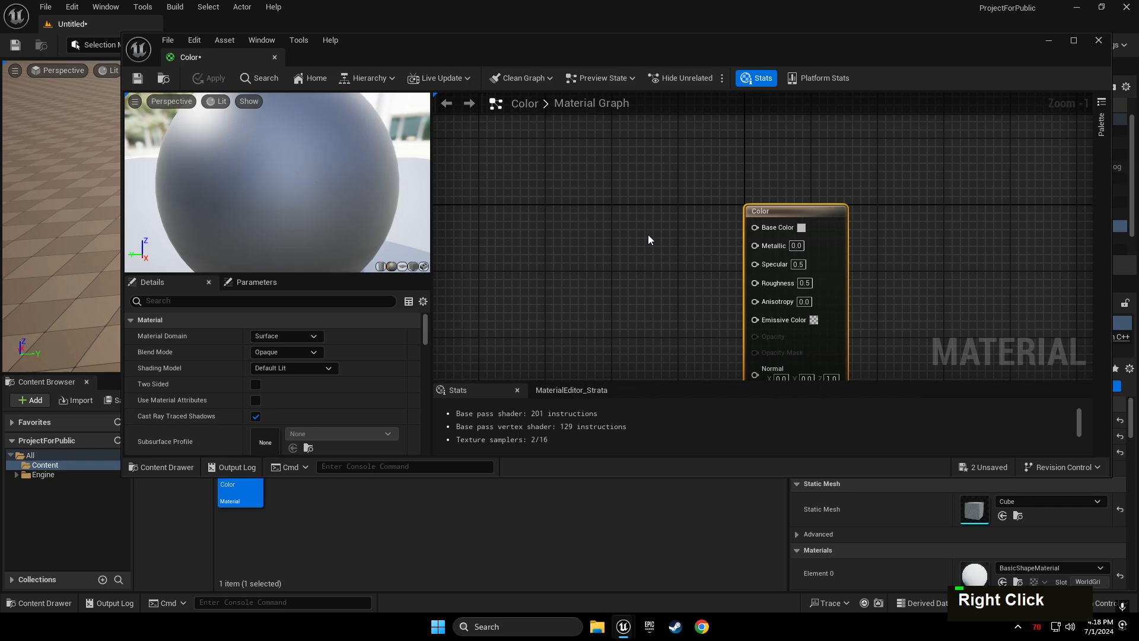
pyautogui.scroll(1, 648, 237)
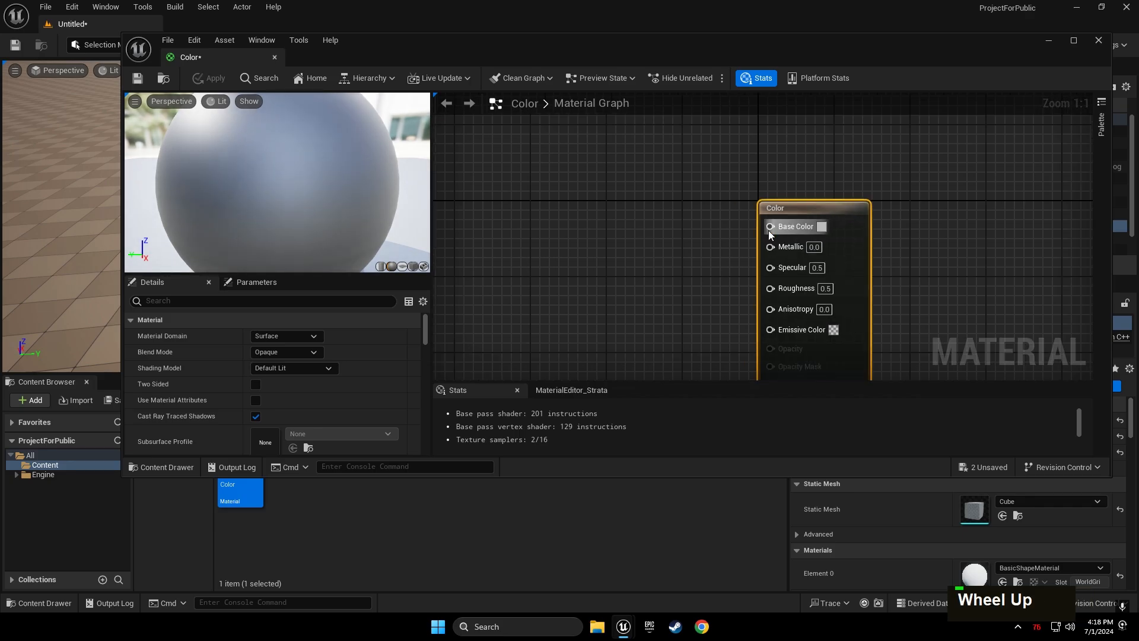
pyautogui.doubleClick(823, 227)
pyautogui.moveTo(866, 348)
pyautogui.mouseDown()
pyautogui.moveTo(893, 301)
pyautogui.moveTo(880, 294)
pyautogui.mouseUp()
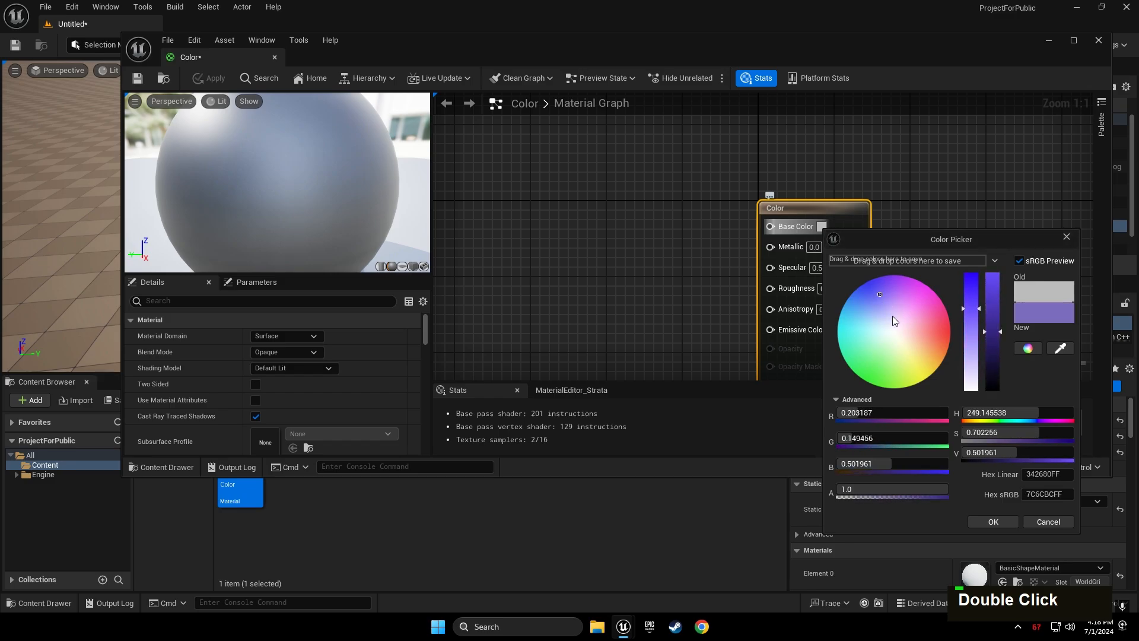
pyautogui.click(1007, 522)
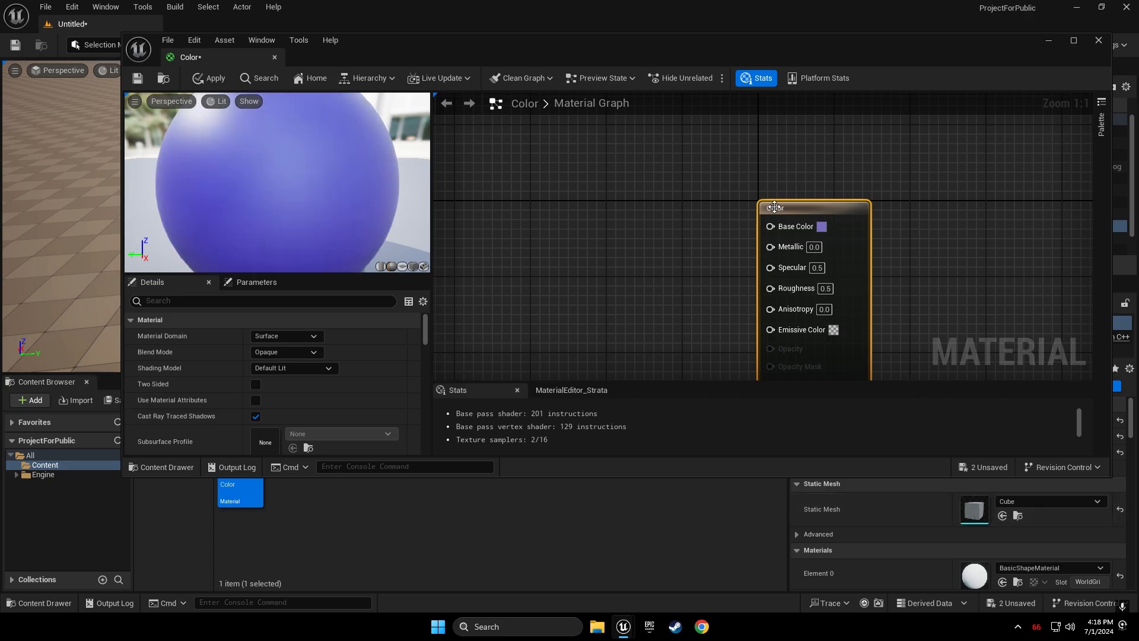
# Apply the material changes and close the Material Editor
pyautogui.click(202, 80)
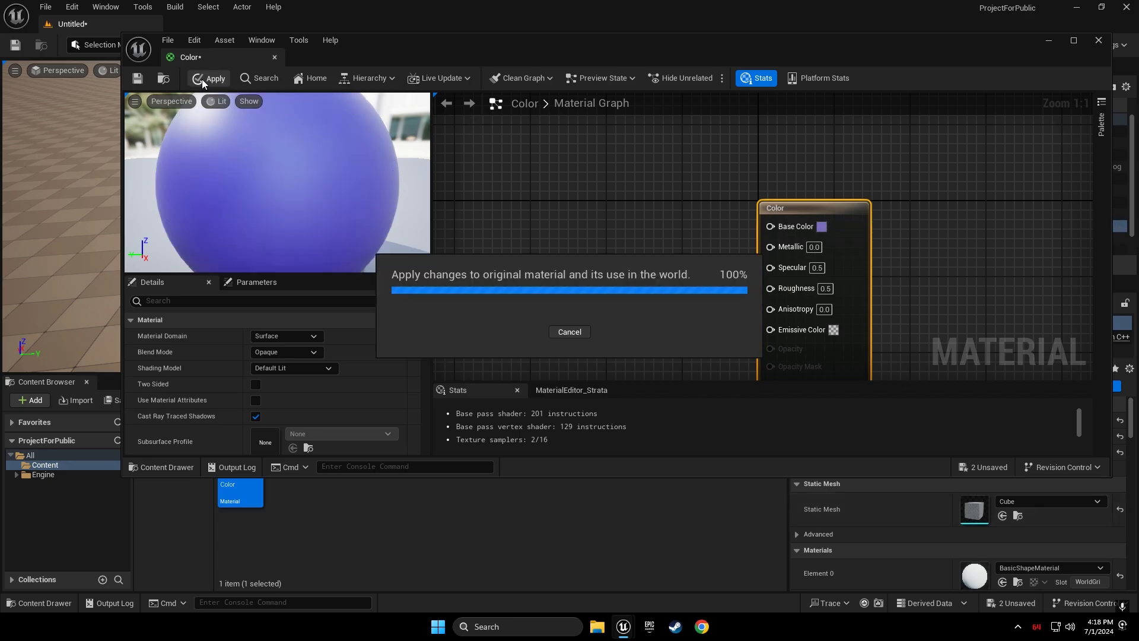
pyautogui.click(1098, 40)
pyautogui.scroll(-5, 306, 196)
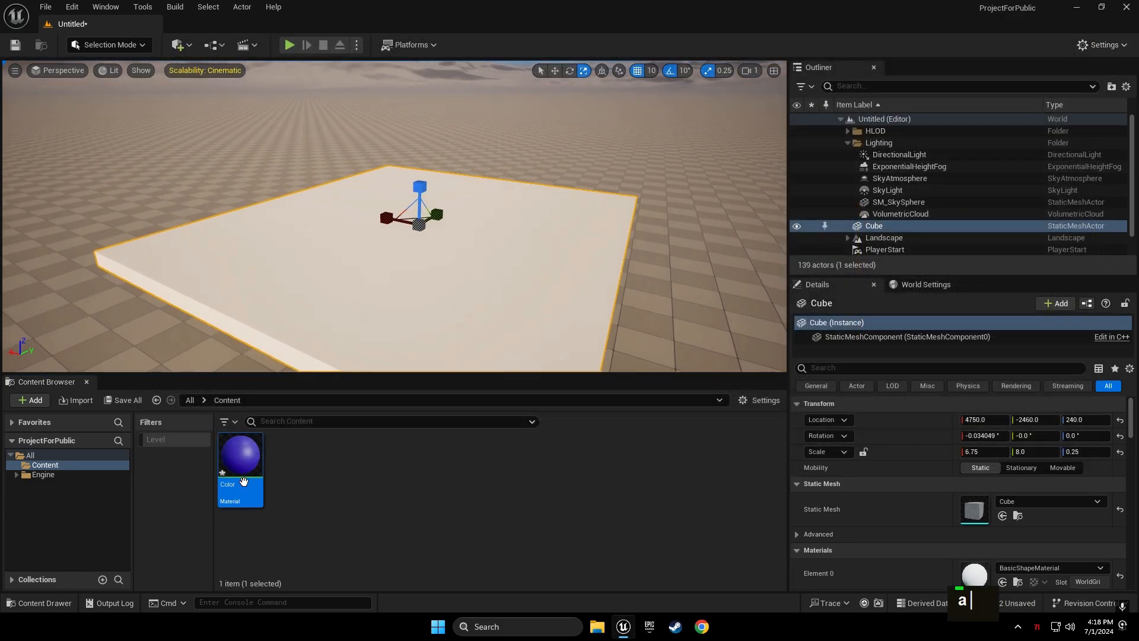
# Drop the Color material onto the slab so it turns purple
pyautogui.moveTo(240, 457); pyautogui.dragTo(292, 293)
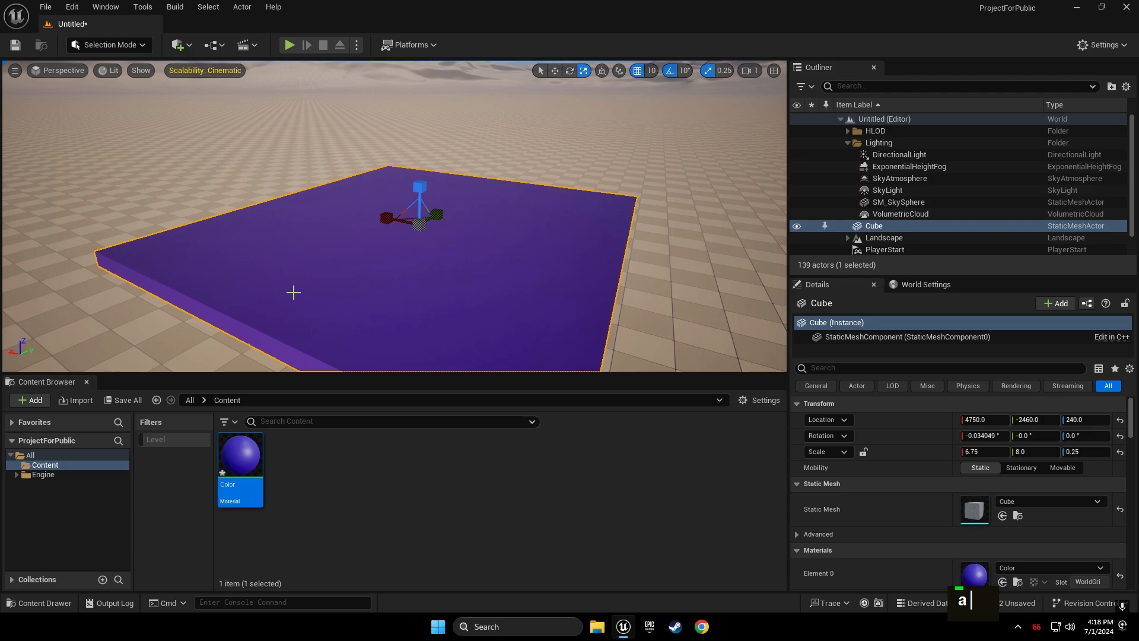
pyautogui.moveTo(292, 293); pyautogui.dragTo(439, 255, button='right')
pyautogui.press('a')
# Fly around the purple slab, selecting the slab and sky sphere, then bring up Quick Add
pyautogui.press('a')
pyautogui.moveTo(308, 97); pyautogui.dragTo(199, 110, button='right')
pyautogui.click(308, 96)
pyautogui.press('w')
pyautogui.press('a')
pyautogui.press('w')
pyautogui.press('d')
pyautogui.press('d')
pyautogui.press('a')
pyautogui.moveTo(299, 132)
pyautogui.mouseDown(button='right')
pyautogui.moveTo(323, 136)
pyautogui.moveTo(315, 142)
pyautogui.moveTo(327, 151)
pyautogui.moveTo(300, 132)
pyautogui.mouseUp(button='right')
pyautogui.press('a')
pyautogui.press('d')
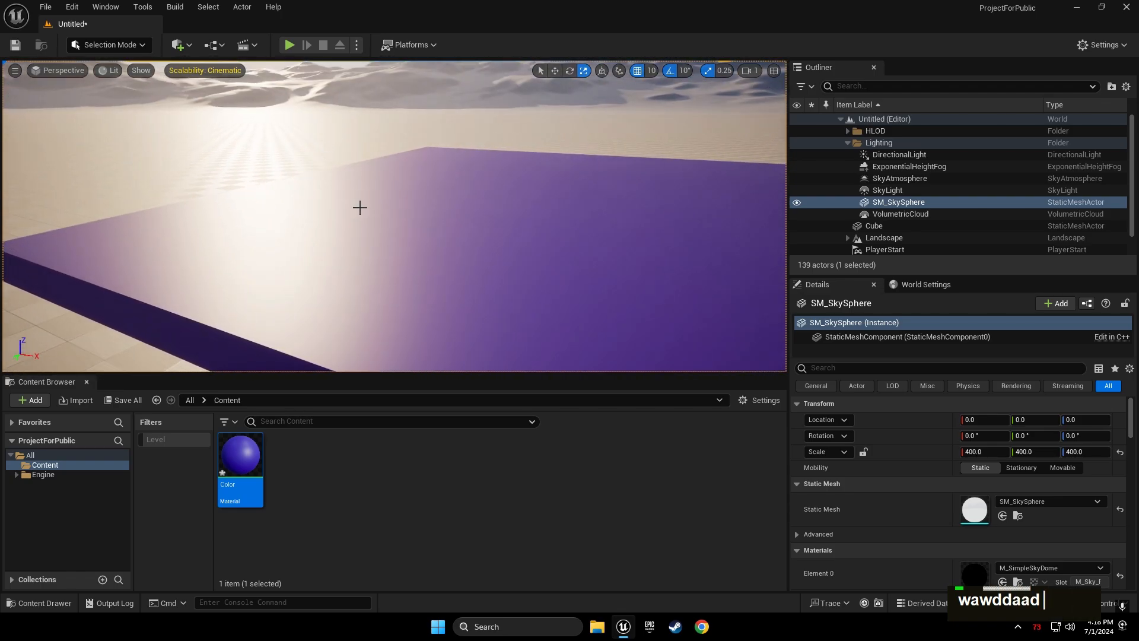
pyautogui.click(367, 238)
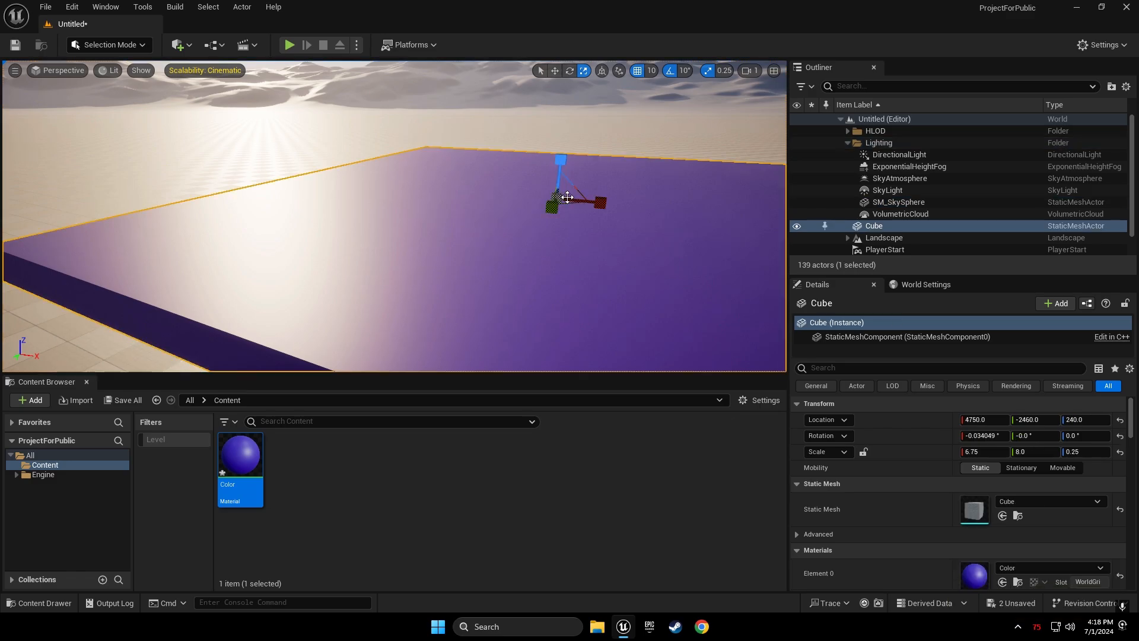
pyautogui.moveTo(420, 238); pyautogui.dragTo(420, 189, button='right')
pyautogui.click(368, 165)
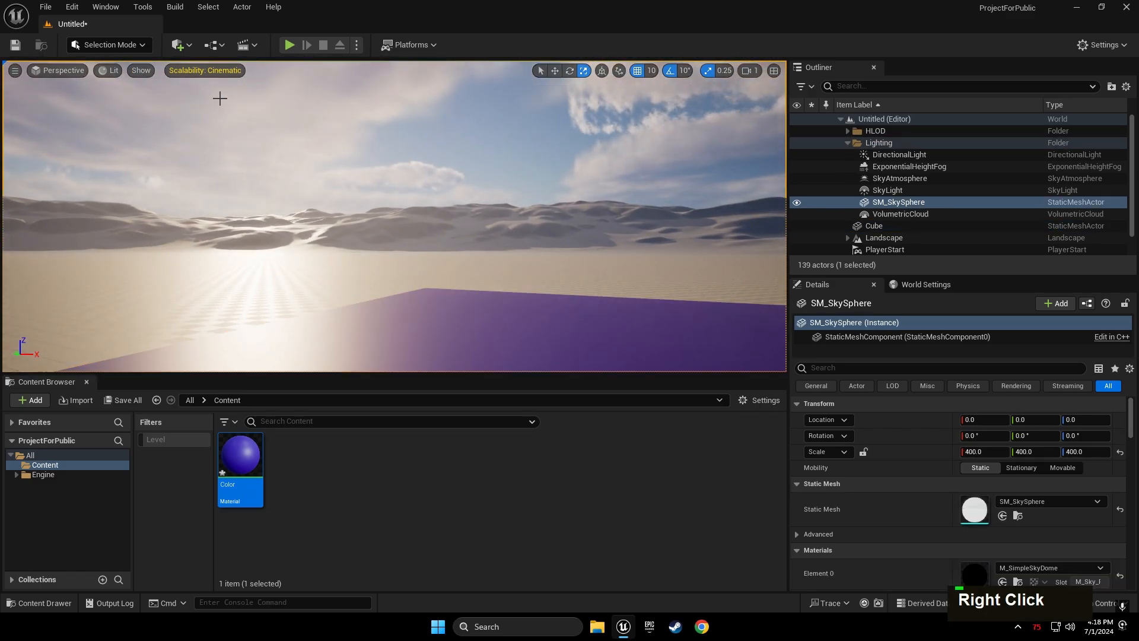
pyautogui.click(178, 45)
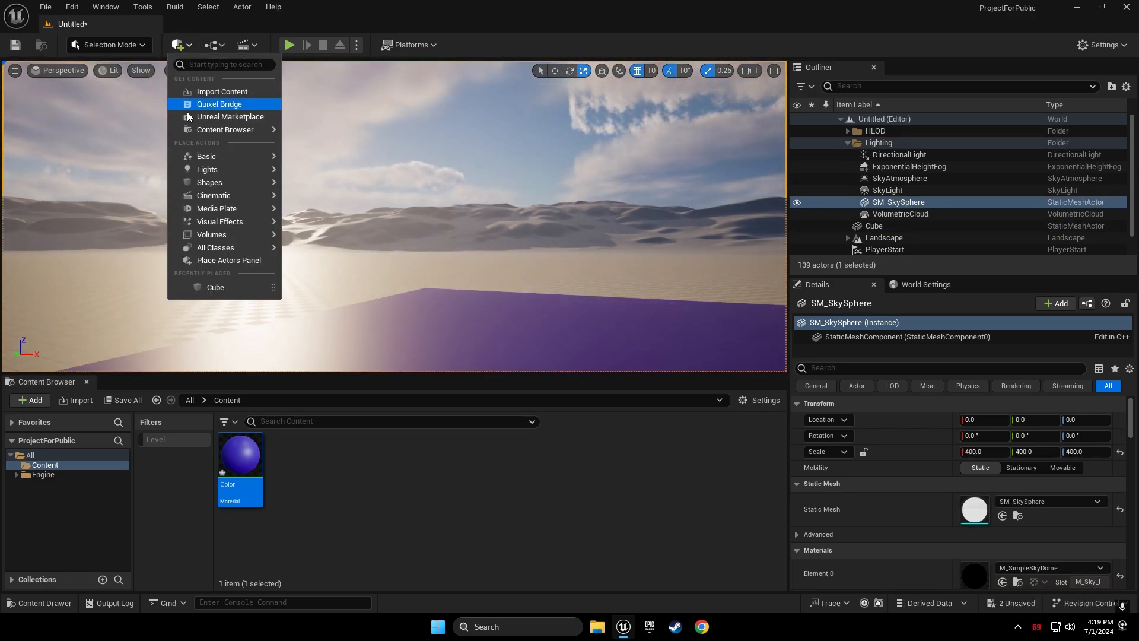
# Add a new cube, scale it to 9.5 × 4.5 × 0.25 and move it to X 4750
pyautogui.moveTo(238, 182)
pyautogui.click(318, 188)
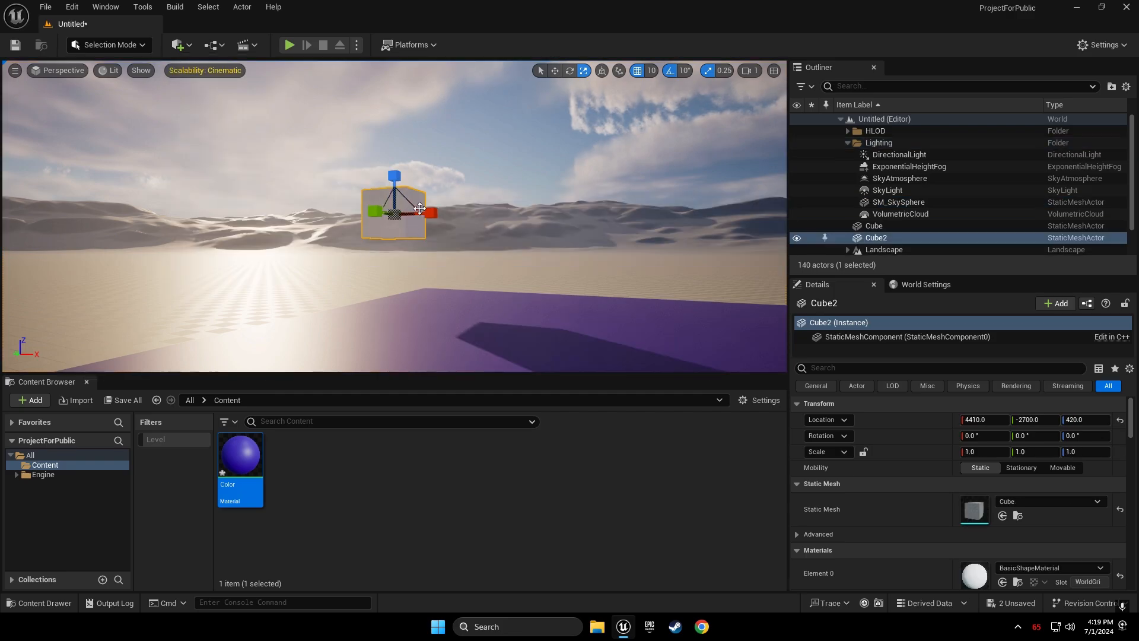
pyautogui.moveTo(420, 208); pyautogui.dragTo(267, 272, button='right')
pyautogui.press('e')
pyautogui.press('d')
pyautogui.press('d')
pyautogui.moveTo(591, 177); pyautogui.dragTo(537, 207)
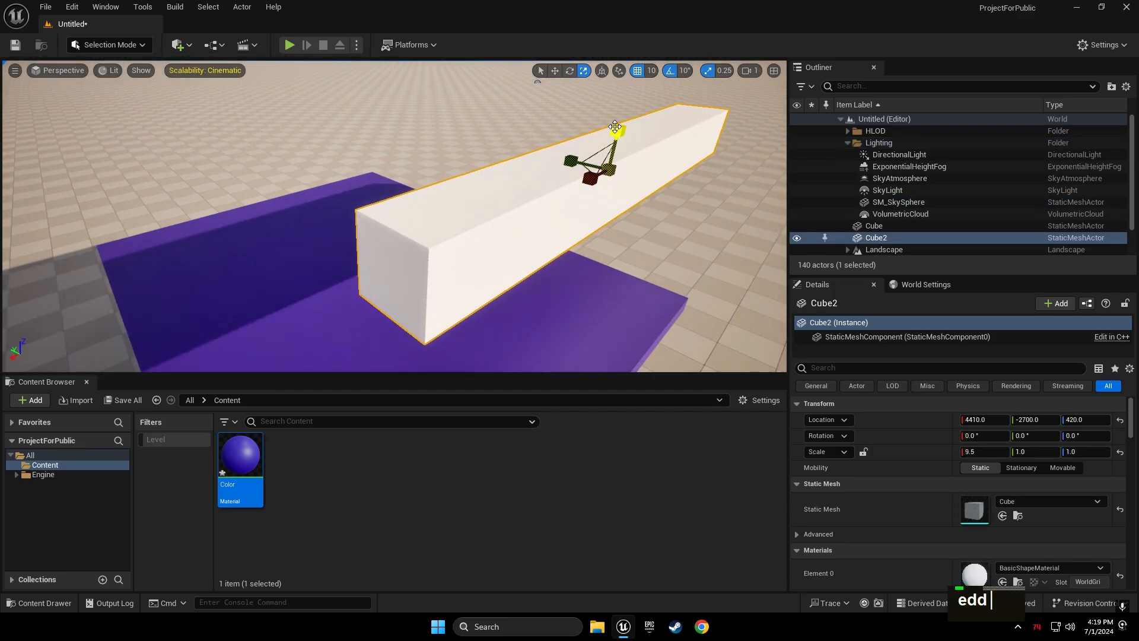
pyautogui.moveTo(615, 126); pyautogui.dragTo(547, 155)
pyautogui.moveTo(547, 155); pyautogui.dragTo(487, 207, button='right')
pyautogui.press('s')
pyautogui.press('d')
pyautogui.press('w')
pyautogui.moveTo(479, 225); pyautogui.dragTo(356, 215)
pyautogui.press('d')
pyautogui.moveTo(356, 216); pyautogui.dragTo(196, 178, button='right')
pyautogui.press('q')
# Rotate the new cube -90° to stand it upright as a wall
pyautogui.press('space')
pyautogui.moveTo(471, 94); pyautogui.dragTo(465, 132)
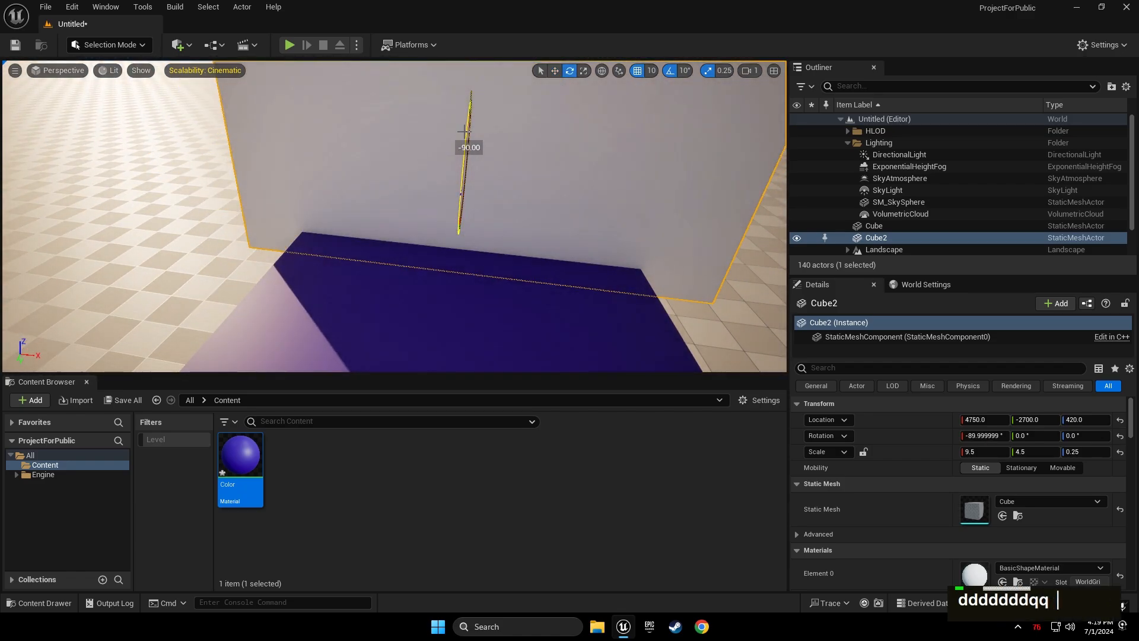
pyautogui.press('d')
pyautogui.press('s')
pyautogui.press('q')
pyautogui.moveTo(465, 132); pyautogui.dragTo(439, 89, button='right')
pyautogui.press('a')
pyautogui.press('w')
# Narrow the back wall to 6.75, slide it to Y -2860 and raise it onto the floor
pyautogui.press('space')
pyautogui.moveTo(481, 270); pyautogui.dragTo(444, 270)
pyautogui.press('d')
pyautogui.moveTo(444, 270); pyautogui.dragTo(362, 308, button='right')
pyautogui.press('space')
pyautogui.moveTo(351, 208); pyautogui.dragTo(402, 208)
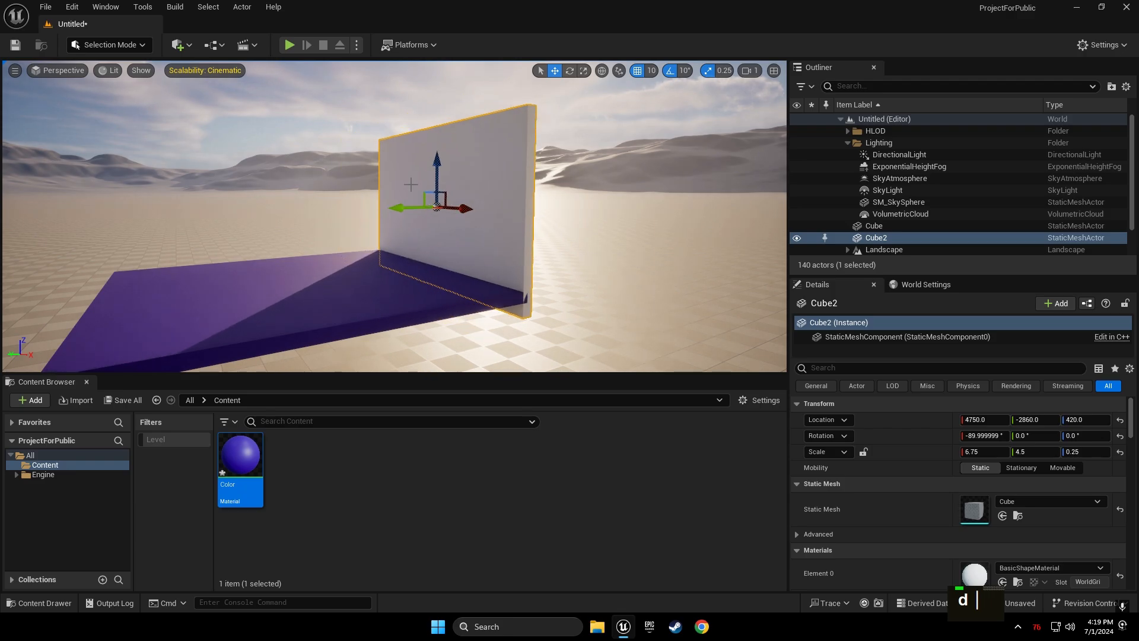
pyautogui.moveTo(438, 163); pyautogui.dragTo(437, 147)
pyautogui.press('q')
pyautogui.press('w')
pyautogui.moveTo(422, 177); pyautogui.dragTo(441, 101, button='right')
pyautogui.moveTo(355, 156); pyautogui.dragTo(354, 133)
pyautogui.press('e')
pyautogui.press('a')
pyautogui.press('a')
pyautogui.moveTo(354, 138); pyautogui.dragTo(428, 201, button='right')
# Duplicate the wall as Cube3 on the opposite side at Y -2080
pyautogui.press('d')
pyautogui.press('s')
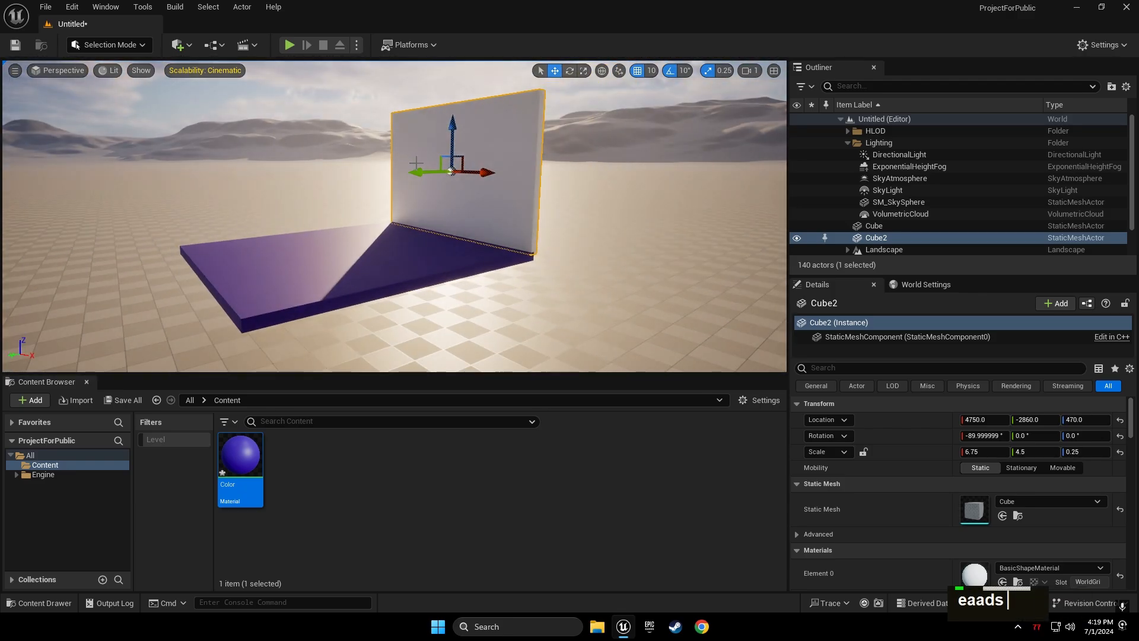
pyautogui.keyDown('alt'); pyautogui.moveTo(417, 173); pyautogui.dragTo(136, 218); pyautogui.keyUp('alt')
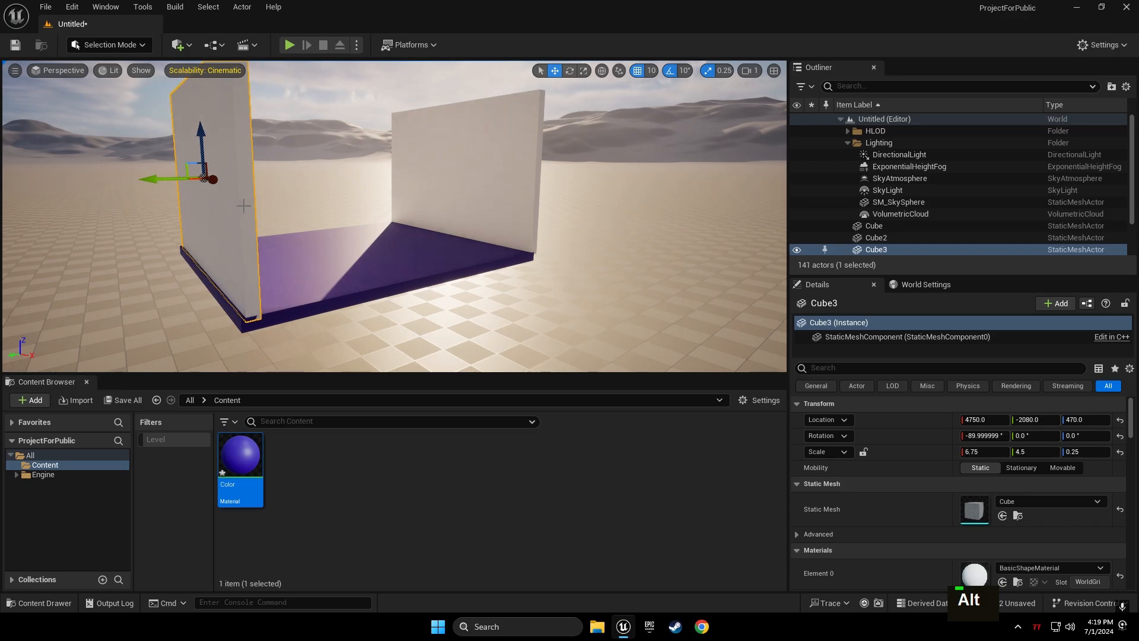
# Alt-drag a side wall into a copy, Cube4, and rotate it 90° across the back
pyautogui.press('a')
pyautogui.moveTo(244, 206); pyautogui.dragTo(418, 280, button='right')
pyautogui.press('e')
pyautogui.press('d')
pyautogui.press('w')
pyautogui.press('e')
# Scale the new wall's X to 7.5 so it spans between the side walls
pyautogui.press('d')
pyautogui.press('s')
pyautogui.keyDown('alt'); pyautogui.moveTo(436, 279); pyautogui.dragTo(438, 177); pyautogui.keyUp('alt')
pyautogui.press('space')
pyautogui.moveTo(454, 180); pyautogui.dragTo(404, 181)
pyautogui.press('space')
pyautogui.press('space')
pyautogui.moveTo(478, 140); pyautogui.dragTo(374, 137)
pyautogui.moveTo(374, 137); pyautogui.dragTo(202, 95, button='right')
# Rotate the sun with Ctrl+L to change the lighting
pyautogui.press('d')
pyautogui.press('w')
pyautogui.press('space')
pyautogui.press('space')
pyautogui.press('space')
pyautogui.moveTo(356, 251)
pyautogui.mouseDown()
pyautogui.moveTo(344, 251)
pyautogui.moveTo(354, 252)
pyautogui.mouseUp()
pyautogui.press('space')
pyautogui.press('space')
pyautogui.moveTo(355, 251); pyautogui.dragTo(396, 154, button='right')
# Drag the purple Color material onto the walls
pyautogui.click(396, 137)
pyautogui.press('q')
pyautogui.press('s')
pyautogui.press('q')
pyautogui.click(409, 190)
pyautogui.click(442, 492)
pyautogui.moveTo(242, 458); pyautogui.dragTo(637, 258)
pyautogui.moveTo(236, 457); pyautogui.dragTo(160, 189)
pyautogui.press('s')
pyautogui.press('q')
pyautogui.moveTo(166, 196); pyautogui.dragTo(167, 194, button='right')
pyautogui.press('w')
pyautogui.moveTo(328, 244); pyautogui.dragTo(384, 225, button='right')
pyautogui.press('a')
pyautogui.click(384, 100)
pyautogui.moveTo(385, 99); pyautogui.dragTo(382, 124, button='right')
pyautogui.press('s')
pyautogui.press('d')
pyautogui.press('a')
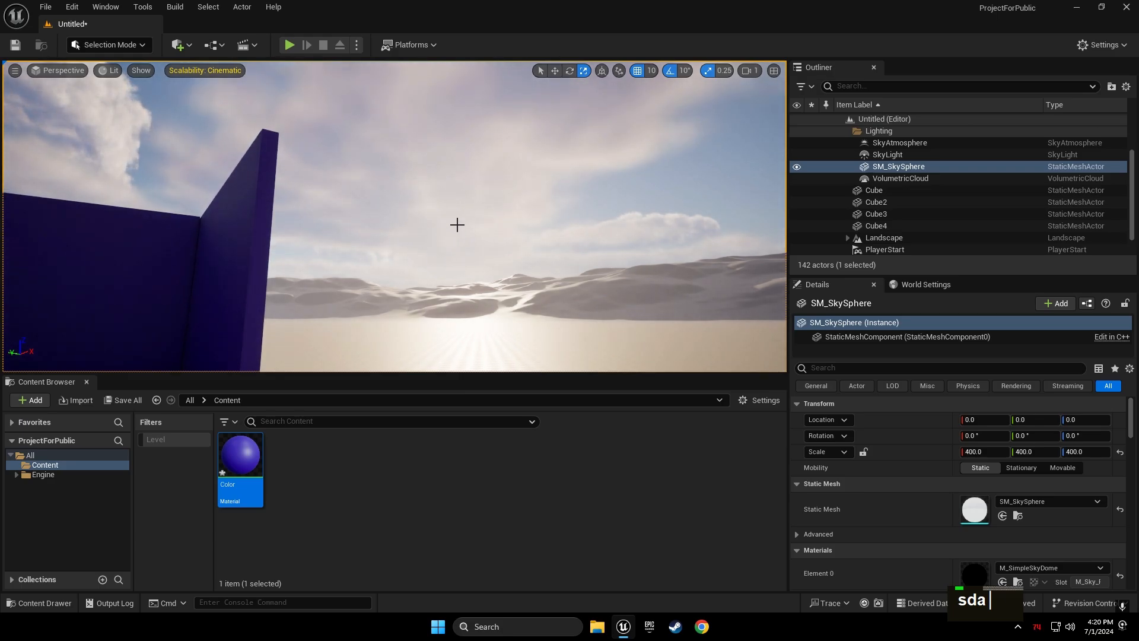
pyautogui.press('ctrl')
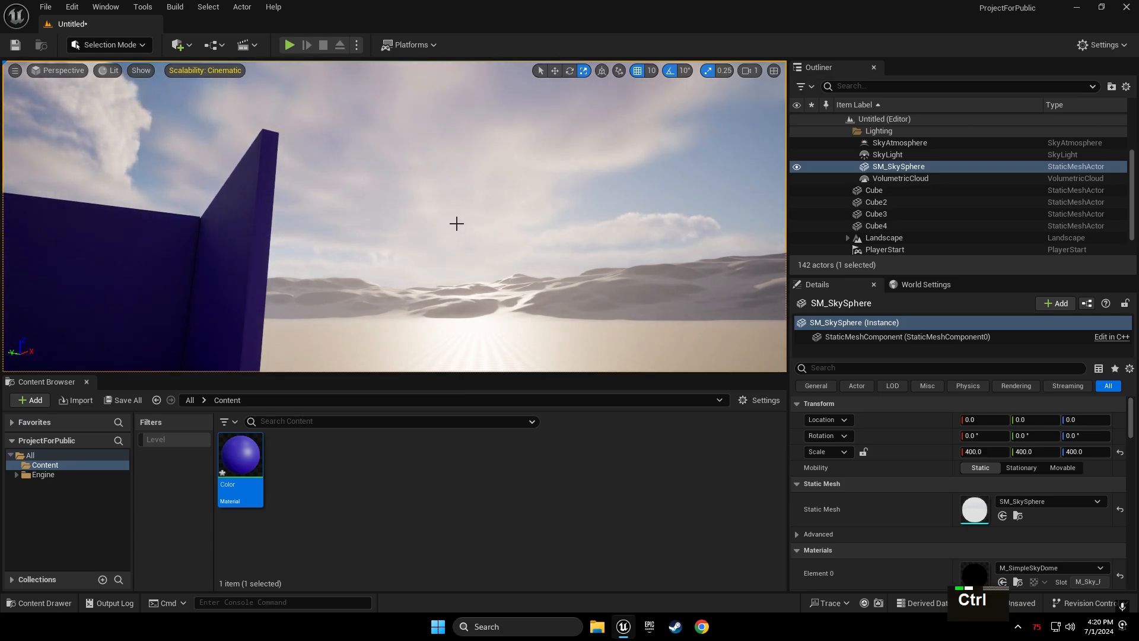
pyautogui.hotkey('ctrl', 'l')
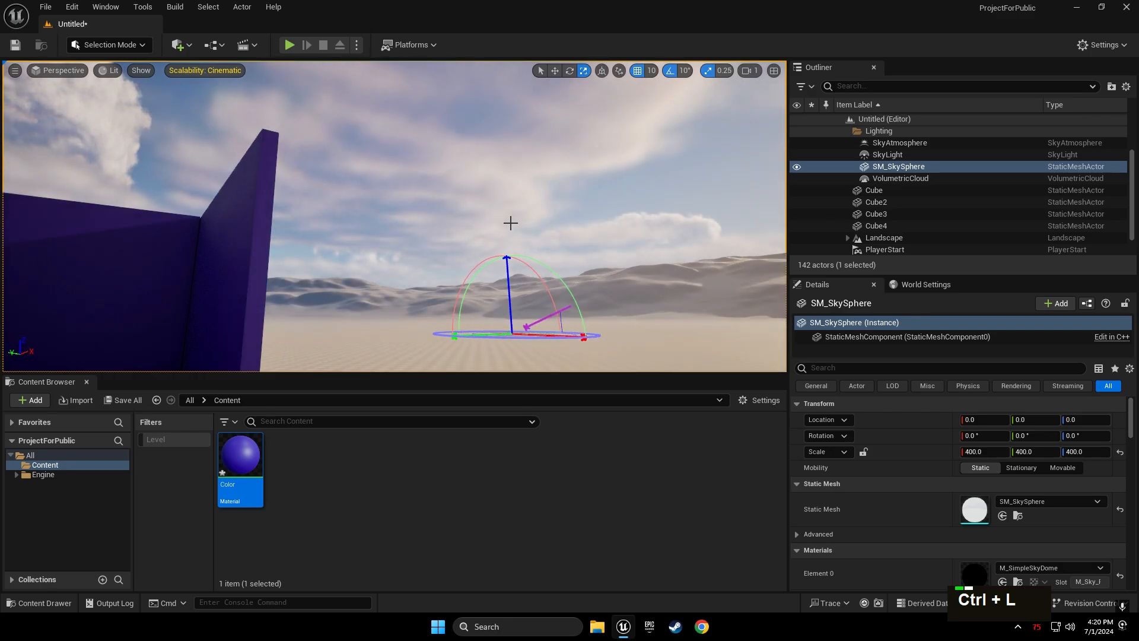
# Re-angle the sun again with Ctrl+L, then look back at the purple walls
pyautogui.moveTo(488, 224); pyautogui.dragTo(617, 228, button='right')
pyautogui.press('w')
pyautogui.press('a')
pyautogui.press('a')
pyautogui.press('a')
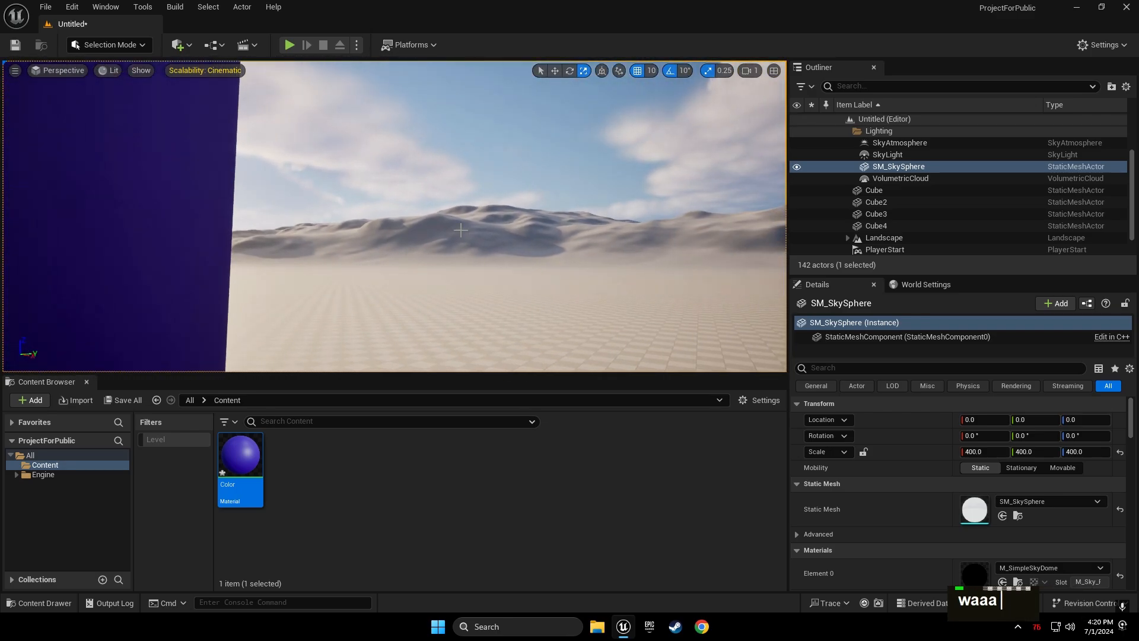
pyautogui.hotkey('ctrl', 'l')
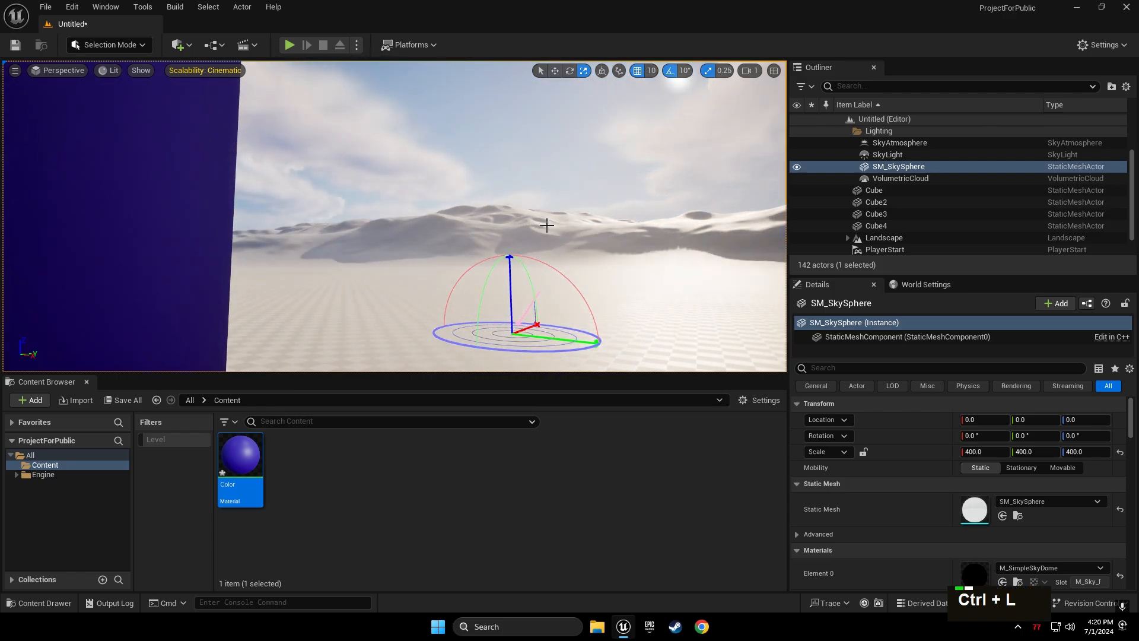
pyautogui.moveTo(570, 222); pyautogui.dragTo(234, 248, button='right')
# Alt-drag the floor slab up on its Z arrow to copy it into a roof
pyautogui.press('s')
pyautogui.press('s')
pyautogui.press('s')
pyautogui.press('s')
pyautogui.press('a')
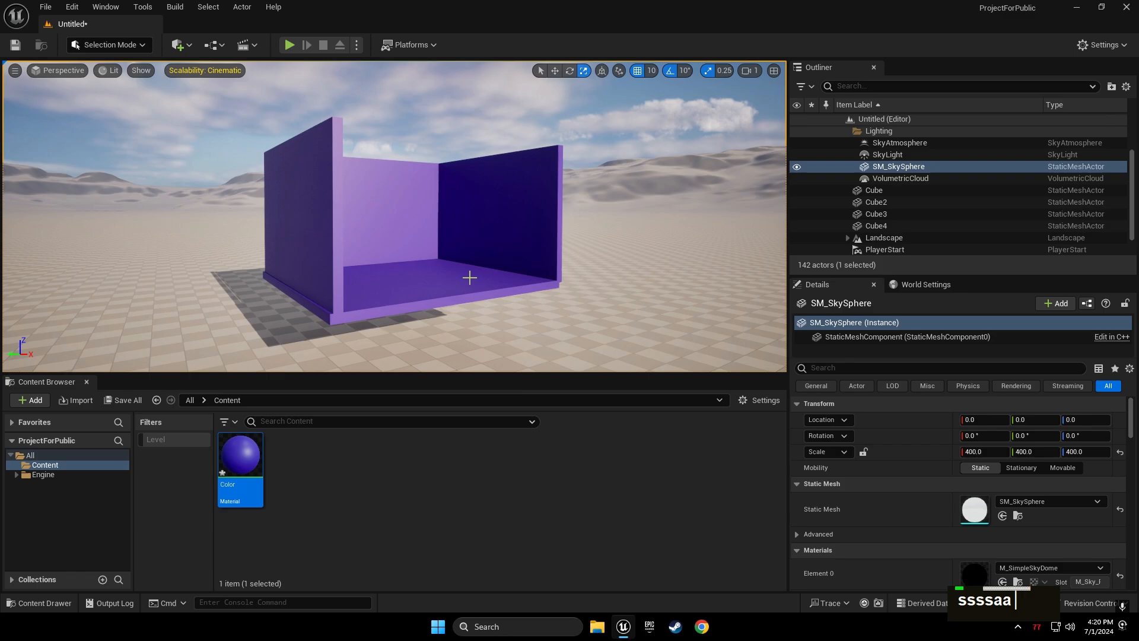
pyautogui.click(469, 277)
pyautogui.press('w')
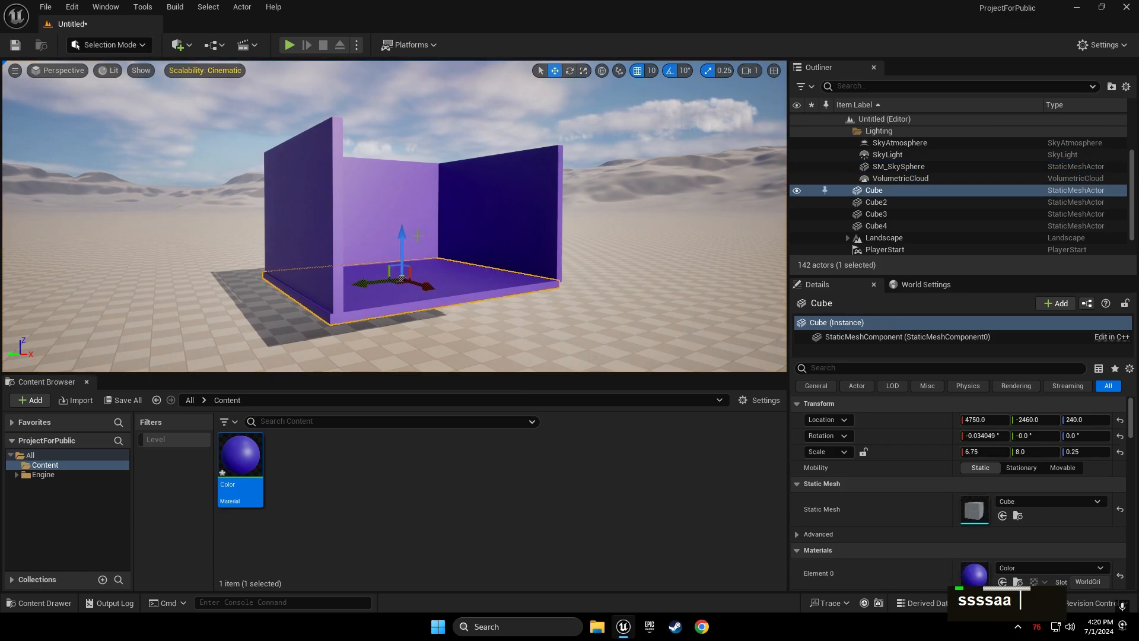
pyautogui.keyDown('alt'); pyautogui.moveTo(401, 239); pyautogui.dragTo(387, 105); pyautogui.keyUp('alt')
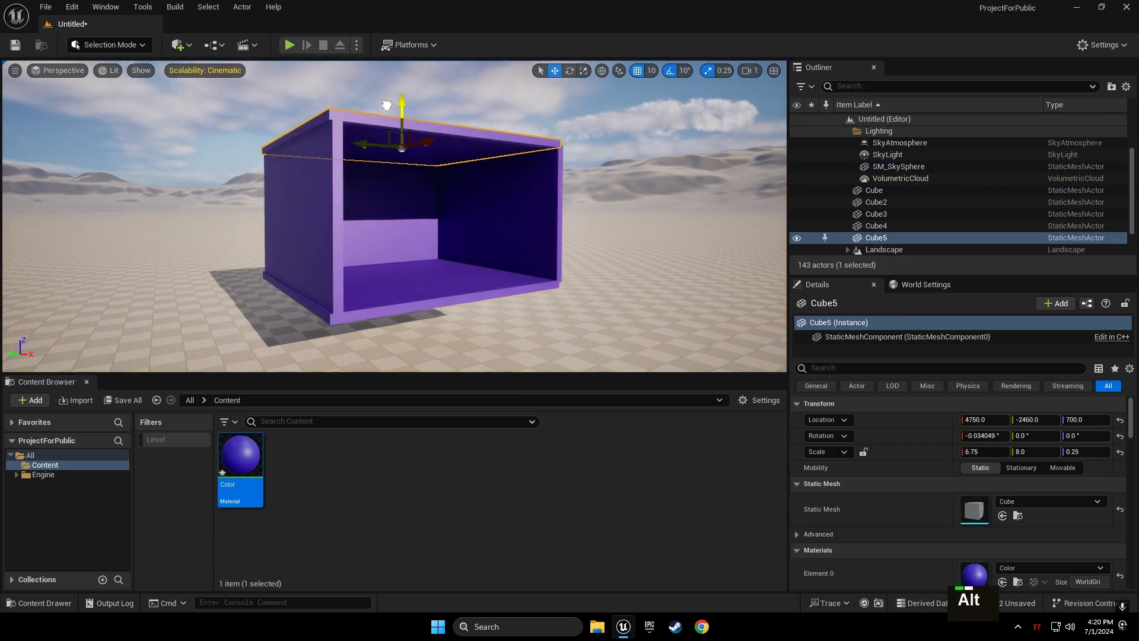
pyautogui.click(549, 111)
# Fly around to inspect the roofed purple box, then bring up Save Level As
pyautogui.press('d')
pyautogui.press('w')
pyautogui.moveTo(601, 105); pyautogui.dragTo(597, 106, button='right')
pyautogui.press('a')
pyautogui.press('a')
pyautogui.press('s')
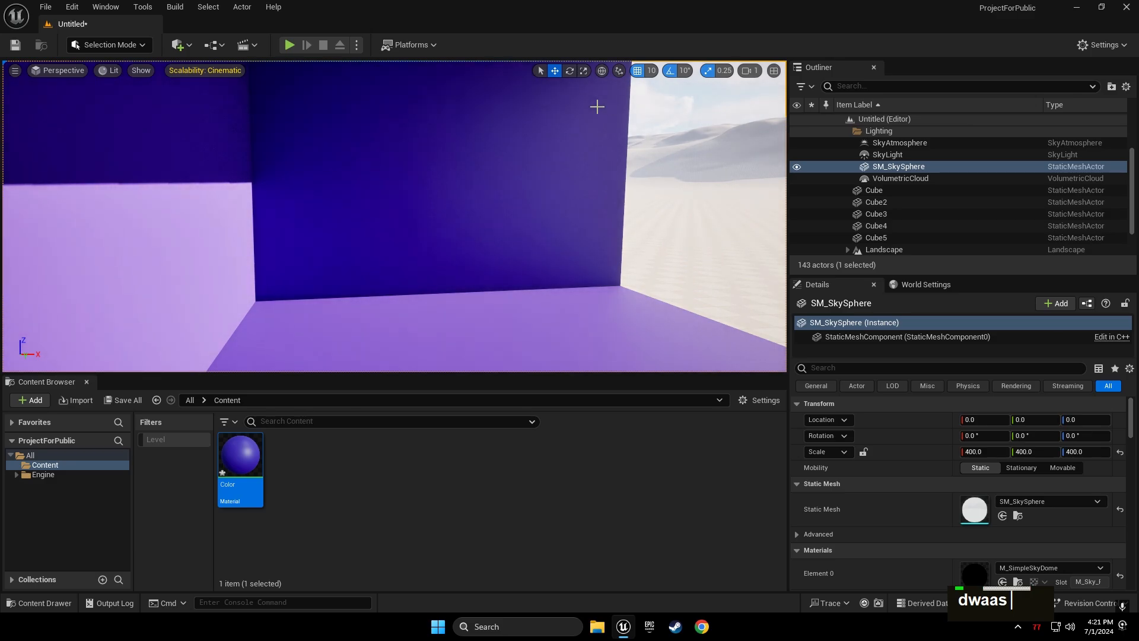
pyautogui.press('d')
pyautogui.moveTo(665, 187); pyautogui.dragTo(665, 188, button='right')
pyautogui.press('d')
pyautogui.press('s')
pyautogui.press('a')
pyautogui.moveTo(589, 181); pyautogui.dragTo(589, 182, button='right')
pyautogui.press('d')
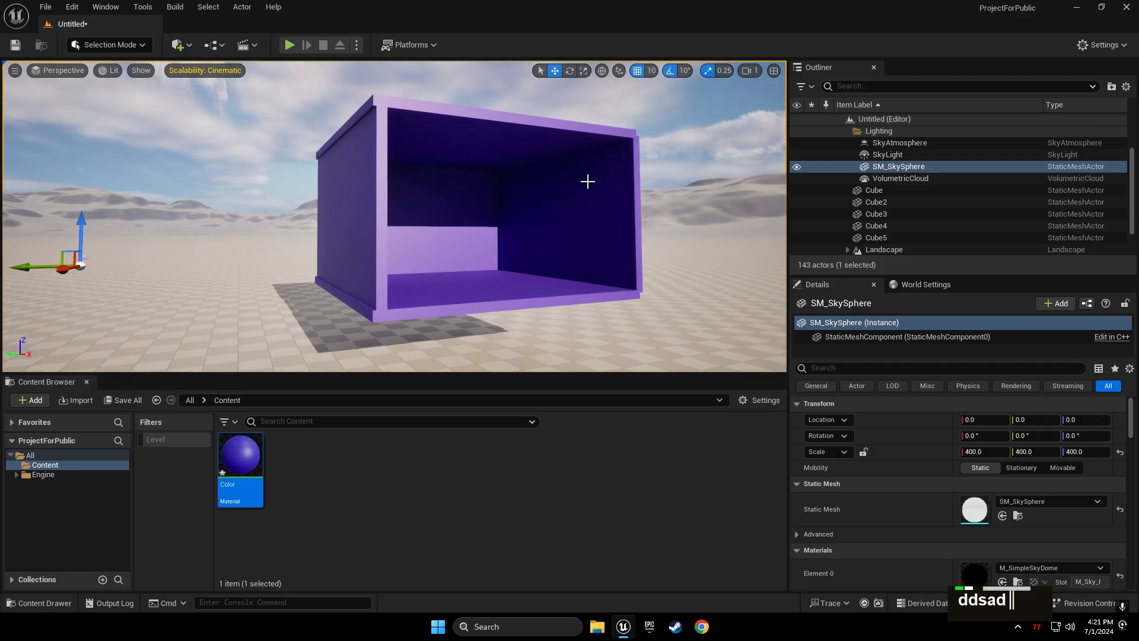
pyautogui.hotkey('ctrl', 's')
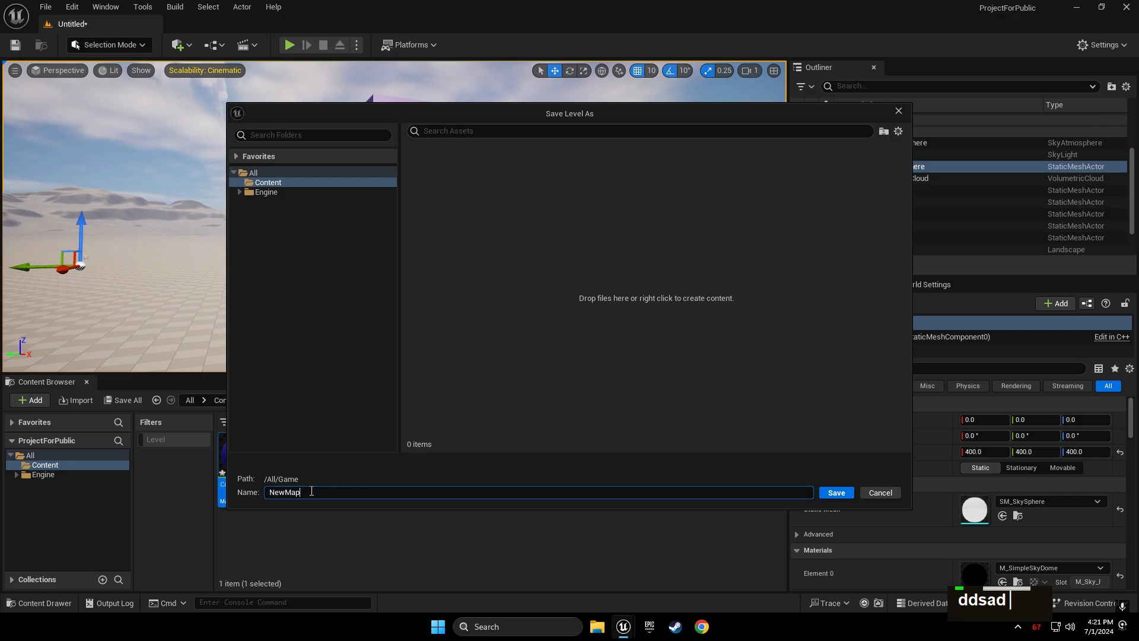
# Replace NewMap with Practice1 and save the level to the Content folder
pyautogui.hotkey('ctrl', 'a')
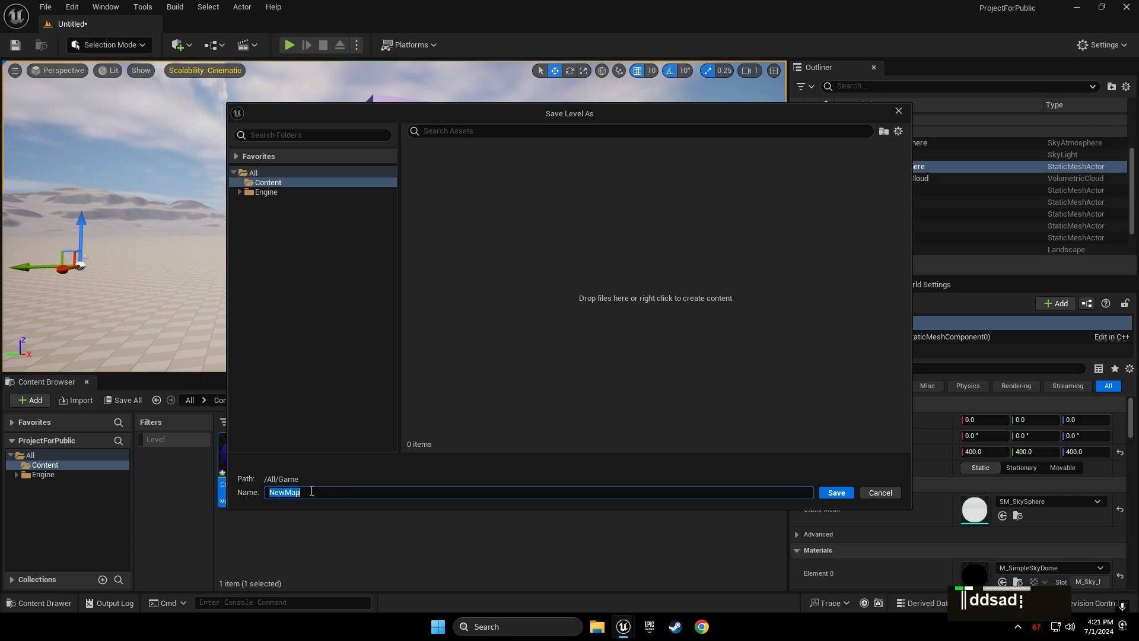
pyautogui.write('Pea')
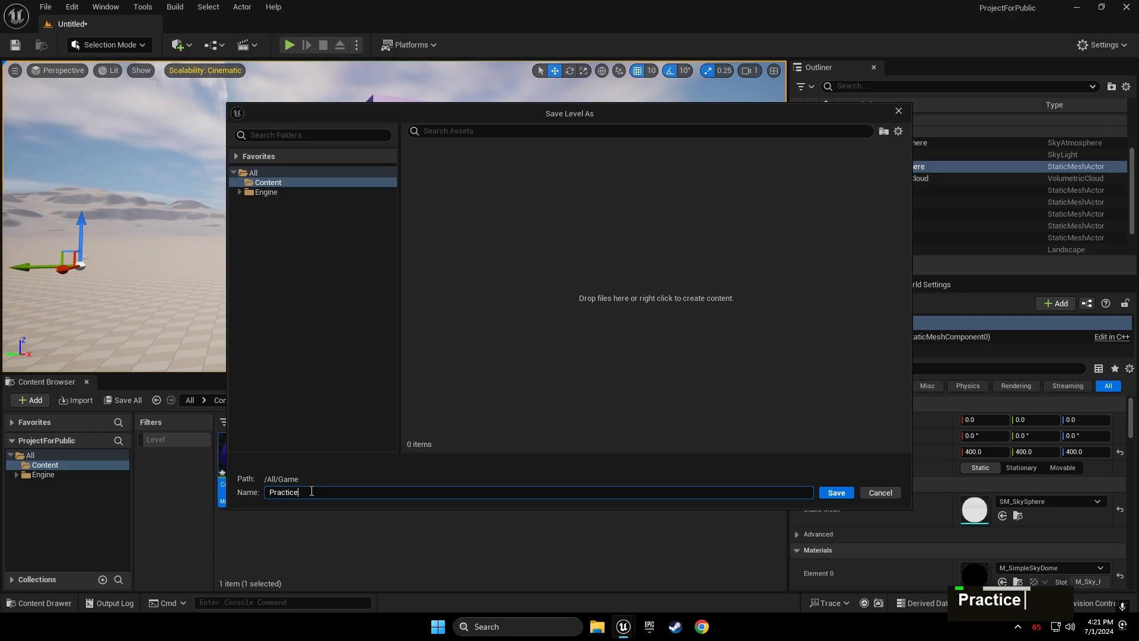
pyautogui.click(844, 494)
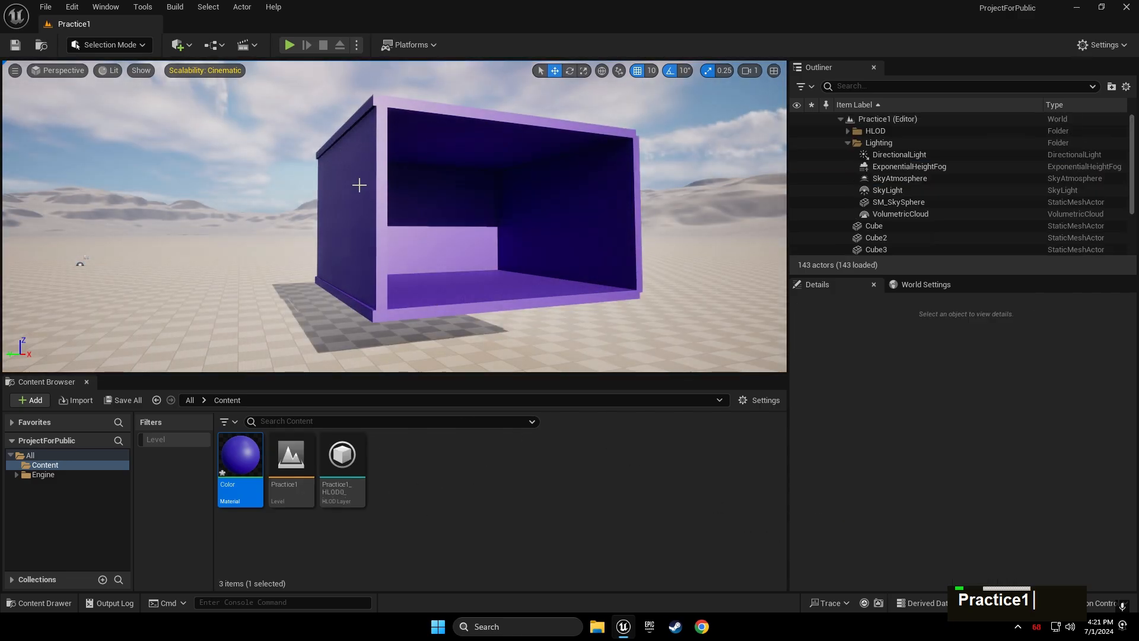
# Collapse the Lighting folder, then select Cube through Cube5 to identify floor, walls and roof
pyautogui.moveTo(360, 182); pyautogui.dragTo(460, 198, button='right')
pyautogui.press('w')
pyautogui.press('w')
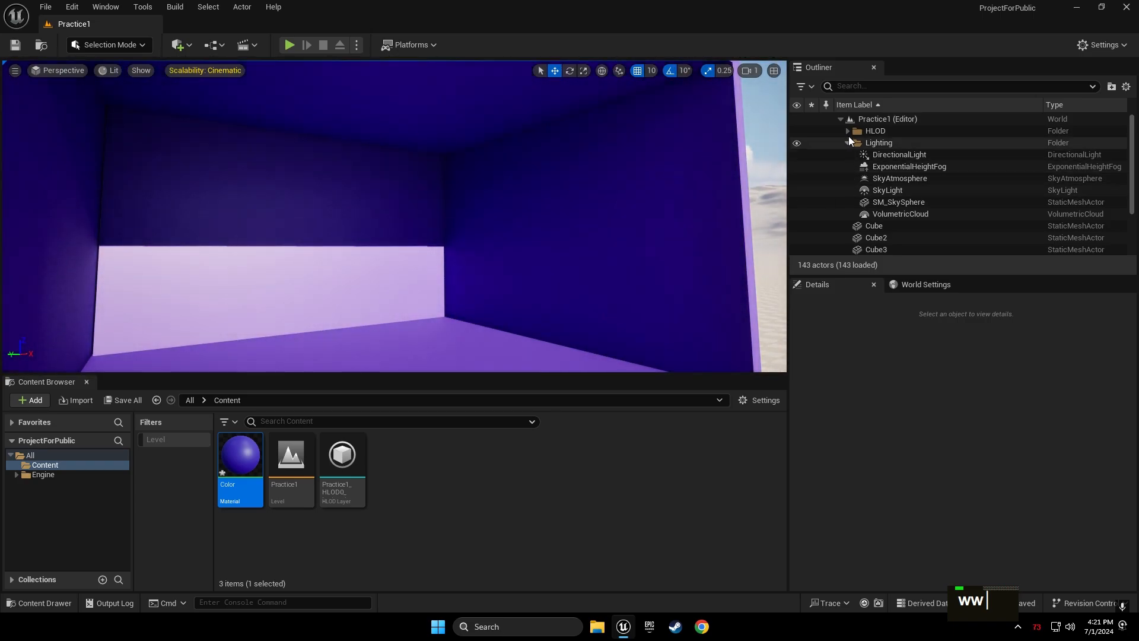
pyautogui.click(848, 143)
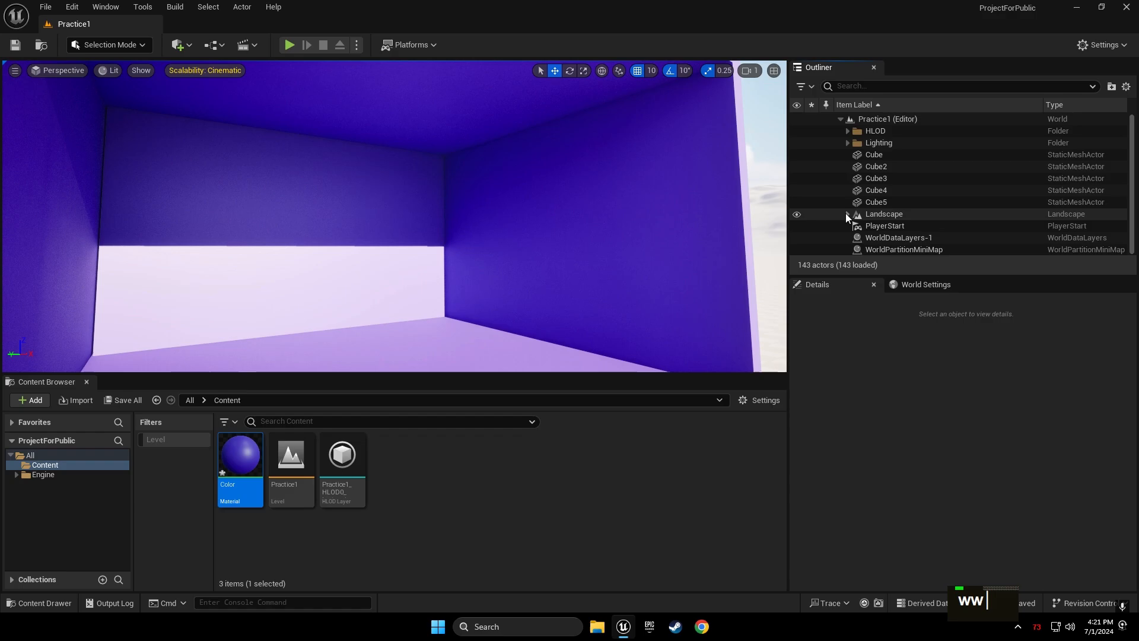
pyautogui.click(875, 153)
pyautogui.press('s')
pyautogui.moveTo(598, 174); pyautogui.dragTo(560, 172, button='right')
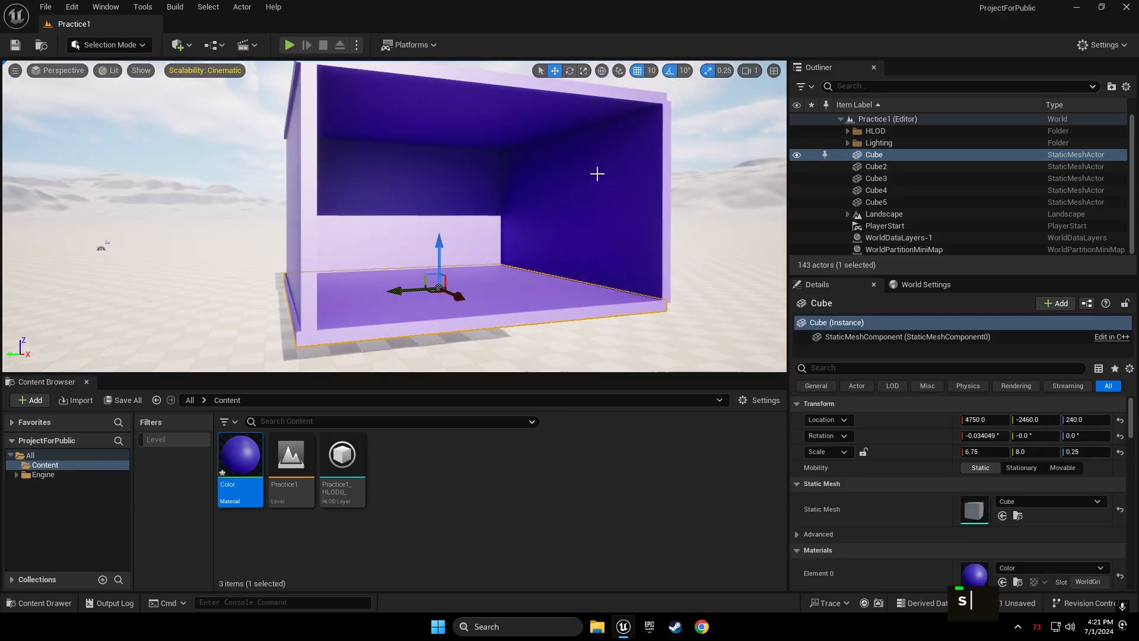
pyautogui.click(876, 167)
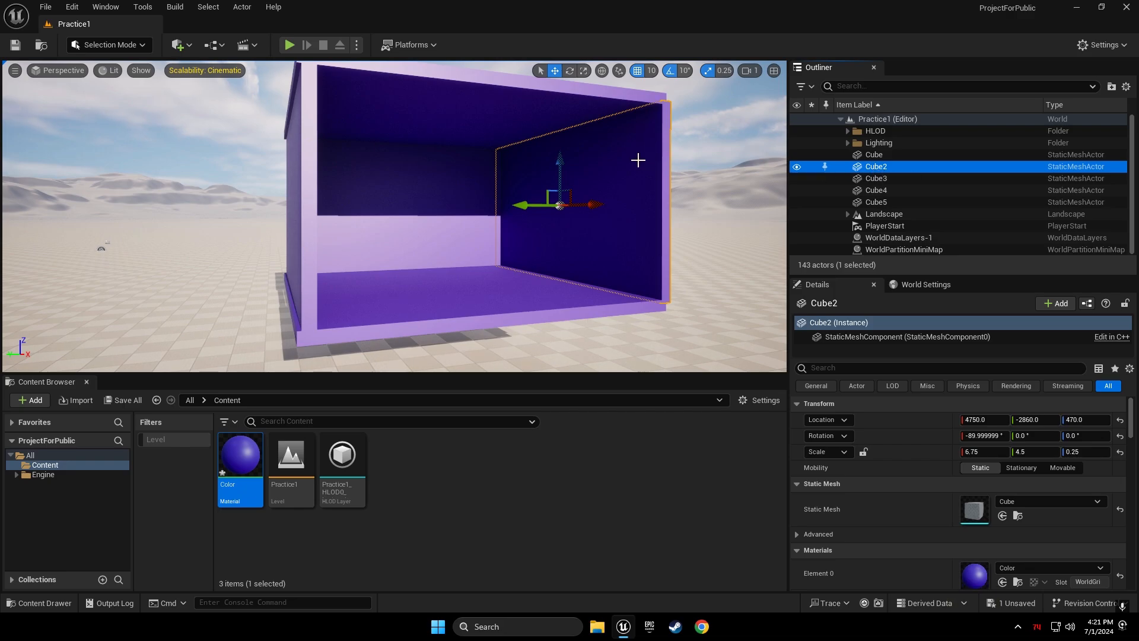
pyautogui.click(875, 178)
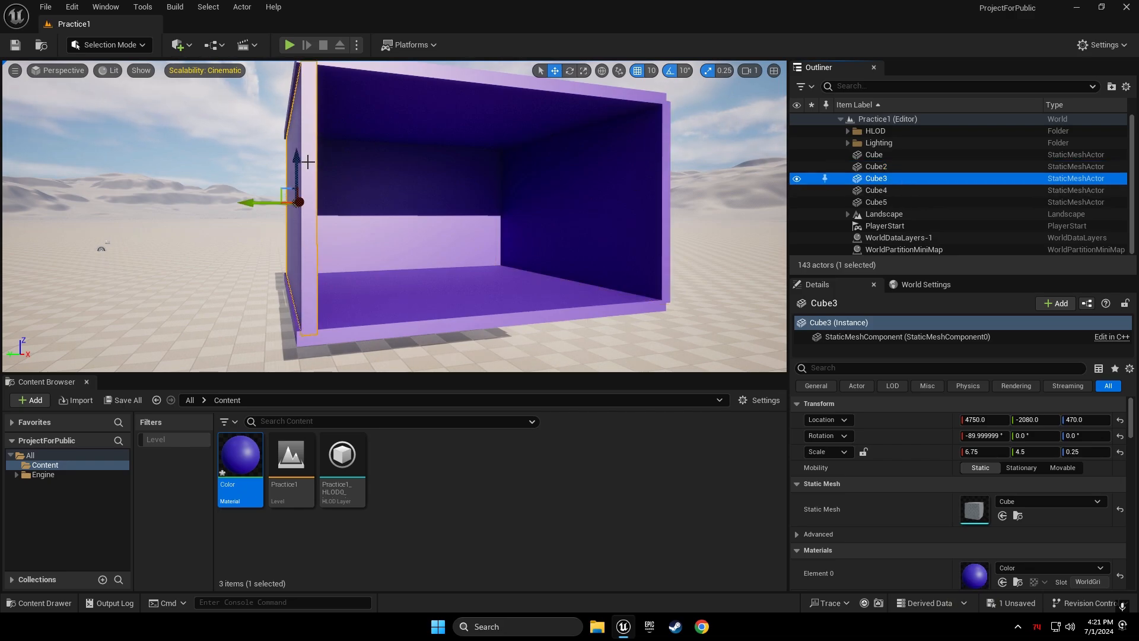
pyautogui.click(876, 190)
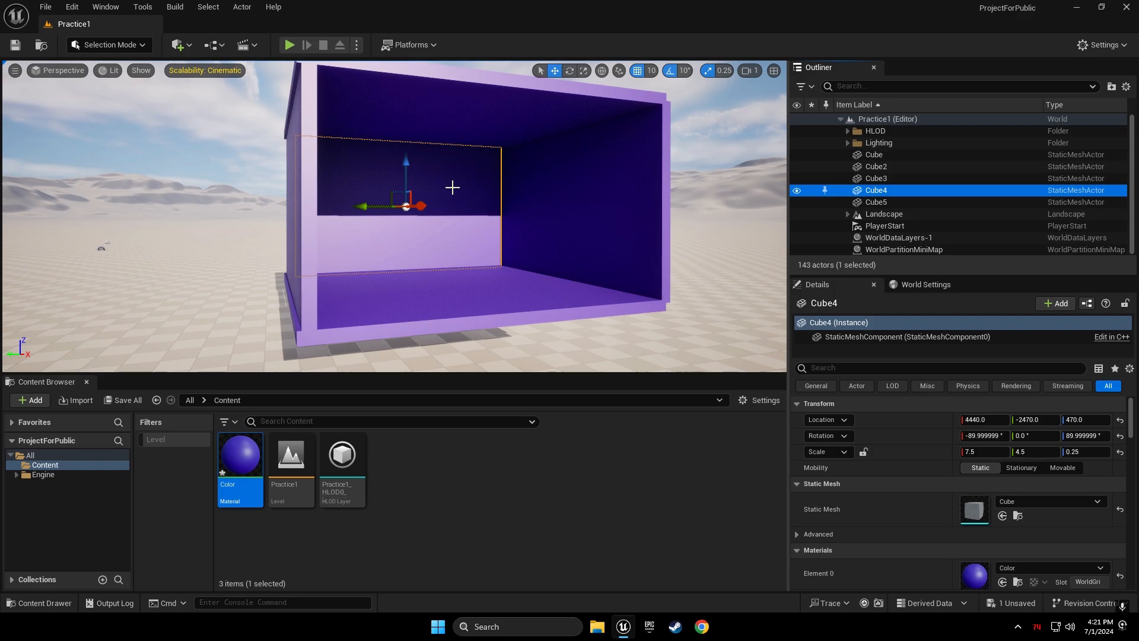
pyautogui.click(896, 202)
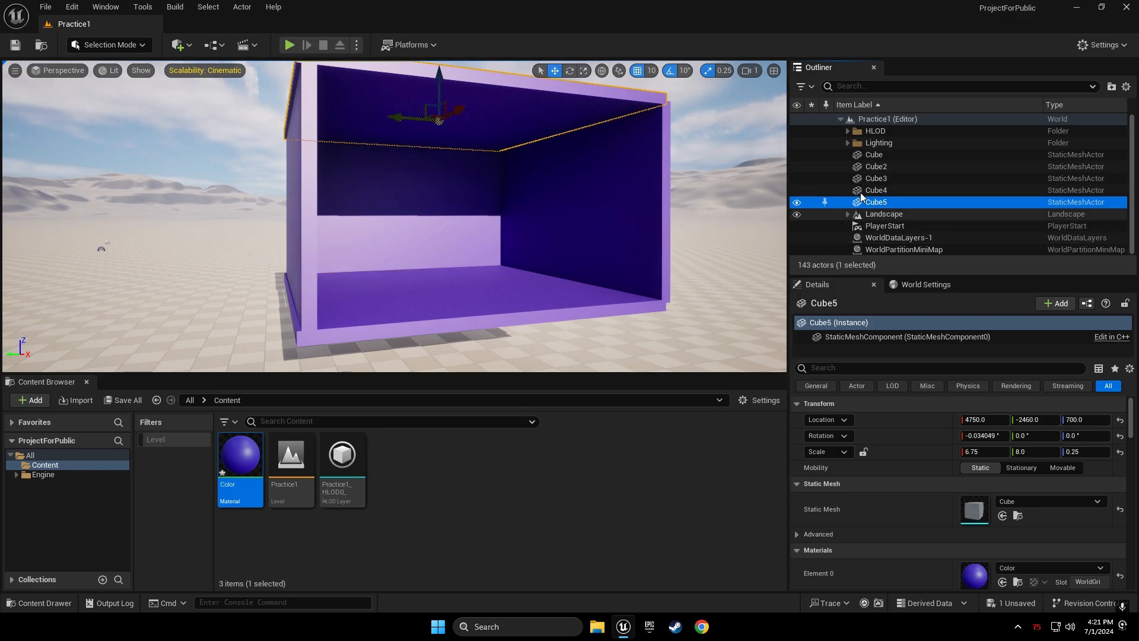
pyautogui.click(878, 155)
pyautogui.keyDown('shift'); pyautogui.click(875, 202); pyautogui.keyUp('shift')
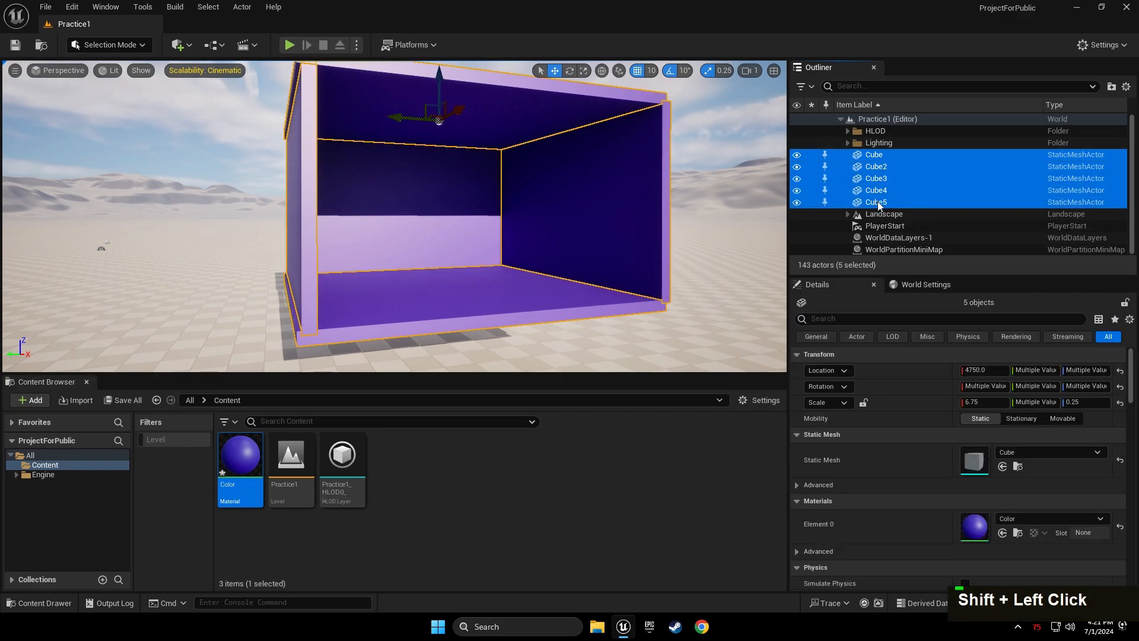
pyautogui.click(1109, 87)
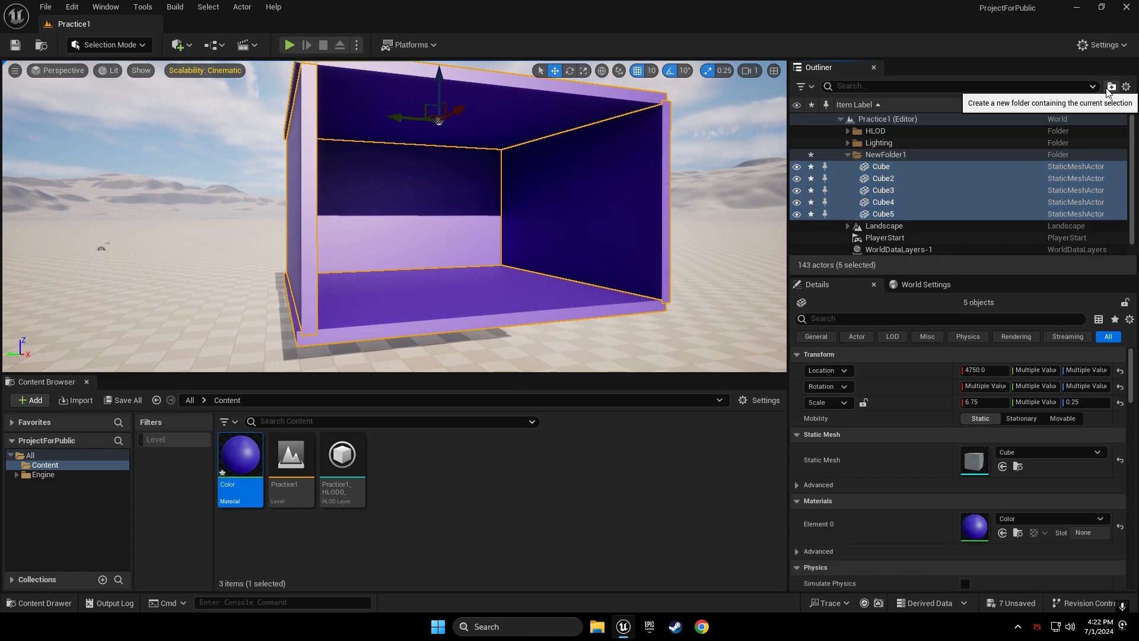
pyautogui.click(845, 156)
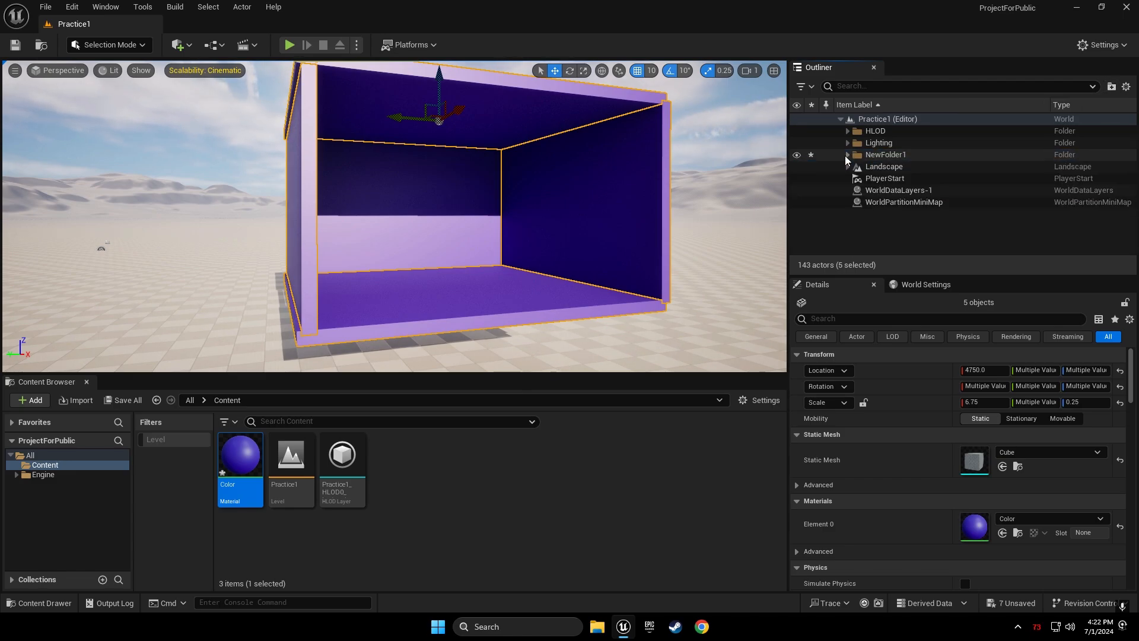
pyautogui.click(881, 155)
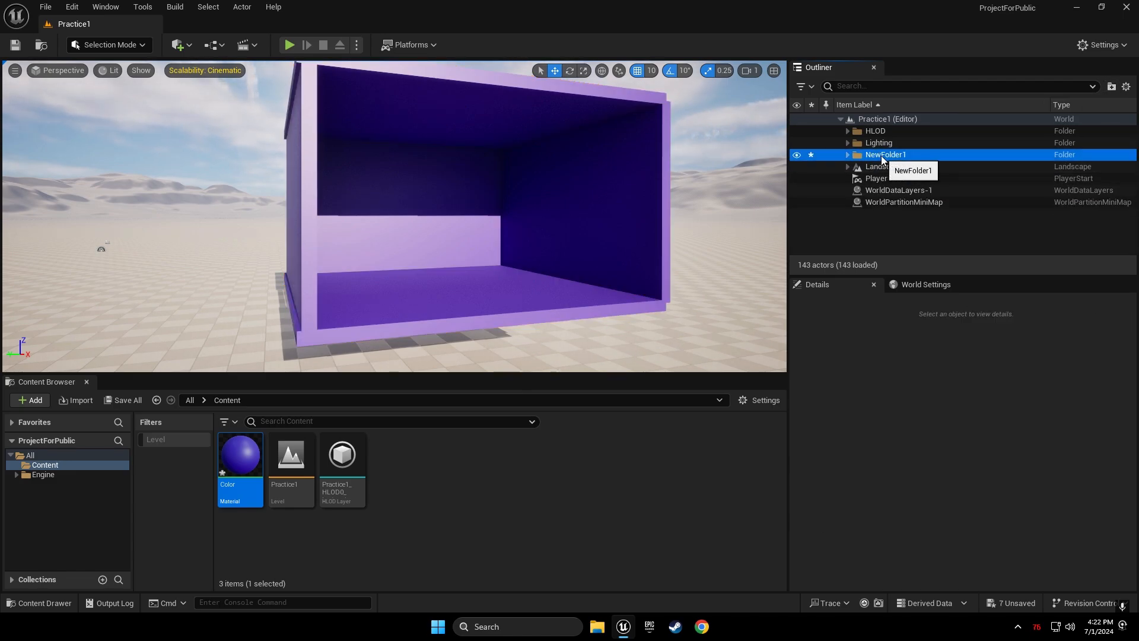
pyautogui.press('F2')
pyautogui.write('Cubes')
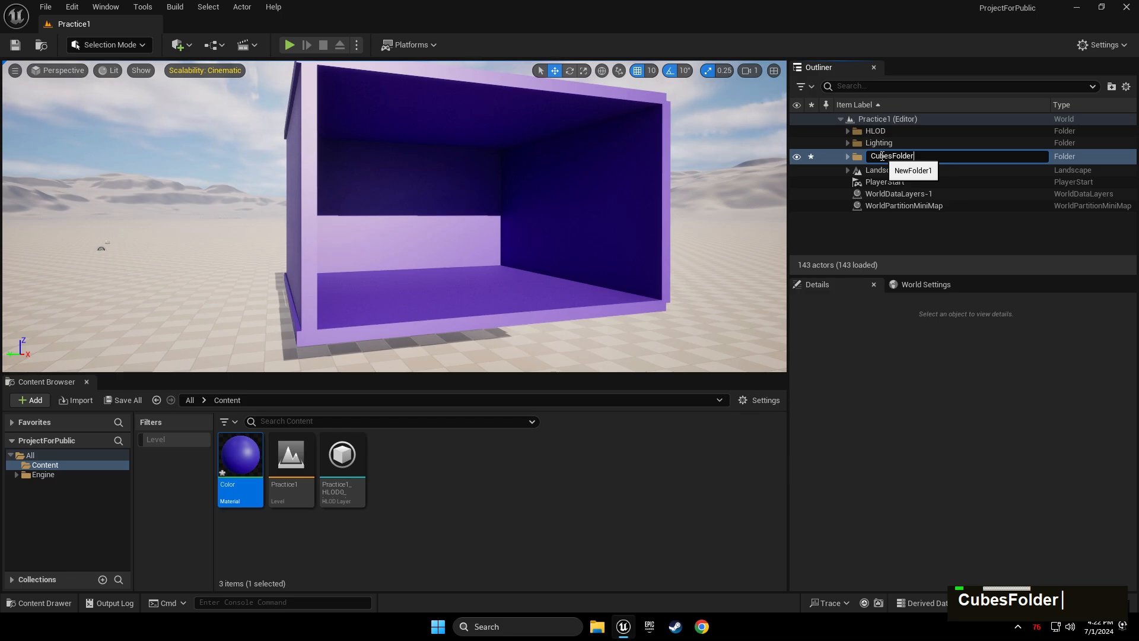
pyautogui.press('Return')
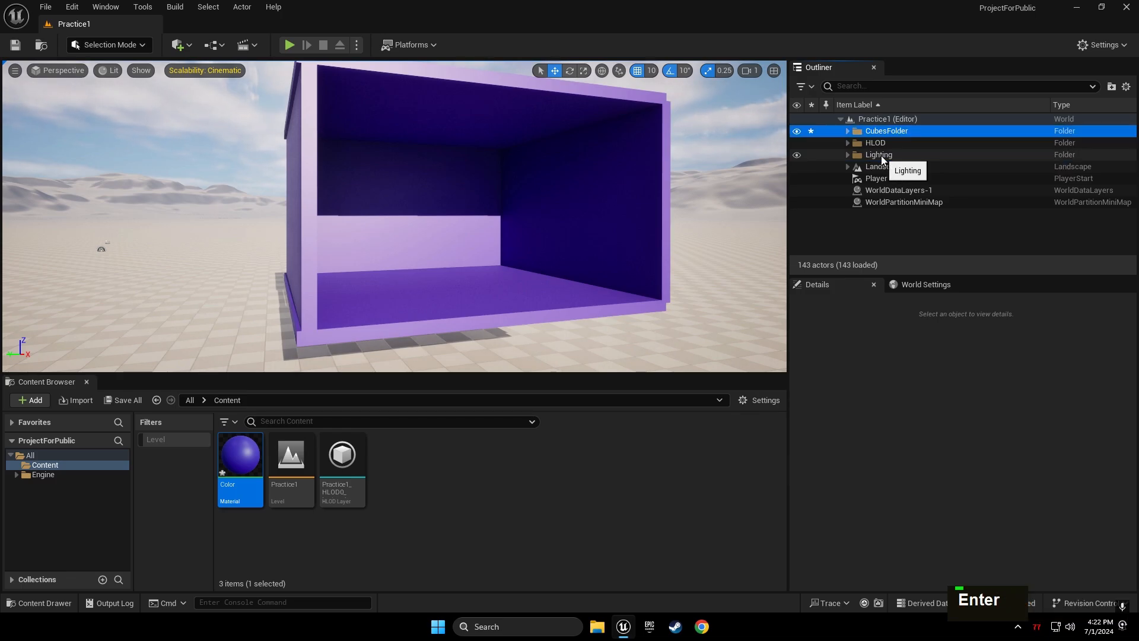
pyautogui.click(847, 130)
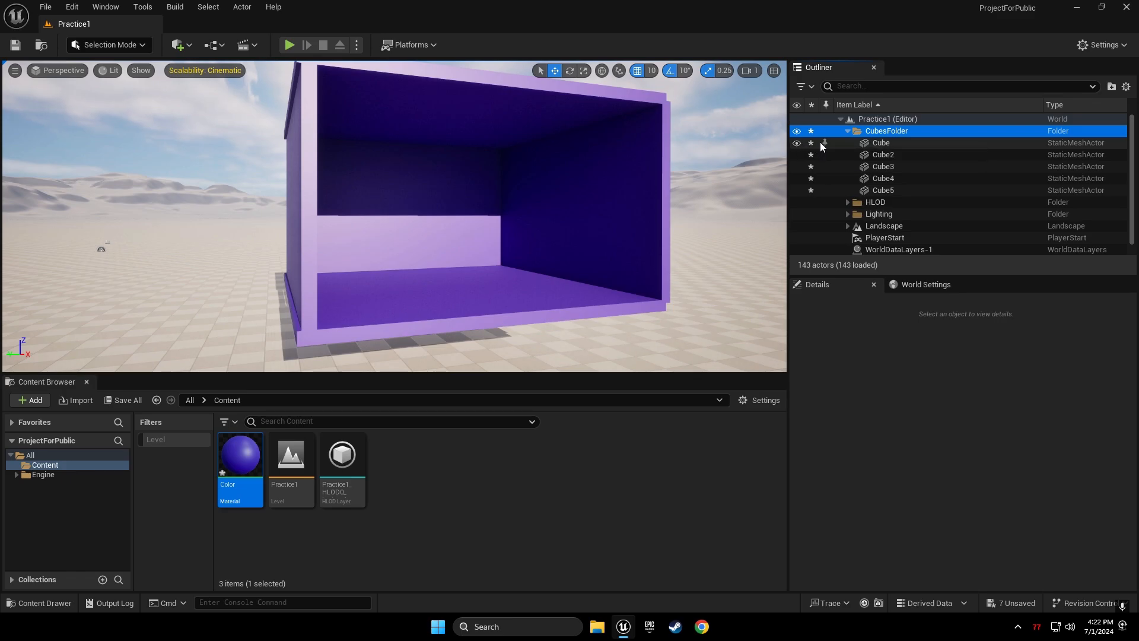
pyautogui.click(797, 144)
pyautogui.click(796, 143)
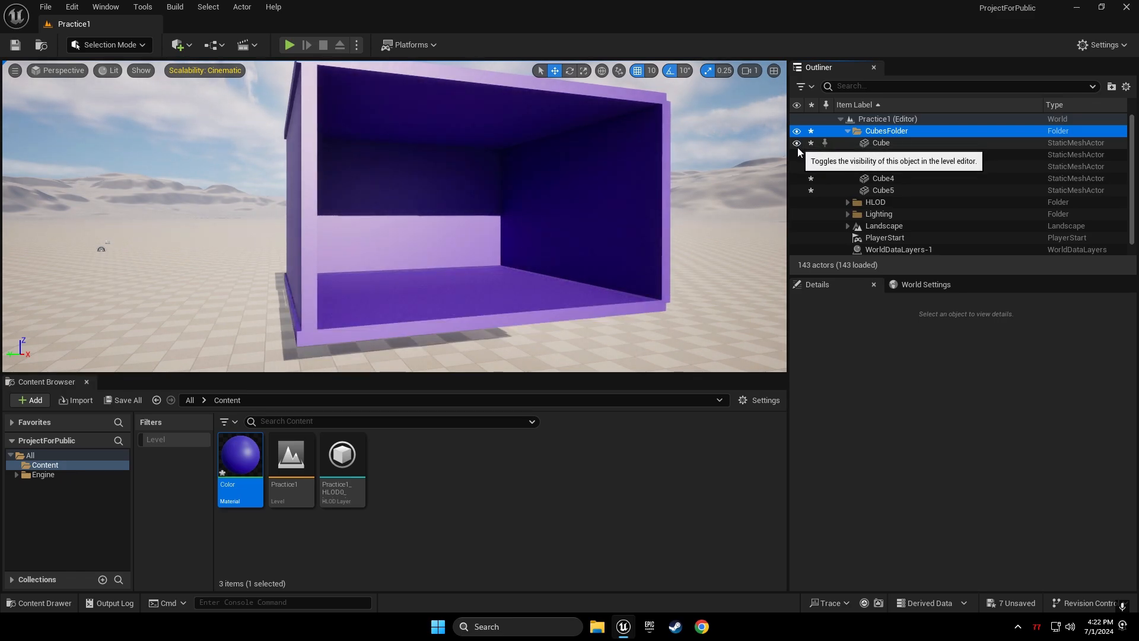
pyautogui.click(797, 155)
pyautogui.click(797, 155)
pyautogui.click(797, 169)
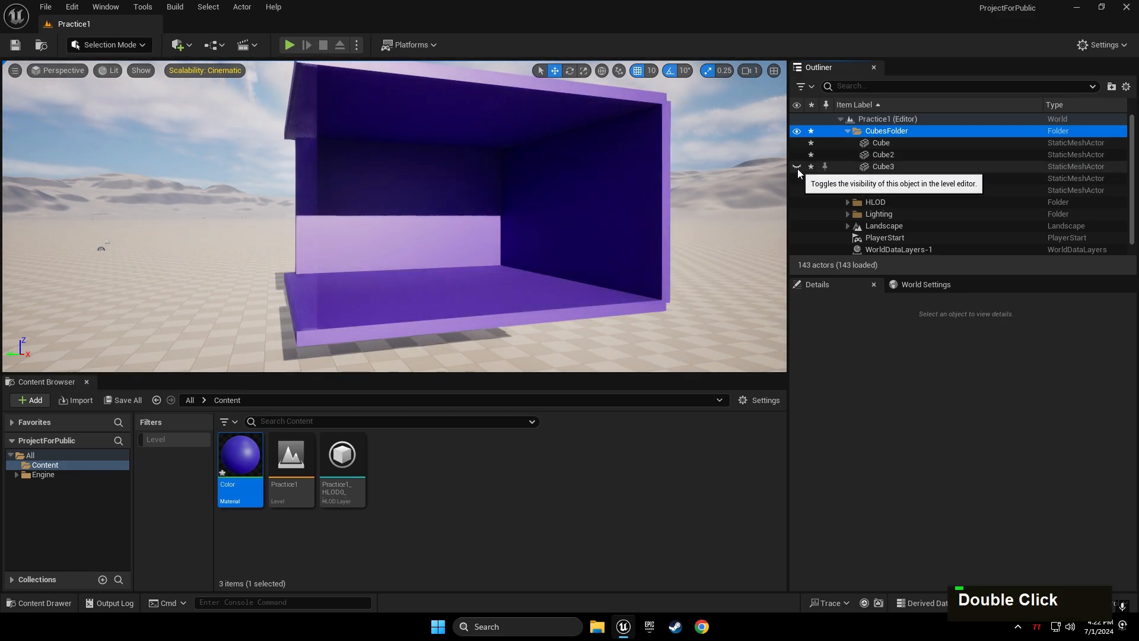
pyautogui.click(797, 168)
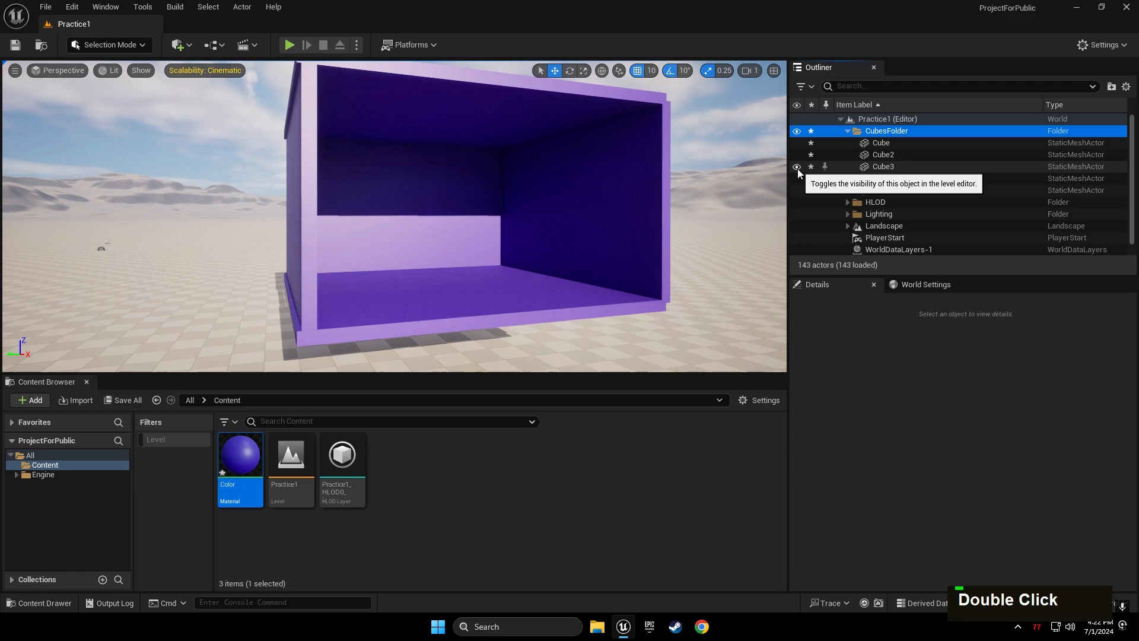
pyautogui.click(847, 131)
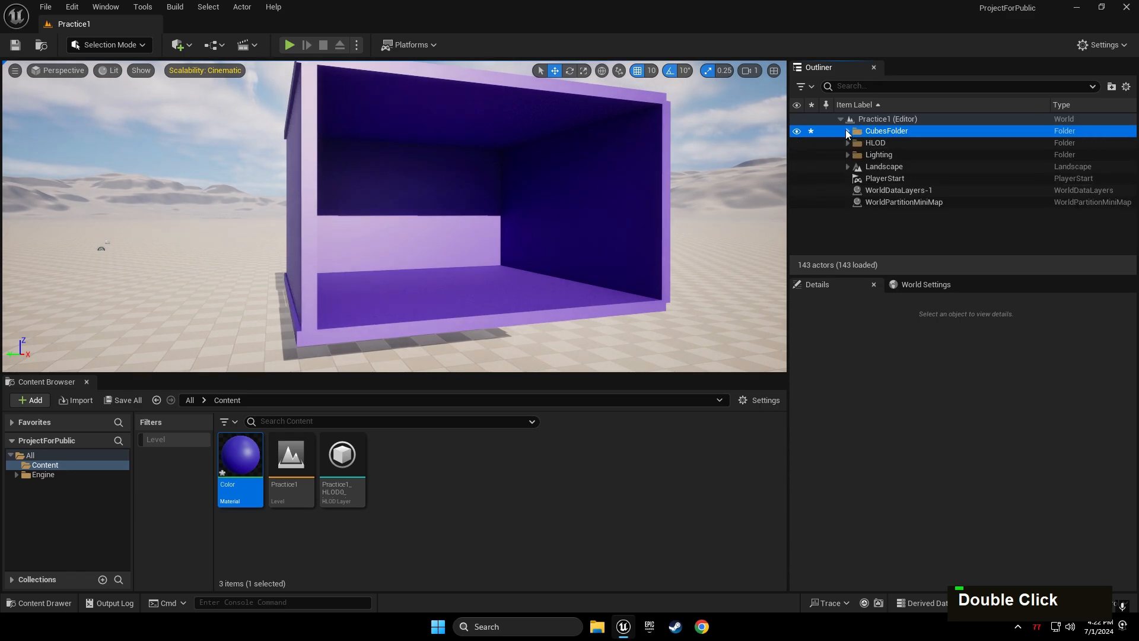
pyautogui.click(797, 134)
pyautogui.click(797, 134)
pyautogui.click(797, 134)
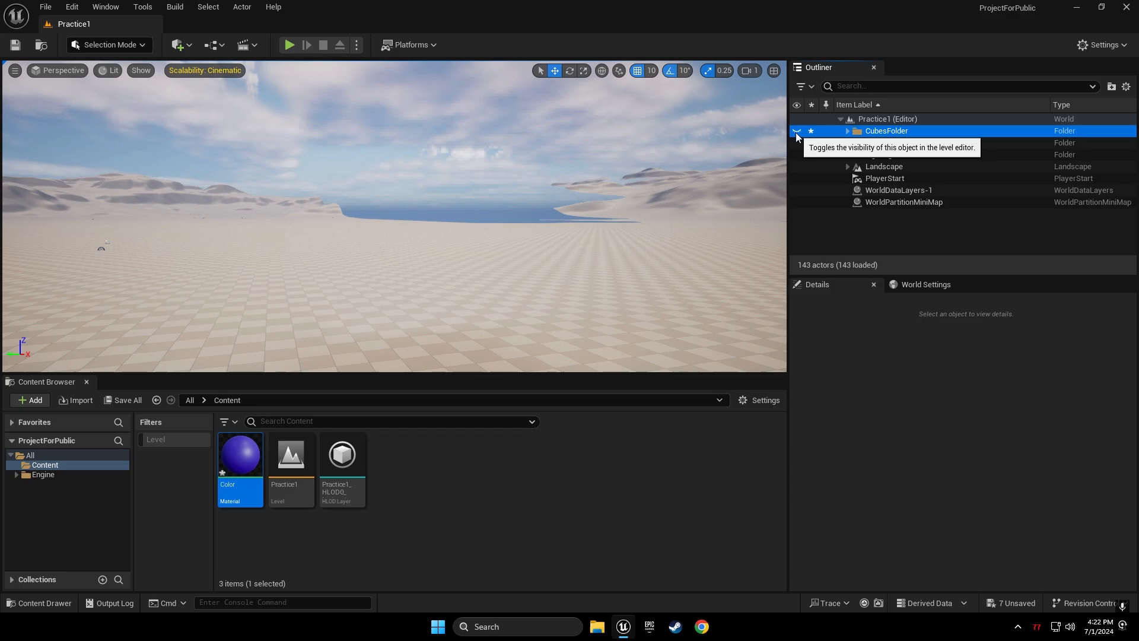
pyautogui.click(797, 134)
pyautogui.click(498, 93)
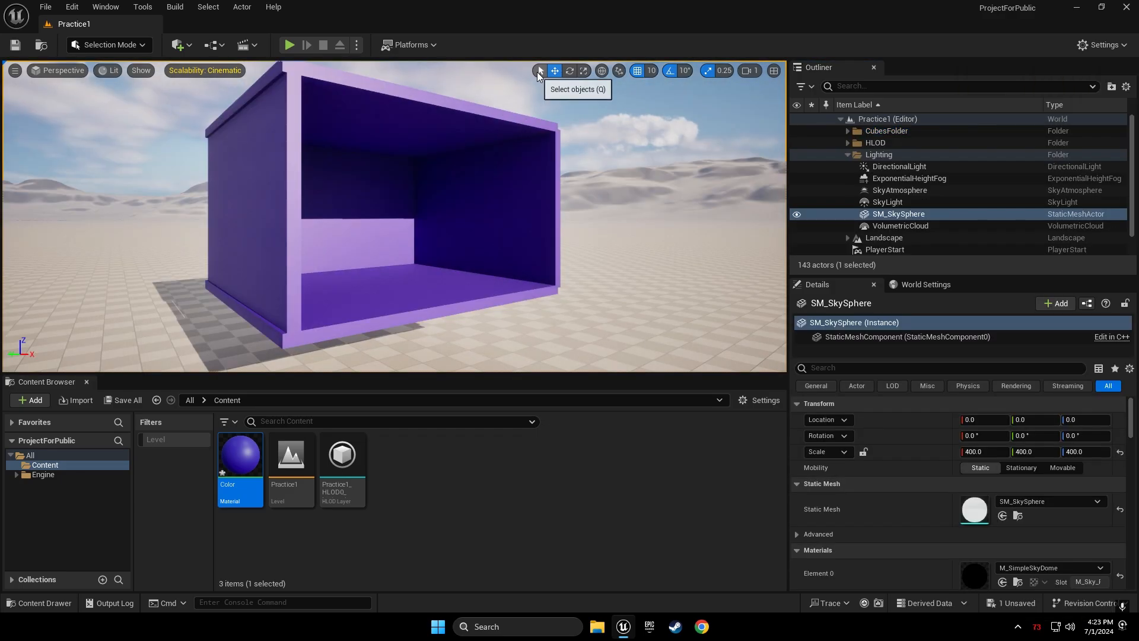
# Lower the top panel Cube5 to height 690, then try the Rotate and Scale gizmos
pyautogui.click(540, 70)
pyautogui.click(513, 127)
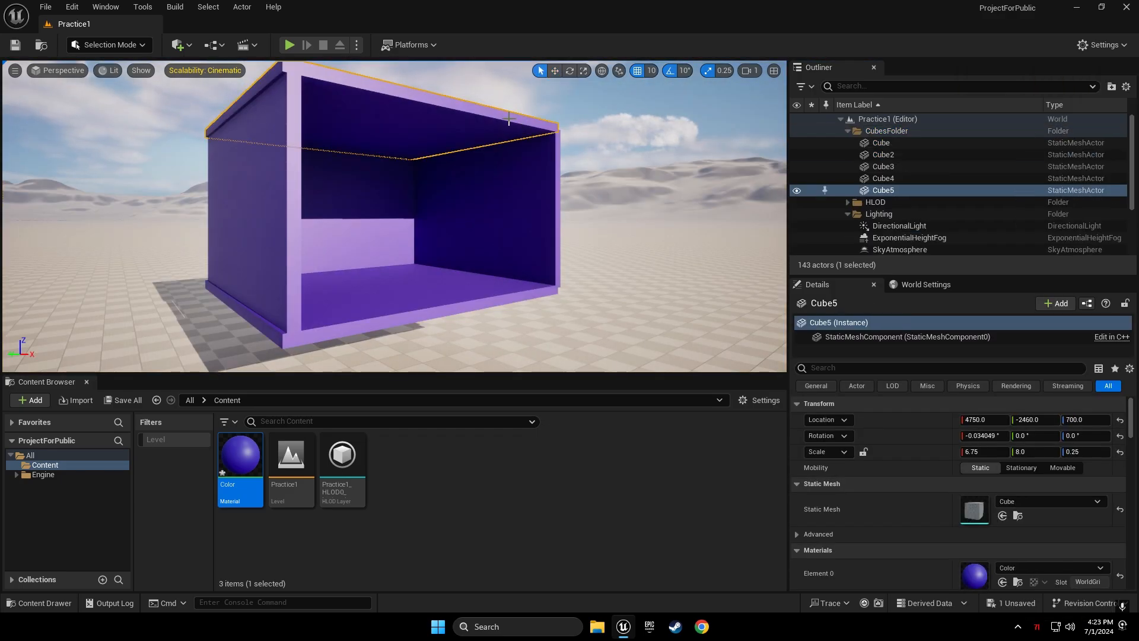
pyautogui.click(554, 71)
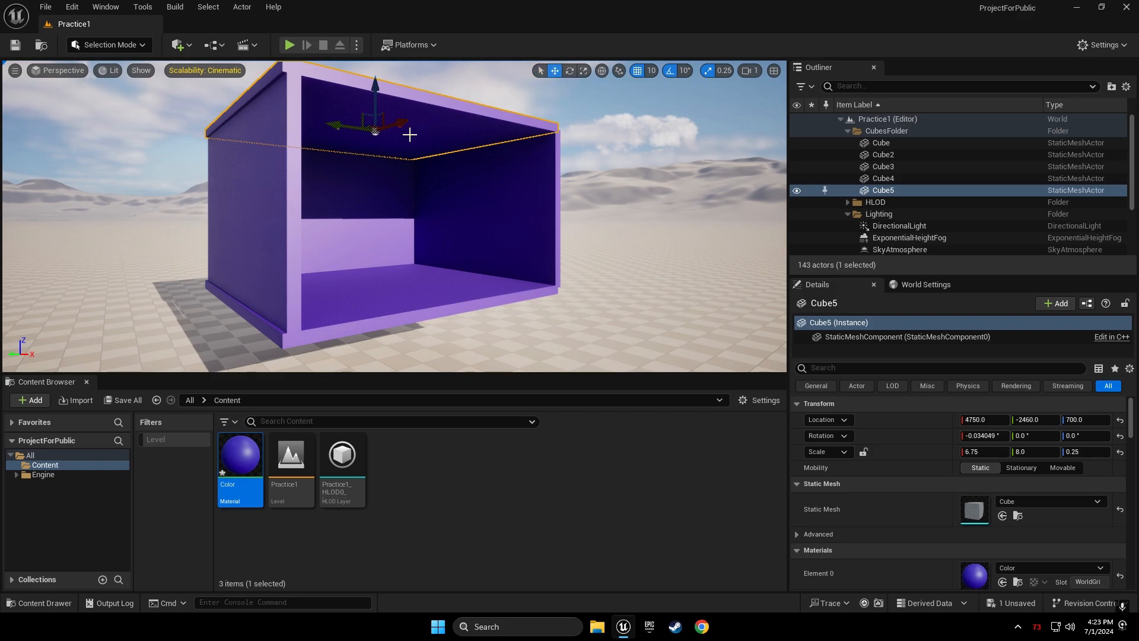
pyautogui.moveTo(375, 86); pyautogui.dragTo(377, 90)
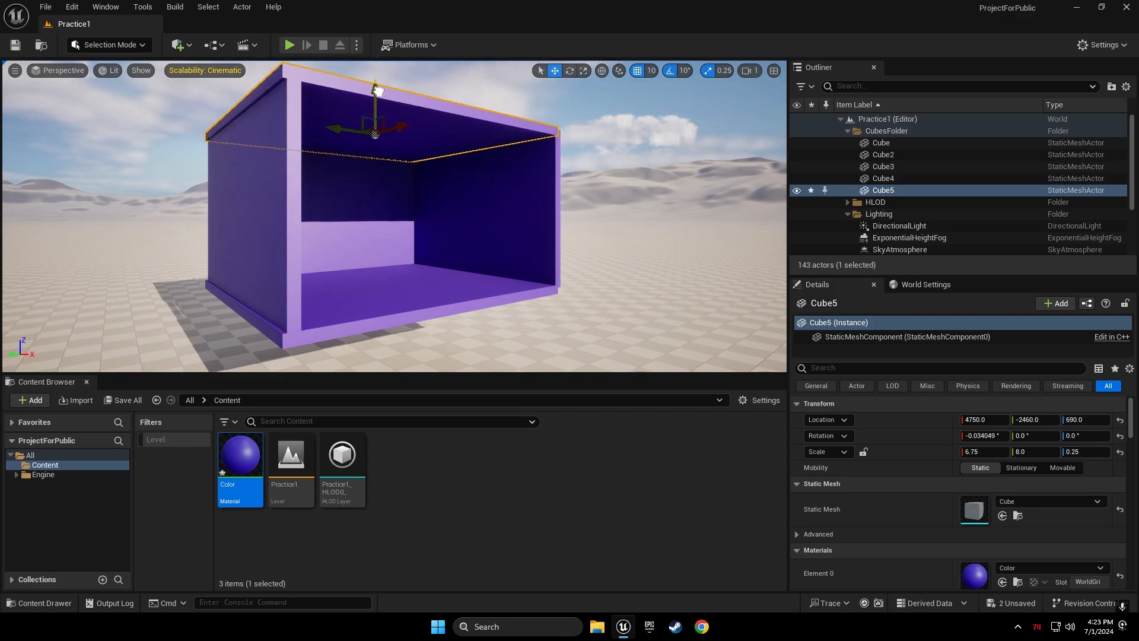
pyautogui.click(570, 70)
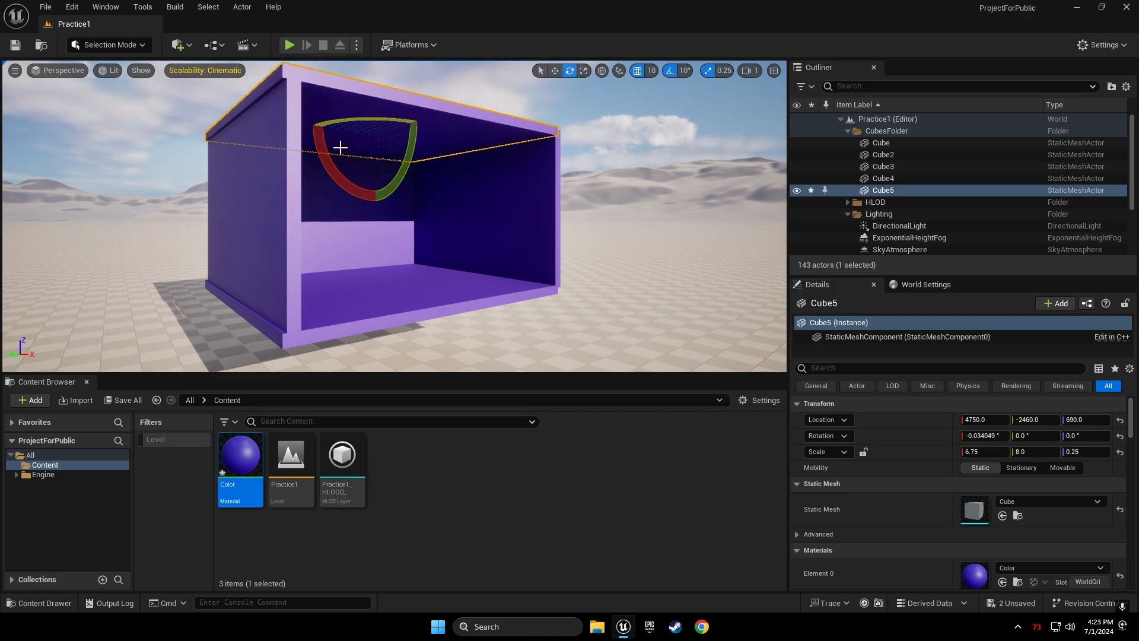
pyautogui.moveTo(318, 145); pyautogui.dragTo(289, 125)
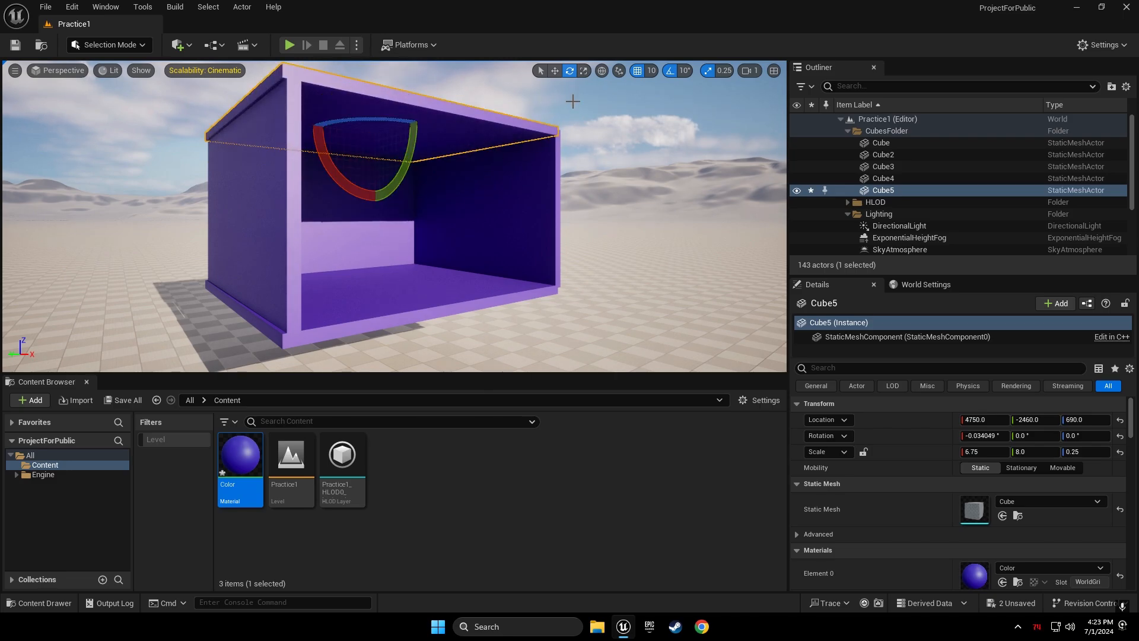
pyautogui.click(583, 71)
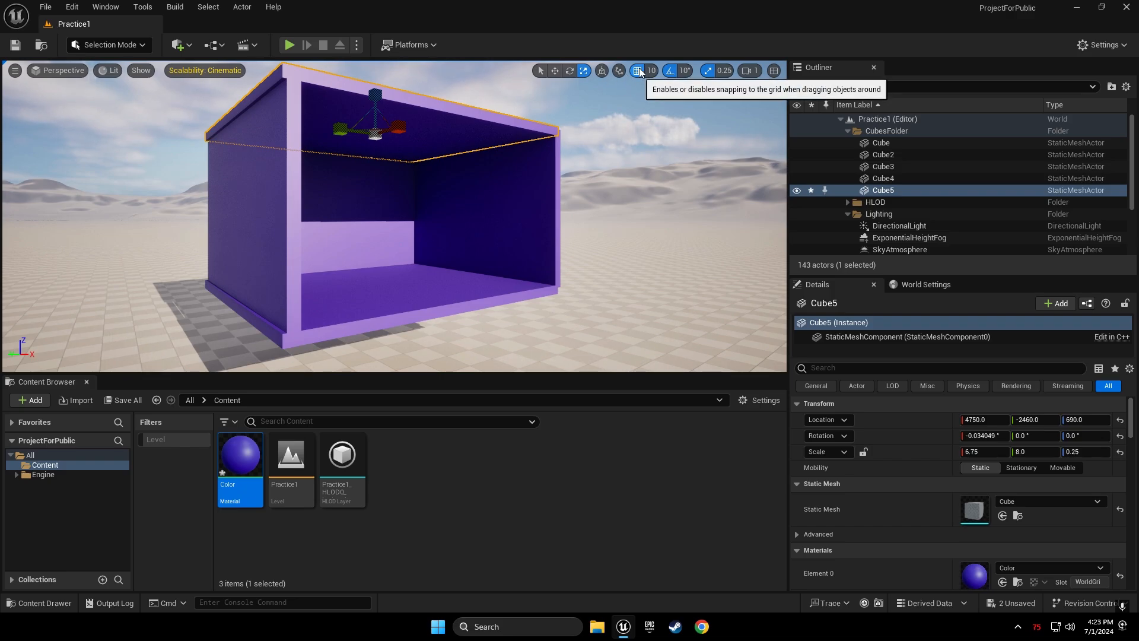
# Slow the viewport camera speed to 0.1
pyautogui.press('w')
pyautogui.moveTo(643, 147); pyautogui.dragTo(639, 116, button='right')
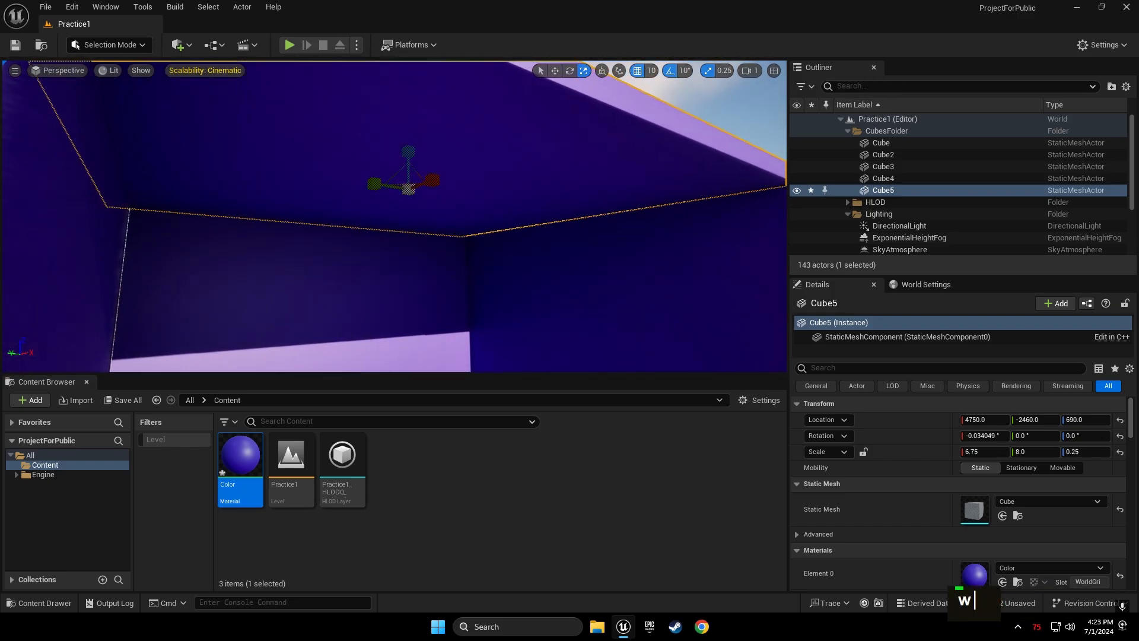
pyautogui.press('s')
pyautogui.moveTo(744, 72); pyautogui.dragTo(742, 75, button='right')
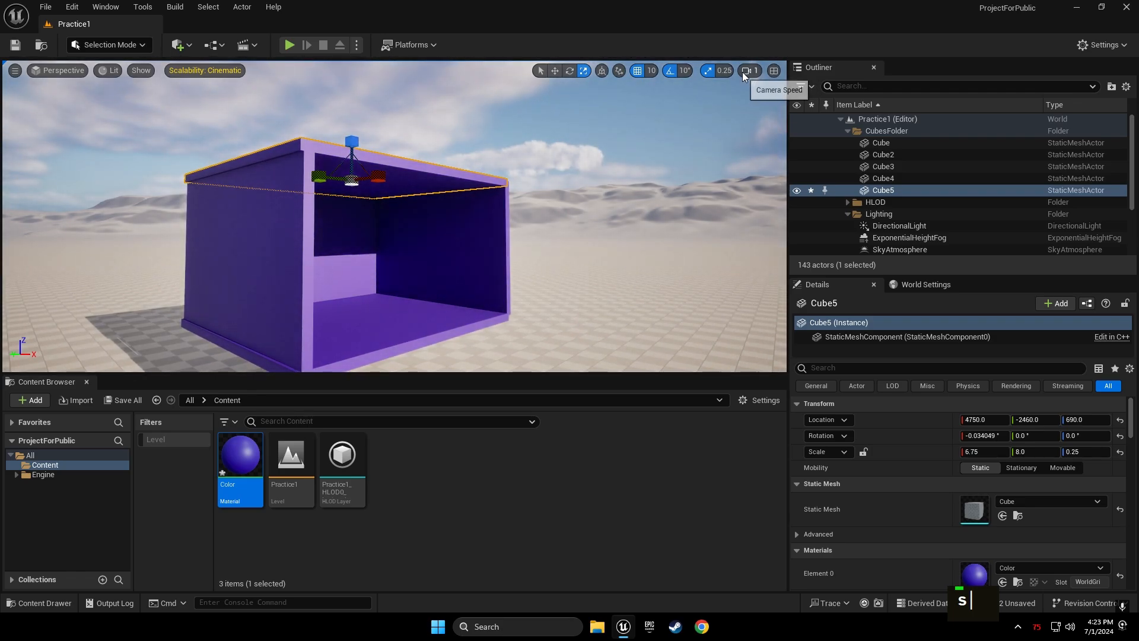
pyautogui.click(745, 72)
pyautogui.moveTo(653, 97); pyautogui.dragTo(624, 97)
# Try camera speeds of 32 and then 0.33 while flying around the box
pyautogui.moveTo(454, 178); pyautogui.dragTo(650, 97, button='right')
pyautogui.press('w')
pyautogui.press('w')
pyautogui.click(745, 70)
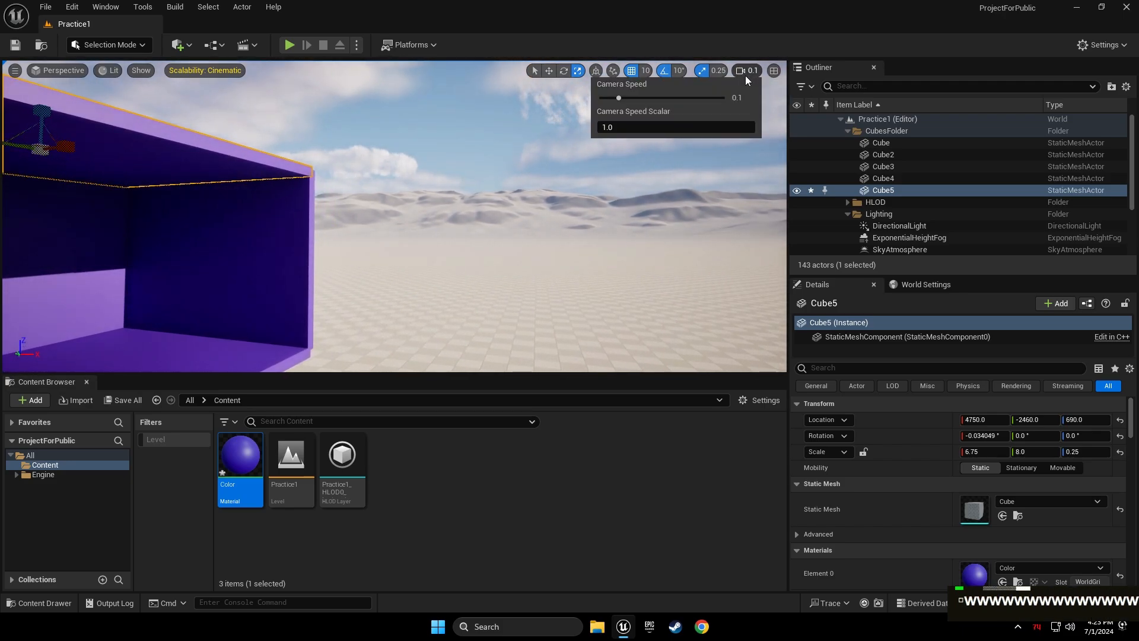
pyautogui.moveTo(619, 98); pyautogui.dragTo(725, 102)
pyautogui.moveTo(605, 178); pyautogui.dragTo(356, 207, button='right')
pyautogui.press('w')
pyautogui.press('w')
pyautogui.press('w')
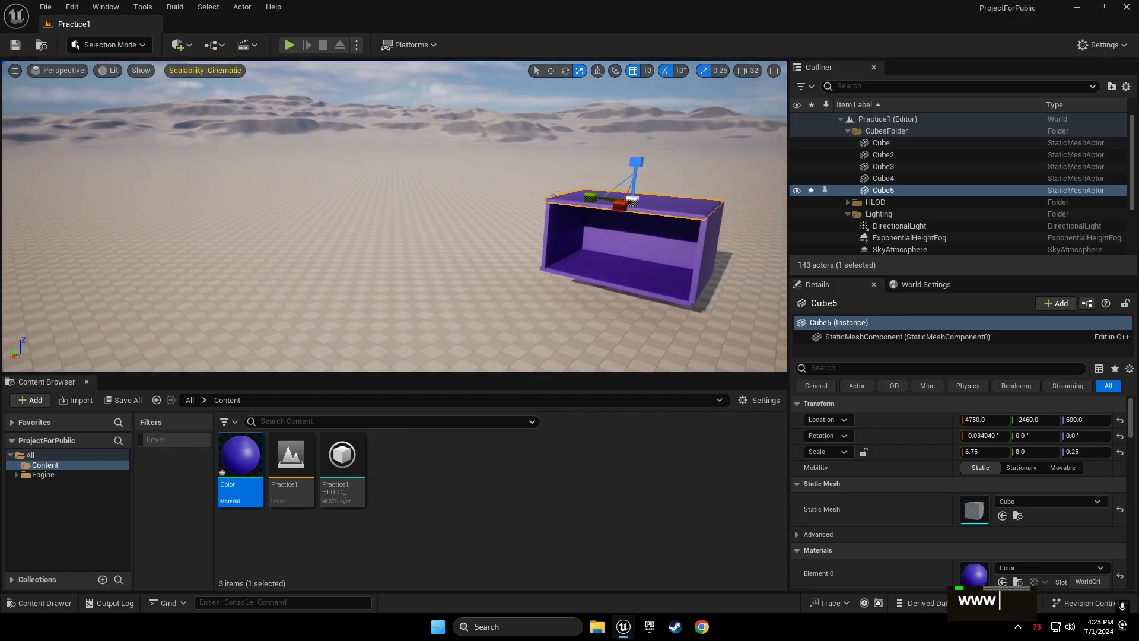
pyautogui.click(743, 76)
pyautogui.moveTo(724, 97); pyautogui.dragTo(639, 97)
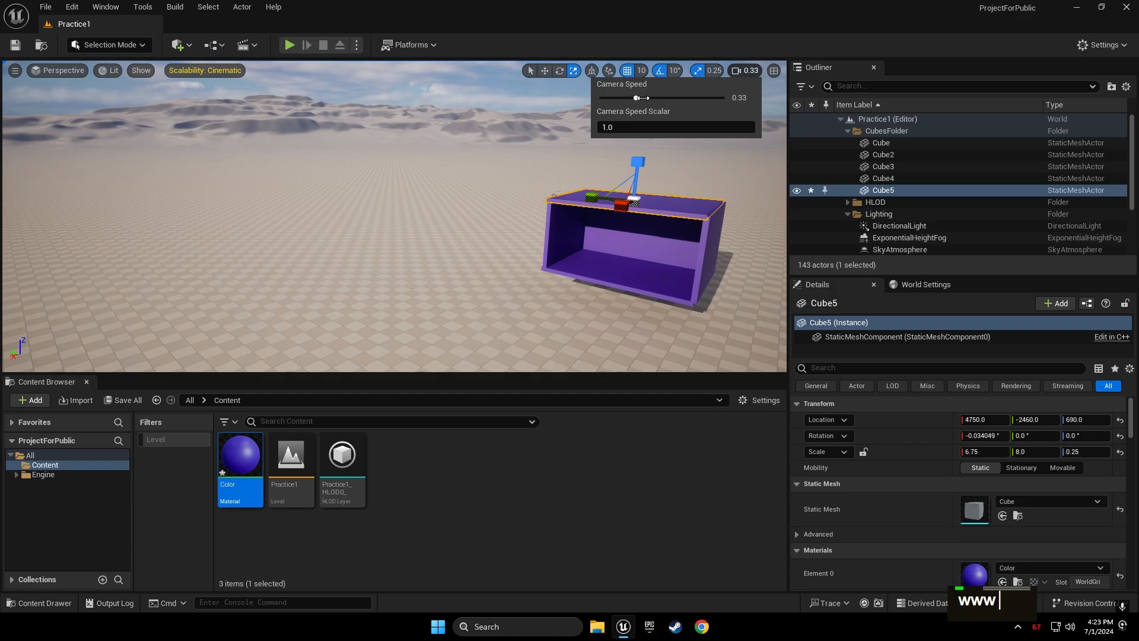
# Set the viewport camera speed to 3
pyautogui.moveTo(640, 172); pyautogui.dragTo(749, 157, button='right')
pyautogui.press('w')
pyautogui.press('w')
pyautogui.press('w')
pyautogui.click(744, 73)
pyautogui.click(654, 98)
pyautogui.click(672, 99)
# Fly around the box at speed 3, selecting the floor panel Cube
pyautogui.press('w')
pyautogui.press('a')
pyautogui.press('w')
pyautogui.press('w')
pyautogui.click(355, 90)
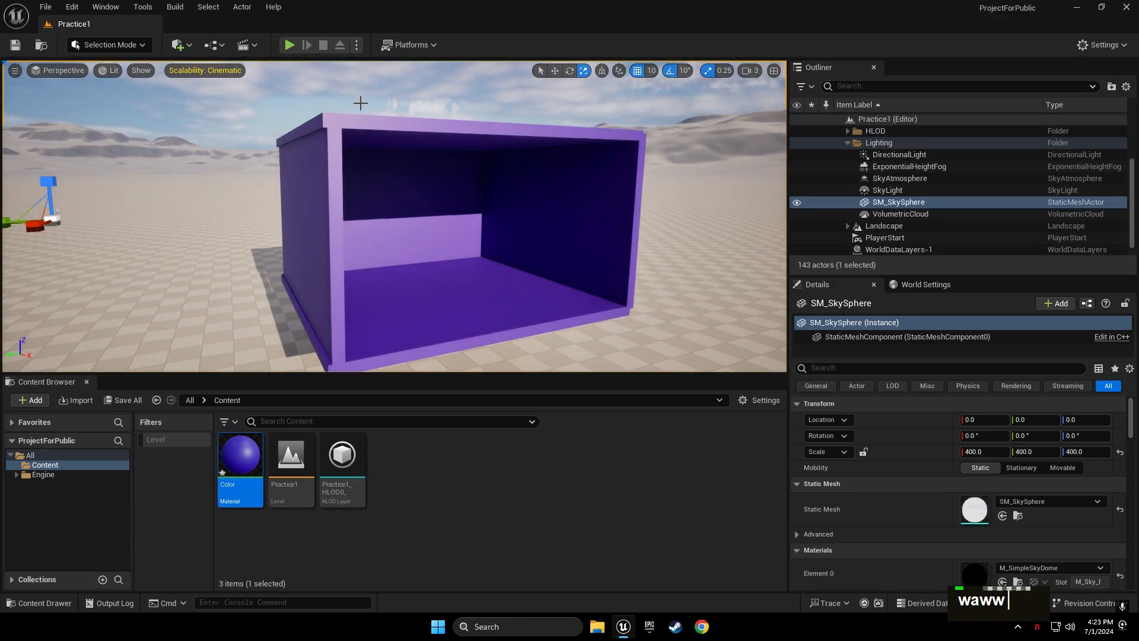
pyautogui.moveTo(440, 119); pyautogui.dragTo(392, 137, button='right')
pyautogui.press('d')
pyautogui.press('d')
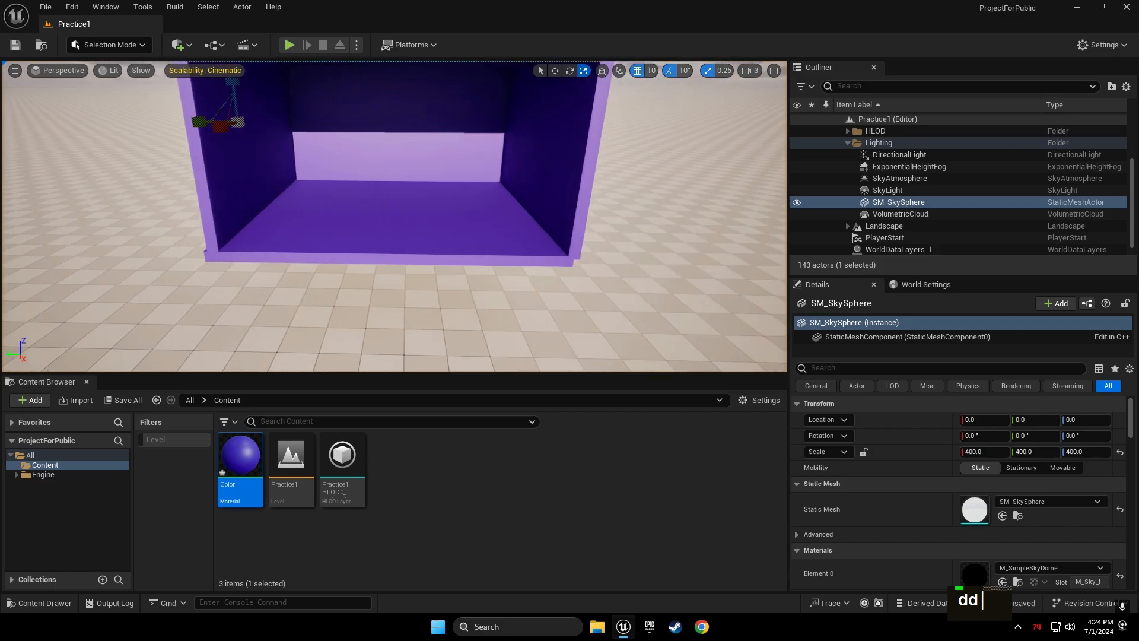
pyautogui.press('w')
pyautogui.click(405, 203)
pyautogui.press('a')
pyautogui.press('s')
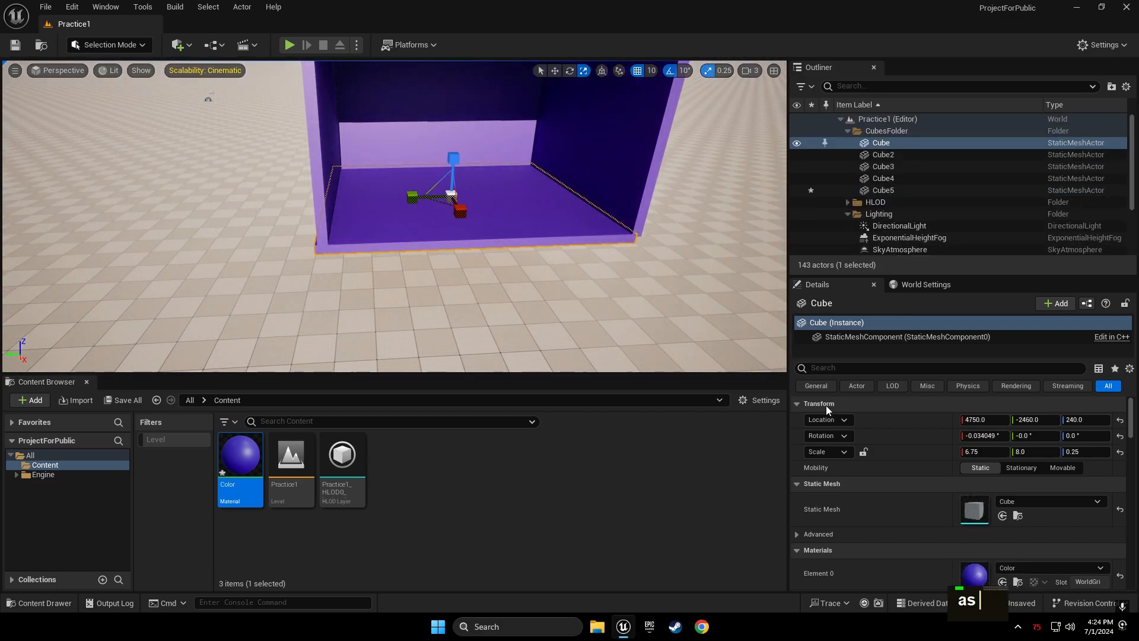
# Copy the floor's Scale values and paste them onto the left wall Cube3
pyautogui.click(863, 451)
pyautogui.doubleClick(891, 453)
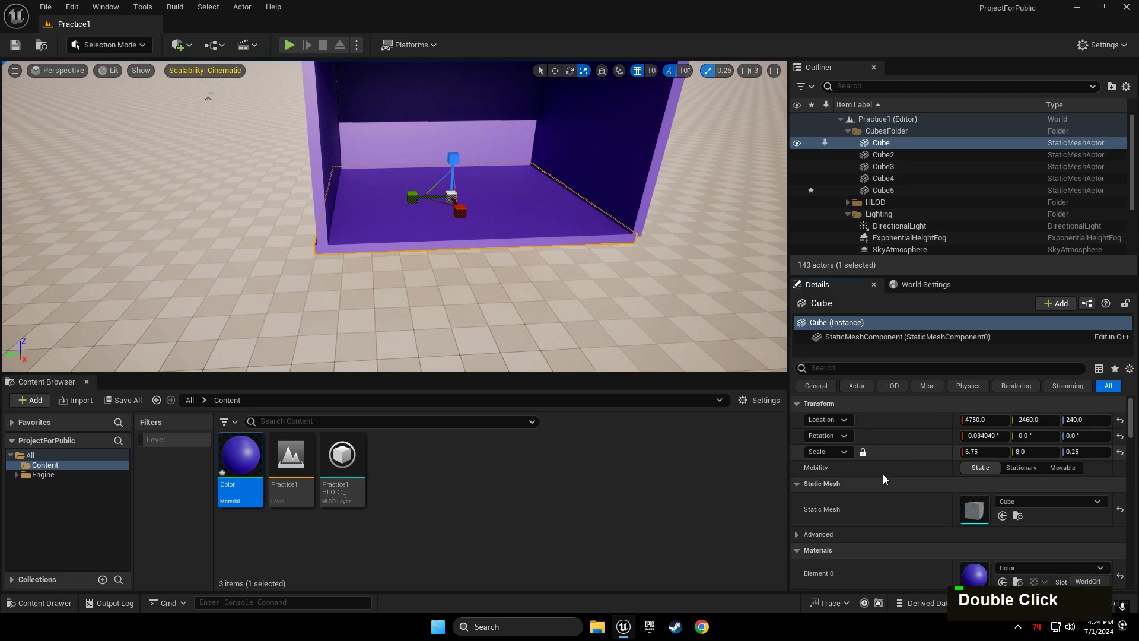
pyautogui.click(833, 450)
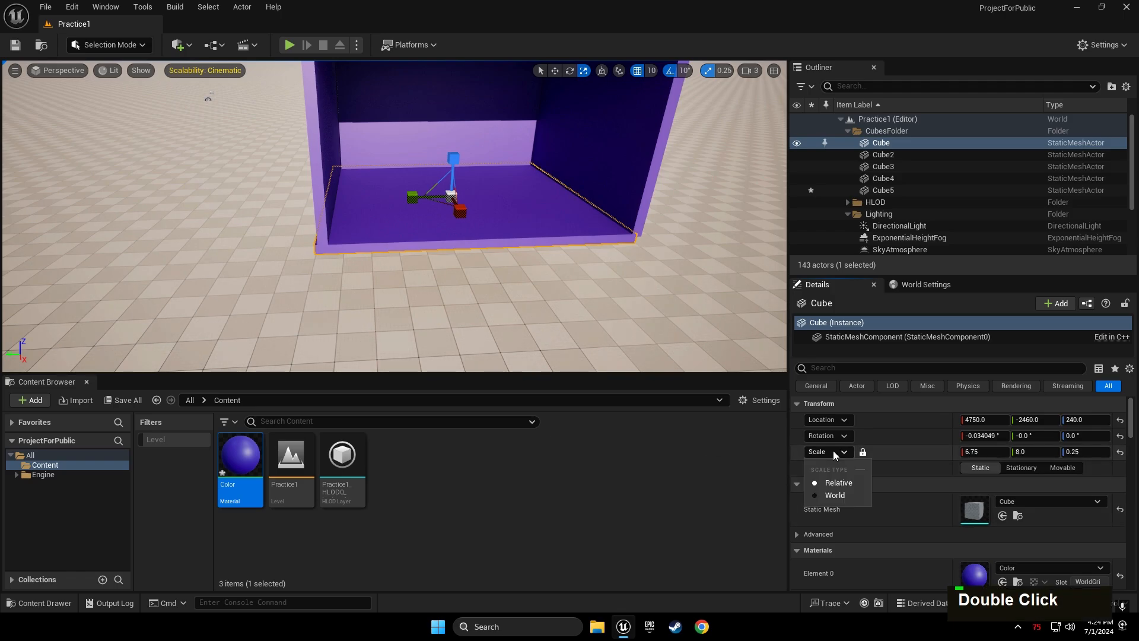
pyautogui.rightClick(949, 451)
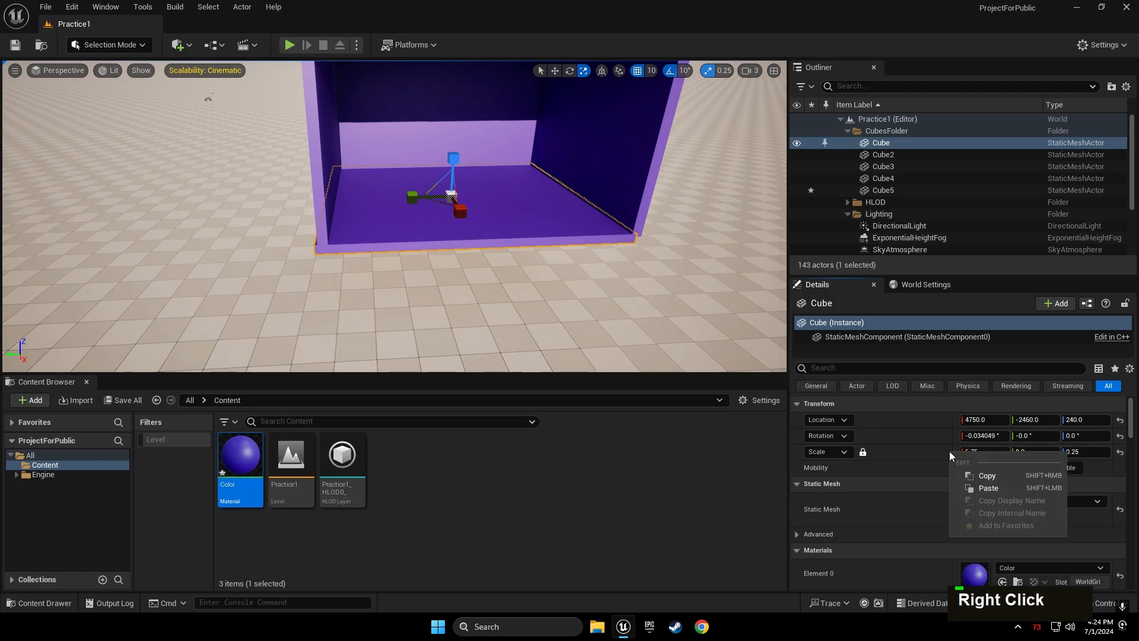
pyautogui.click(984, 475)
pyautogui.press('a')
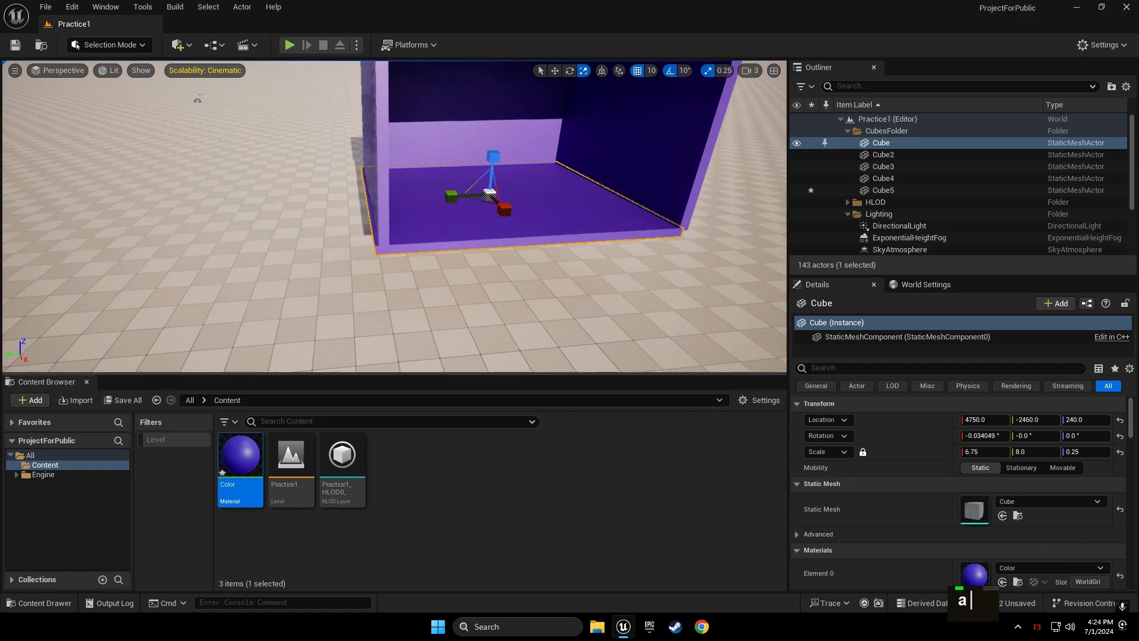
pyautogui.moveTo(468, 262); pyautogui.dragTo(623, 213, button='right')
pyautogui.press('w')
pyautogui.click(615, 230)
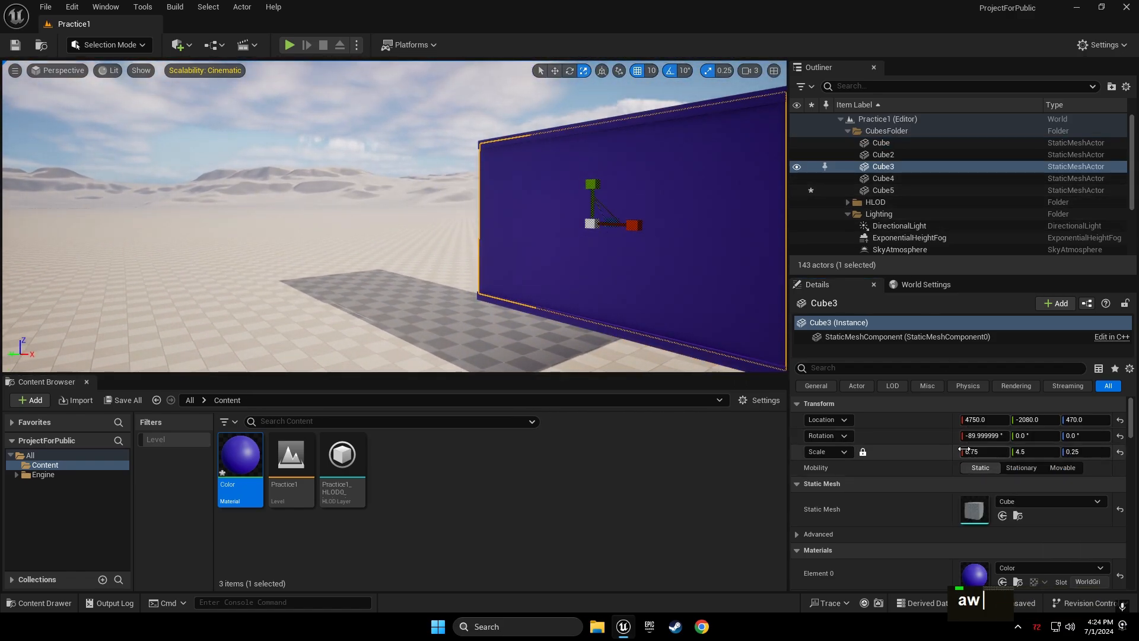
pyautogui.hotkey('ctrl', 'v')
# Slide Cube3 along Y to -2070, then back to -2080
pyautogui.moveTo(484, 221); pyautogui.dragTo(424, 222, button='right')
pyautogui.press('d')
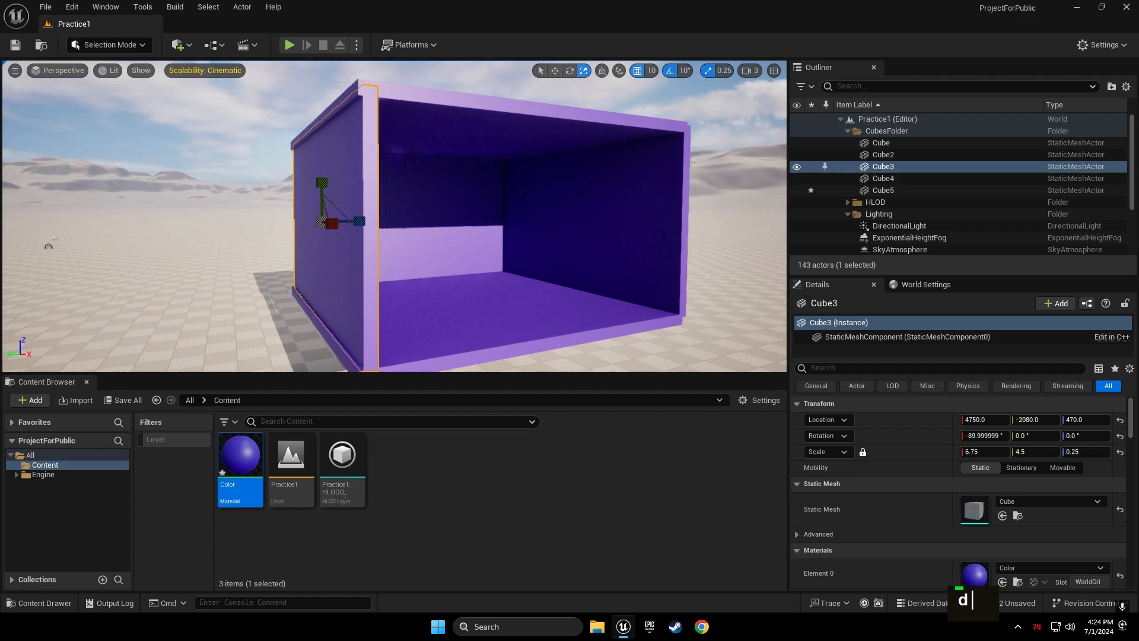
pyautogui.press('a')
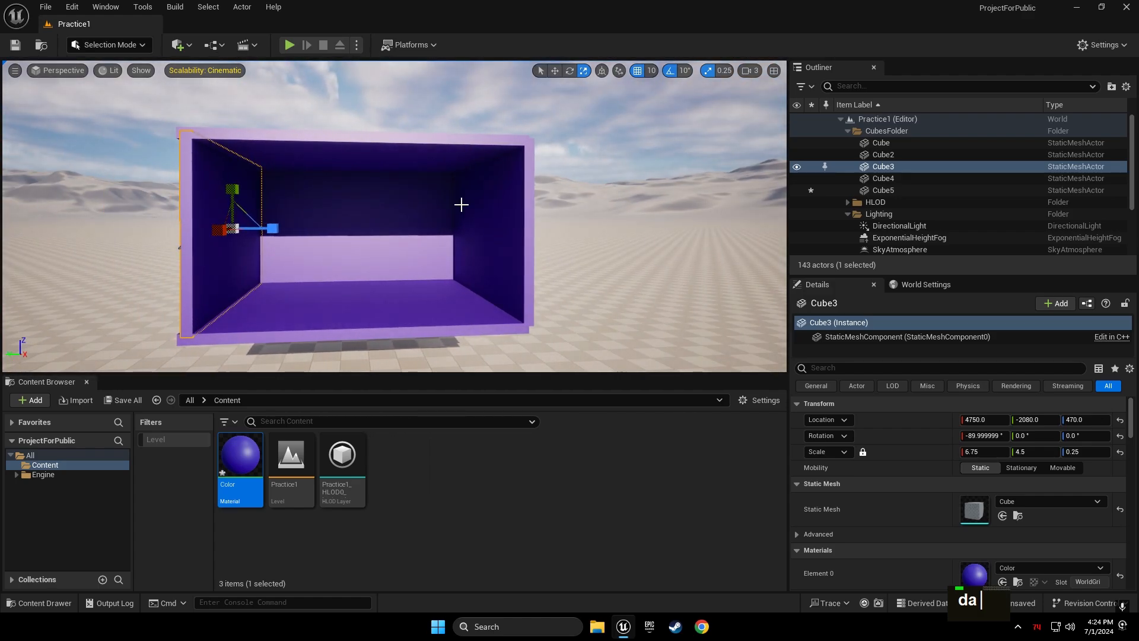
pyautogui.press('w')
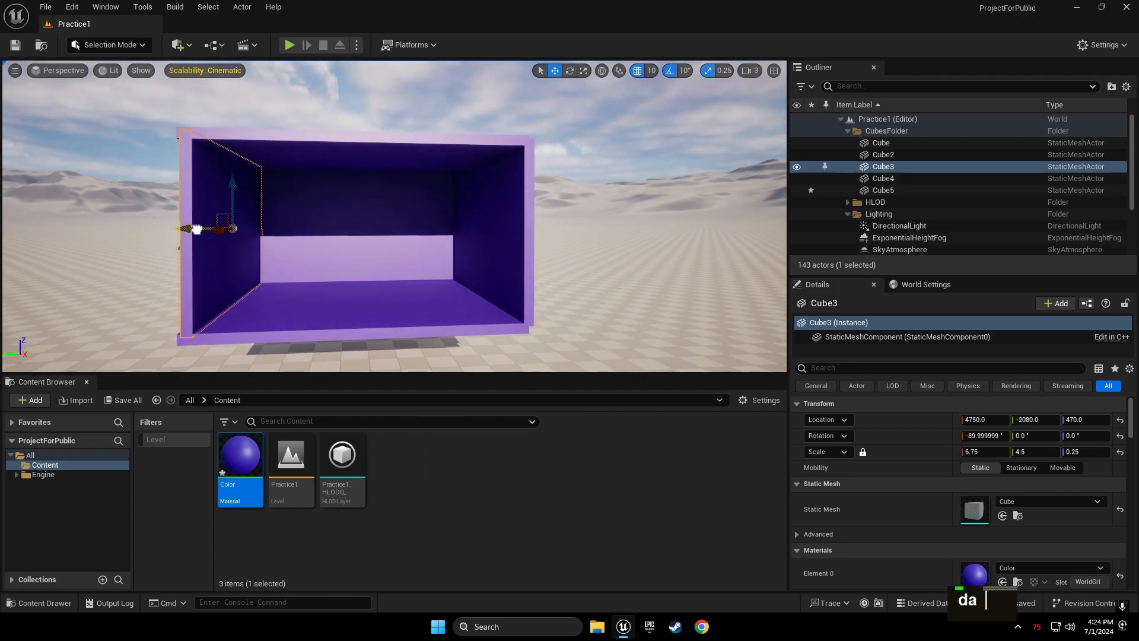
pyautogui.moveTo(197, 229); pyautogui.dragTo(191, 229)
pyautogui.click(318, 121)
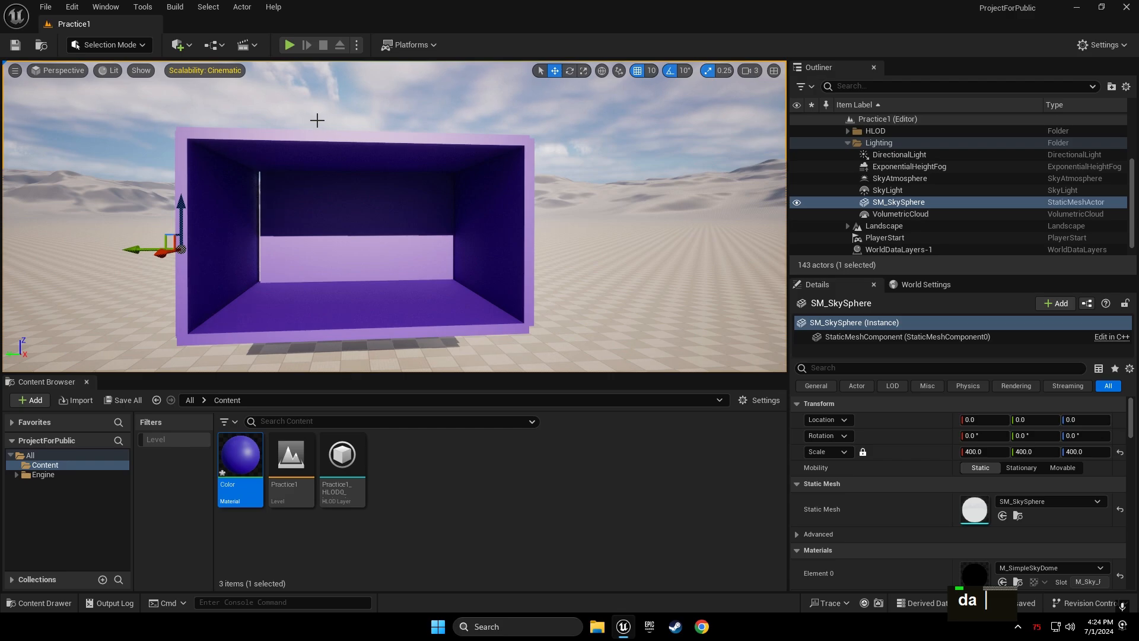
pyautogui.press('a')
pyautogui.press('w')
pyautogui.moveTo(318, 123); pyautogui.dragTo(355, 212, button='right')
pyautogui.press('d')
pyautogui.press('s')
pyautogui.click(288, 212)
pyautogui.press('a')
pyautogui.press('w')
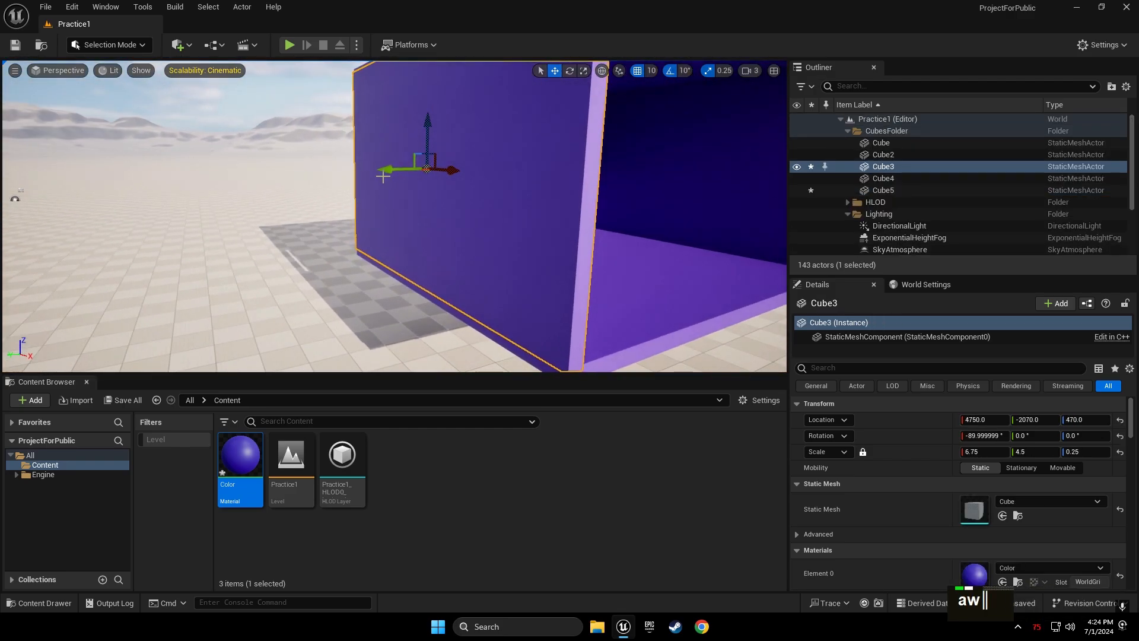
pyautogui.keyDown('ctrl'); pyautogui.click(385, 169); pyautogui.keyUp('ctrl')
pyautogui.keyDown('ctrl'); pyautogui.moveTo(386, 169); pyautogui.dragTo(396, 172); pyautogui.keyUp('ctrl')
# Turn off grid snapping and nudge Cube3 finely along Y to about -2073
pyautogui.moveTo(623, 113); pyautogui.dragTo(591, 143, button='right')
pyautogui.press('d')
pyautogui.press('w')
pyautogui.scroll(-3, 591, 143)
pyautogui.press('q')
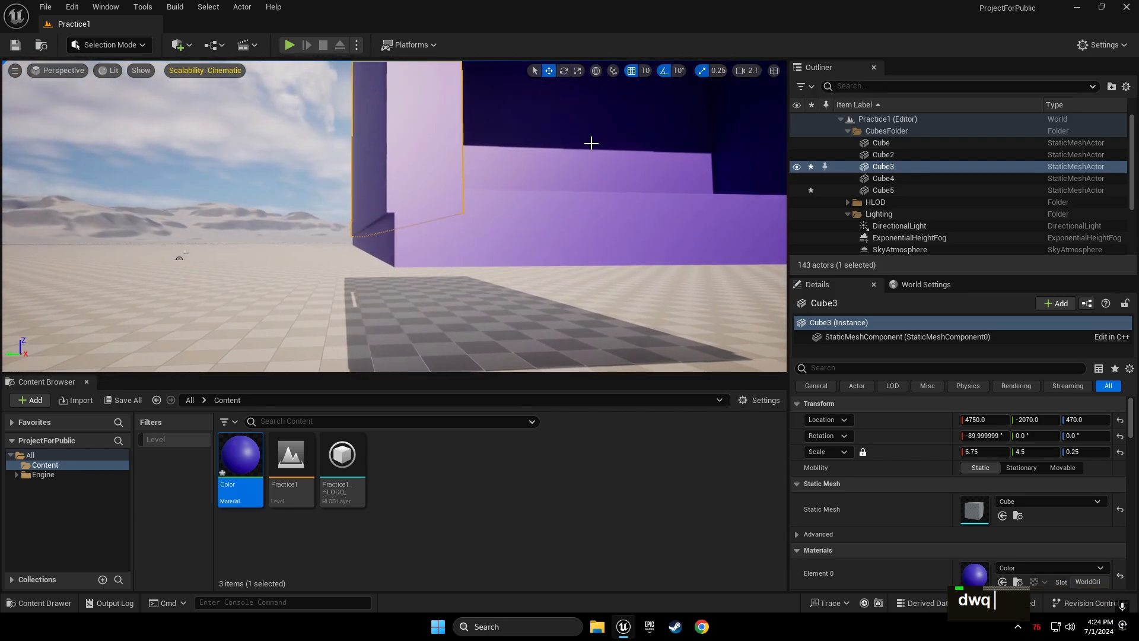
pyautogui.moveTo(424, 224); pyautogui.dragTo(428, 173, button='right')
pyautogui.press('s')
pyautogui.keyDown('ctrl'); pyautogui.moveTo(347, 207); pyautogui.dragTo(338, 208); pyautogui.keyUp('ctrl')
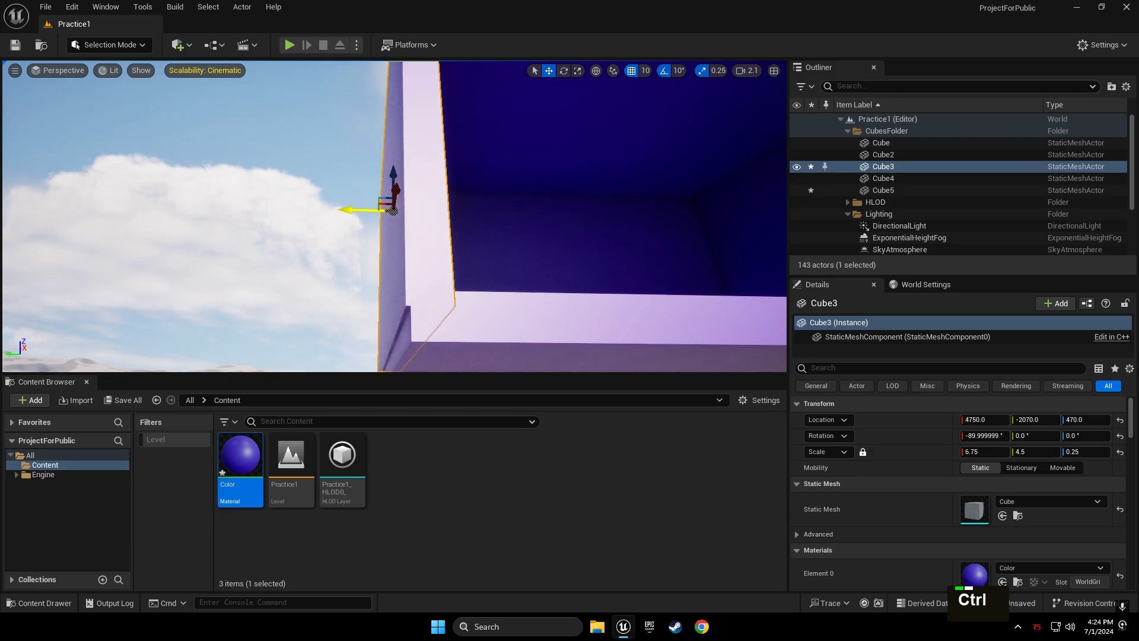
pyautogui.click(632, 72)
pyautogui.keyDown('ctrl'); pyautogui.moveTo(348, 206); pyautogui.dragTo(352, 207); pyautogui.keyUp('ctrl')
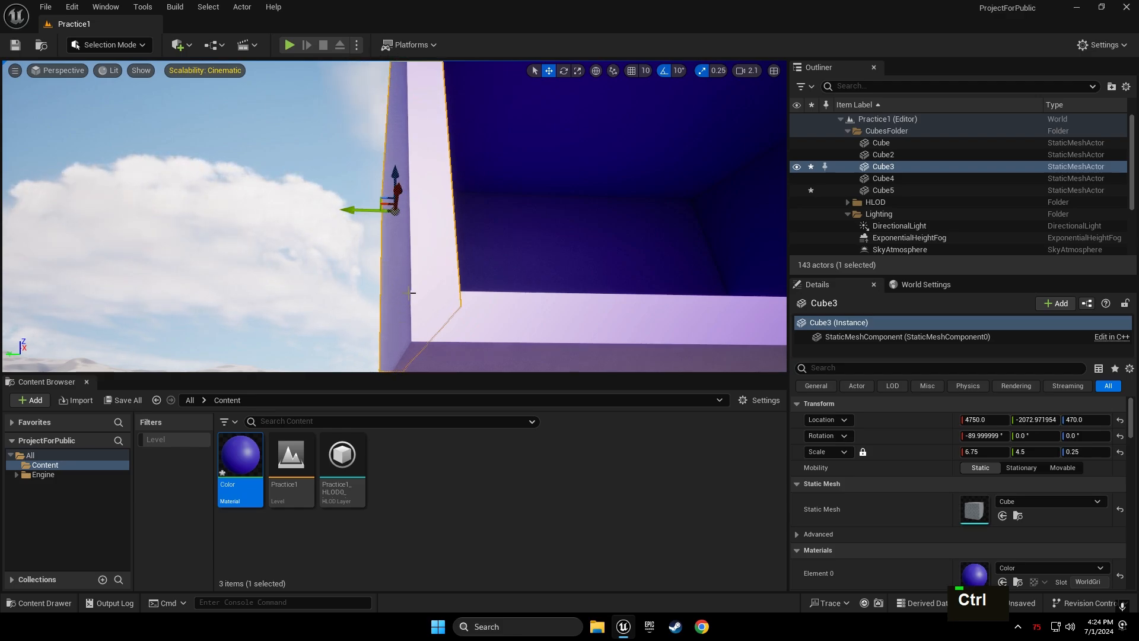
# Deselect Cube3 and fly the view into the purple room to check the walls
pyautogui.click(323, 147)
pyautogui.moveTo(323, 147); pyautogui.dragTo(341, 190, button='right')
pyautogui.press('a')
pyautogui.press('w')
pyautogui.press('d')
pyautogui.press('d')
pyautogui.press('e')
pyautogui.press('a')
pyautogui.press('a')
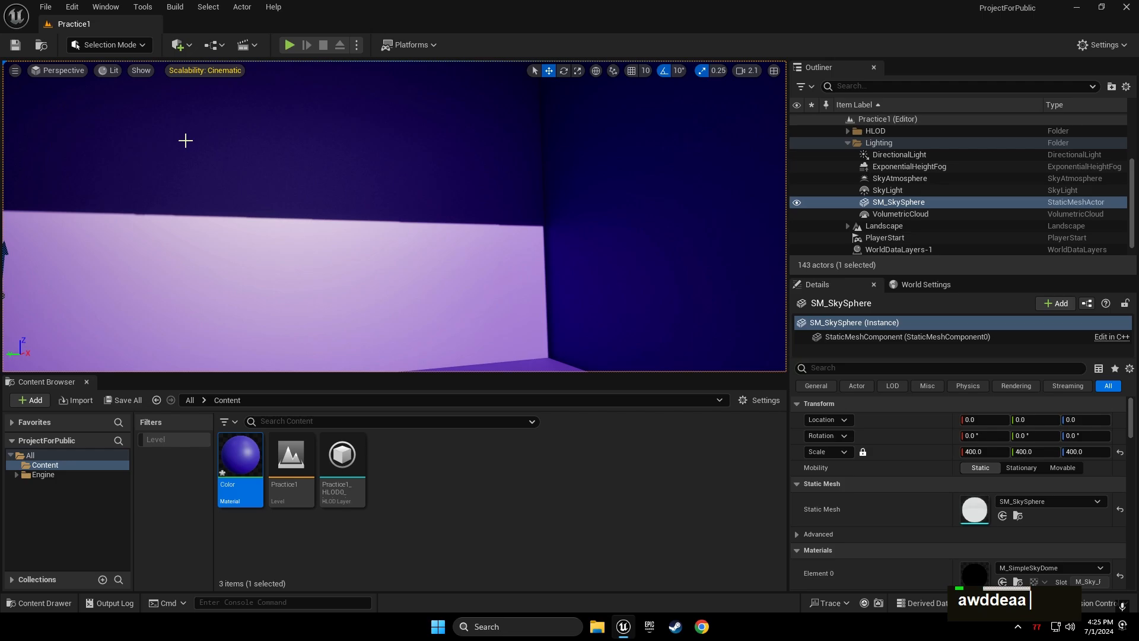
# Add a Spot Light from Quick Add and nudge it along X above the room
pyautogui.click(188, 46)
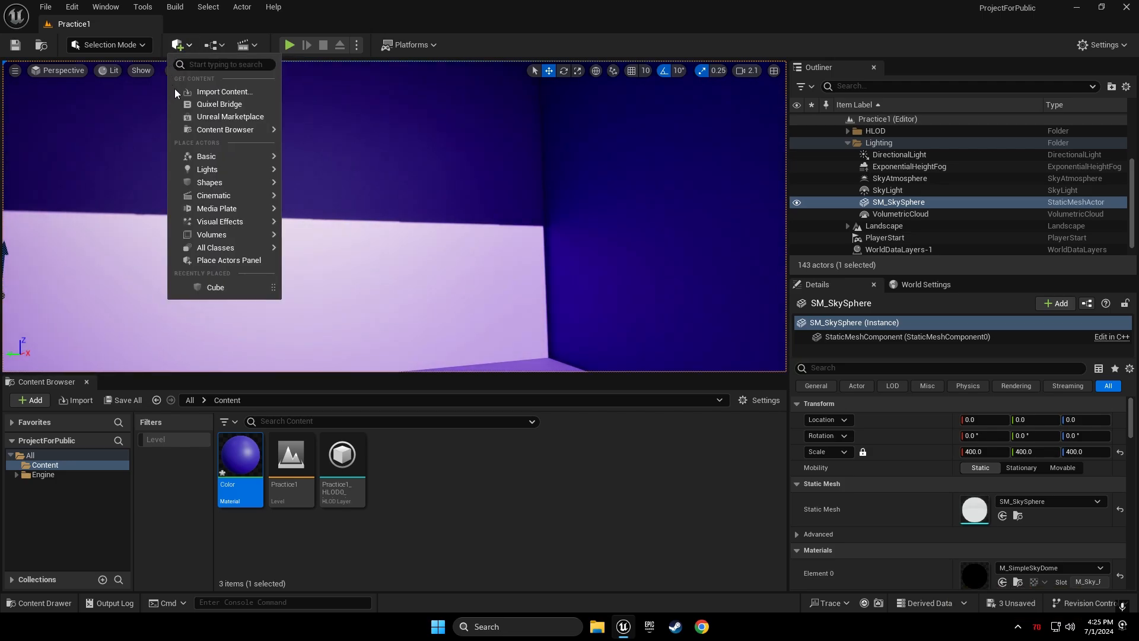
pyautogui.moveTo(215, 171)
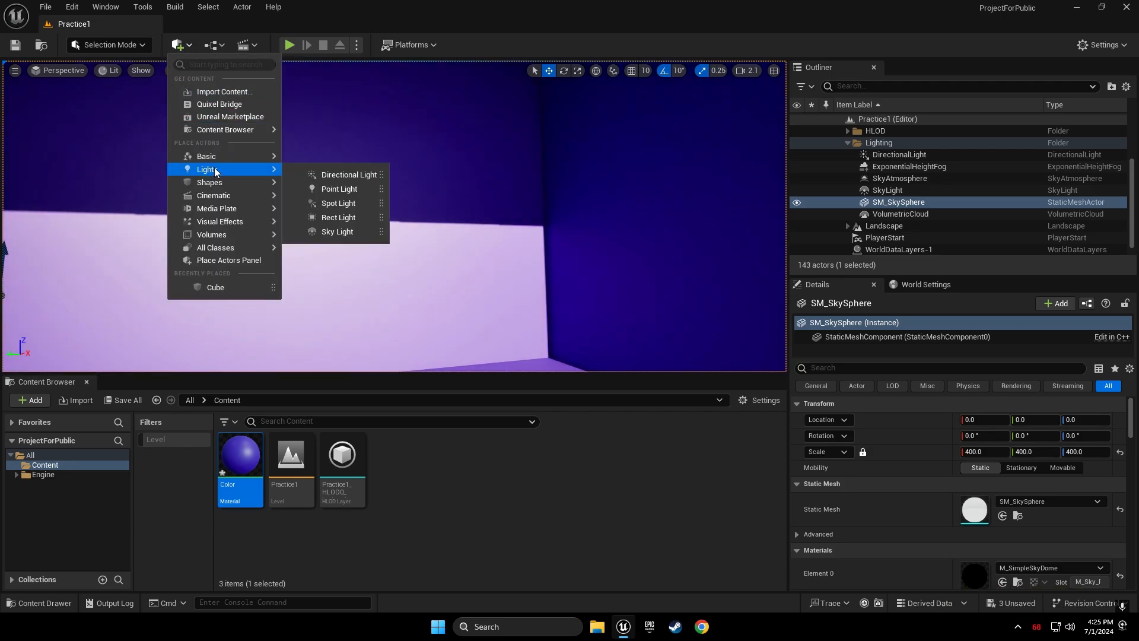
pyautogui.click(331, 205)
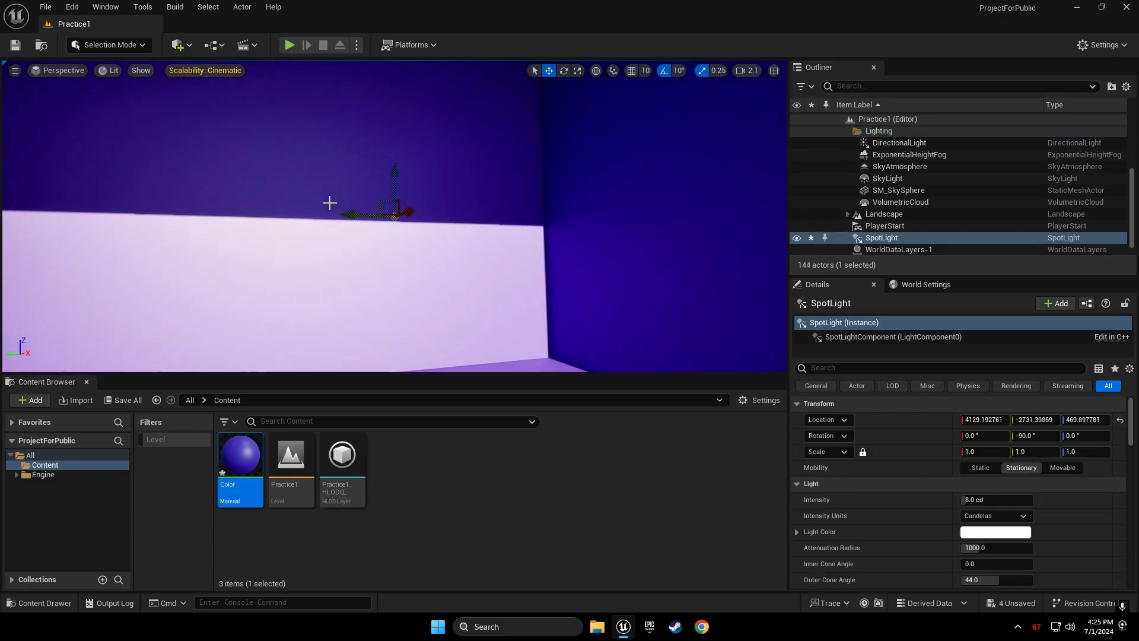
pyautogui.moveTo(325, 178); pyautogui.dragTo(151, 267, button='right')
pyautogui.press('d')
pyautogui.press('s')
pyautogui.press('d')
pyautogui.press('e')
pyautogui.press('w')
pyautogui.moveTo(333, 213); pyautogui.dragTo(426, 187, button='right')
pyautogui.press('q')
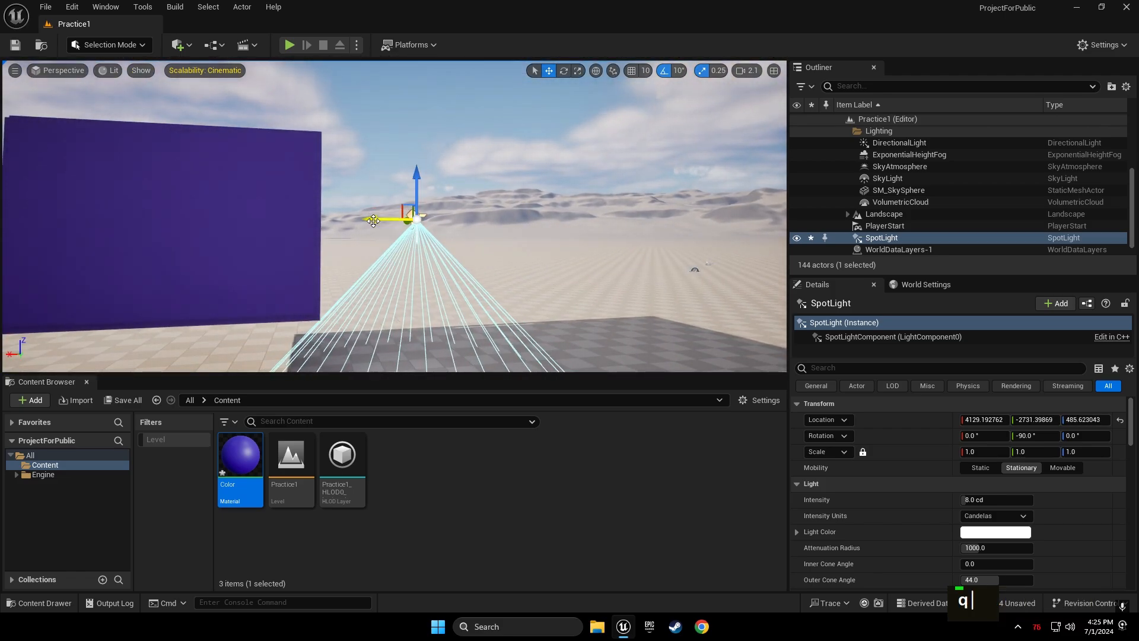
pyautogui.moveTo(255, 227); pyautogui.dragTo(254, 227)
# Select the sky sphere and rotate the sun direction with Ctrl+L
pyautogui.press('e')
pyautogui.moveTo(363, 220); pyautogui.dragTo(362, 350, button='right')
pyautogui.press('w')
pyautogui.press('e')
pyautogui.press('w')
pyautogui.press('q')
pyautogui.press('a')
pyautogui.press('e')
pyautogui.moveTo(363, 220); pyautogui.dragTo(451, 140, button='right')
pyautogui.press('a')
pyautogui.press('s')
pyautogui.click(498, 178)
pyautogui.moveTo(516, 191); pyautogui.dragTo(475, 160, button='right')
pyautogui.hotkey('ctrl', 'l')
pyautogui.press('w')
pyautogui.press('w')
pyautogui.moveTo(509, 198); pyautogui.dragTo(718, 225, button='right')
pyautogui.press('d')
# Add a white cube, Cube6, and slide it along X and Y into the box
pyautogui.click(180, 45)
pyautogui.moveTo(264, 182)
pyautogui.click(330, 187)
pyautogui.moveTo(380, 196); pyautogui.dragTo(380, 267, button='right')
pyautogui.moveTo(373, 172); pyautogui.dragTo(484, 187)
pyautogui.press('d')
pyautogui.press('w')
pyautogui.press('d')
pyautogui.press('w')
pyautogui.moveTo(483, 187); pyautogui.dragTo(380, 178, button='right')
pyautogui.click(379, 178)
pyautogui.press('q')
pyautogui.press('d')
pyautogui.press('w')
pyautogui.press('w')
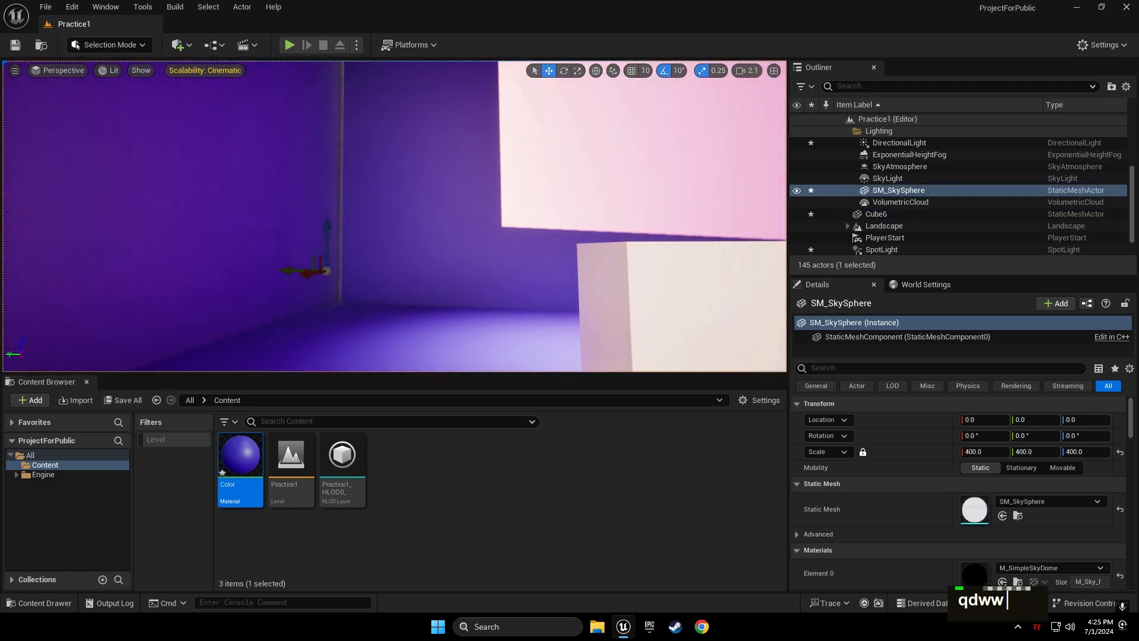
pyautogui.click(249, 196)
pyautogui.click(534, 131)
pyautogui.press('d')
pyautogui.press('w')
pyautogui.moveTo(534, 130); pyautogui.dragTo(415, 143, button='right')
pyautogui.press('d')
# Select the spotlight and enlarge the viewport's height and width
pyautogui.click(440, 95)
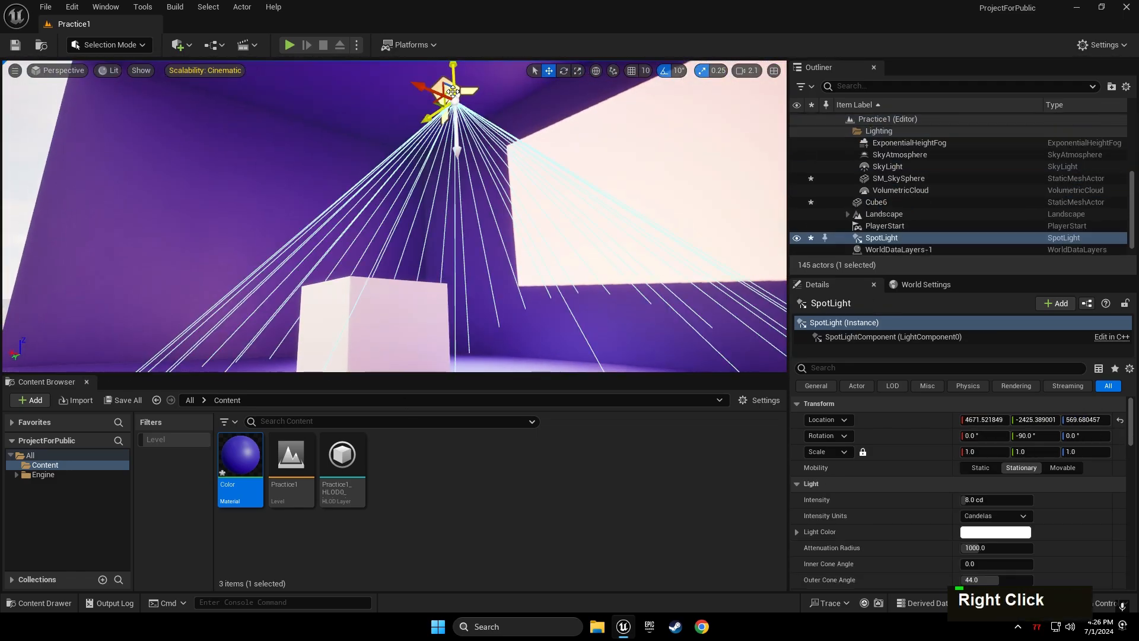
pyautogui.moveTo(392, 373); pyautogui.dragTo(392, 516)
pyautogui.moveTo(788, 192); pyautogui.dragTo(838, 192)
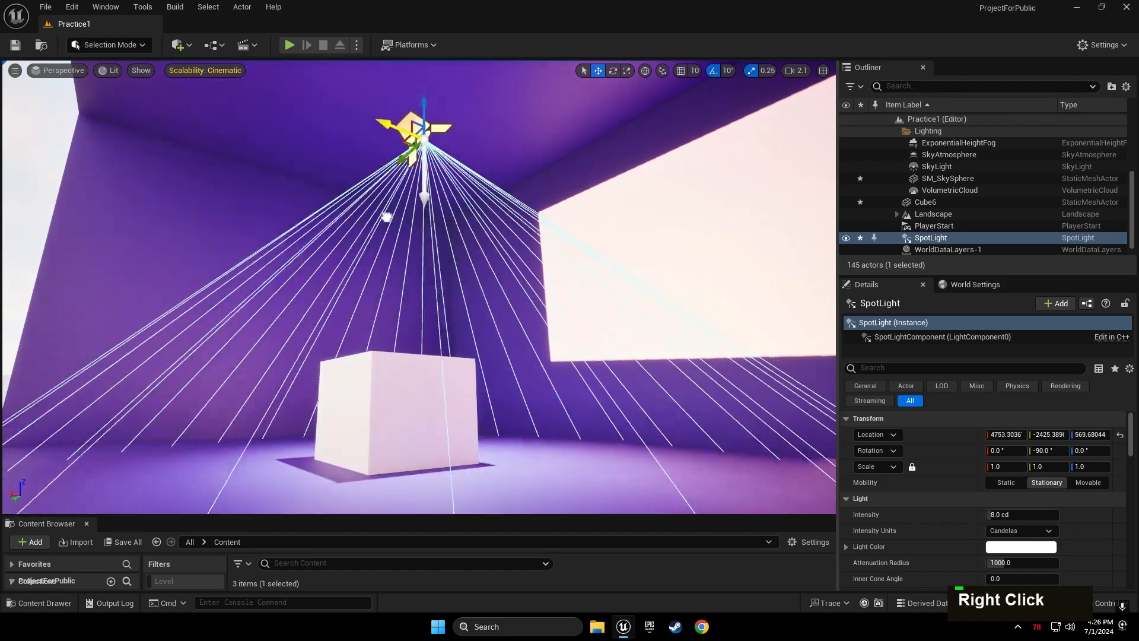
pyautogui.scroll(-2, 866, 478)
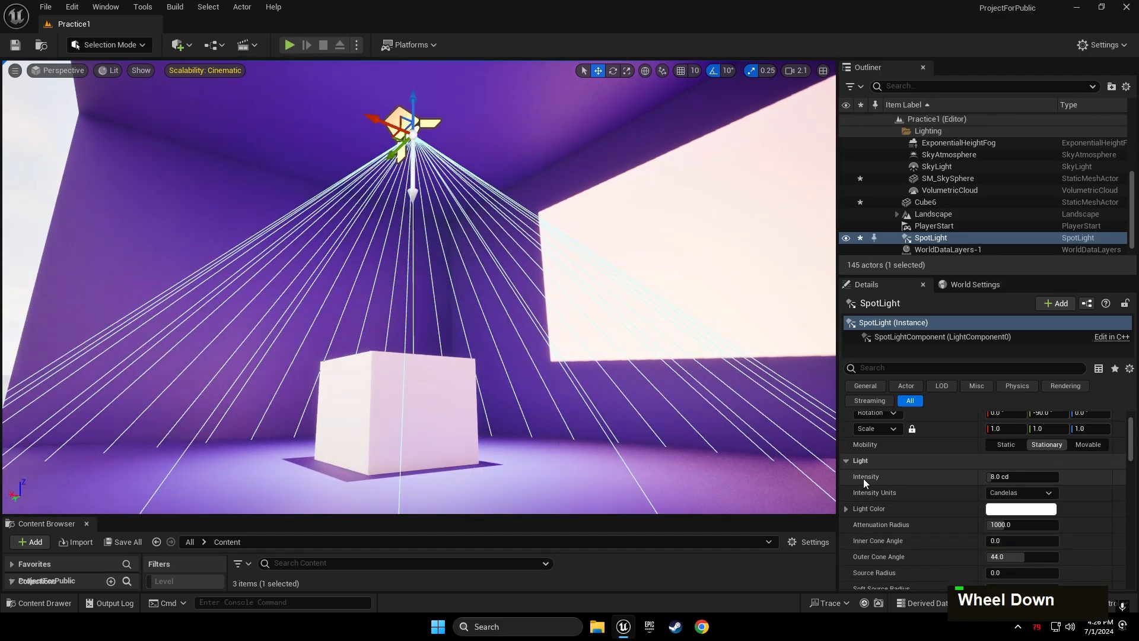
# Set the spotlight's Intensity to 16 cd, then to 30 cd
pyautogui.click(1014, 479)
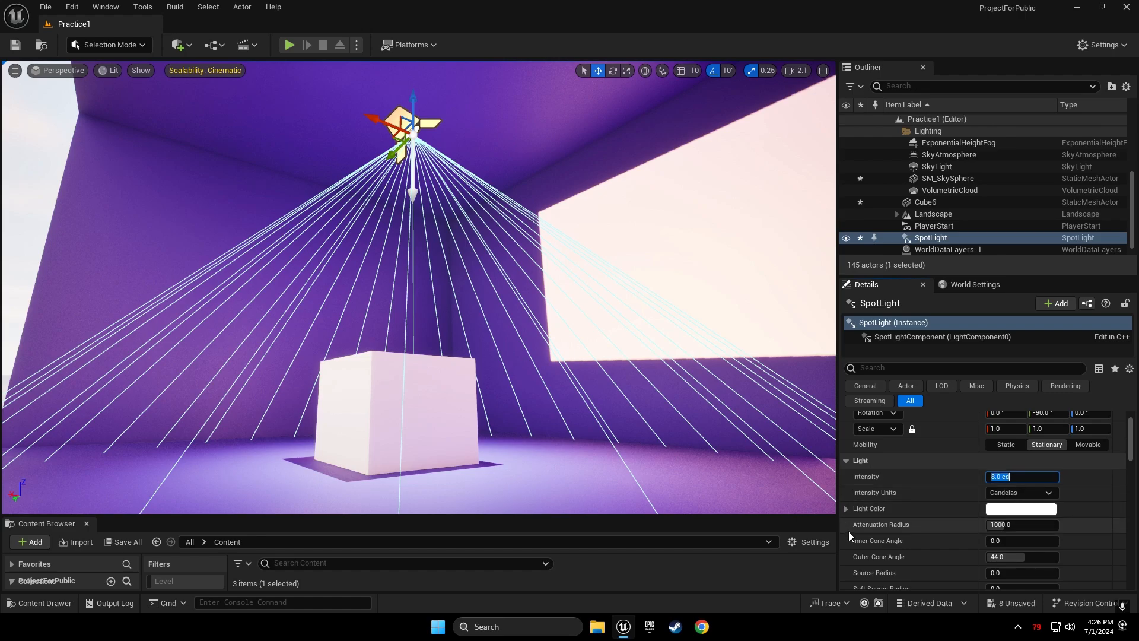
pyautogui.write('16')
pyautogui.press('Return')
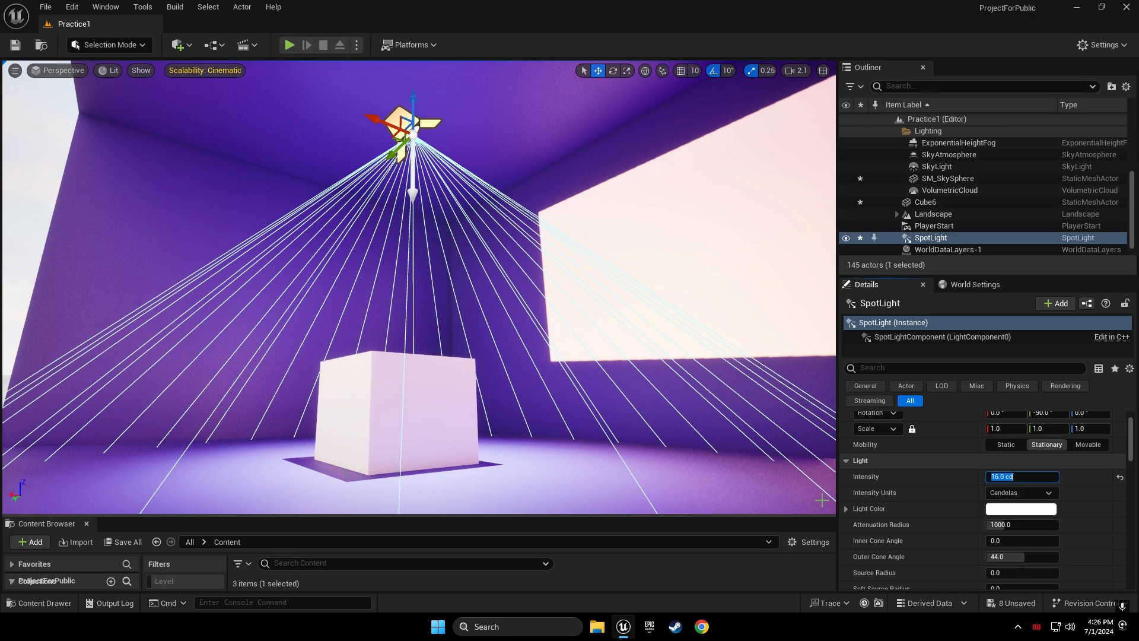
pyautogui.write('30')
pyautogui.press('Return')
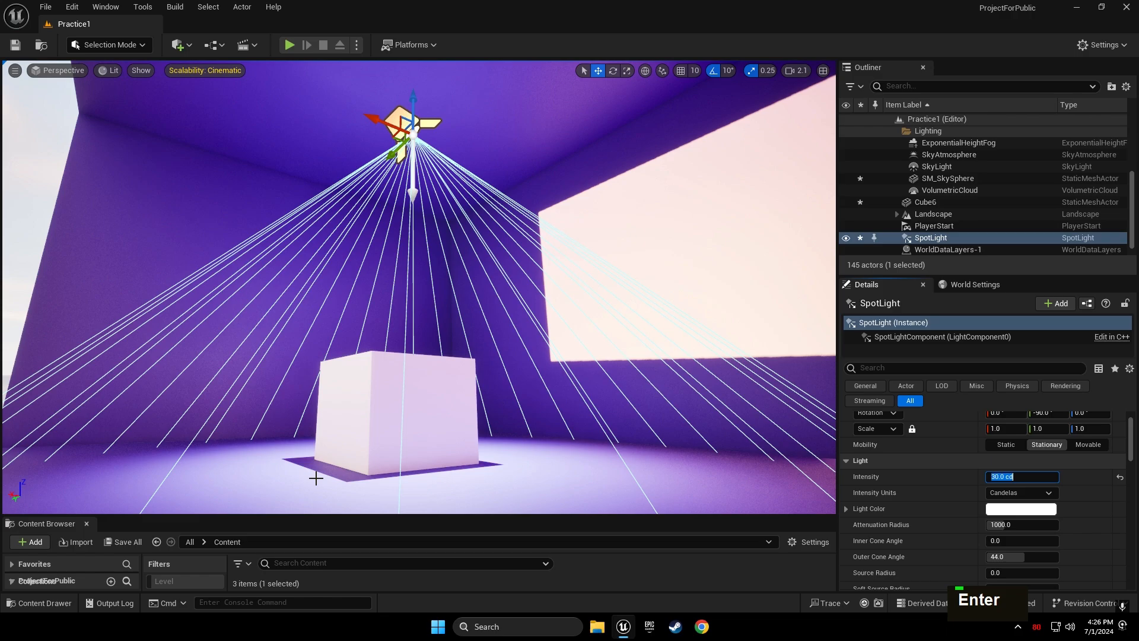
# Rotate the sun lower with Ctrl+L so the sky turns to dusk, then reselect the spotlight
pyautogui.moveTo(558, 399); pyautogui.dragTo(501, 402, button='right')
pyautogui.click(181, 256)
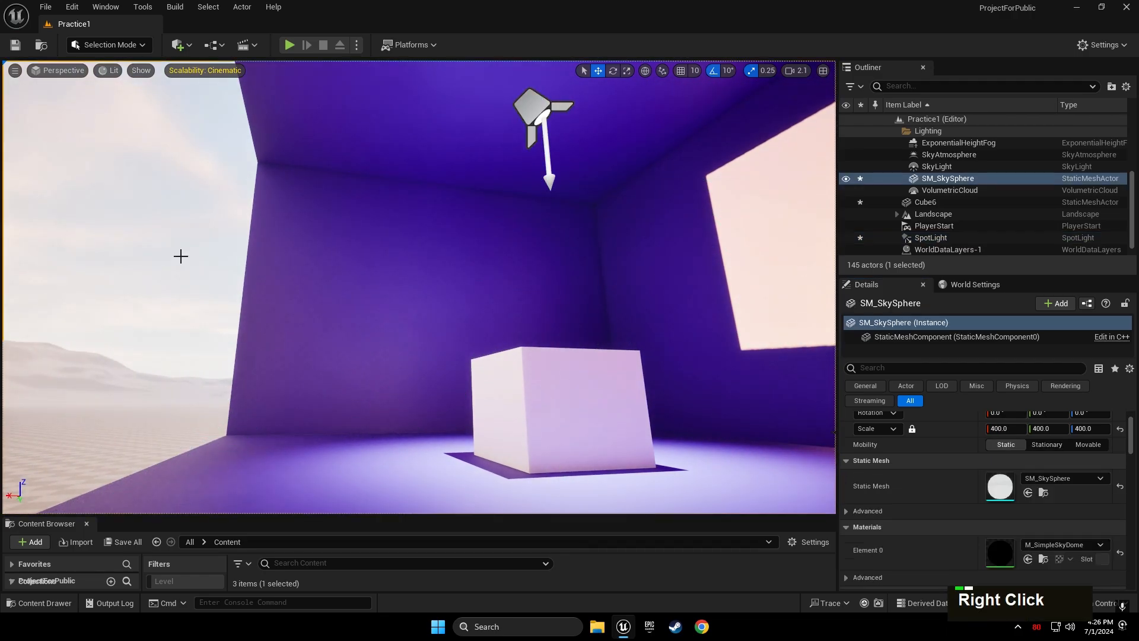
pyautogui.hotkey('ctrl', 'l')
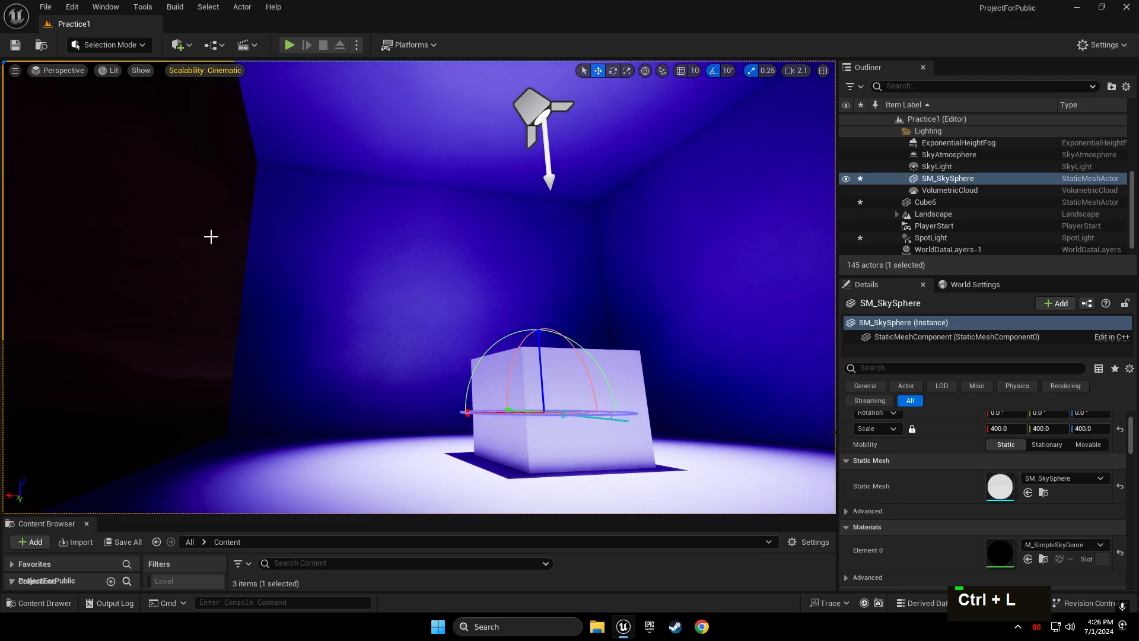
pyautogui.moveTo(210, 237); pyautogui.dragTo(266, 321, button='right')
pyautogui.press('a')
pyautogui.moveTo(406, 336); pyautogui.dragTo(296, 326, button='right')
pyautogui.press('d')
pyautogui.press('w')
pyautogui.press('a')
pyautogui.moveTo(405, 233); pyautogui.dragTo(474, 234, button='right')
pyautogui.press('d')
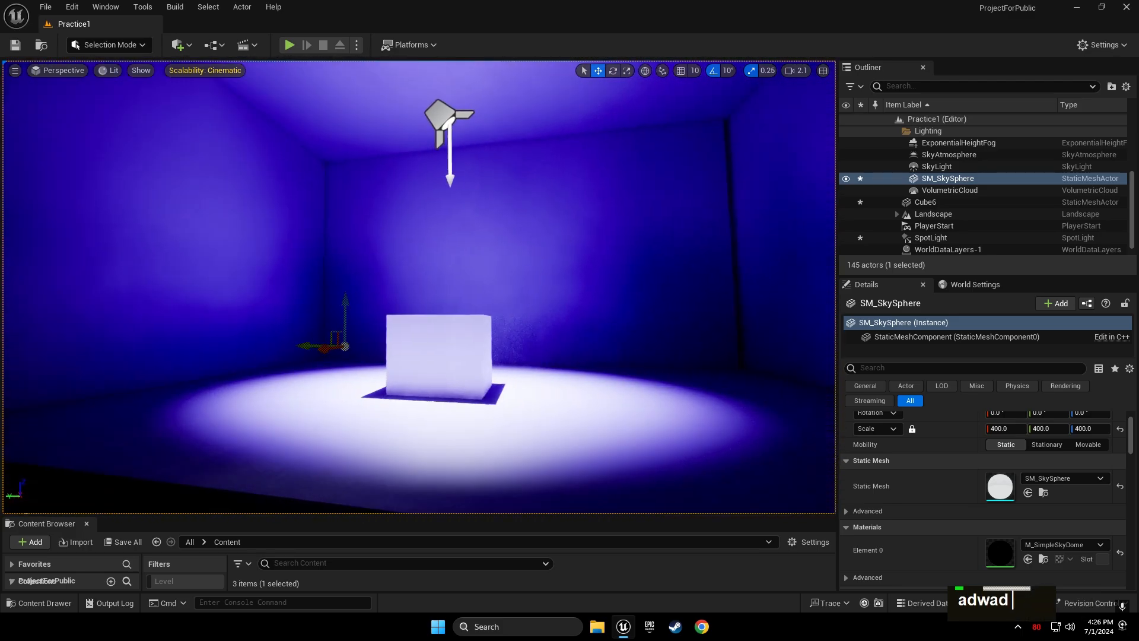
pyautogui.click(367, 118)
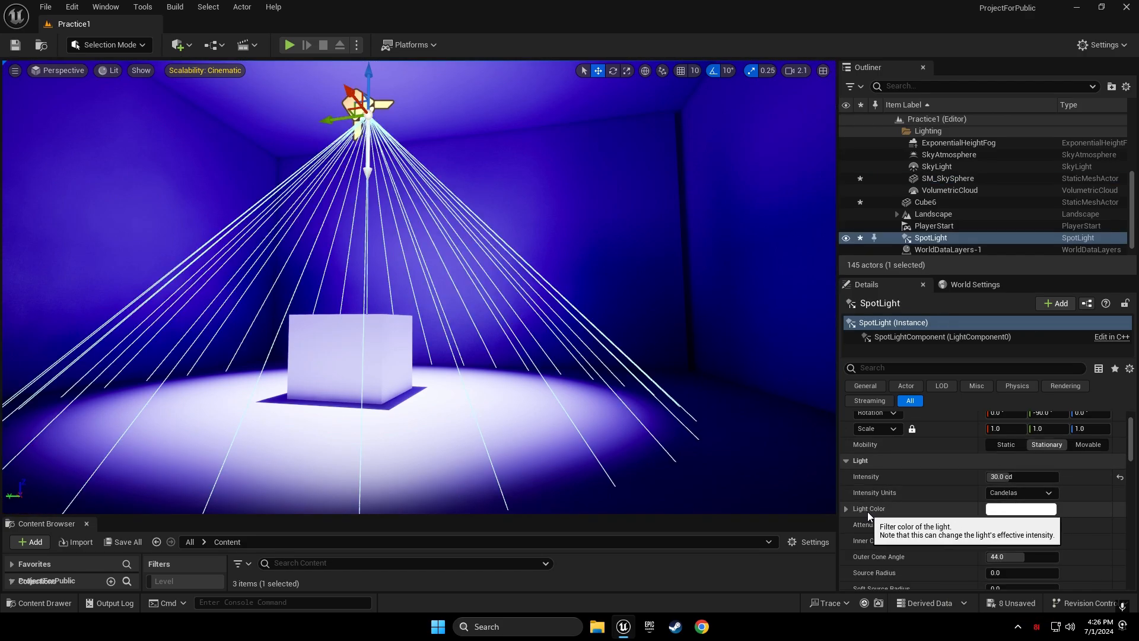
# Change the spotlight's Light Color to lavender purple, sRGB 9F80FF
pyautogui.click(1020, 509)
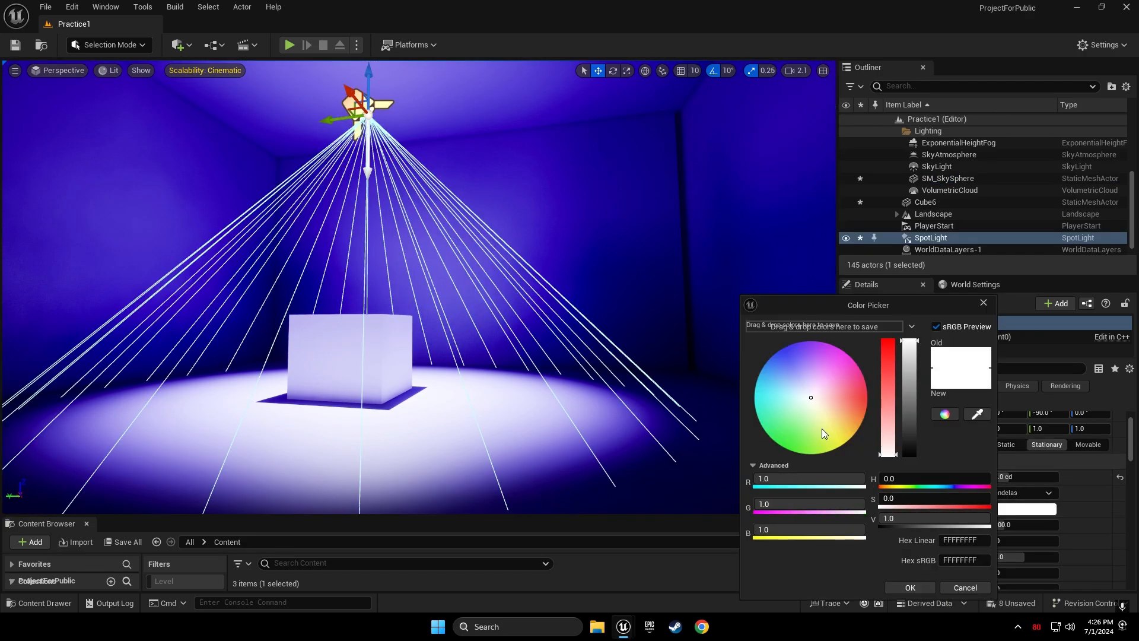
pyautogui.moveTo(823, 433); pyautogui.dragTo(795, 357)
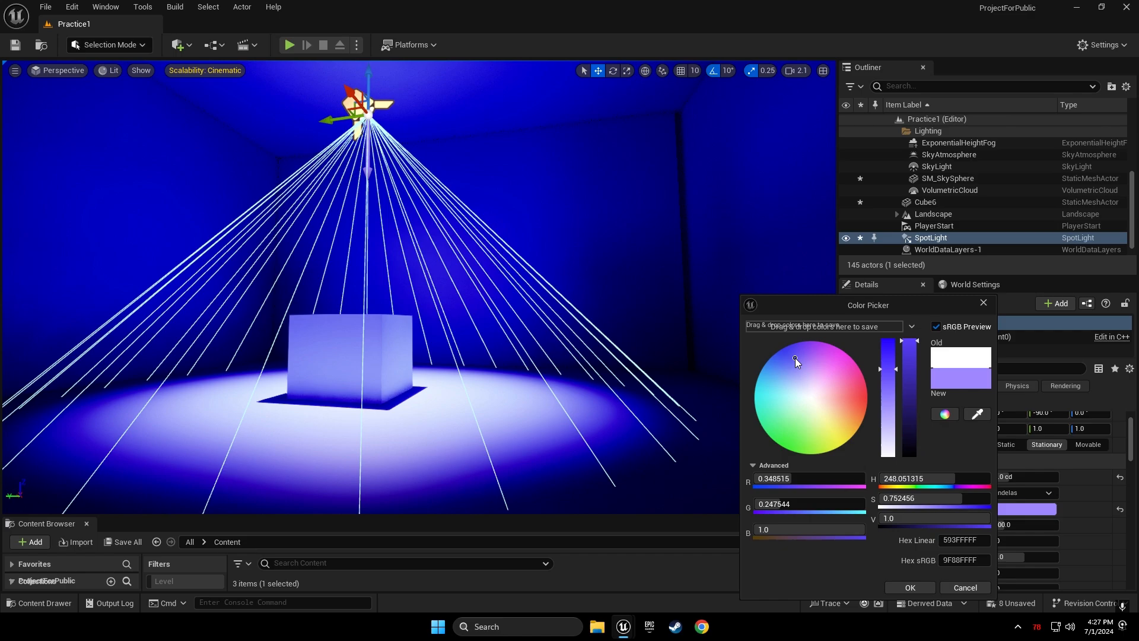
pyautogui.click(920, 589)
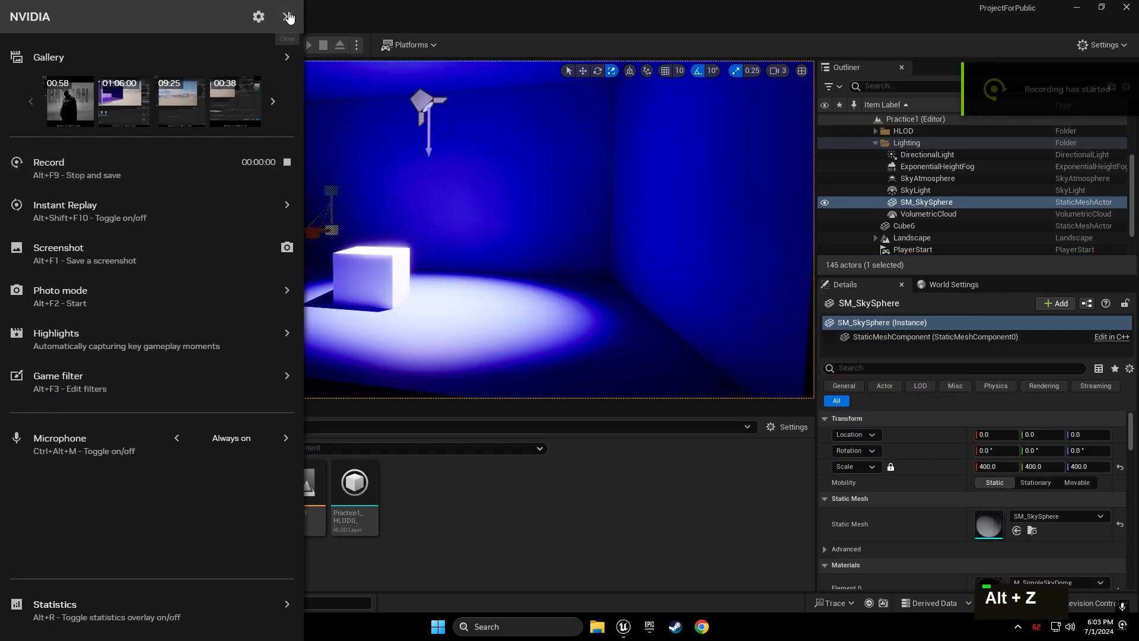
pyautogui.hotkey('alt', 'z')
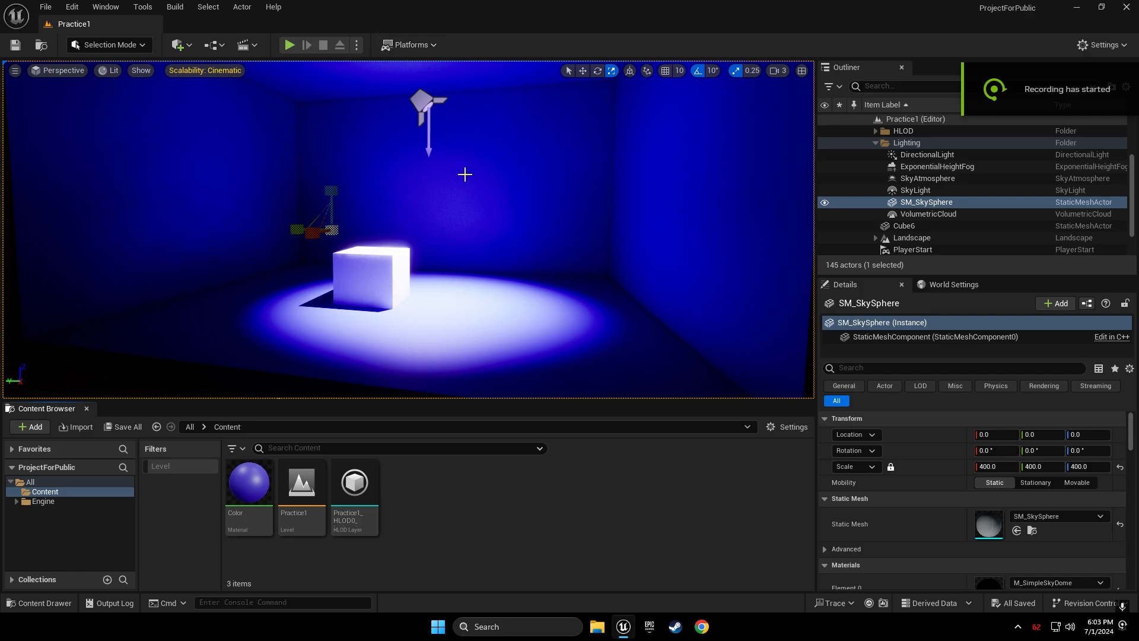
pyautogui.click(97, 382)
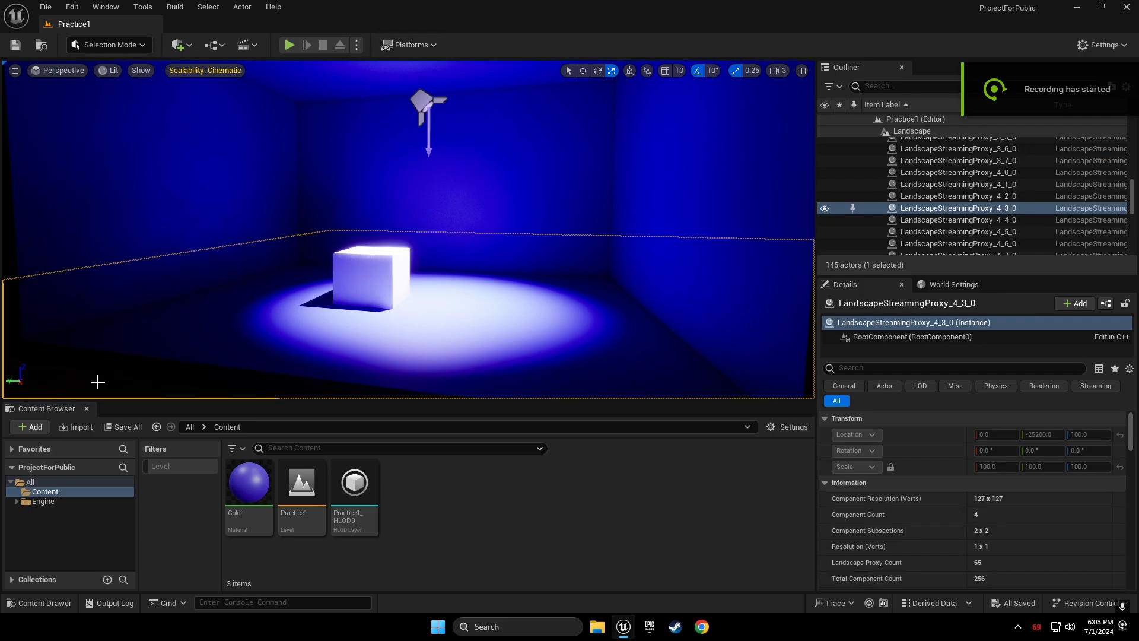
pyautogui.moveTo(87, 303); pyautogui.dragTo(133, 155, button='right')
pyautogui.press('s')
pyautogui.click(133, 155)
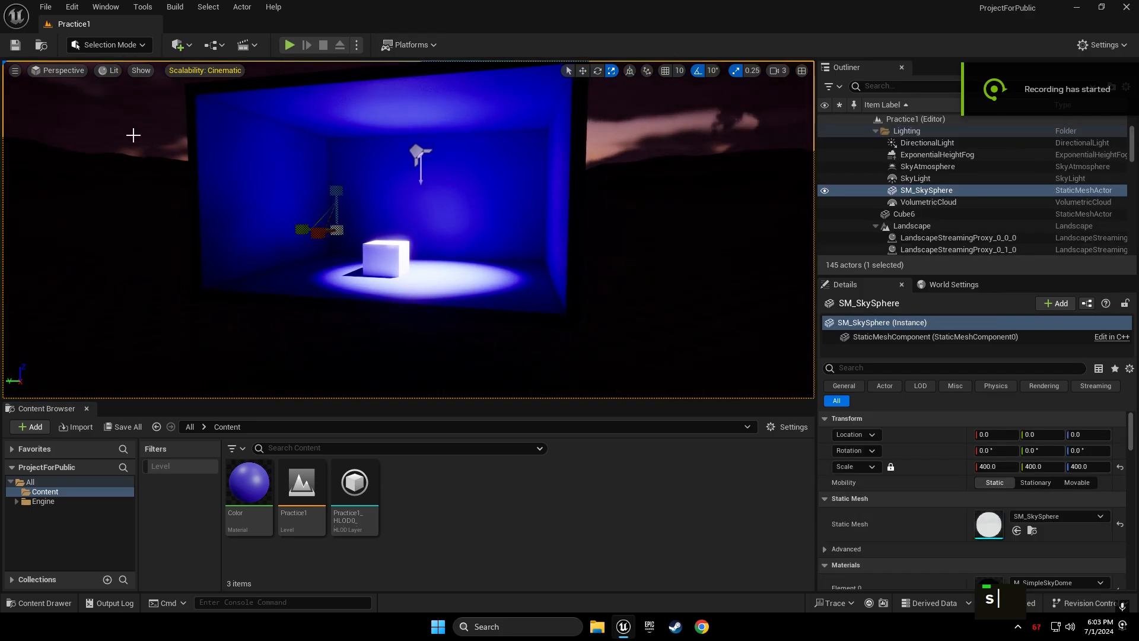
pyautogui.scroll(3, 279, 332)
pyautogui.rightClick(406, 490)
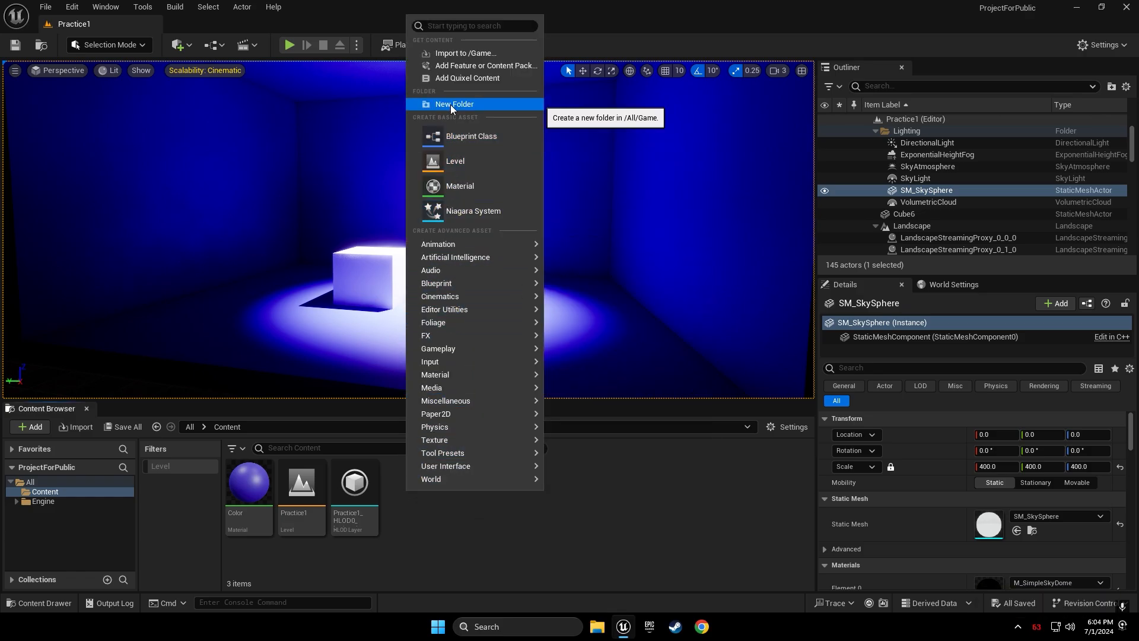
# Make a Project1 folder under Content and go into the empty folder
pyautogui.click(474, 105)
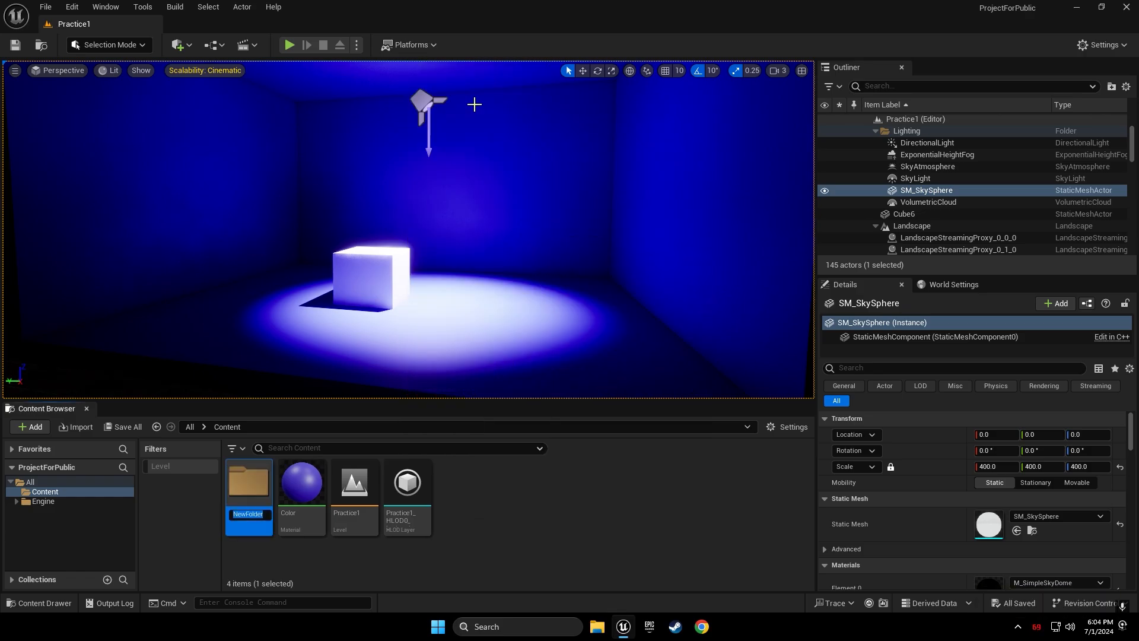
pyautogui.write('Pro')
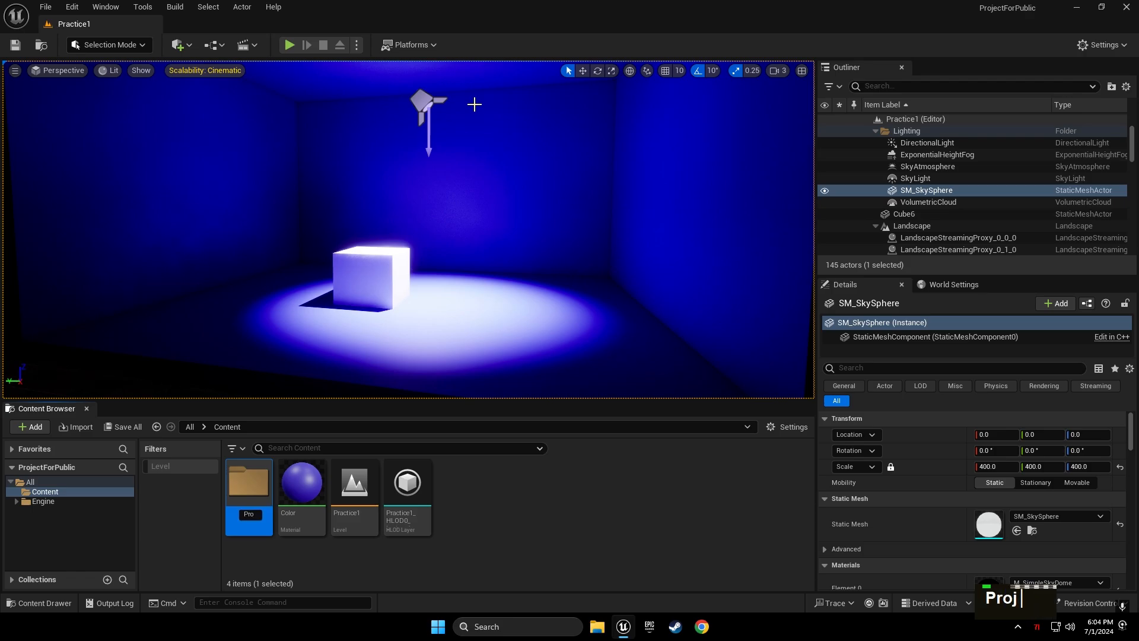
pyautogui.write('ject')
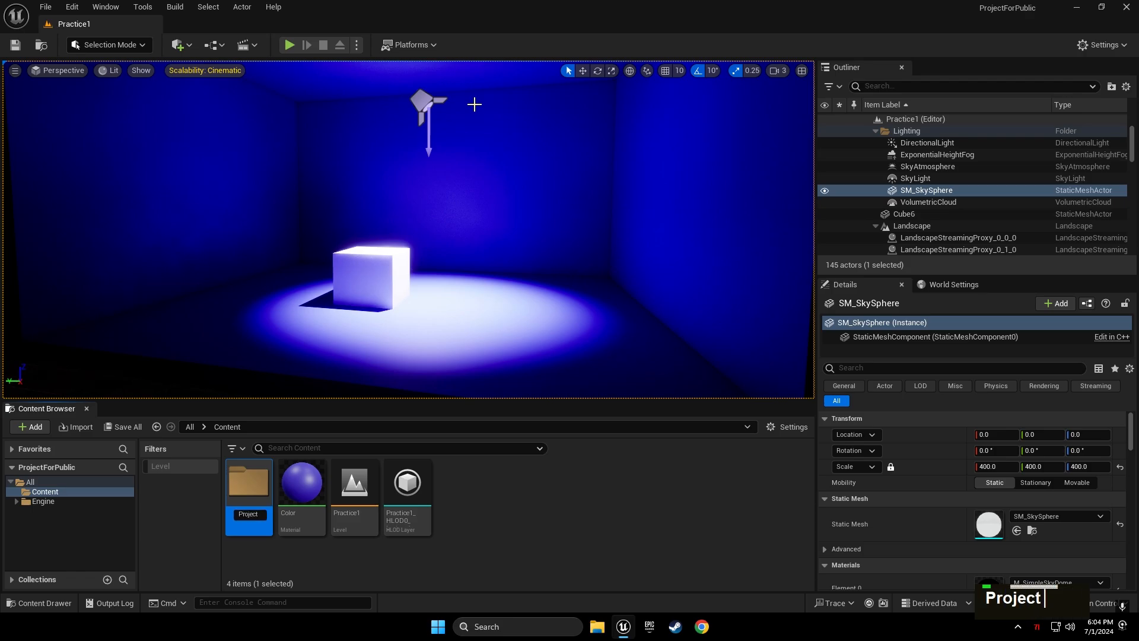
pyautogui.write('1')
pyautogui.press('Return')
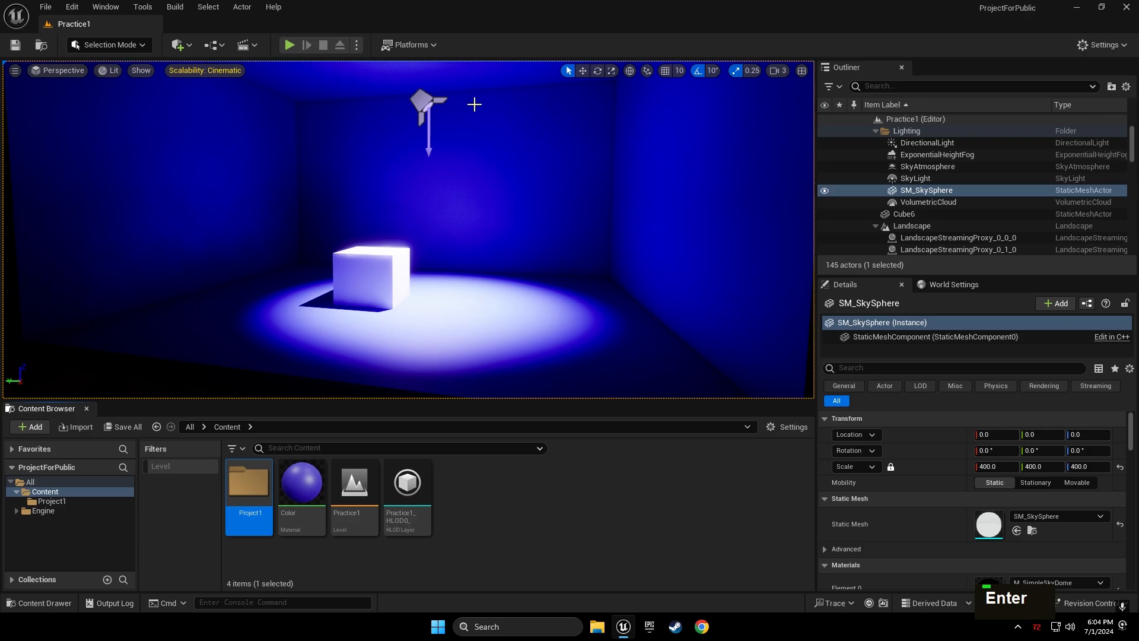
pyautogui.doubleClick(250, 492)
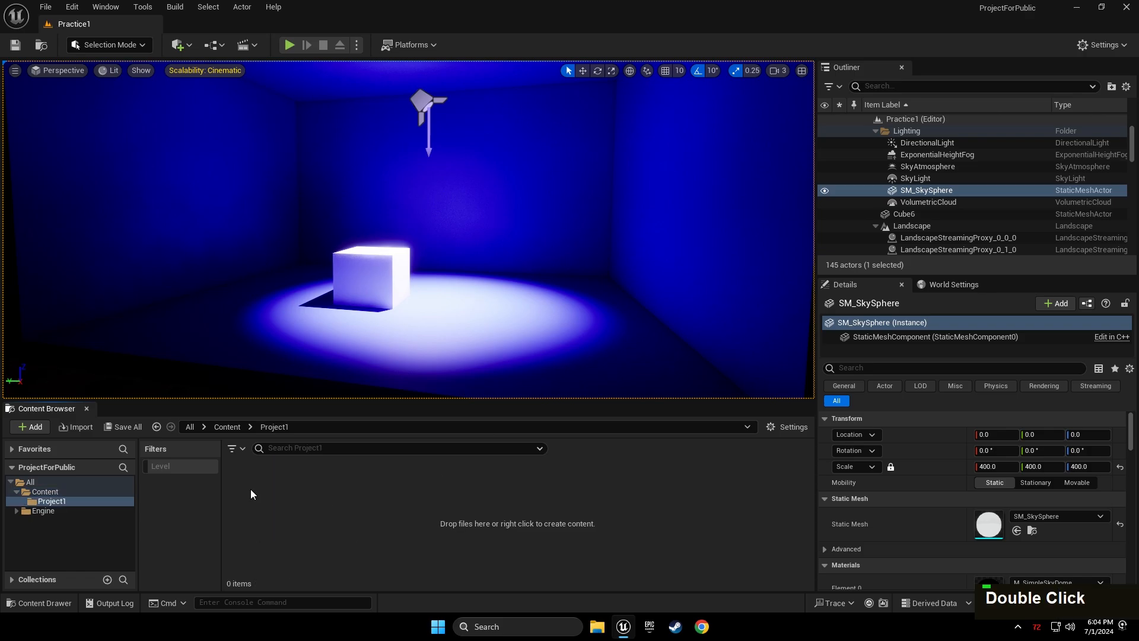
# Add a level asset named 1 in Project1, then save and load the empty level
pyautogui.rightClick(306, 496)
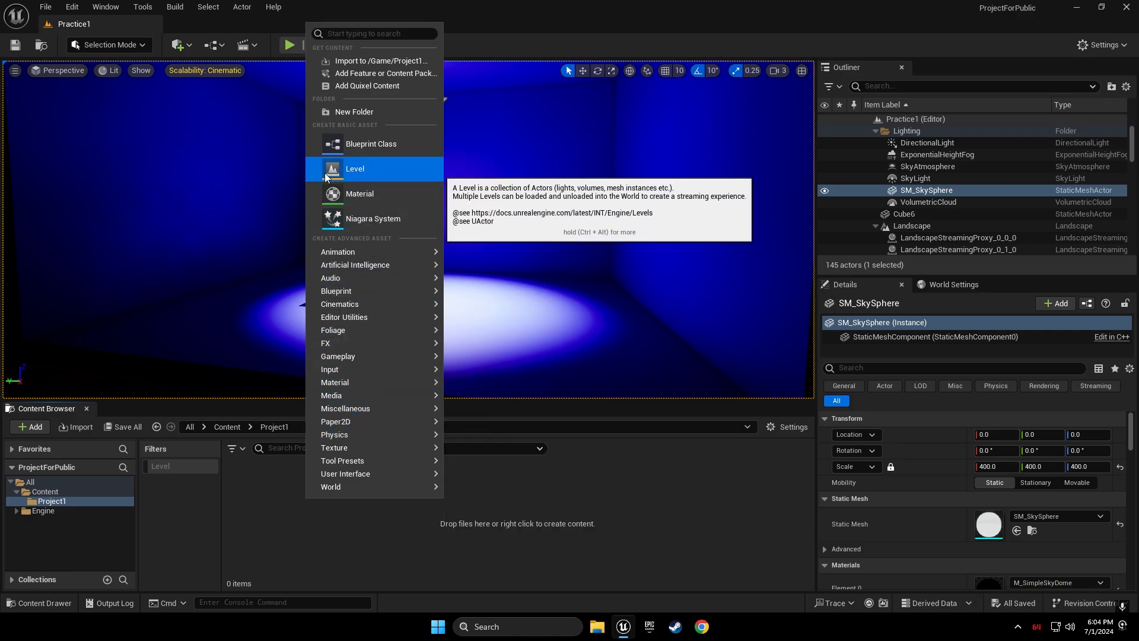
pyautogui.click(237, 491)
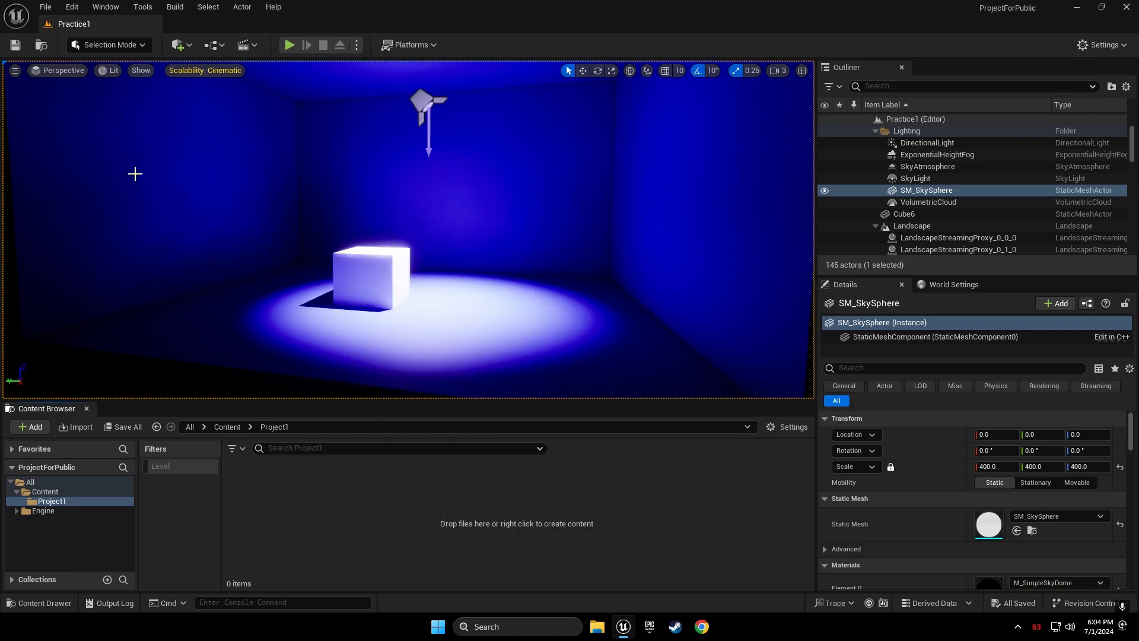
pyautogui.click(45, 7)
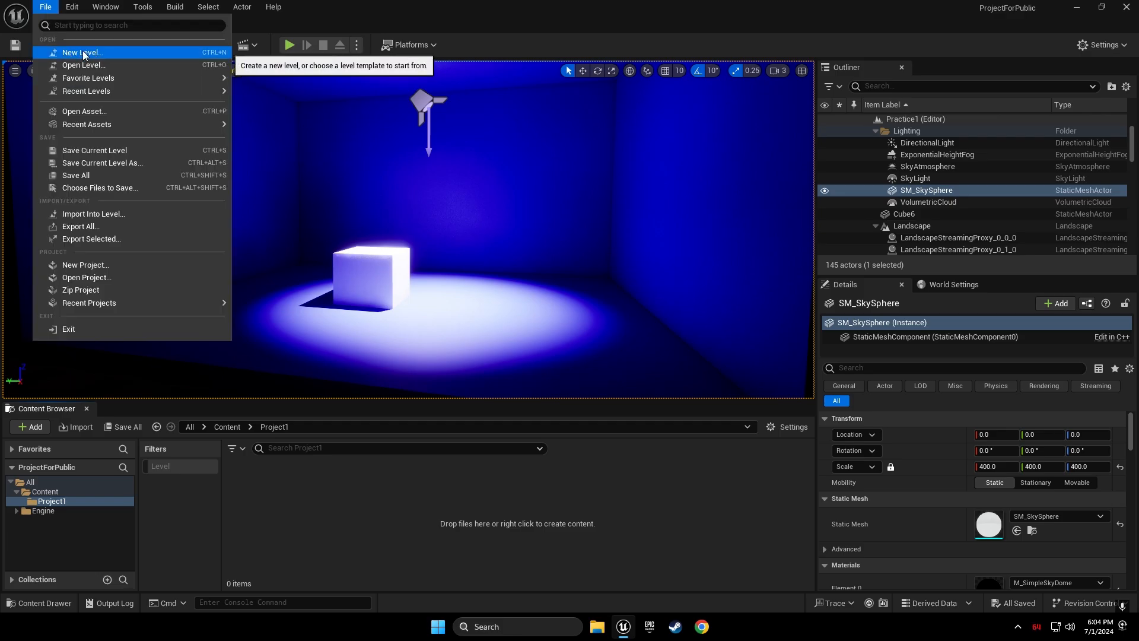
pyautogui.rightClick(255, 518)
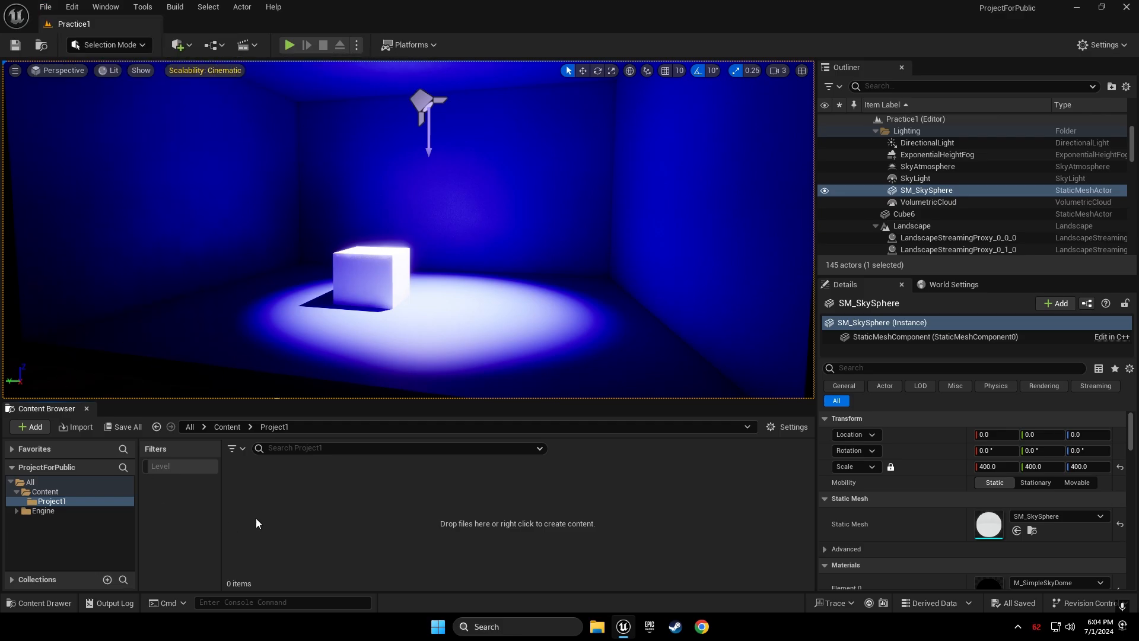
pyautogui.click(292, 187)
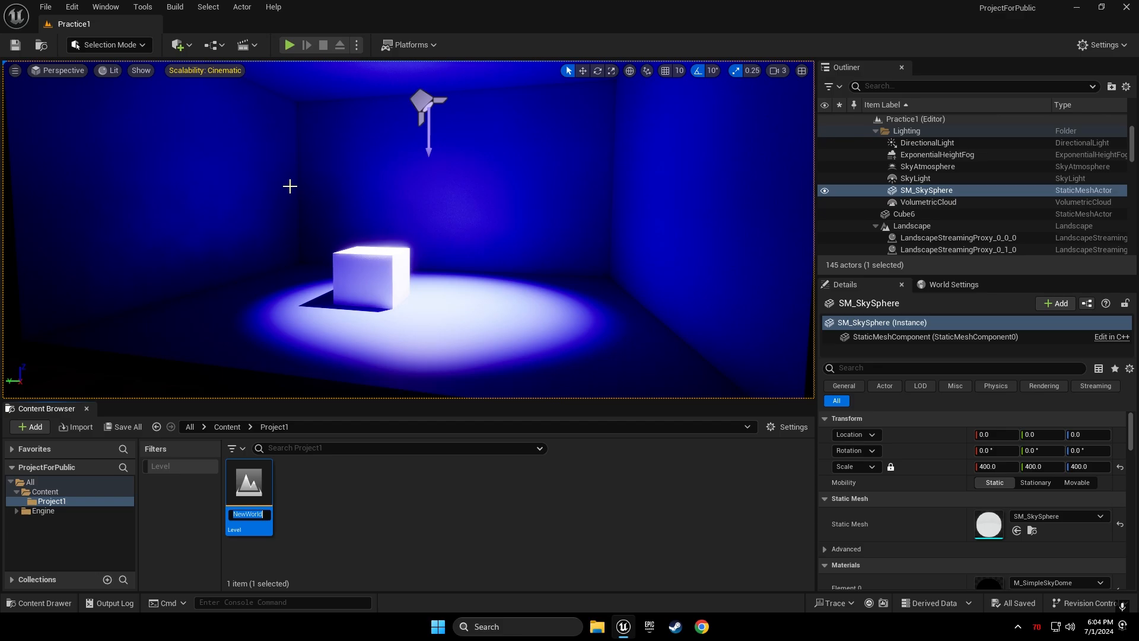
pyautogui.write('1')
pyautogui.press('Return')
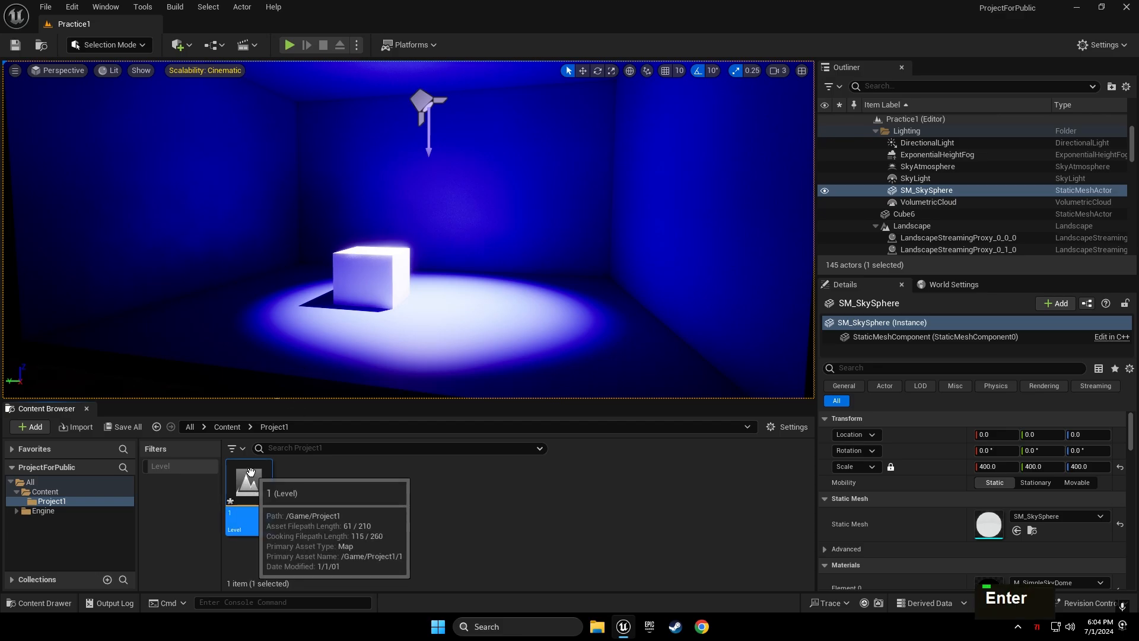
pyautogui.doubleClick(250, 472)
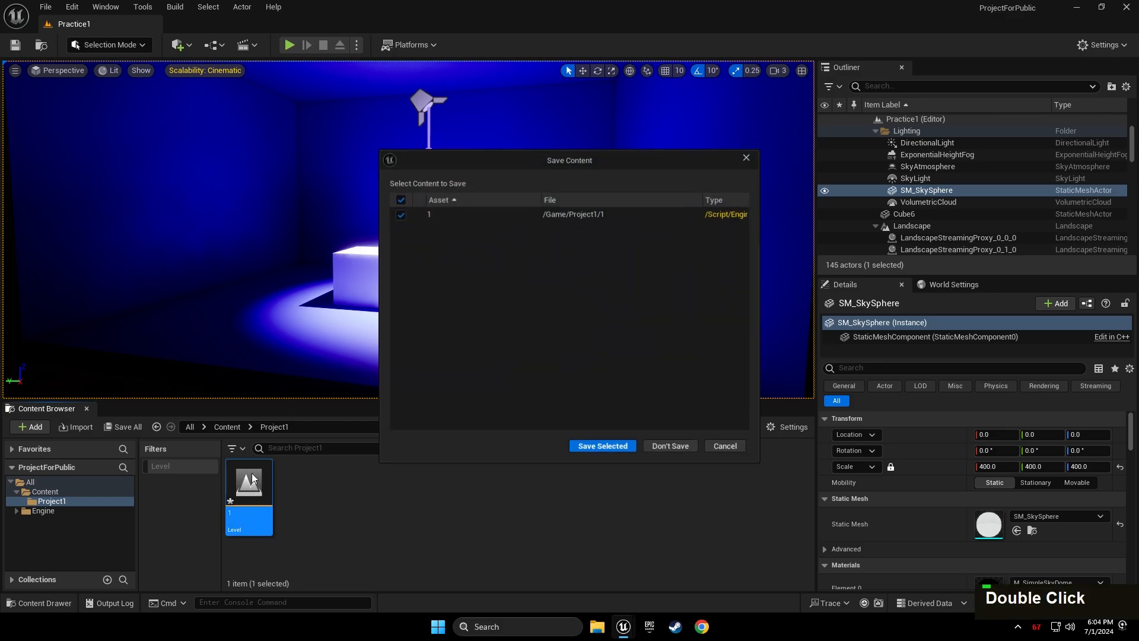
pyautogui.click(620, 446)
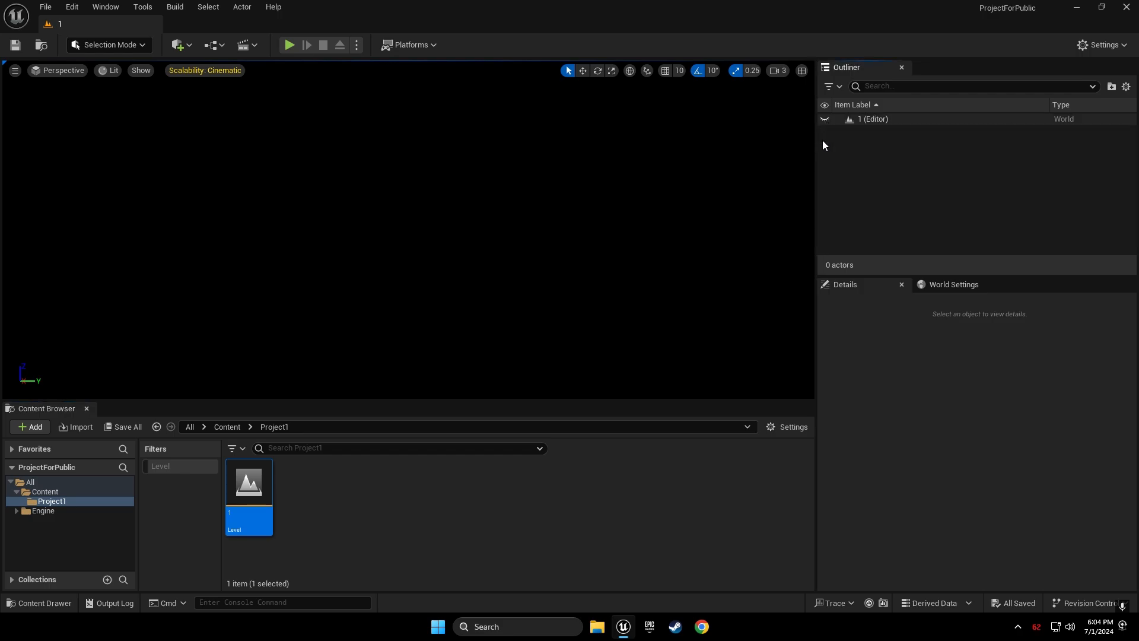
# Use the Env. Light Mixer to add Sky Light, Directional Light, Sky Atmosphere, Volumetric Cloud and Height Fog
pyautogui.click(112, 12)
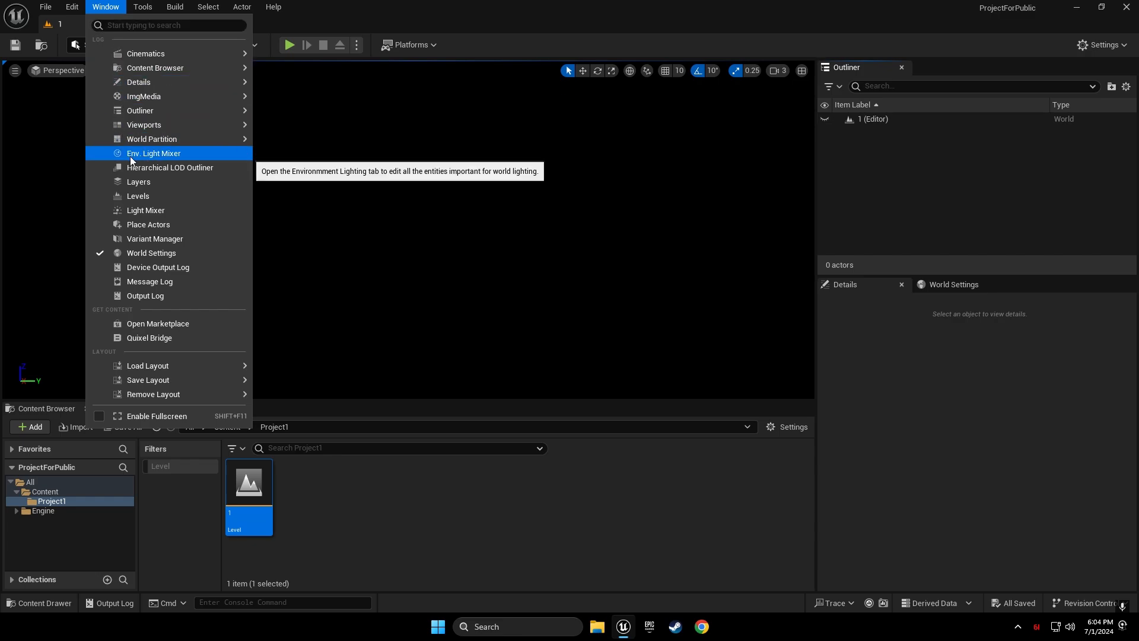
pyautogui.click(168, 153)
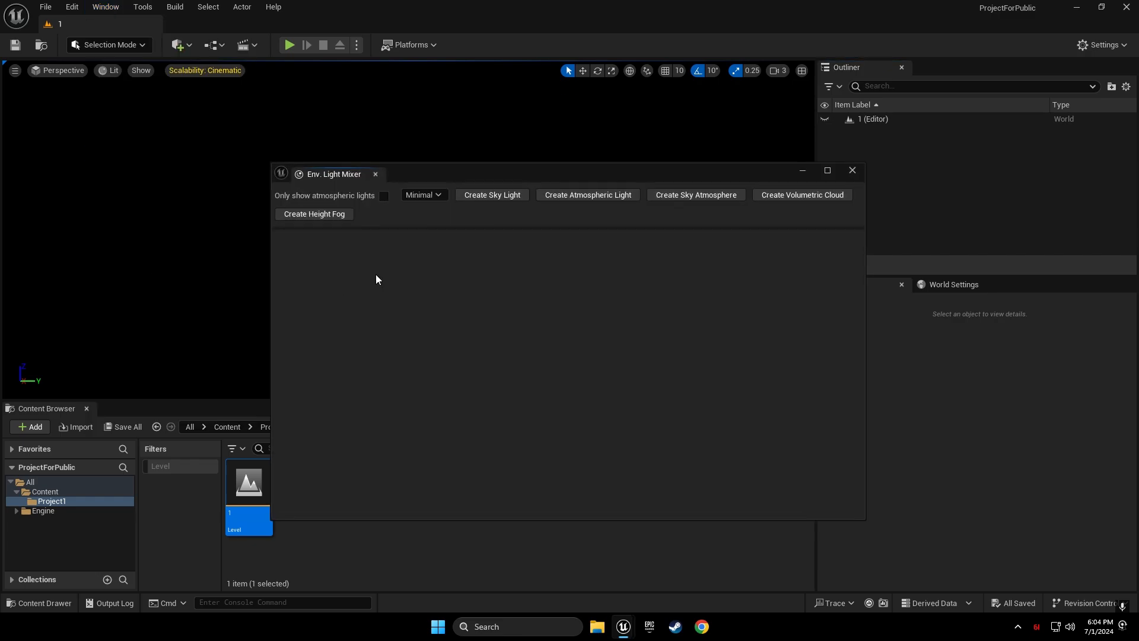
pyautogui.click(460, 195)
pyautogui.click(461, 194)
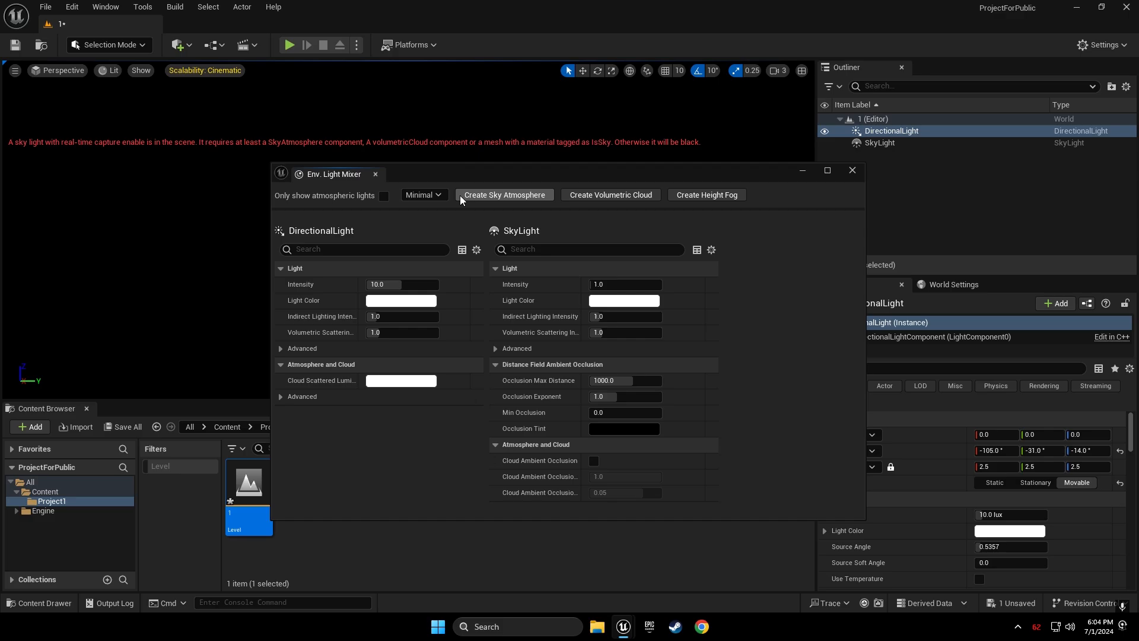
pyautogui.click(460, 194)
pyautogui.click(460, 195)
pyautogui.click(461, 195)
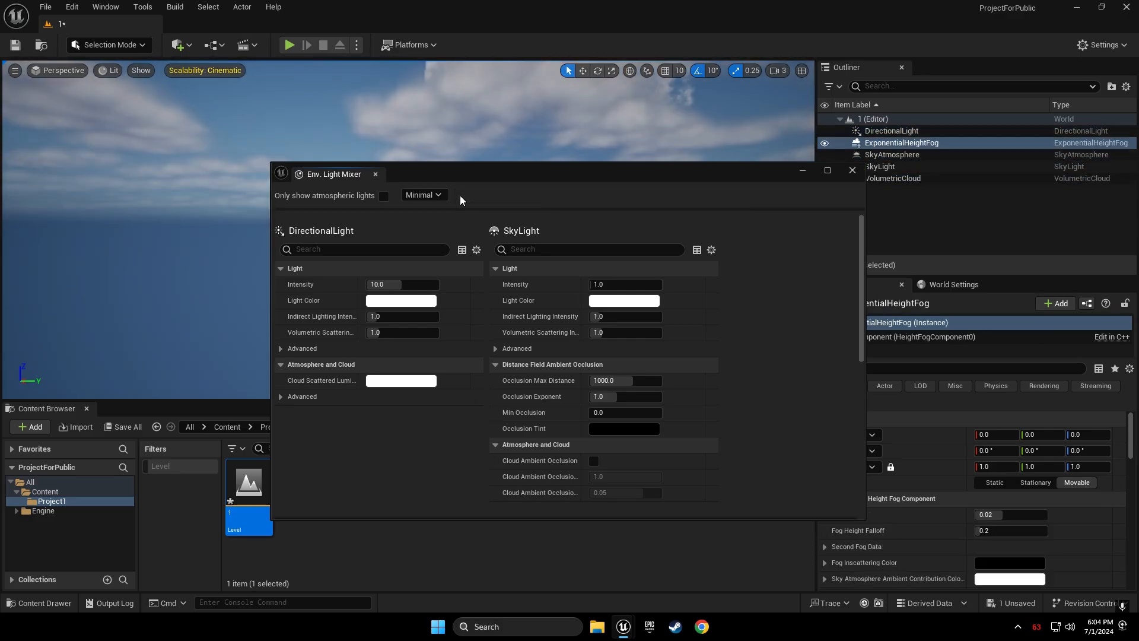
pyautogui.click(849, 171)
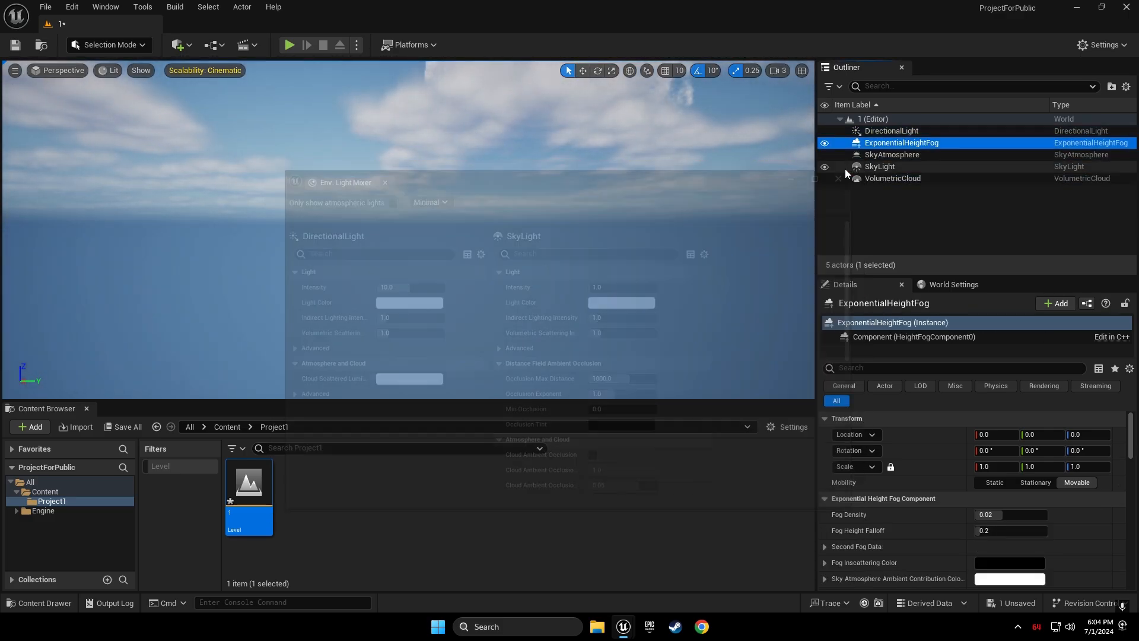
# In Landscape mode, create a flat default landscape of 8 × 8 components (505 × 505 resolution)
pyautogui.click(99, 47)
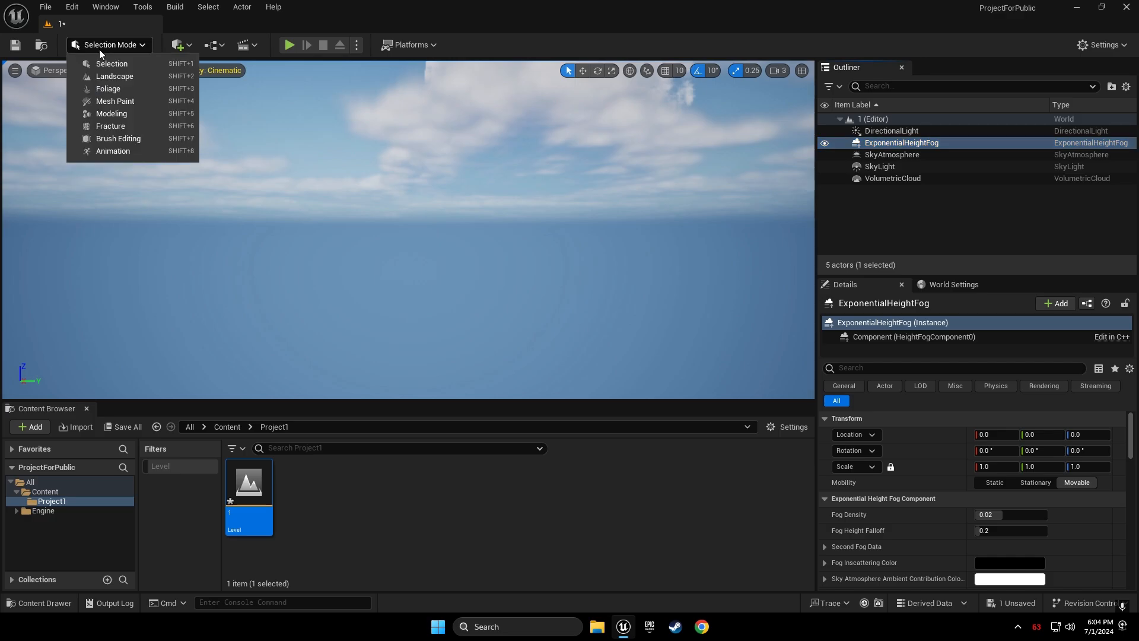
pyautogui.click(117, 75)
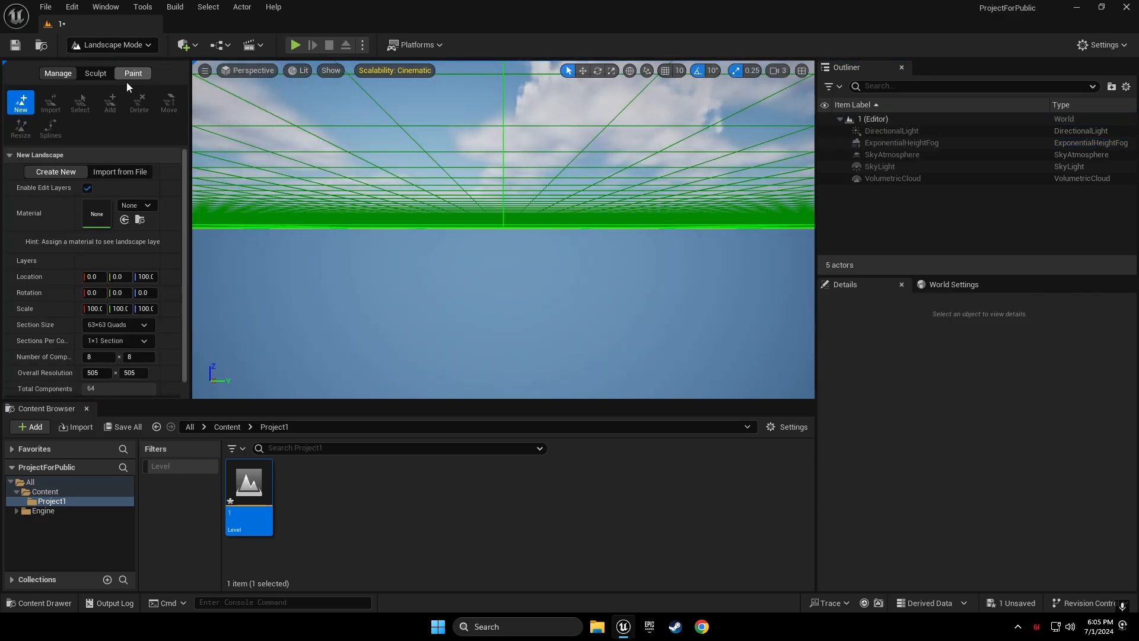
pyautogui.scroll(-1, 166, 187)
pyautogui.scroll(1, 166, 187)
pyautogui.moveTo(422, 193); pyautogui.dragTo(446, 208, button='right')
pyautogui.press('e')
pyautogui.press('s')
pyautogui.press('d')
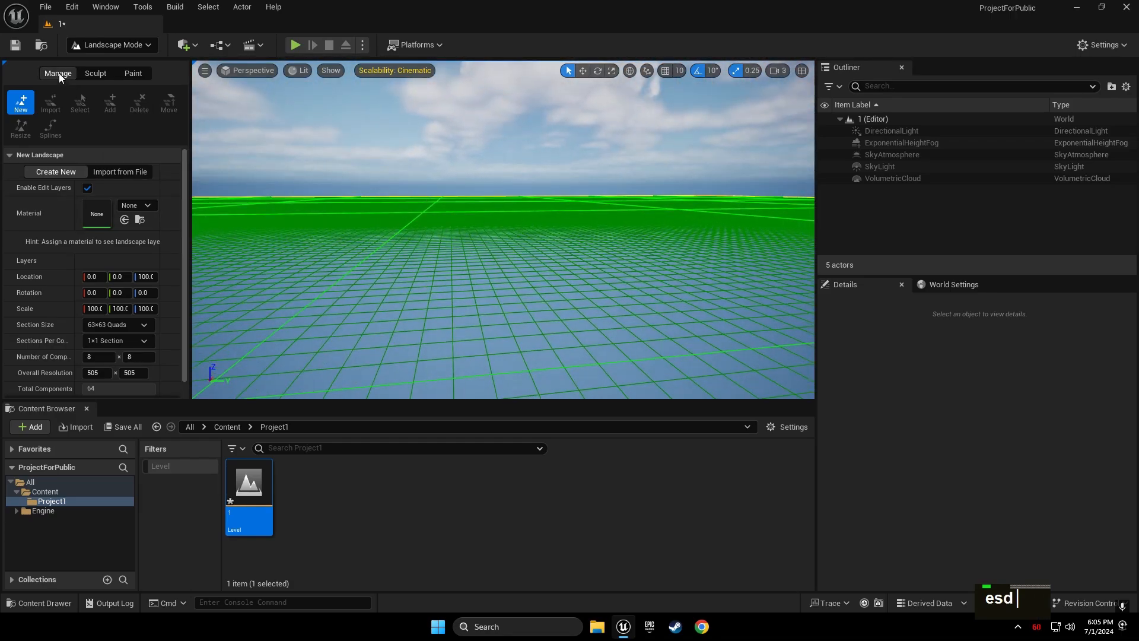
pyautogui.scroll(-1, 160, 213)
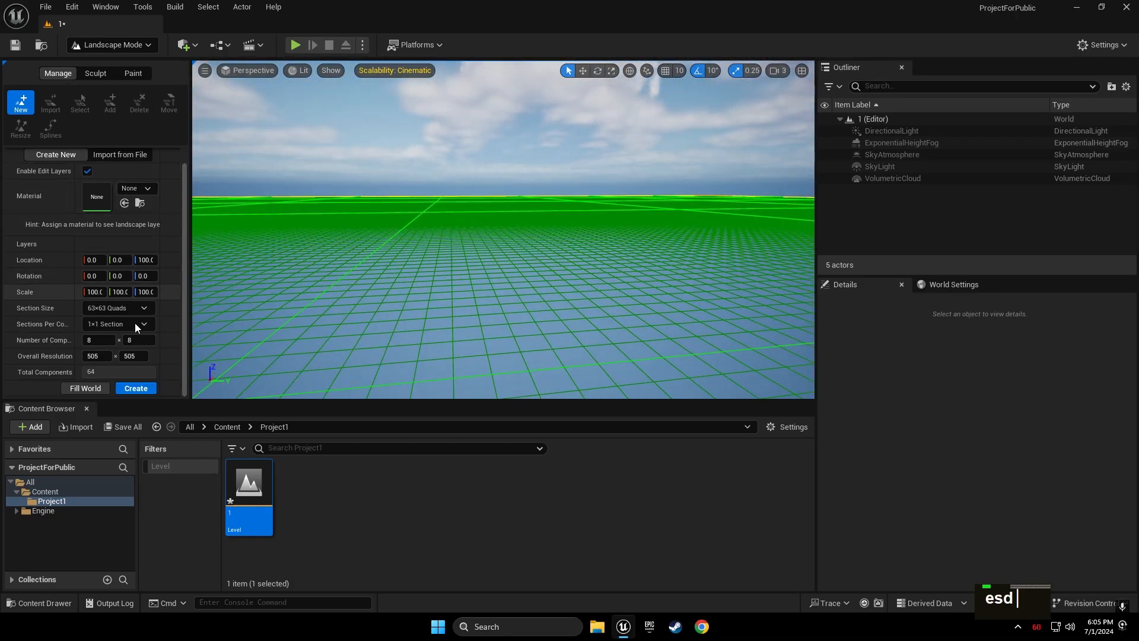
pyautogui.click(129, 389)
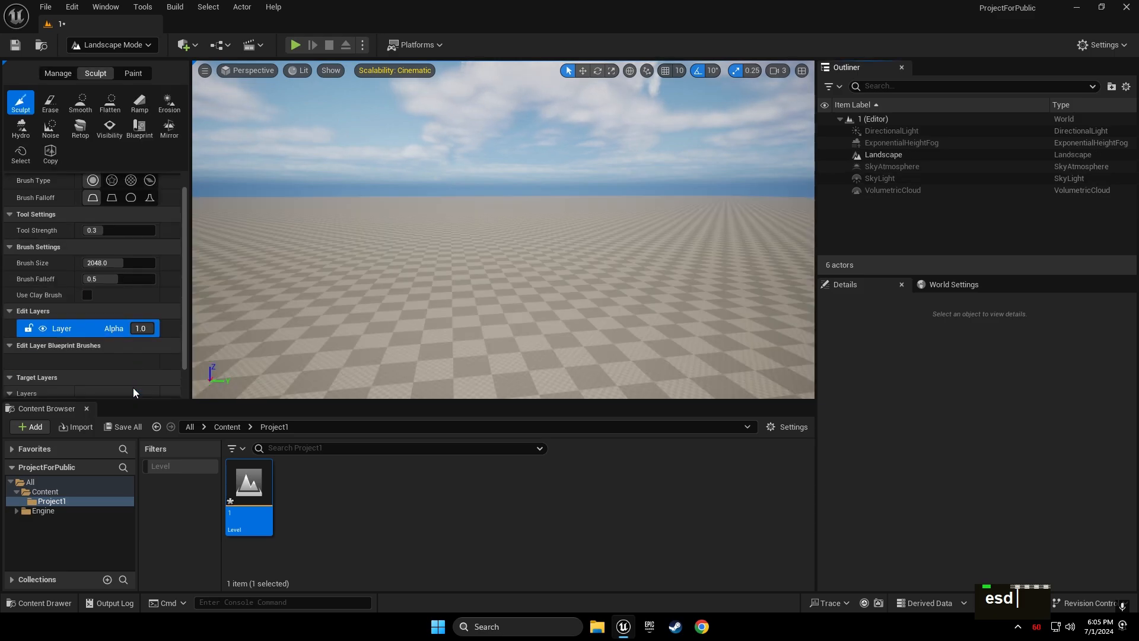
# Look over the new checkered landscape, then return the editor to Selection mode
pyautogui.scroll(-3, 164, 384)
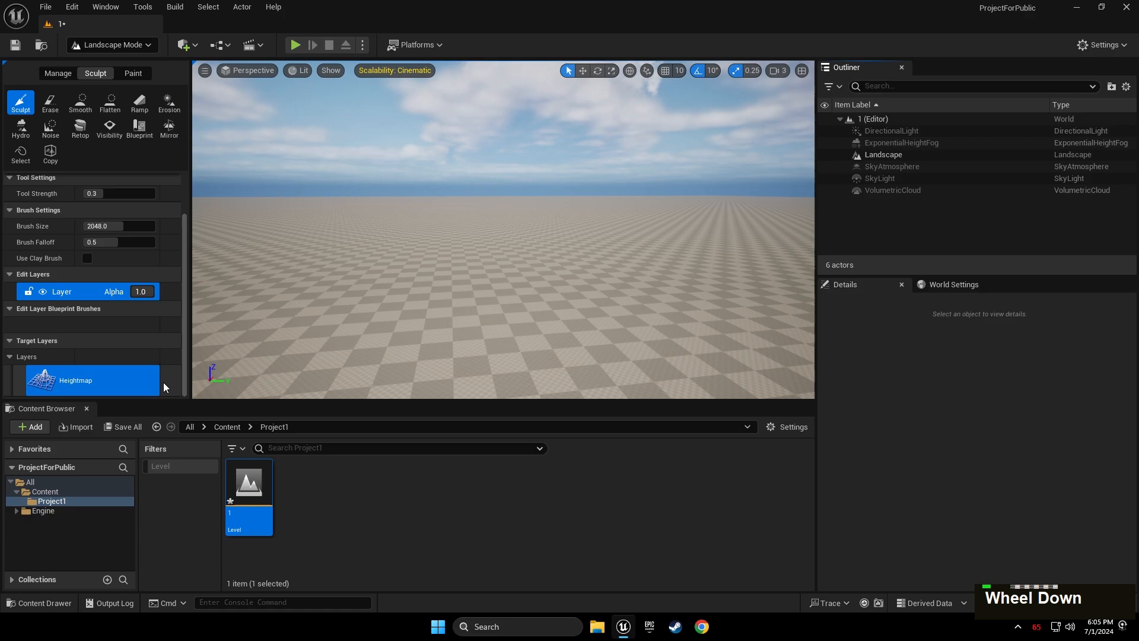
pyautogui.moveTo(498, 285); pyautogui.dragTo(496, 332, button='right')
pyautogui.press('a')
pyautogui.press('w')
pyautogui.press('w')
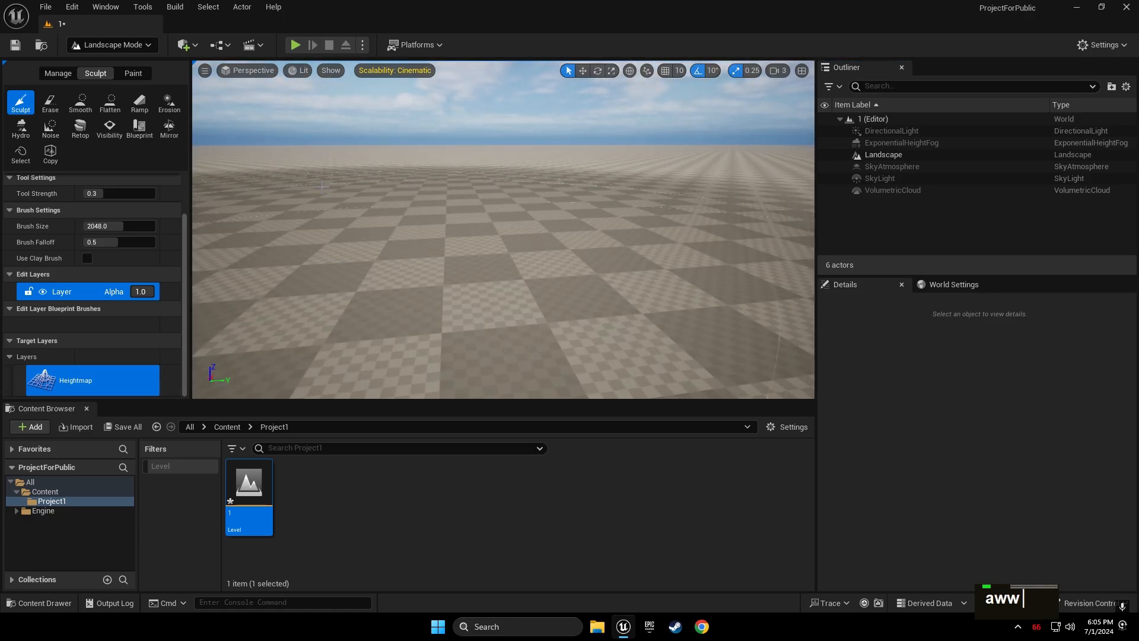
pyautogui.click(104, 46)
pyautogui.click(110, 63)
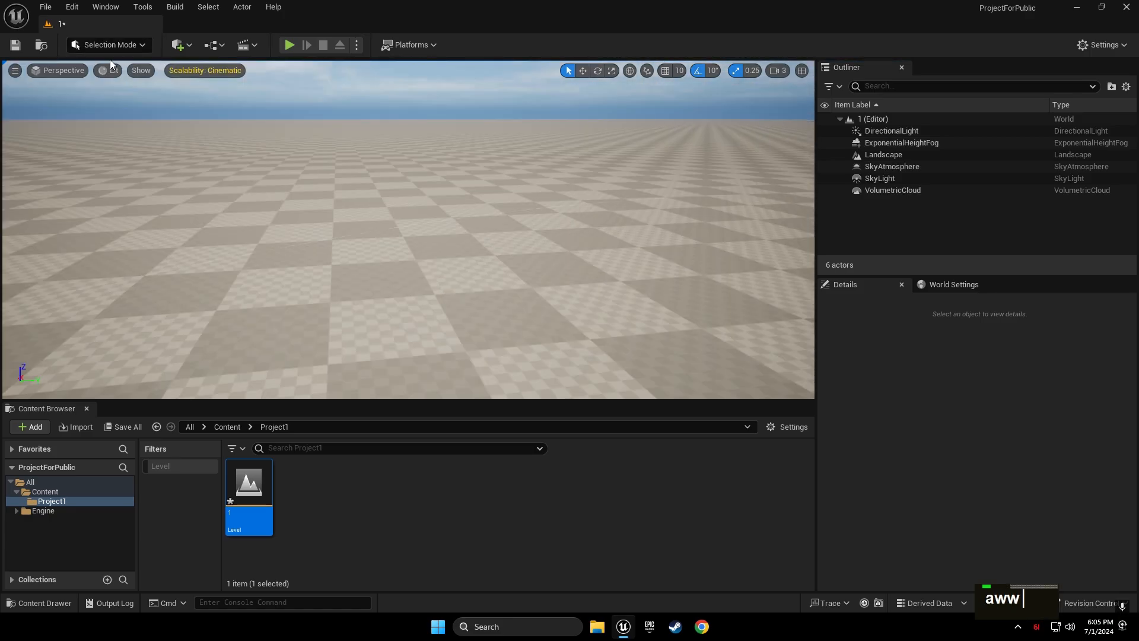
# Open Quixel Bridge through the Content Browser's Add Quixel Content option
pyautogui.moveTo(330, 127); pyautogui.dragTo(321, 106, button='right')
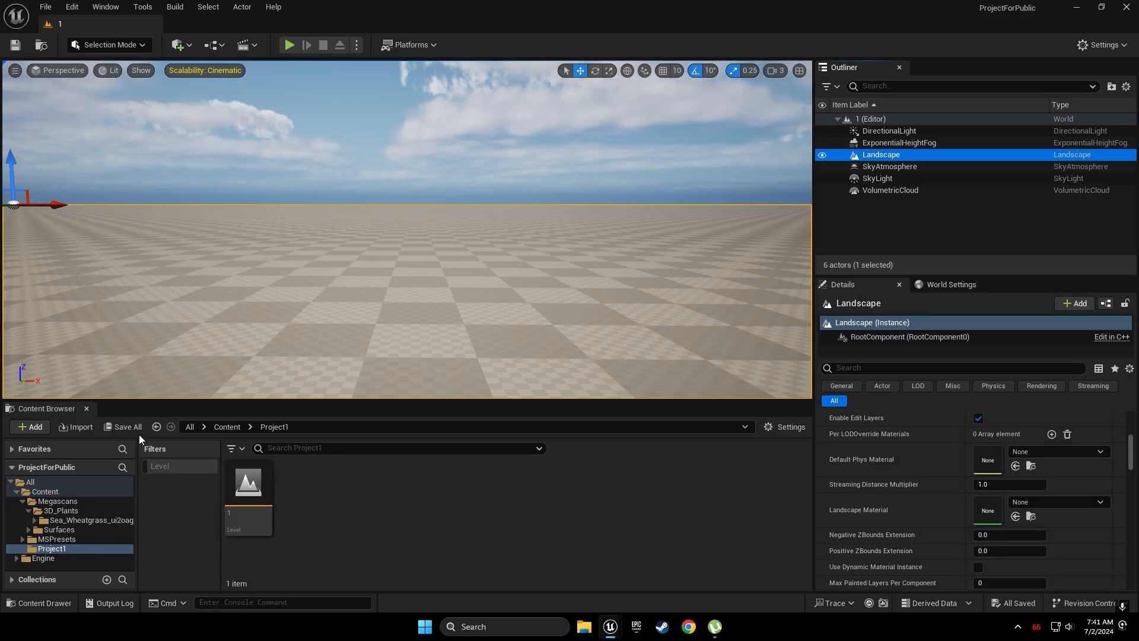
pyautogui.click(38, 428)
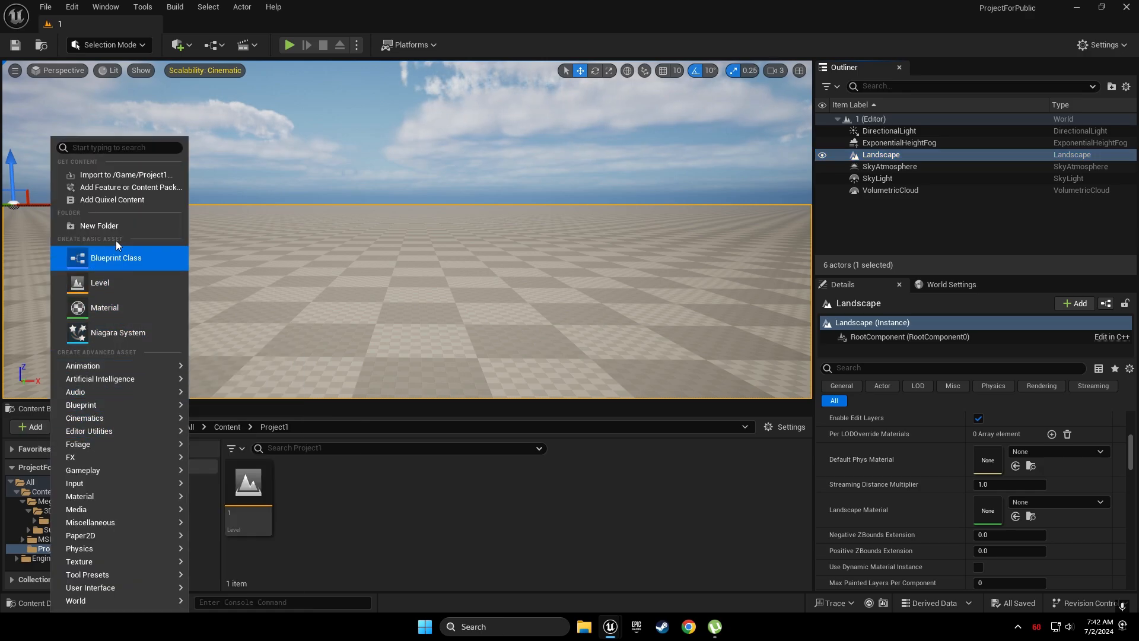
pyautogui.click(150, 204)
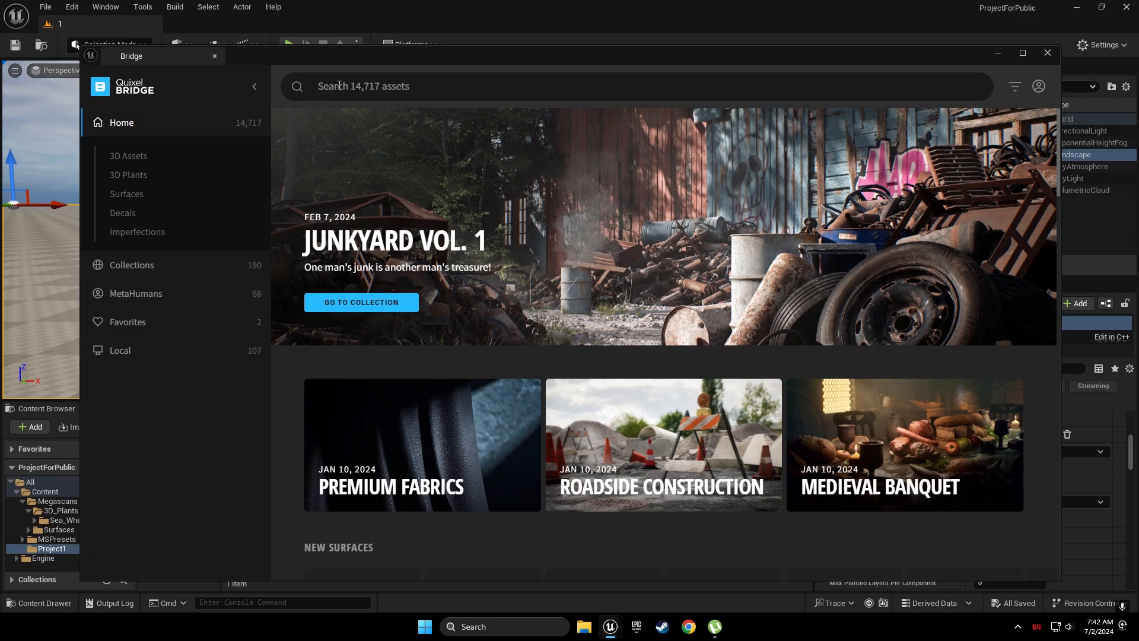
# Search Bridge for 'forest' and open the Nordic Forest Ground Roots Coarse surface details
pyautogui.click(389, 89)
pyautogui.write('forest')
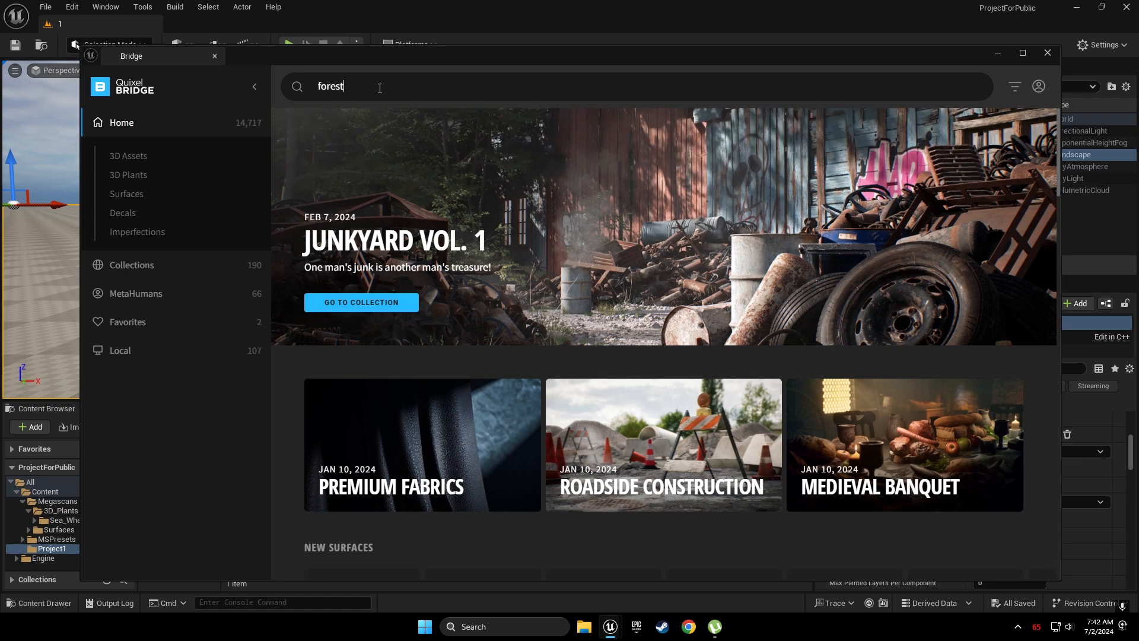
pyautogui.press('Return')
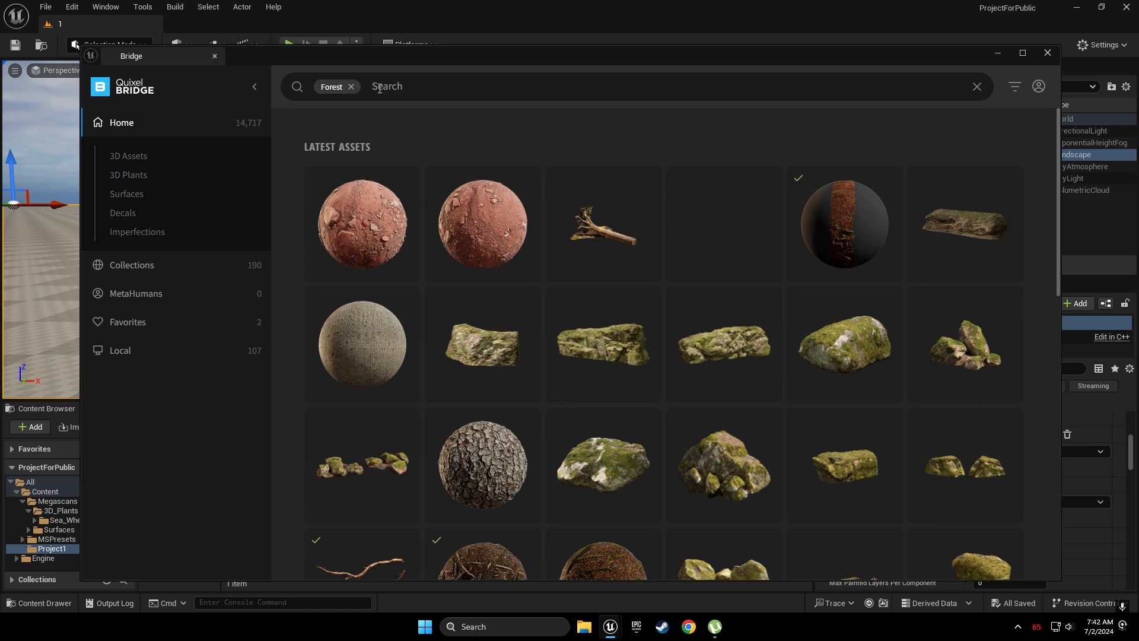
pyautogui.scroll(-3, 613, 185)
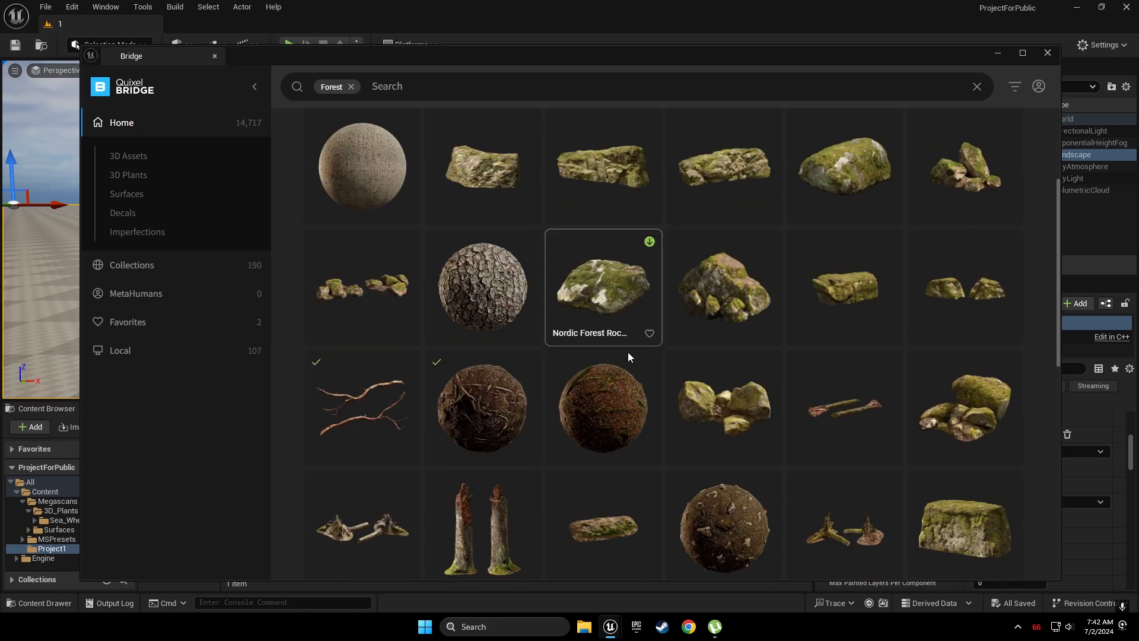
pyautogui.click(480, 390)
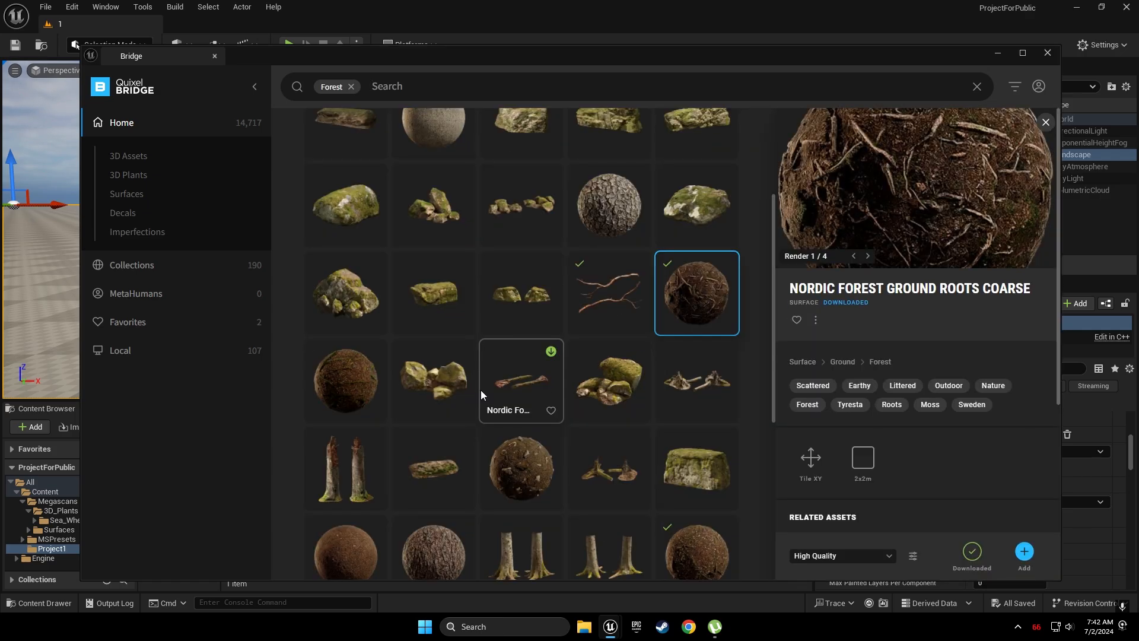
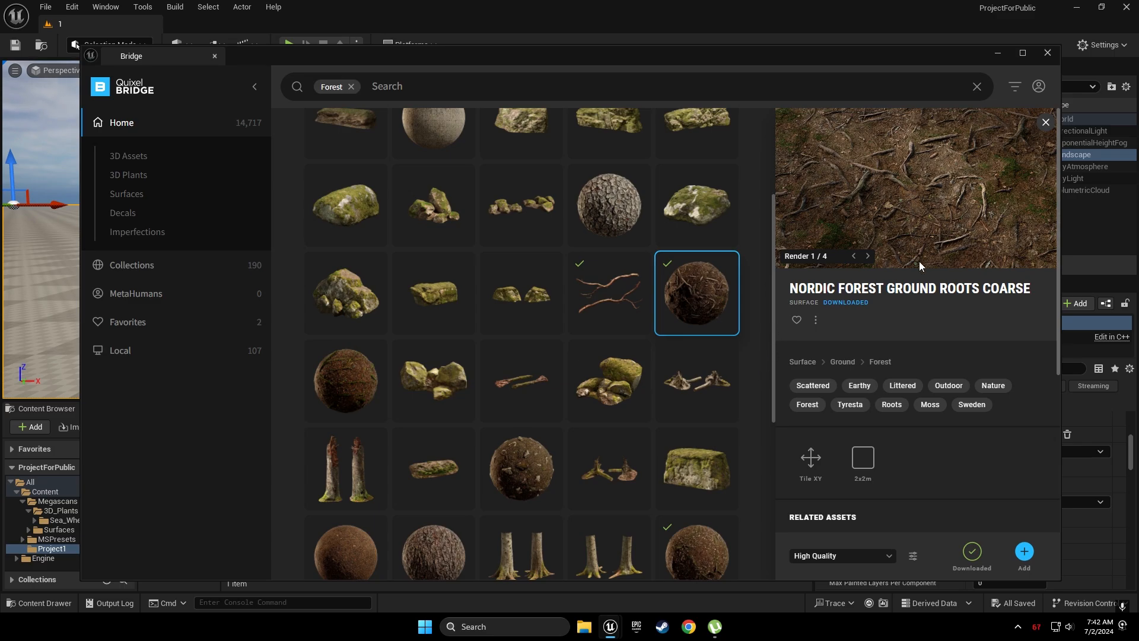
# Import the Nordic Forest Ground Leaves Coarse surface at High Quality, then minimize Bridge
pyautogui.scroll(-3, 677, 436)
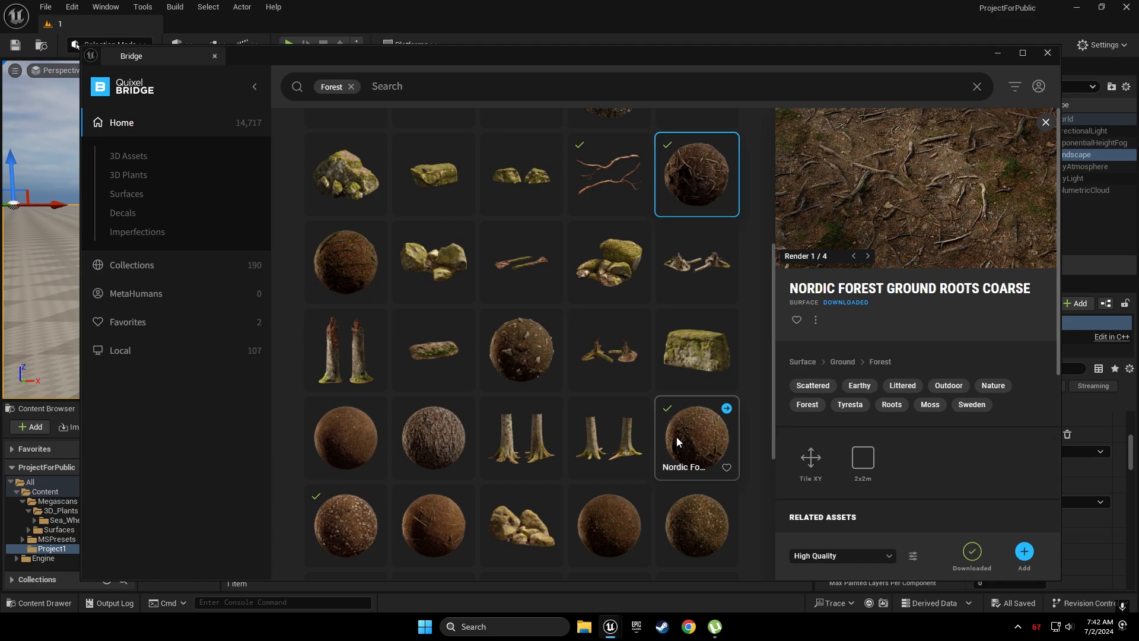
pyautogui.click(332, 455)
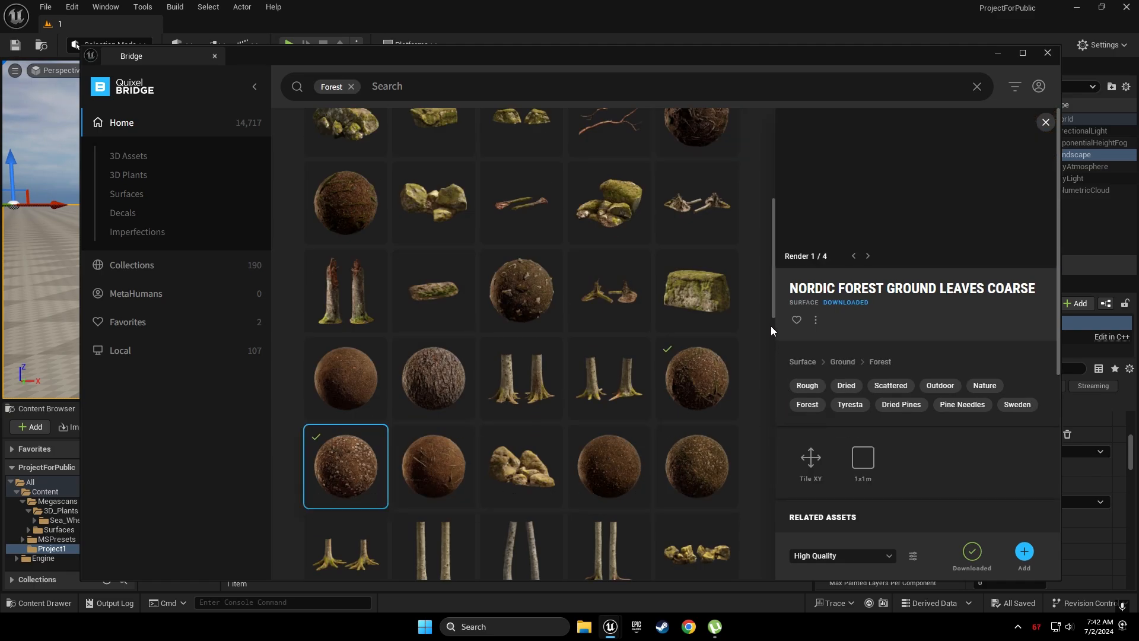
pyautogui.click(872, 556)
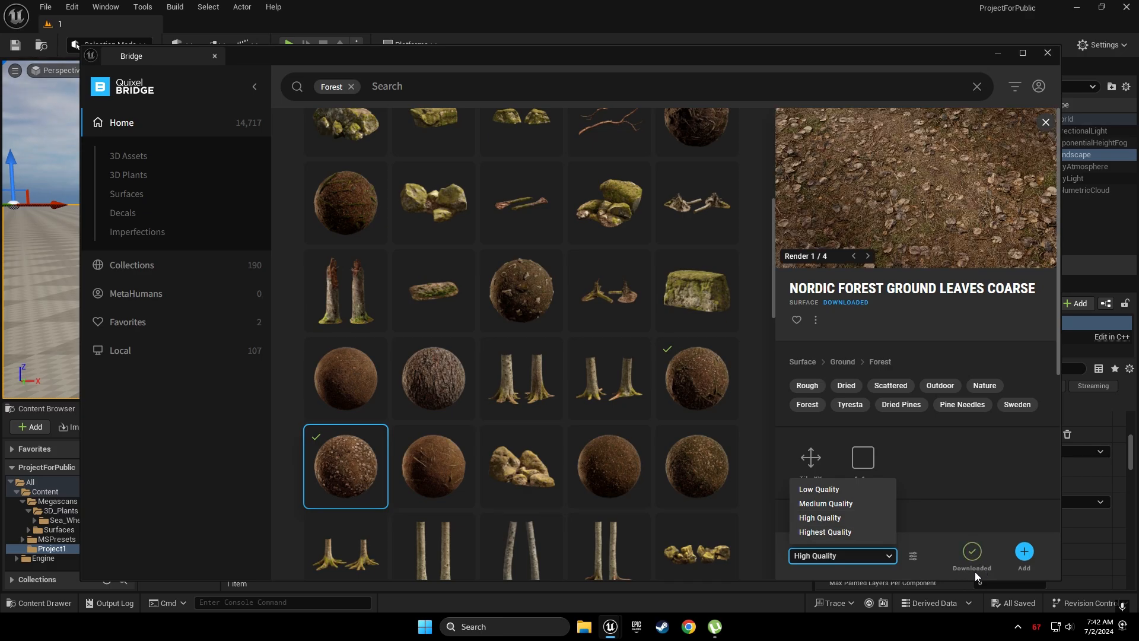
pyautogui.click(935, 561)
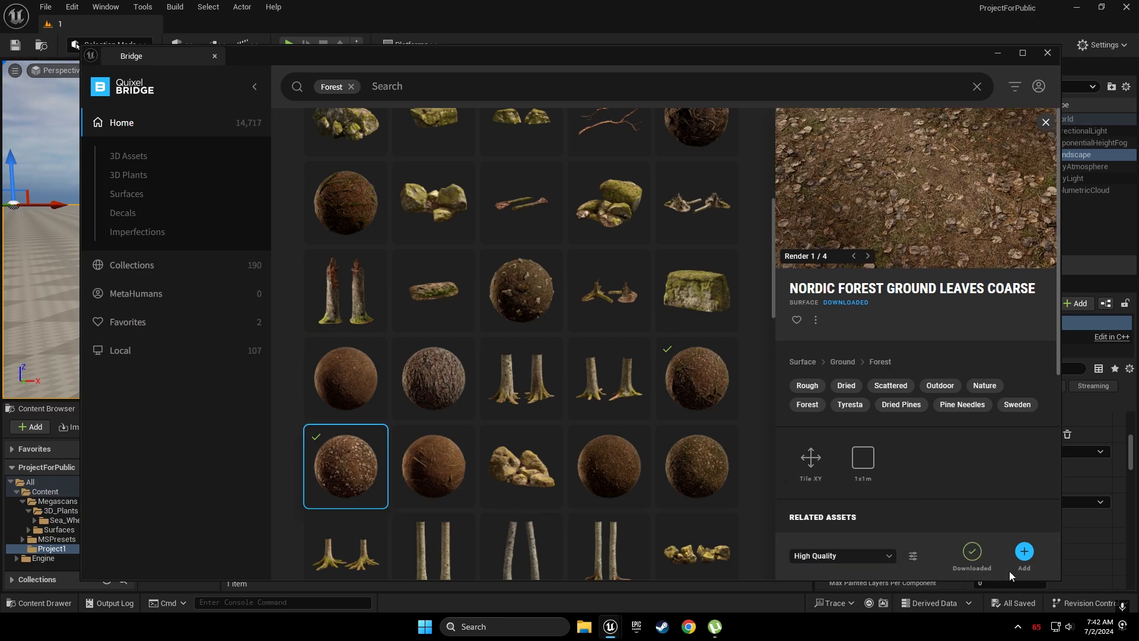
pyautogui.click(1025, 553)
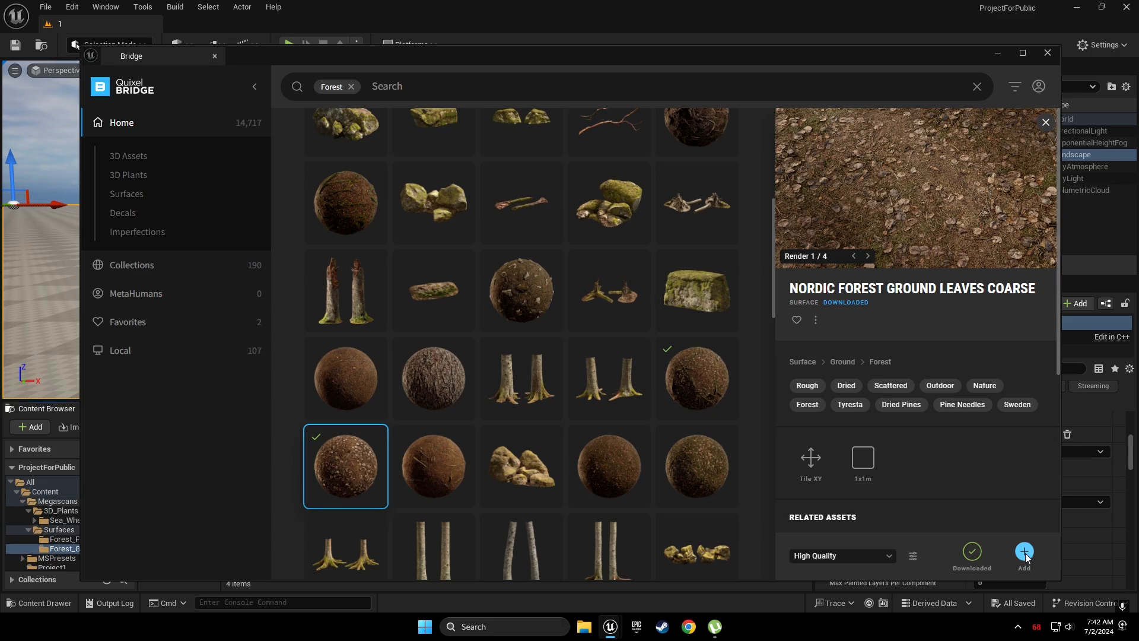
pyautogui.click(996, 53)
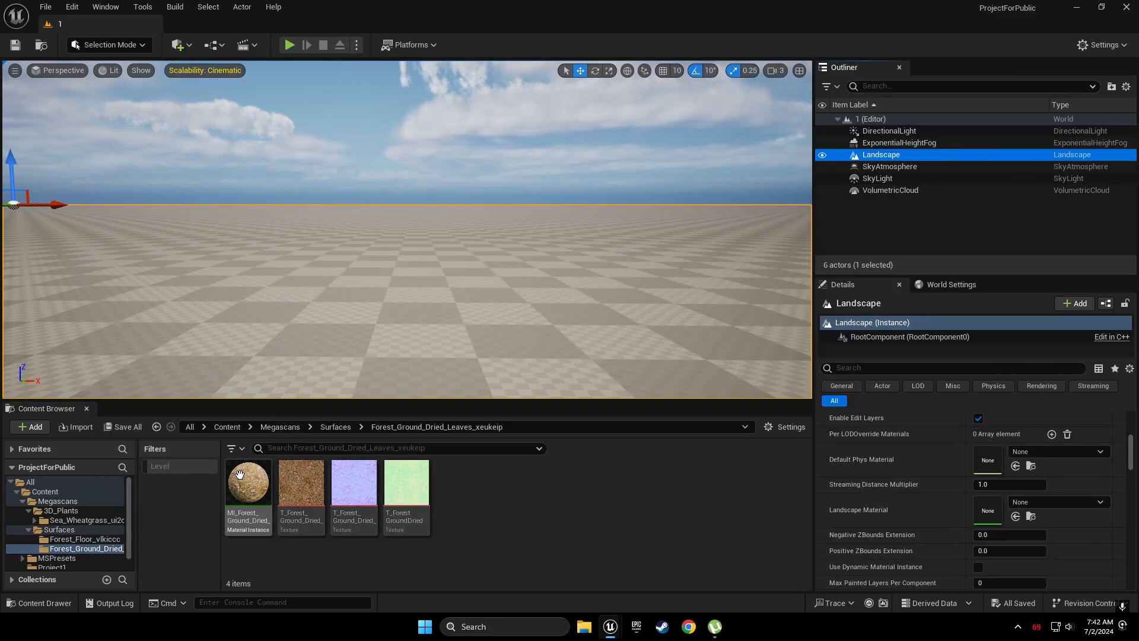
# Assign MI_Forest as the Landscape Material and create an empty Car folder in Project1
pyautogui.moveTo(271, 489); pyautogui.dragTo(980, 540)
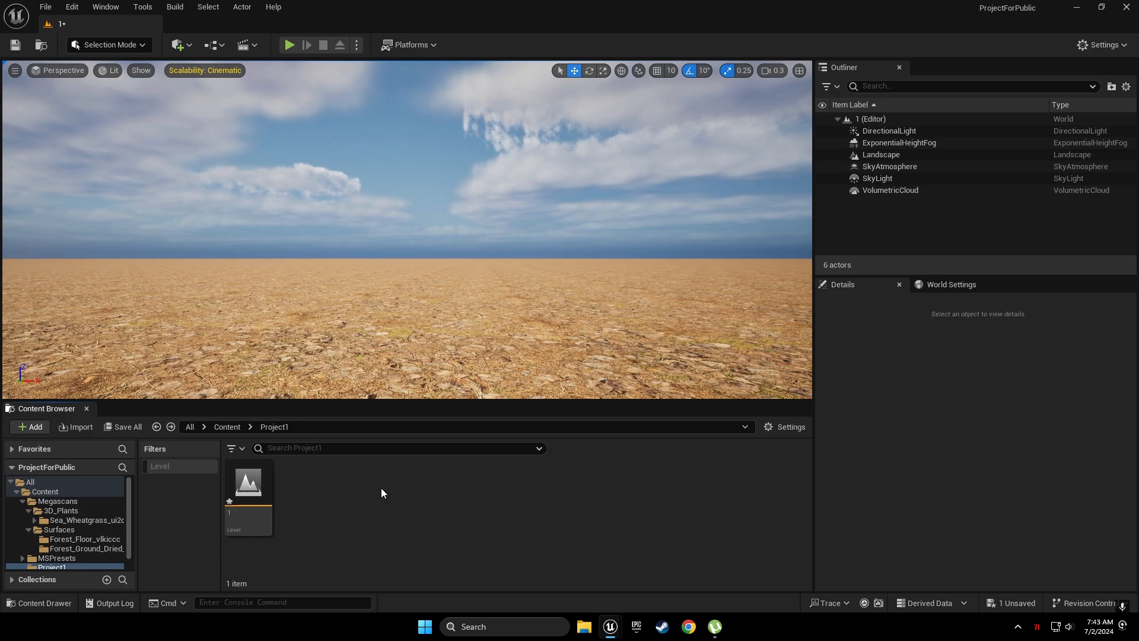
pyautogui.rightClick(381, 487)
pyautogui.click(453, 103)
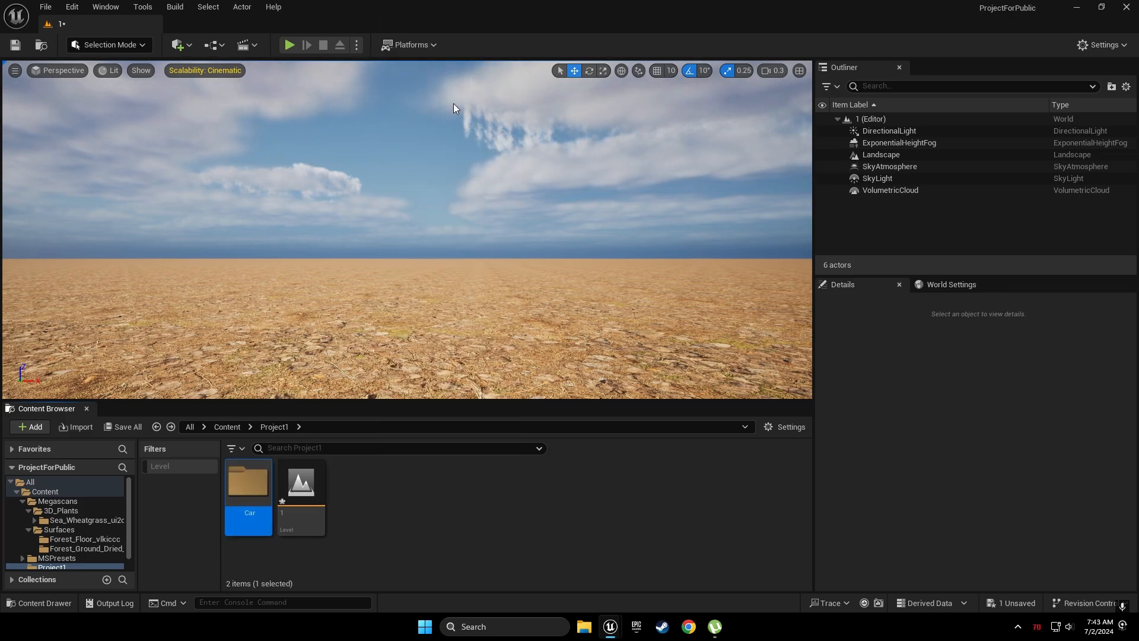
pyautogui.press('Return')
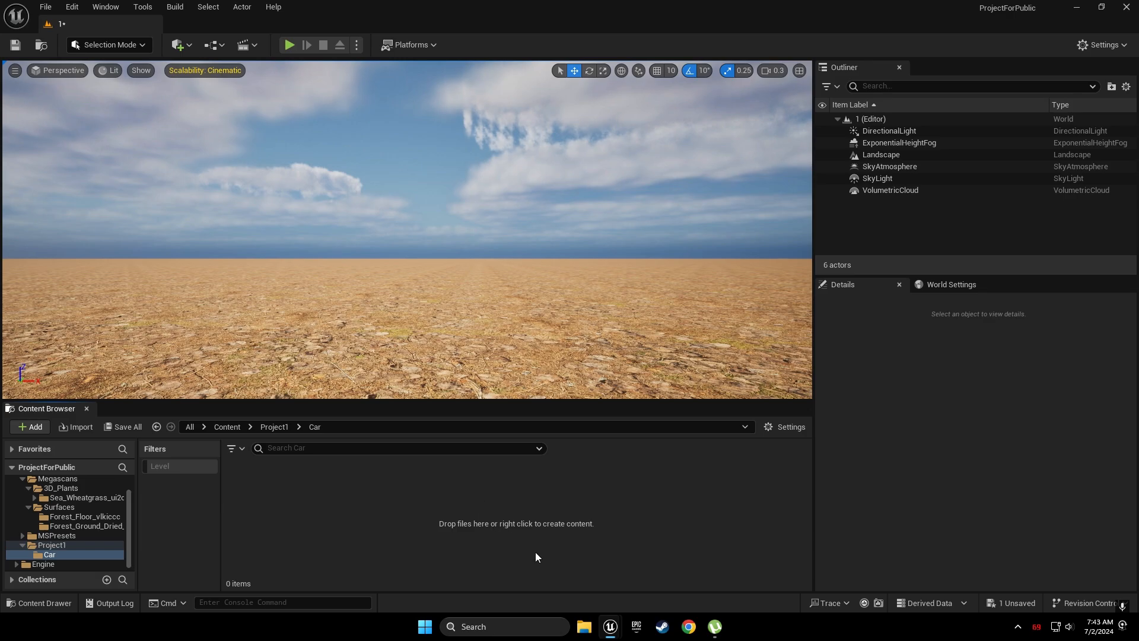
# Drag dirty_car.glb from Local Disk (F:) into the Car folder and import it
pyautogui.click(584, 626)
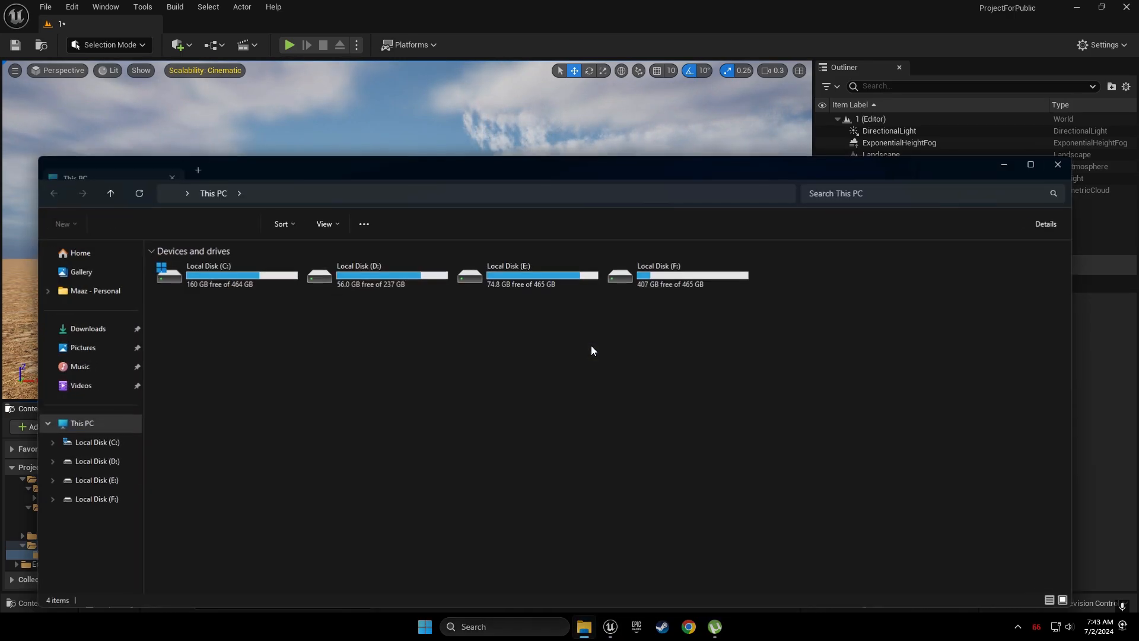
pyautogui.doubleClick(645, 273)
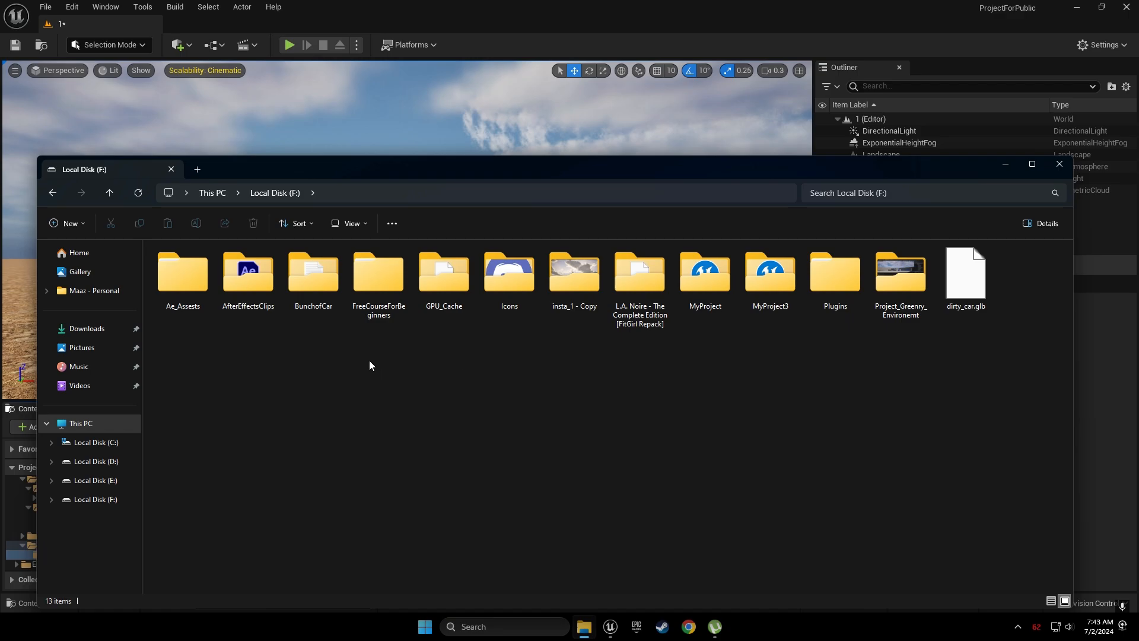
pyautogui.click(937, 290)
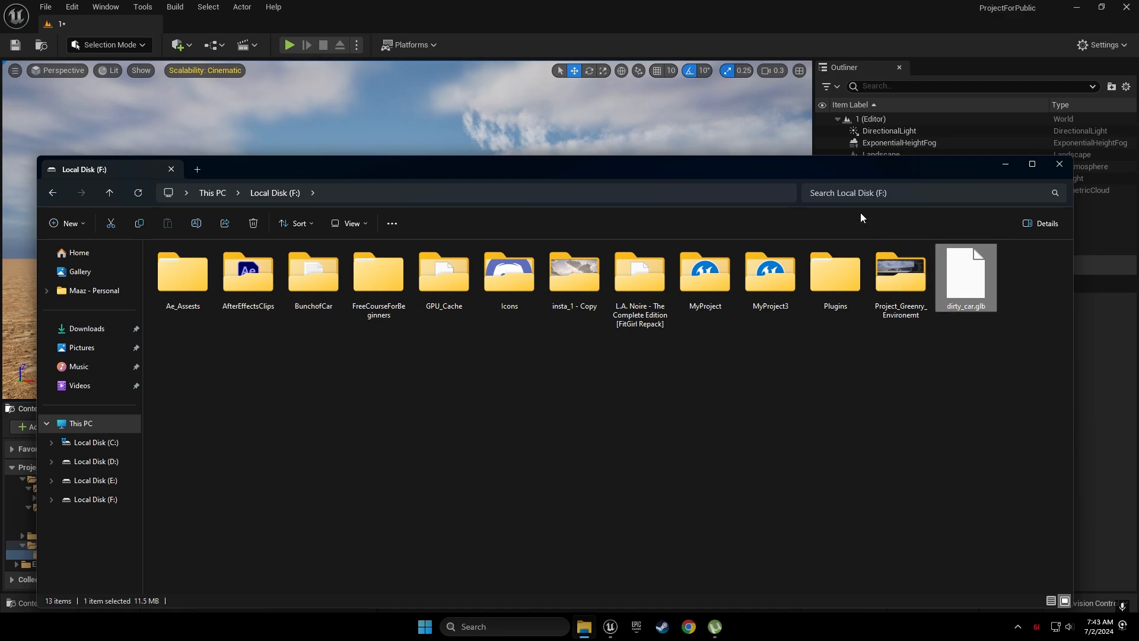
pyautogui.moveTo(860, 169); pyautogui.dragTo(239, 248)
pyautogui.moveTo(316, 364); pyautogui.dragTo(510, 531)
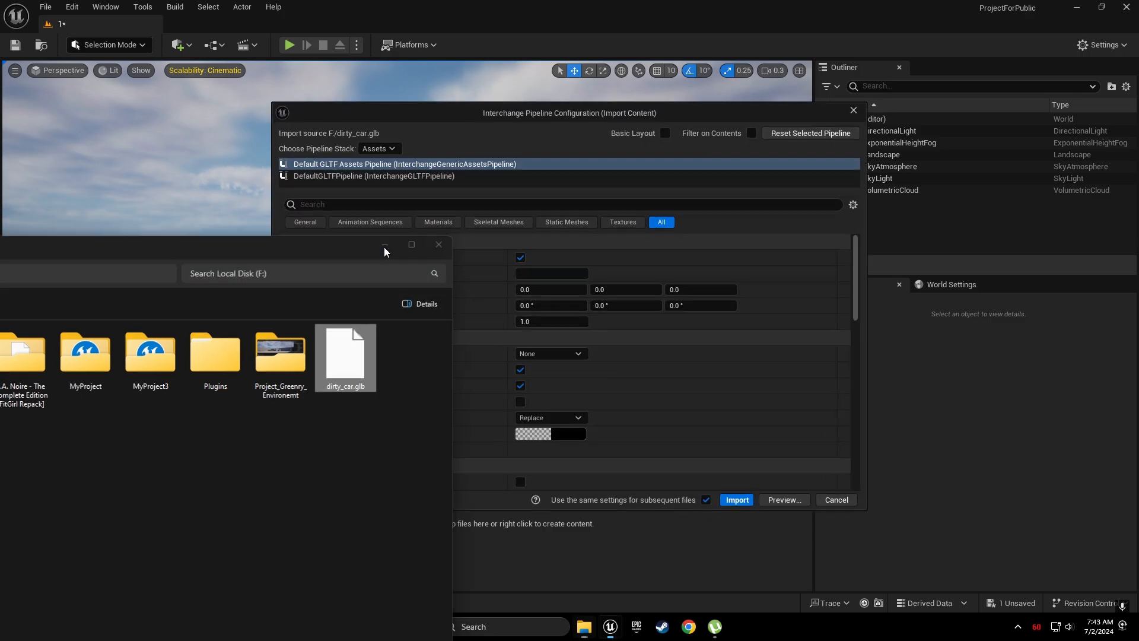
pyautogui.click(737, 500)
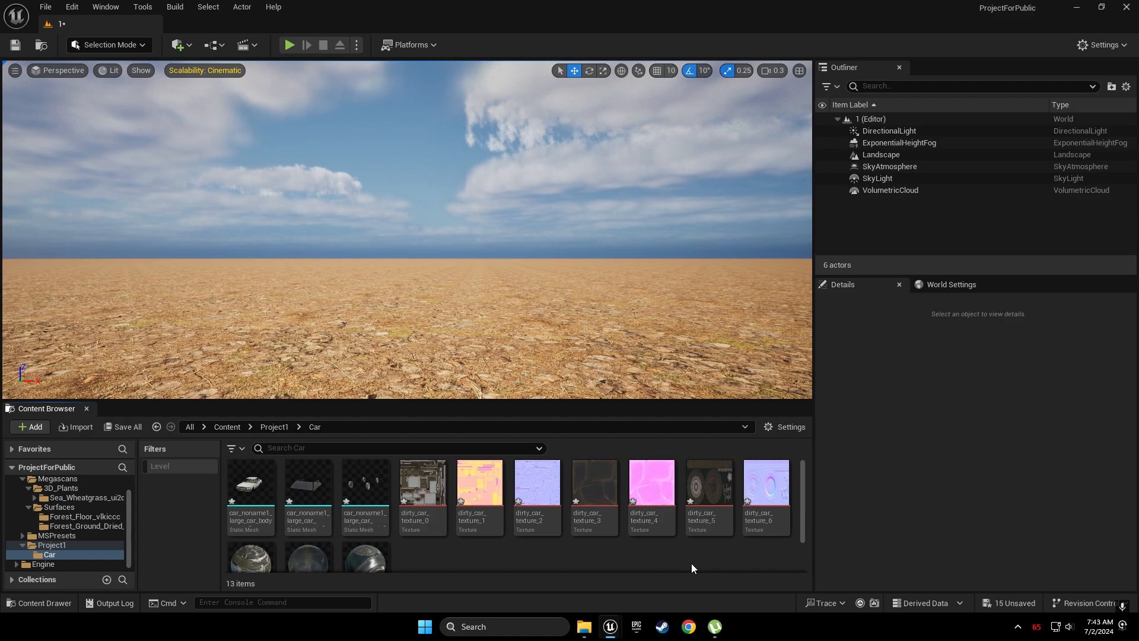
# Place the three car meshes from the Car folder into the level
pyautogui.click(365, 487)
pyautogui.keyDown('shift'); pyautogui.click(255, 488); pyautogui.keyUp('shift')
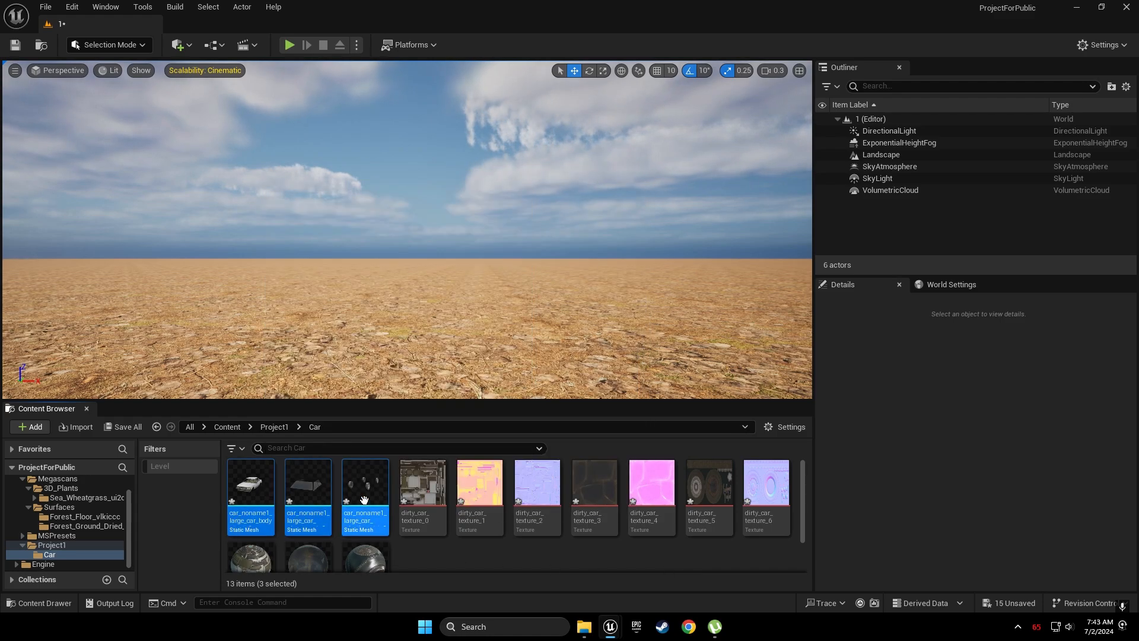
pyautogui.moveTo(365, 495); pyautogui.dragTo(371, 338)
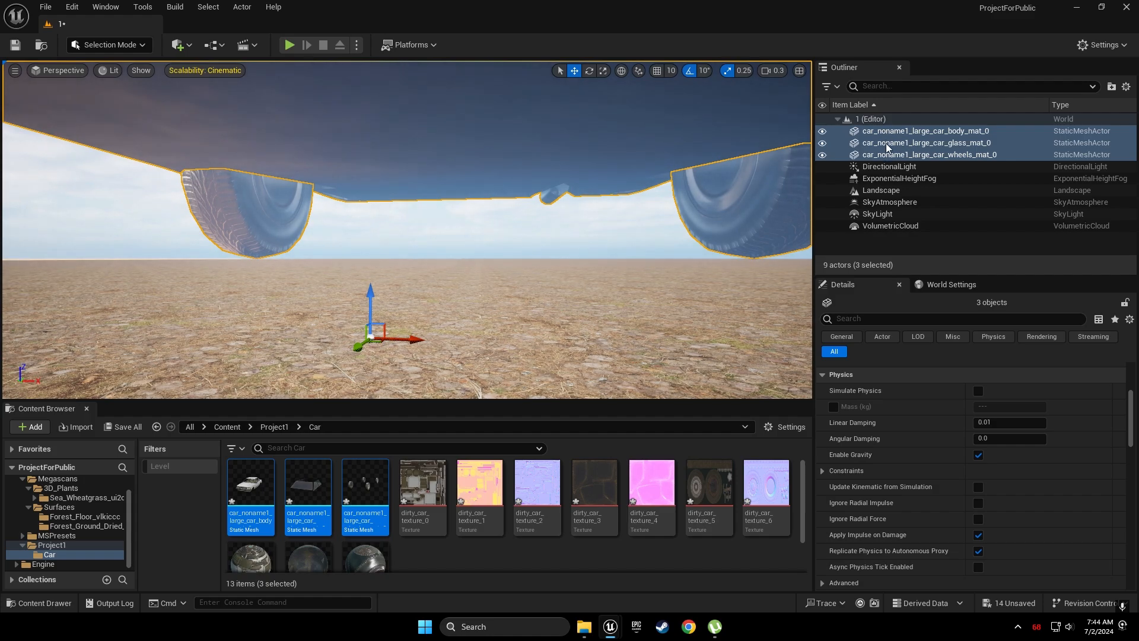
# Group the three car parts in a new Outliner folder named 'car'
pyautogui.click(1111, 86)
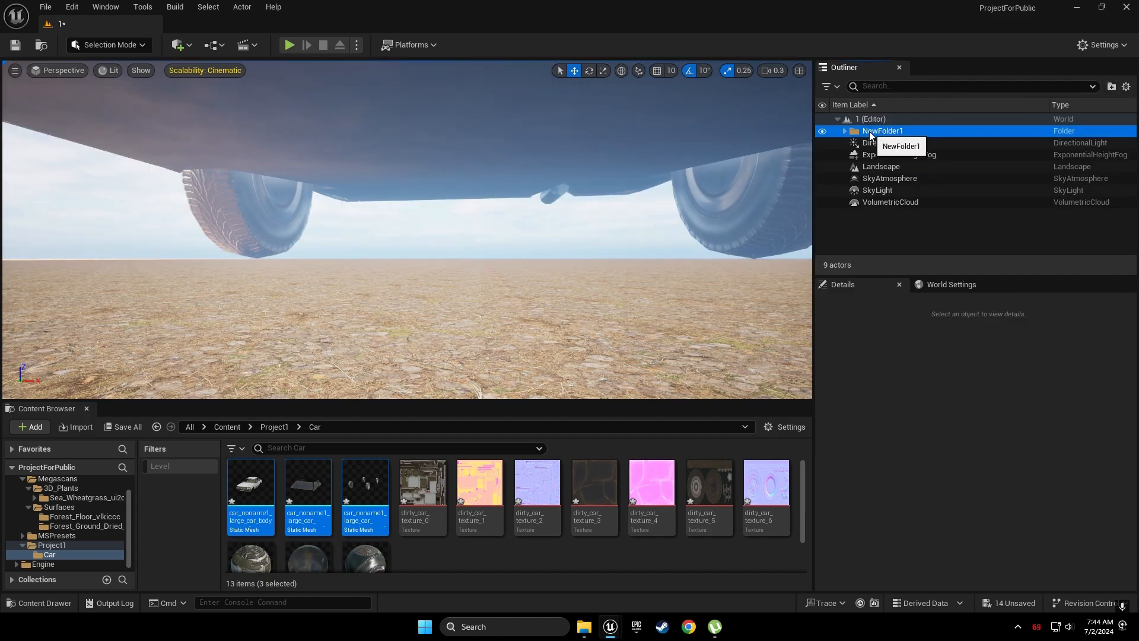
pyautogui.write('car')
pyautogui.press('Return')
pyautogui.click(867, 147)
pyautogui.keyDown('shift'); pyautogui.click(876, 167); pyautogui.keyUp('shift')
pyautogui.scroll(5, 909, 449)
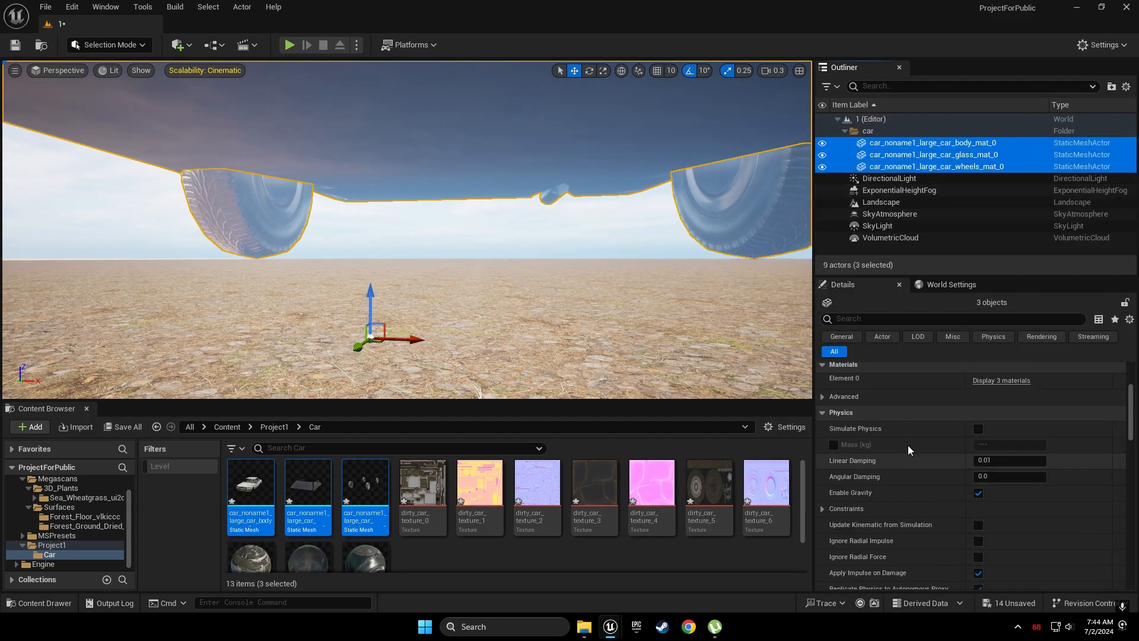
# Set the car's uniform scale to 0.008, after first trying 0.009
pyautogui.click(989, 398)
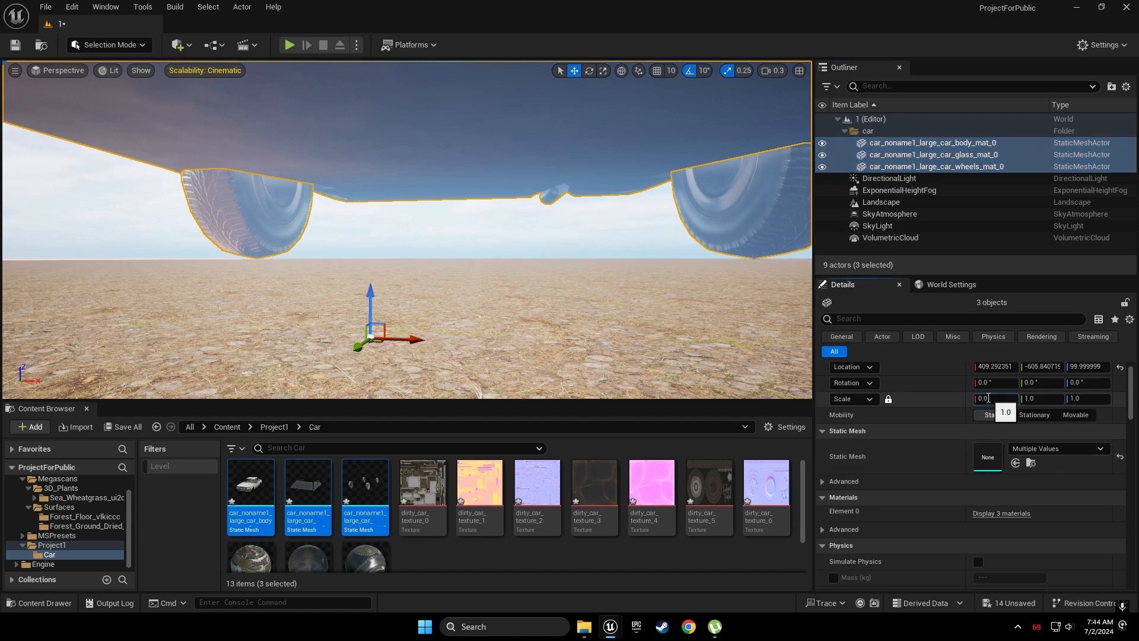
pyautogui.write('0.009')
pyautogui.press('Return')
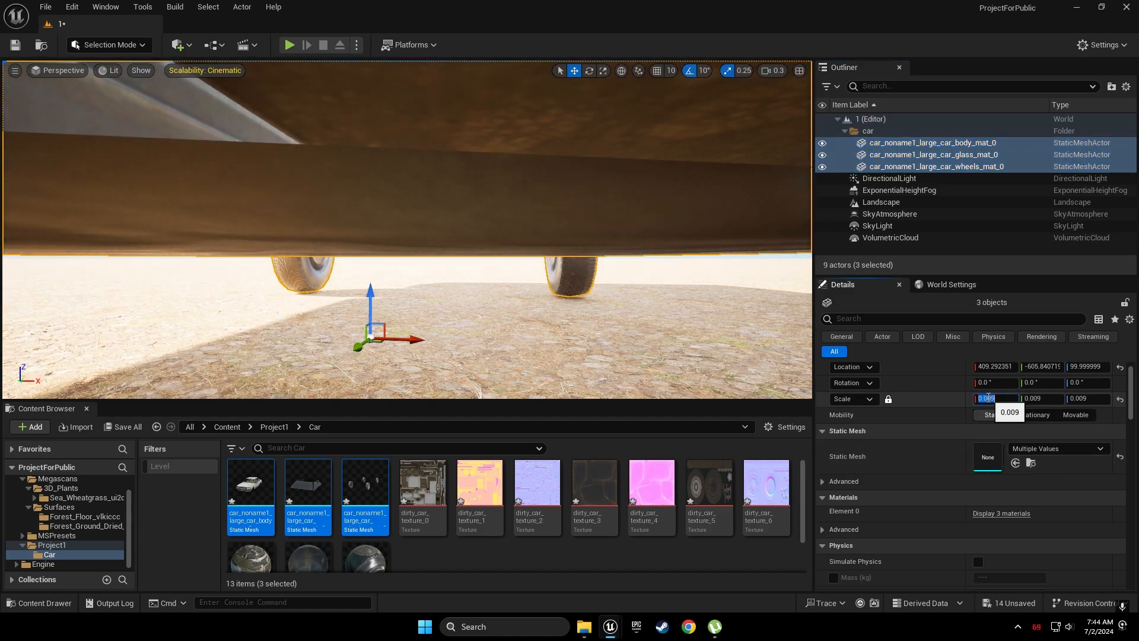
pyautogui.moveTo(653, 284); pyautogui.dragTo(792, 335, button='right')
pyautogui.scroll(8, 661, 275)
pyautogui.press('w')
pyautogui.press('s')
pyautogui.click(1003, 400)
pyautogui.write('0.008')
pyautogui.press('Return')
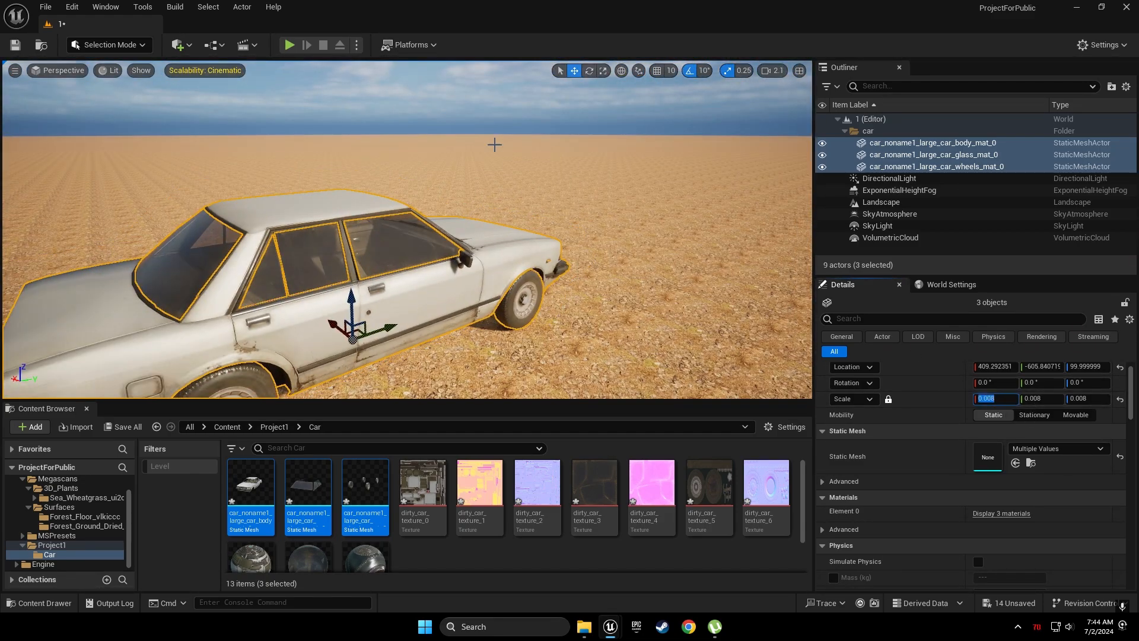
pyautogui.click(486, 119)
pyautogui.moveTo(487, 119); pyautogui.dragTo(391, 89, button='right')
pyautogui.press('d')
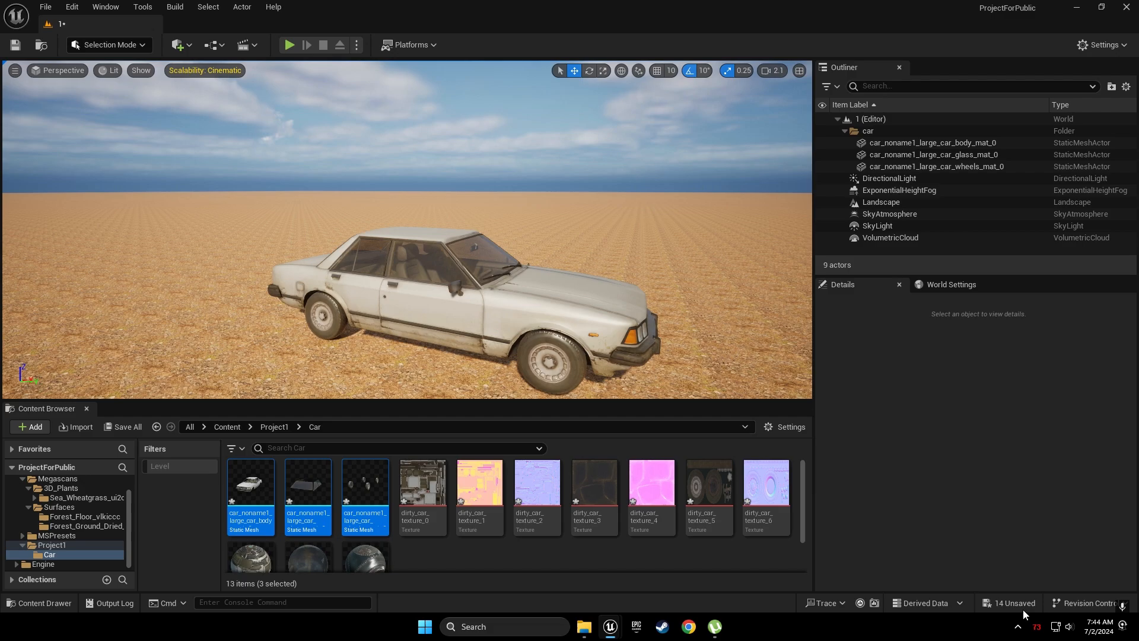
# Save the level and all the new car assets
pyautogui.click(1015, 603)
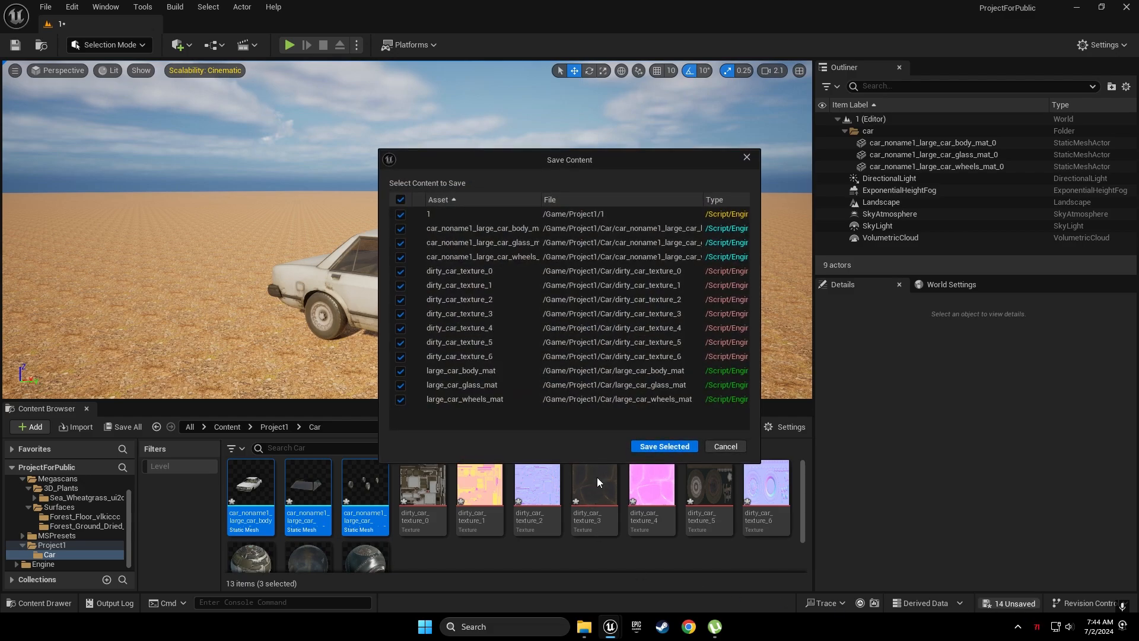
pyautogui.click(650, 447)
pyautogui.click(539, 562)
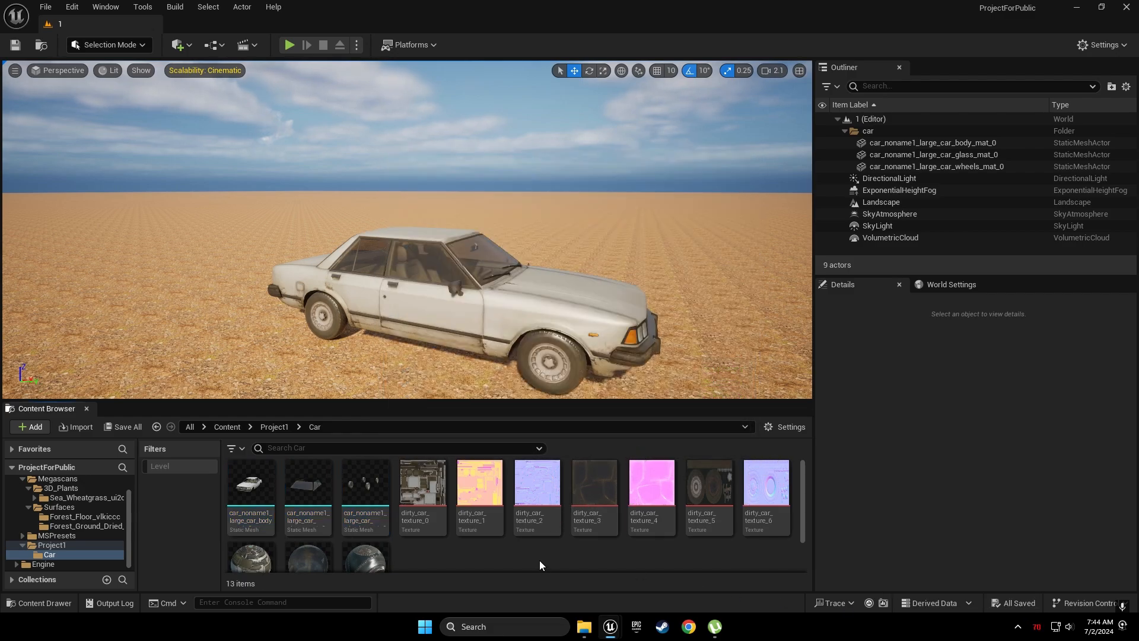
# Return to Project1, switch to Foliage mode, and reopen Quixel Bridge via Add Quixel Content
pyautogui.hotkey('alt', 'Left')
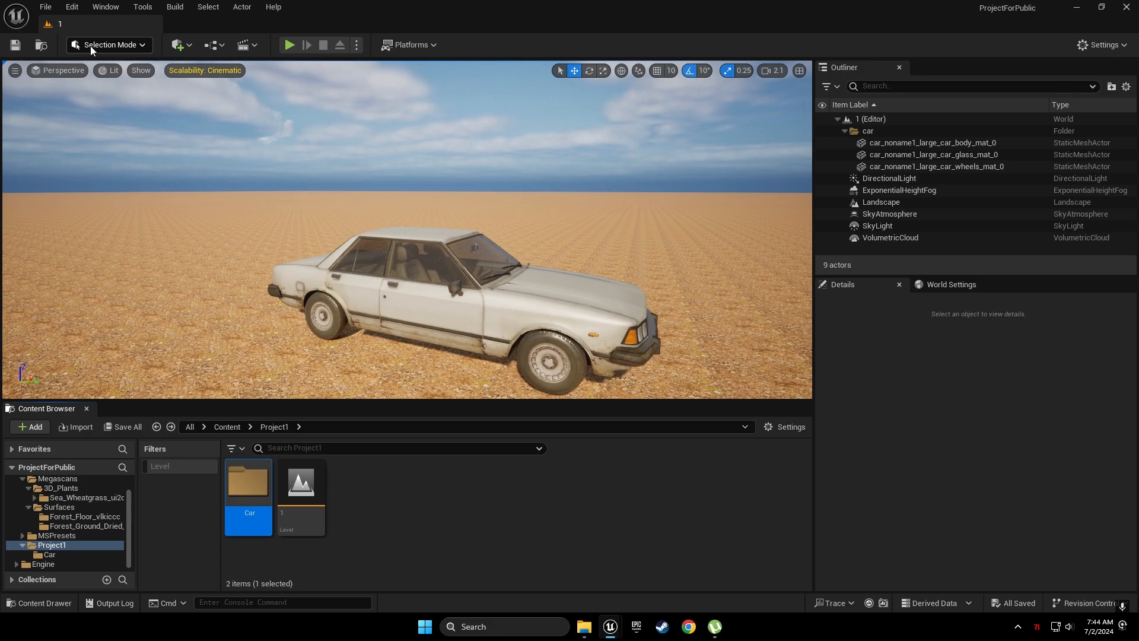
pyautogui.click(125, 48)
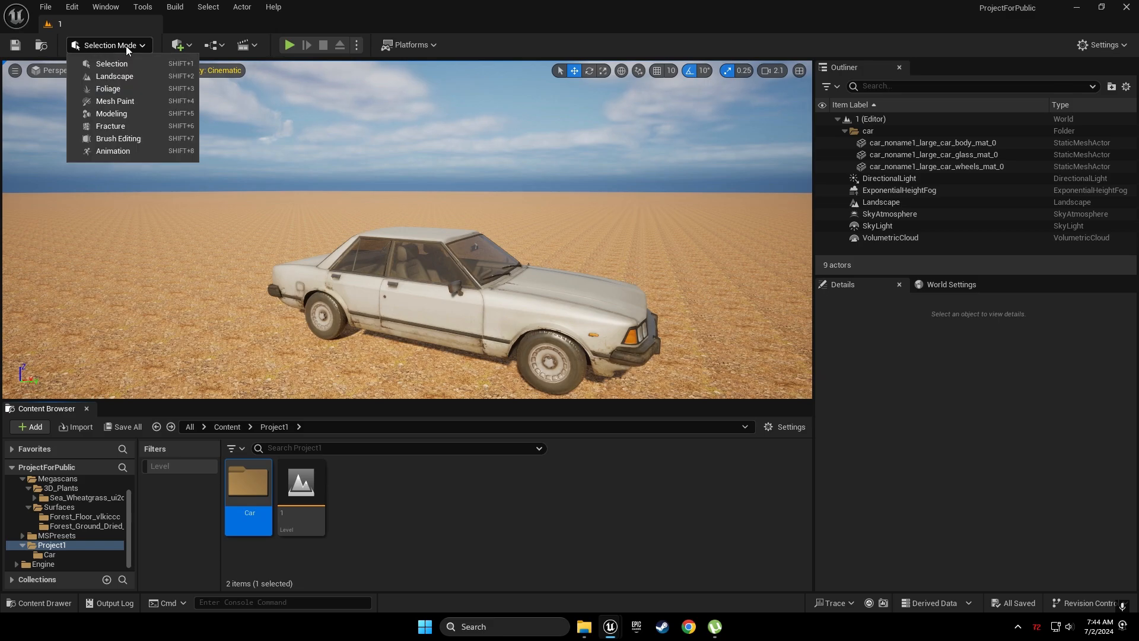
pyautogui.click(126, 88)
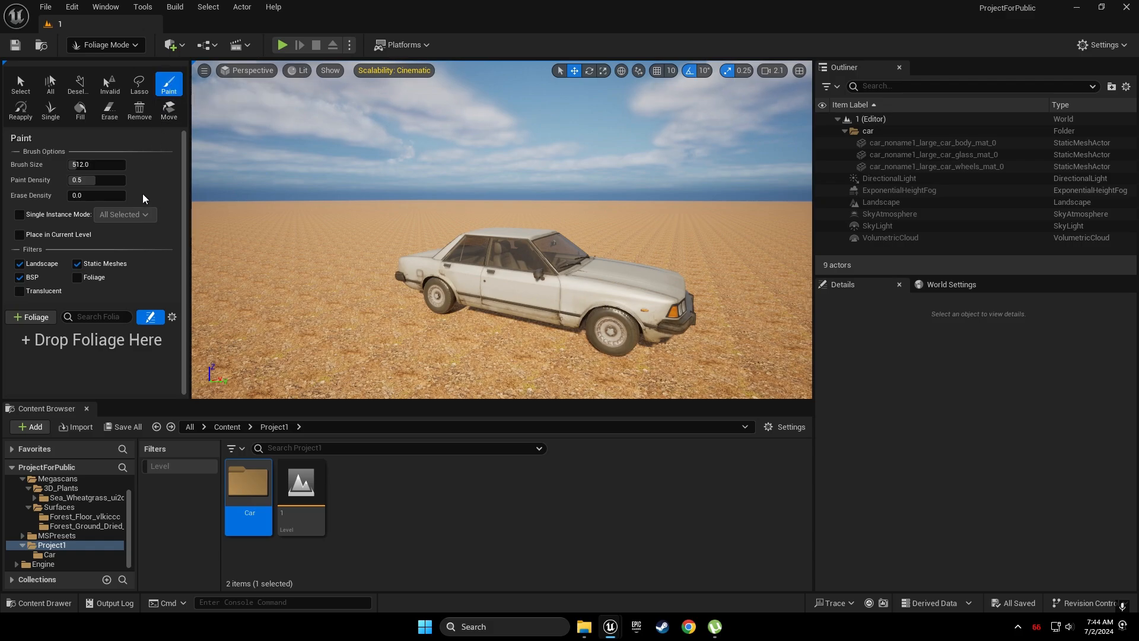
pyautogui.click(33, 427)
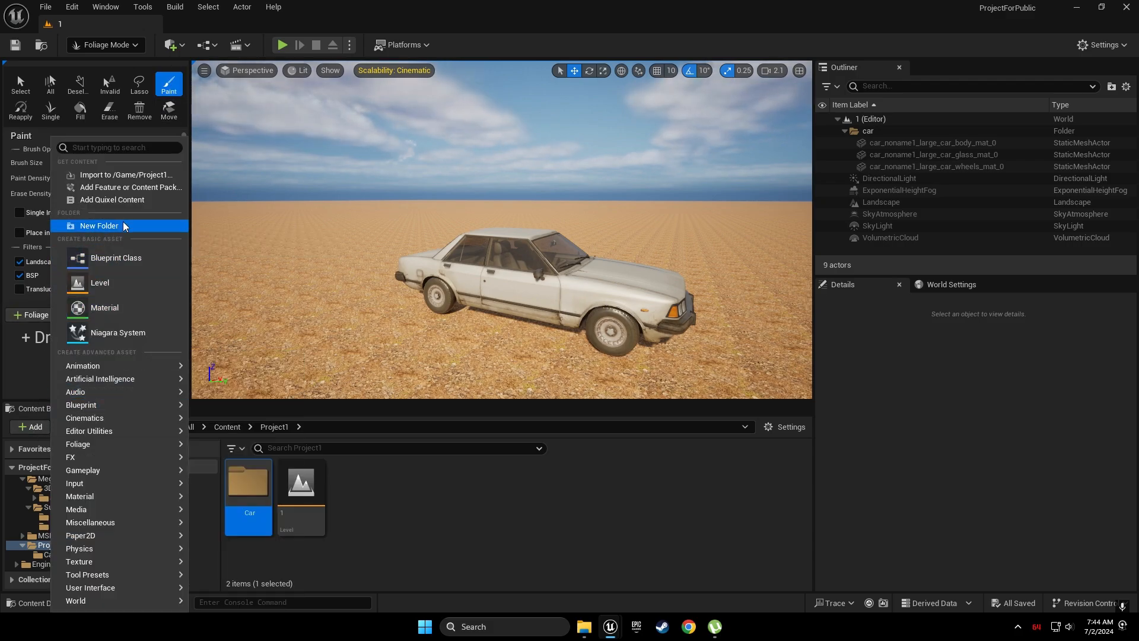
pyautogui.click(111, 200)
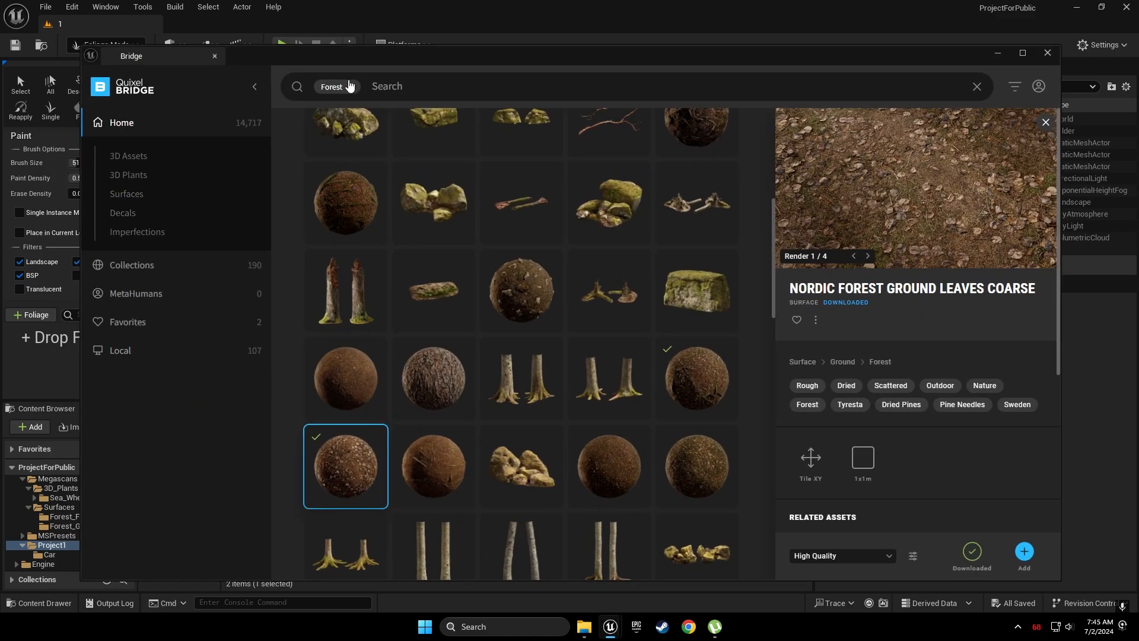
# Replace the Forest tag with a 'grass' search and open the Tundra Grass plant
pyautogui.press('BackSpace')
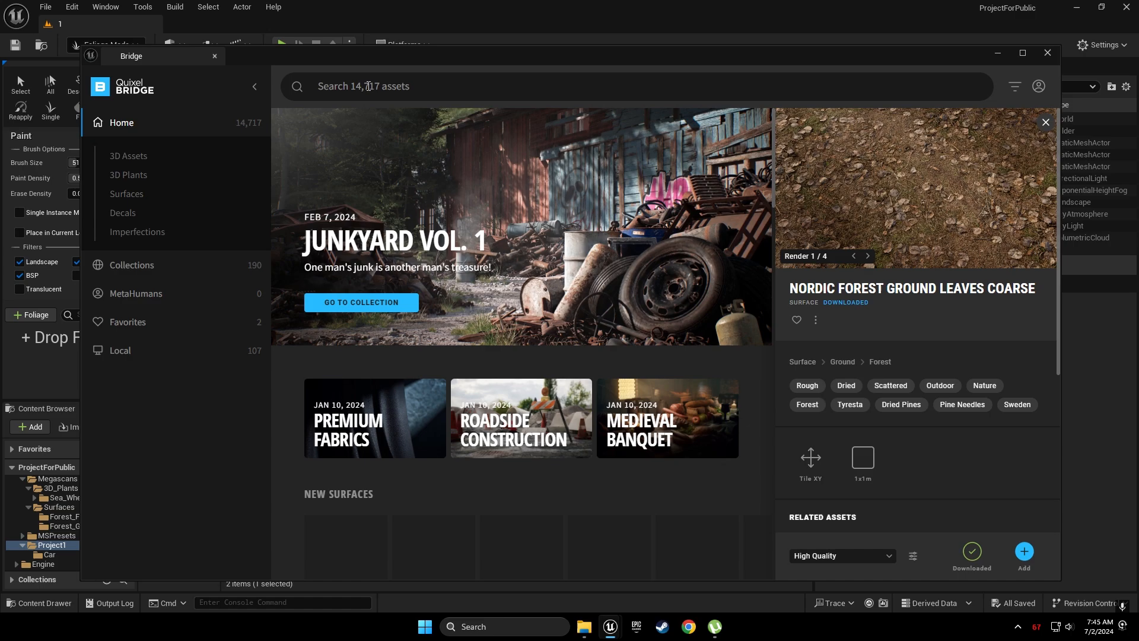
pyautogui.write('grass')
pyautogui.press('Return')
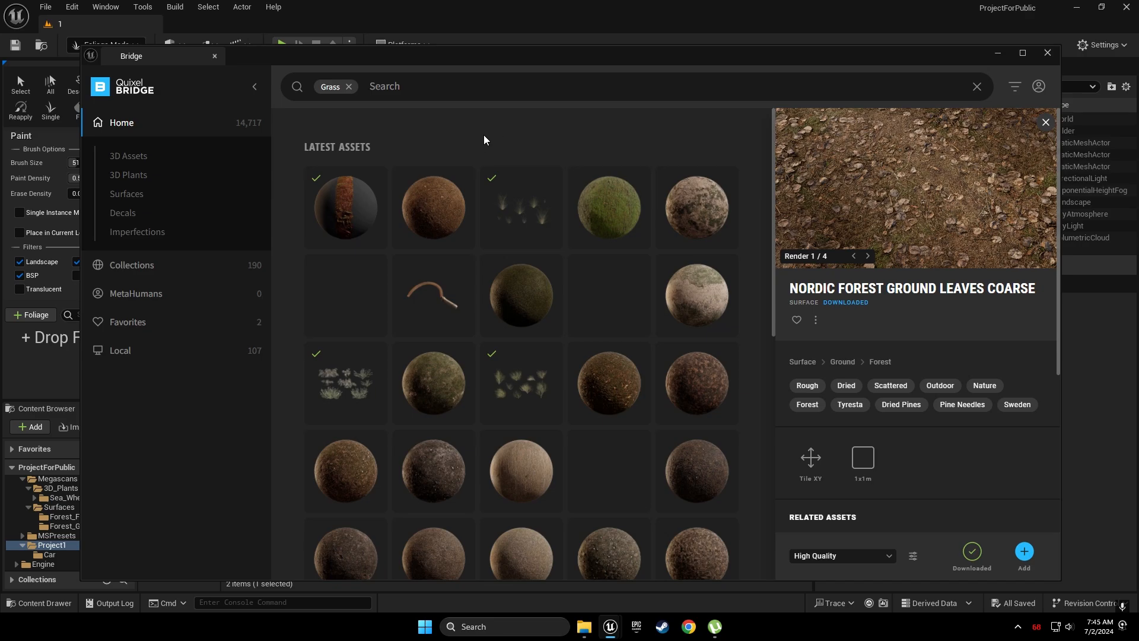
pyautogui.click(515, 189)
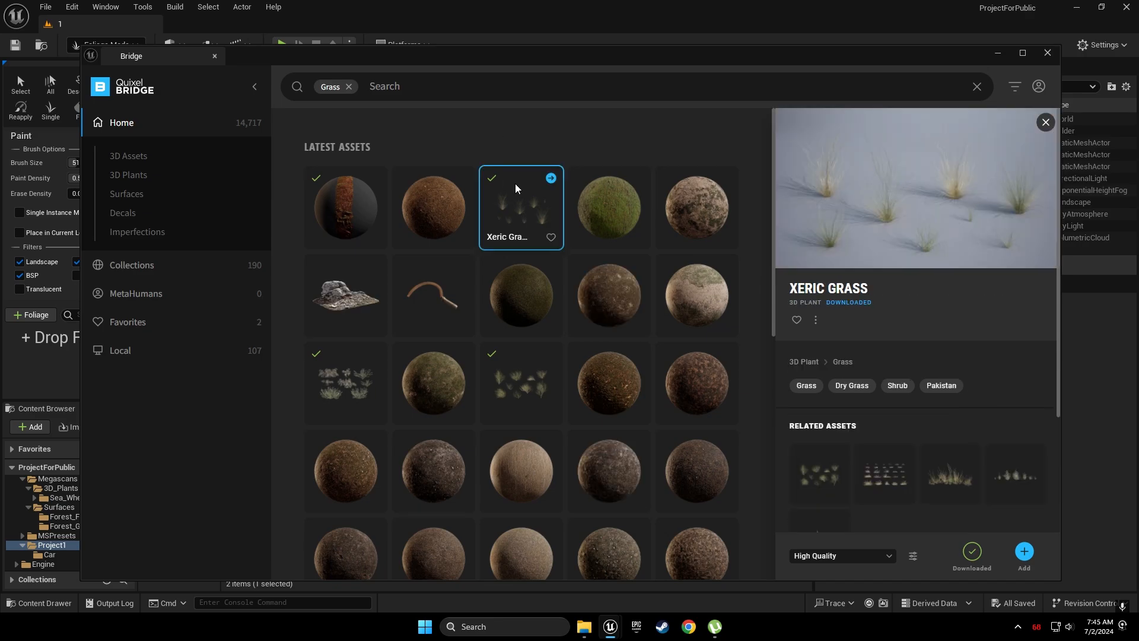
pyautogui.scroll(-2, 515, 188)
pyautogui.scroll(-3, 515, 189)
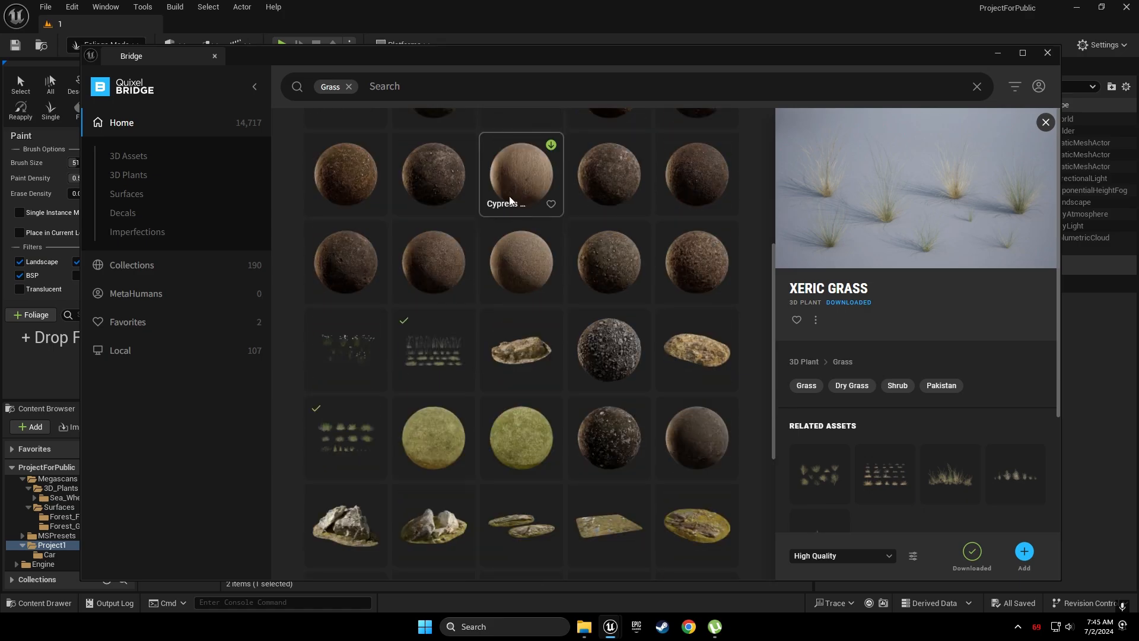
pyautogui.click(448, 346)
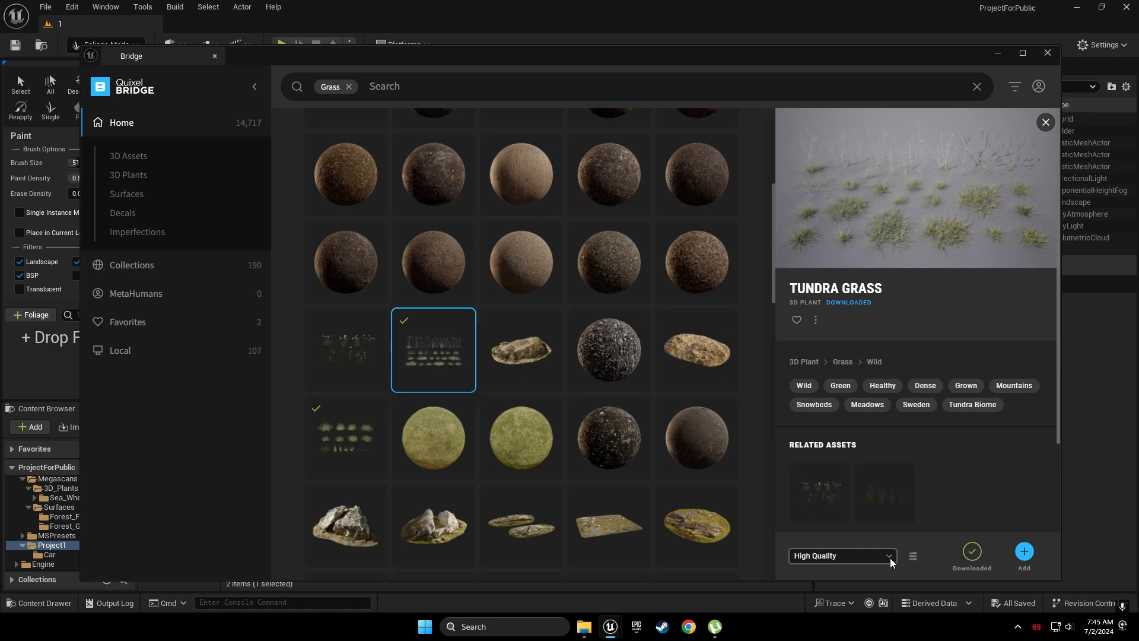
# Add Tundra Grass to the project and select its first mesh in the Content Browser
pyautogui.click(1025, 552)
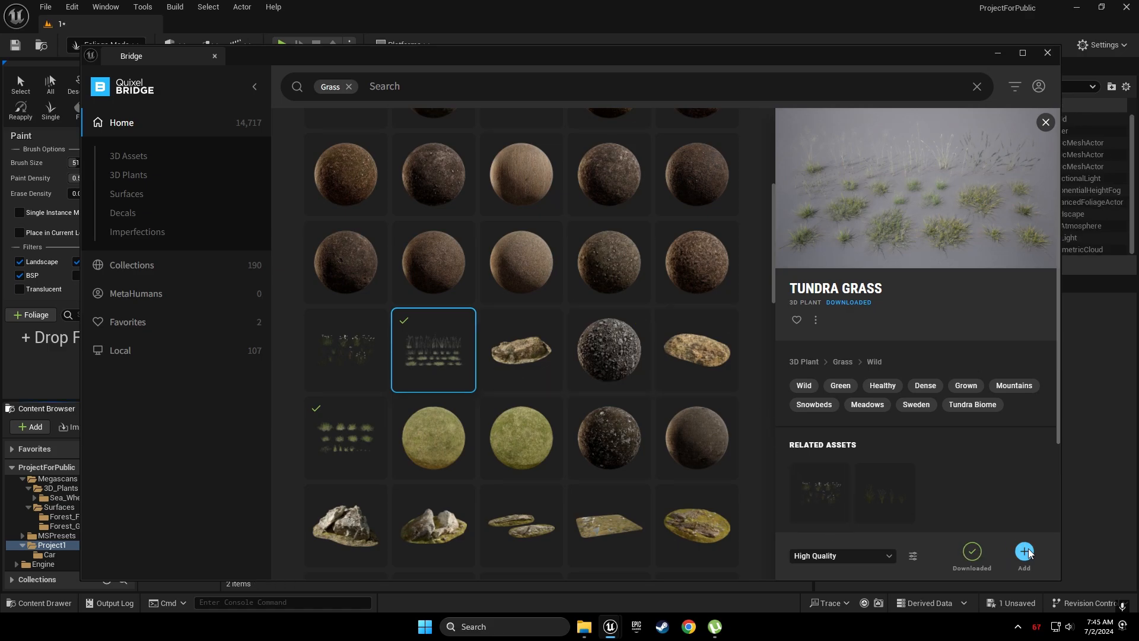
pyautogui.click(997, 54)
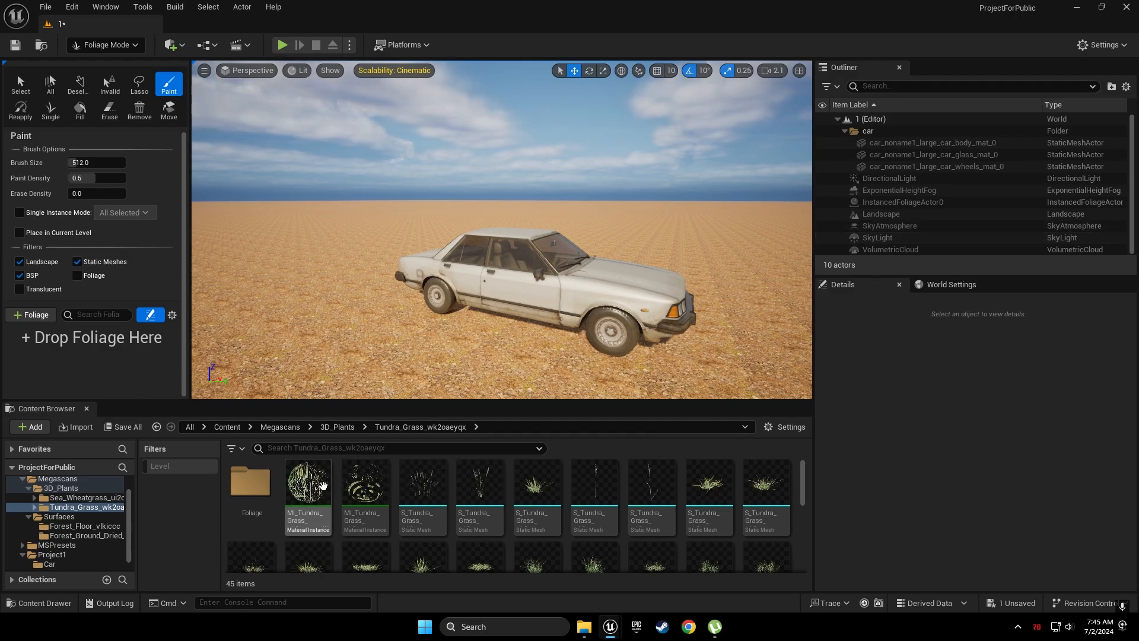
pyautogui.click(322, 485)
# Drop the selected Tundra Grass meshes onto the foliage panel to create foliage types
pyautogui.scroll(-10, 596, 500)
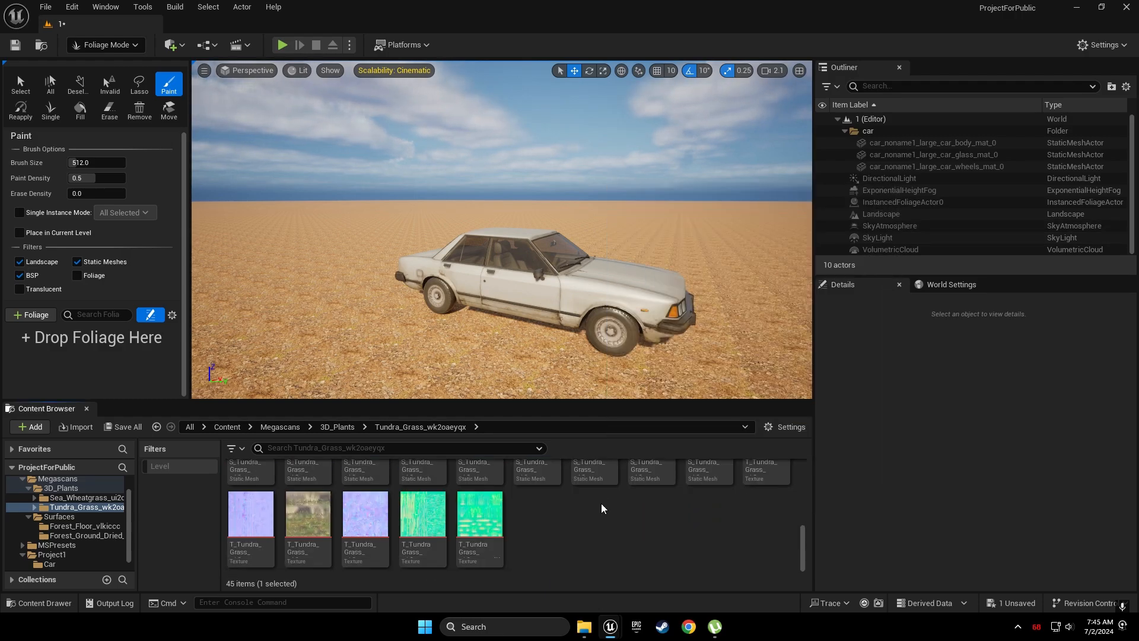
pyautogui.keyDown('shift'); pyautogui.click(708, 489); pyautogui.keyUp('shift')
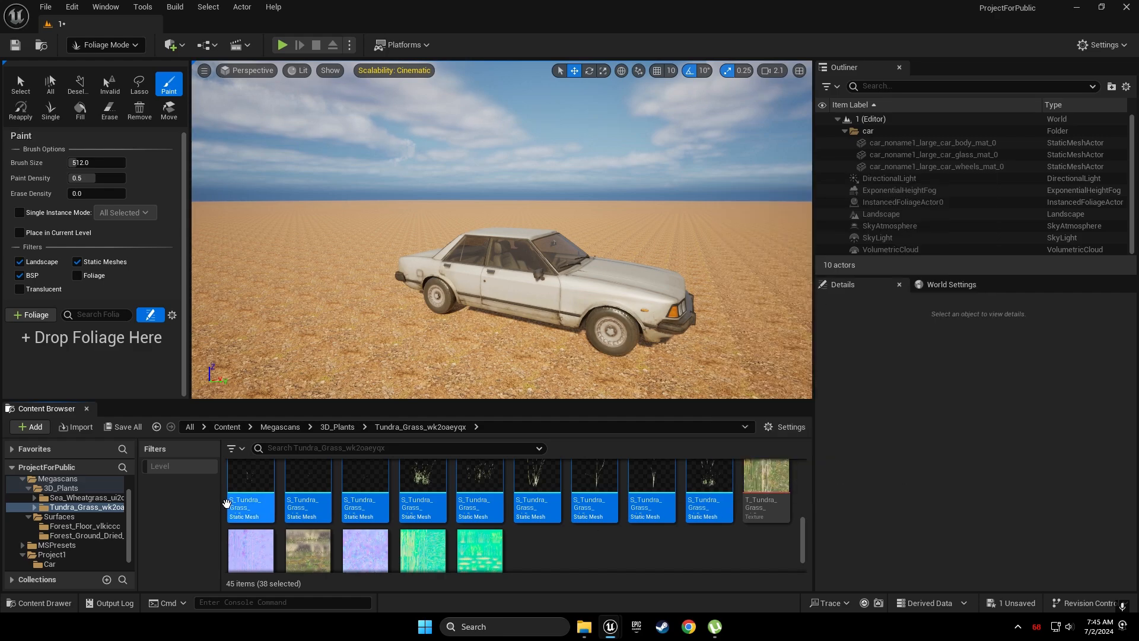
pyautogui.moveTo(242, 492); pyautogui.dragTo(124, 373)
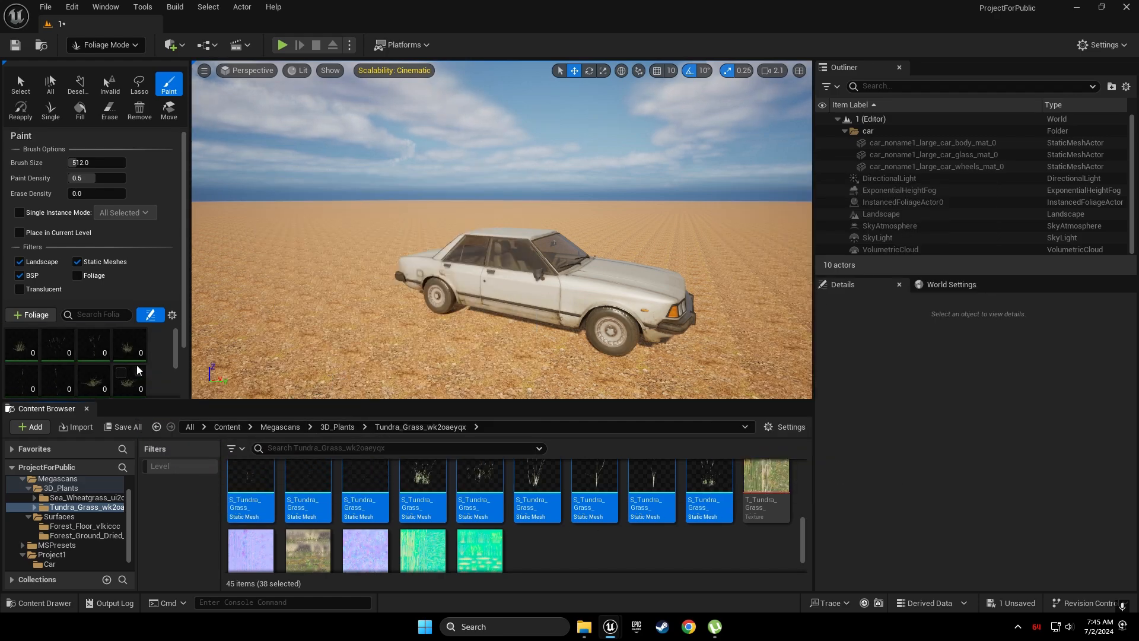
# Select all 72 Tundra Grass foliage types and enable them for painting
pyautogui.click(163, 85)
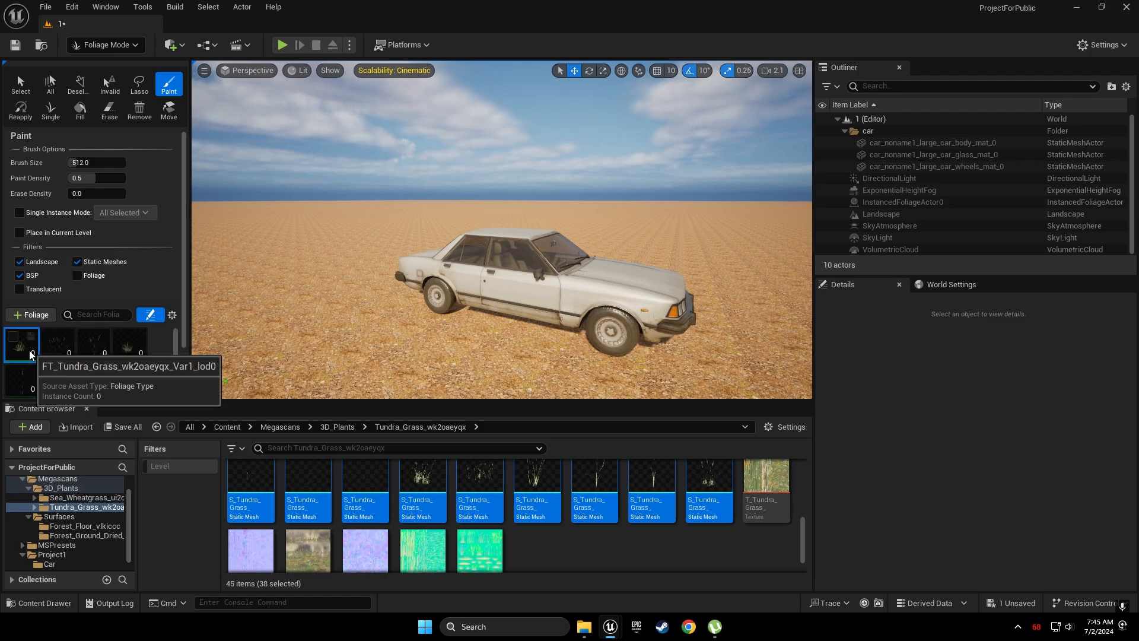
pyautogui.scroll(-1, 116, 340)
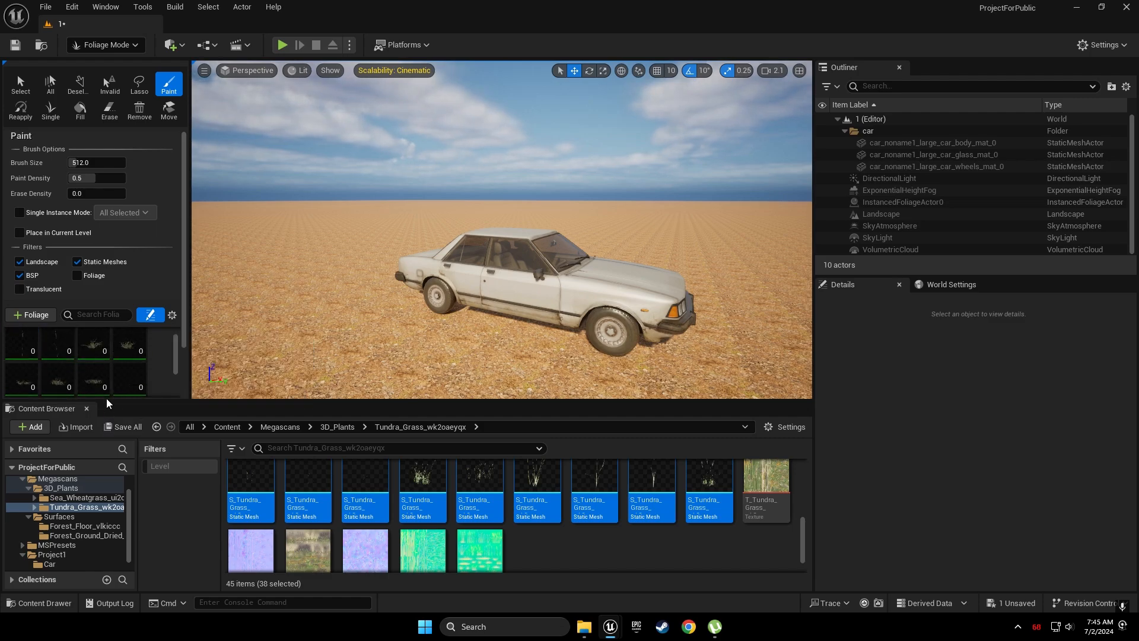
pyautogui.moveTo(106, 400); pyautogui.dragTo(106, 484)
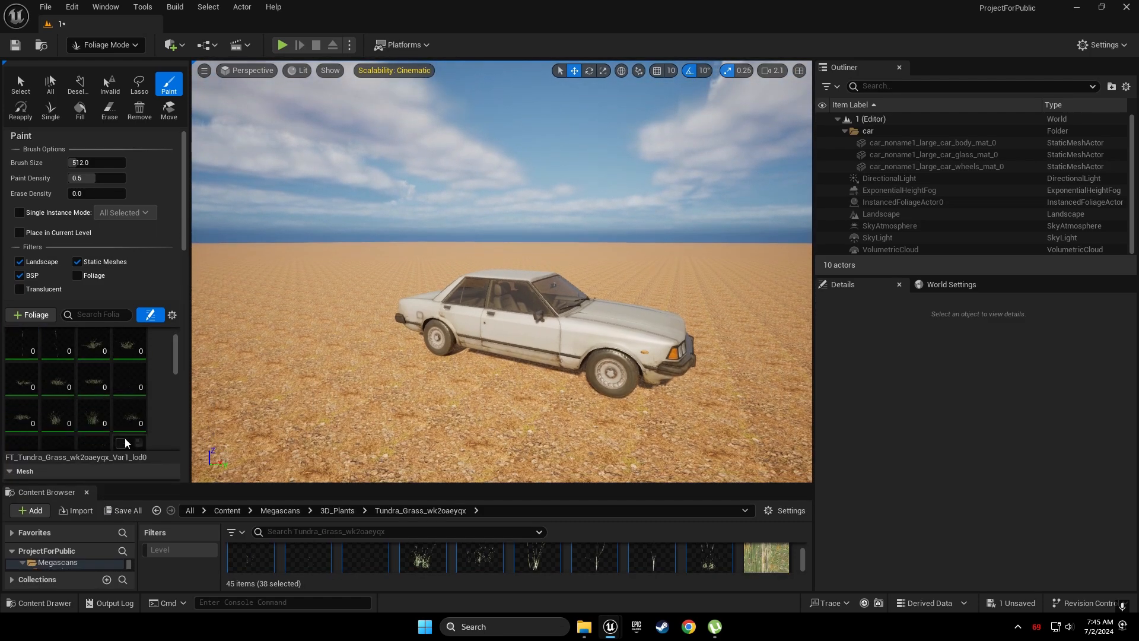
pyautogui.click(121, 403)
pyautogui.scroll(-1, 121, 404)
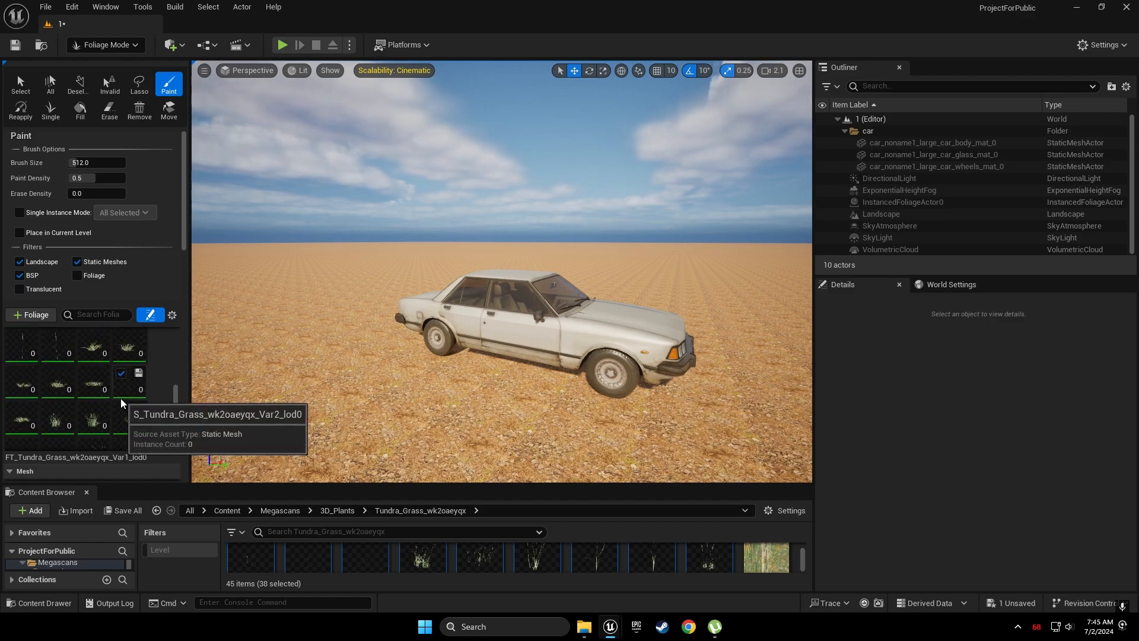
pyautogui.scroll(-9, 122, 409)
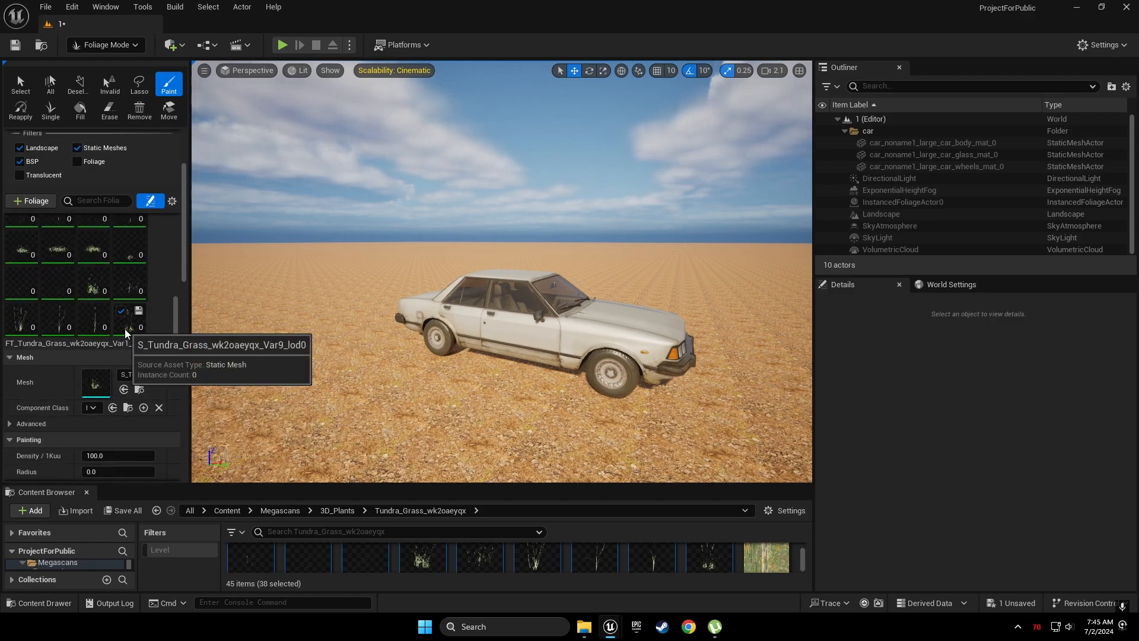
pyautogui.keyDown('shift'); pyautogui.click(125, 324); pyautogui.keyUp('shift')
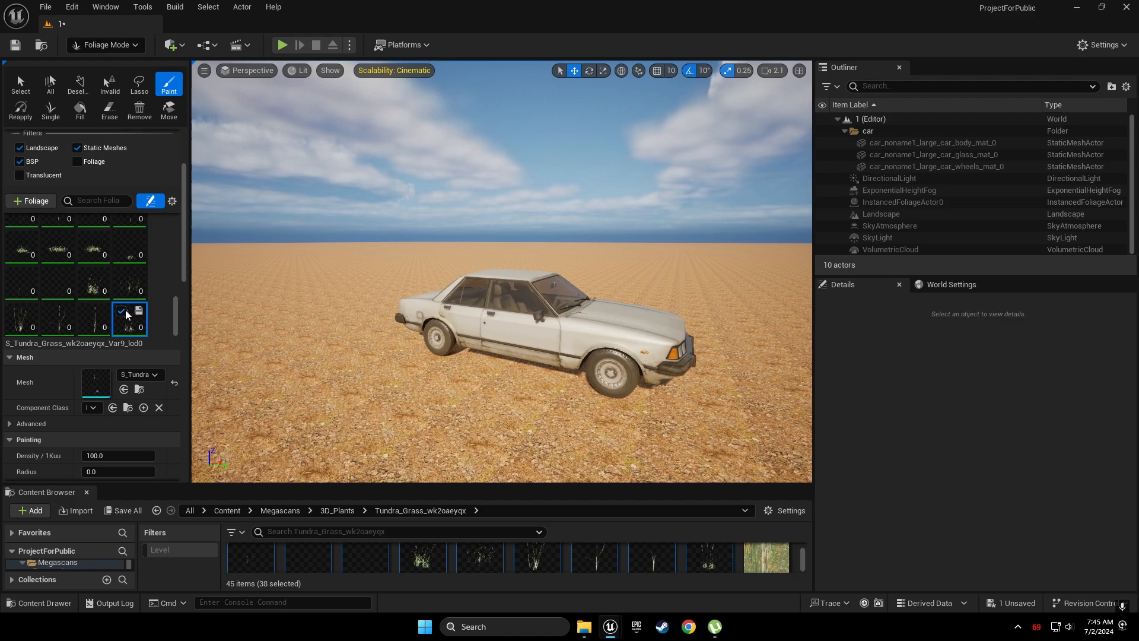
pyautogui.click(122, 311)
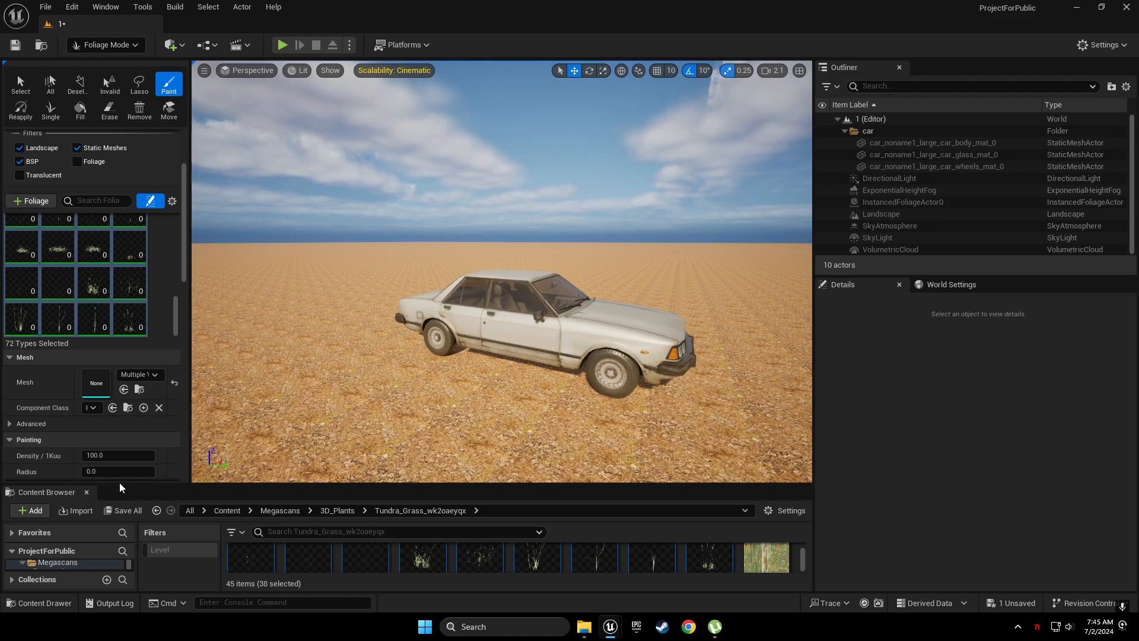
pyautogui.scroll(-3, 165, 359)
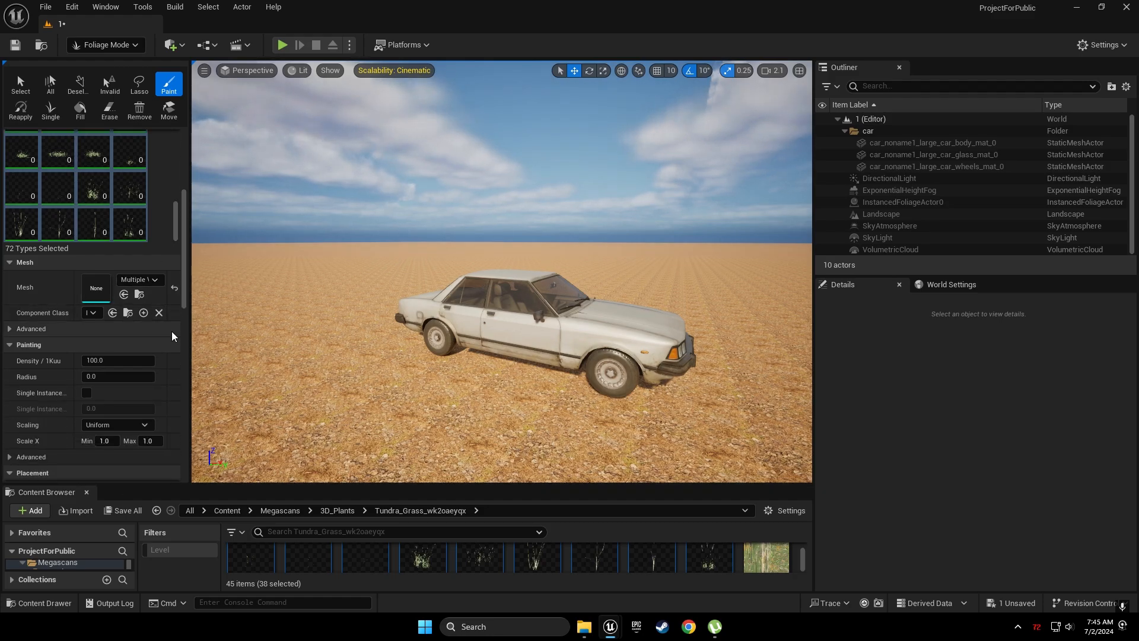
pyautogui.scroll(-6, 163, 357)
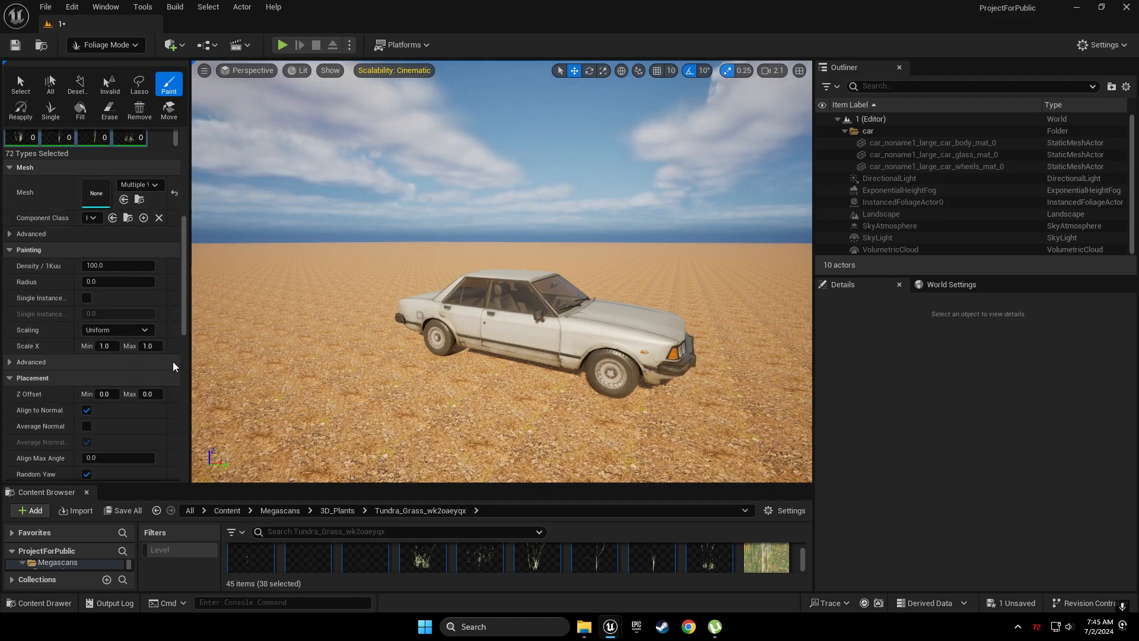
pyautogui.scroll(9, 173, 366)
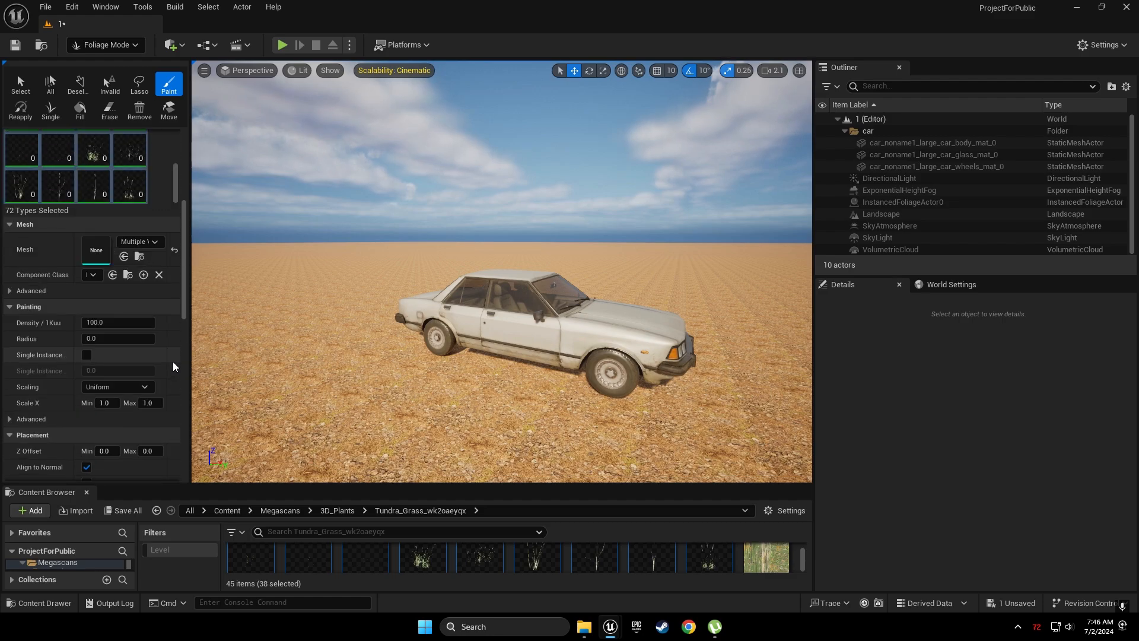
pyautogui.scroll(4, 173, 366)
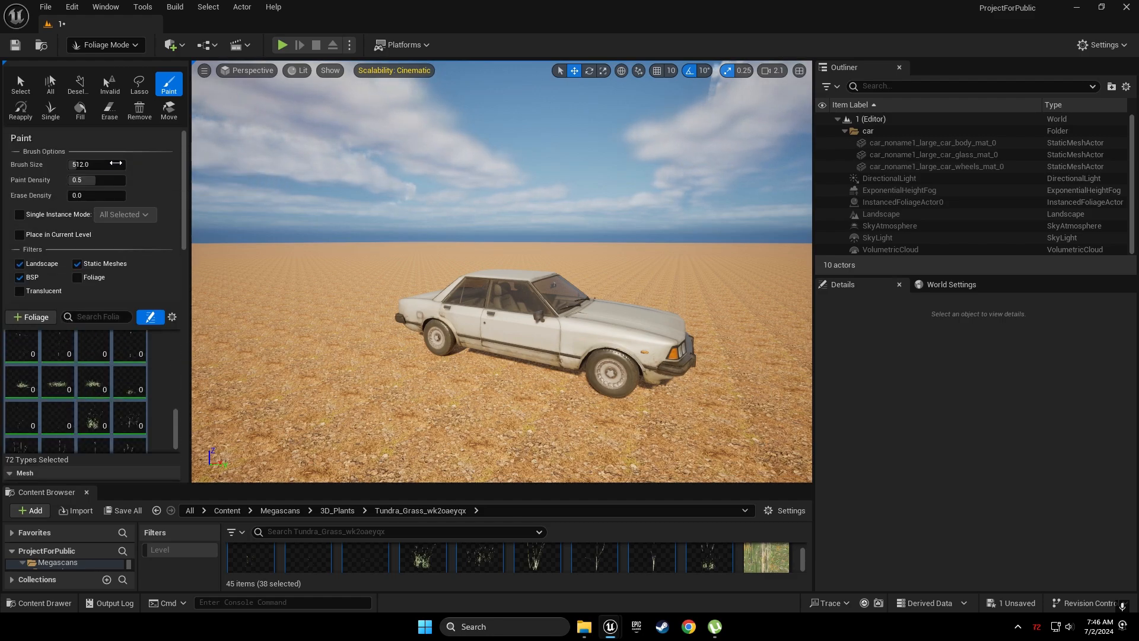
# Set the foliage brush size to 200 and paint density to about 0.94
pyautogui.click(89, 165)
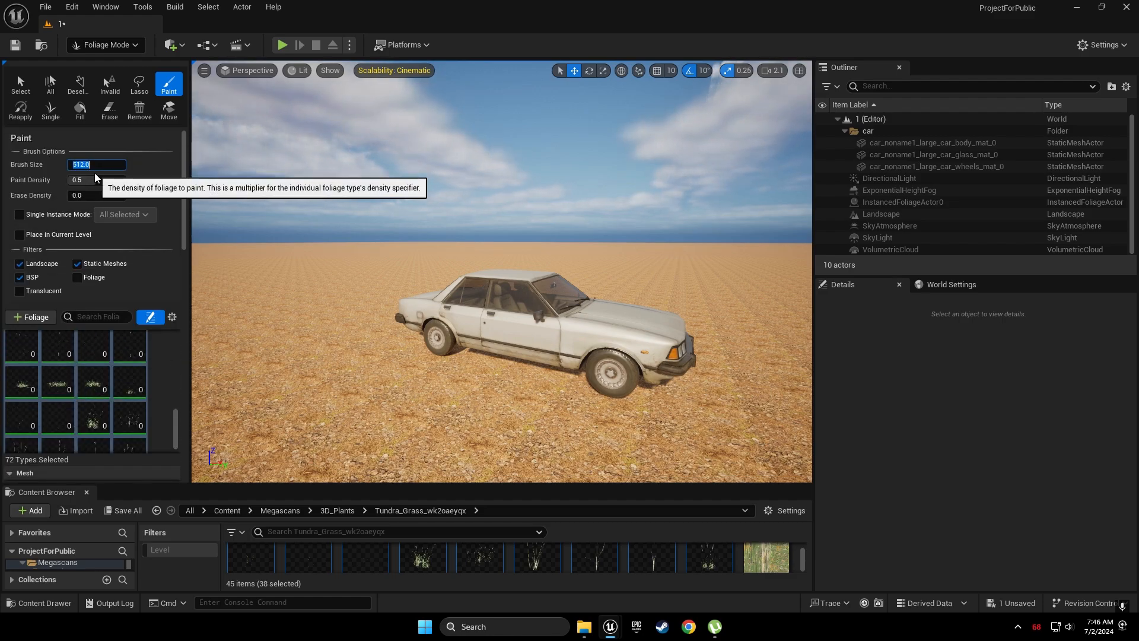
pyautogui.write('200')
pyautogui.press('Return')
pyautogui.moveTo(95, 178); pyautogui.dragTo(103, 180)
pyautogui.moveTo(318, 394)
pyautogui.mouseDown()
pyautogui.moveTo(360, 239)
pyautogui.moveTo(279, 356)
pyautogui.moveTo(267, 320)
pyautogui.moveTo(292, 286)
pyautogui.moveTo(242, 338)
pyautogui.moveTo(255, 410)
pyautogui.mouseUp()
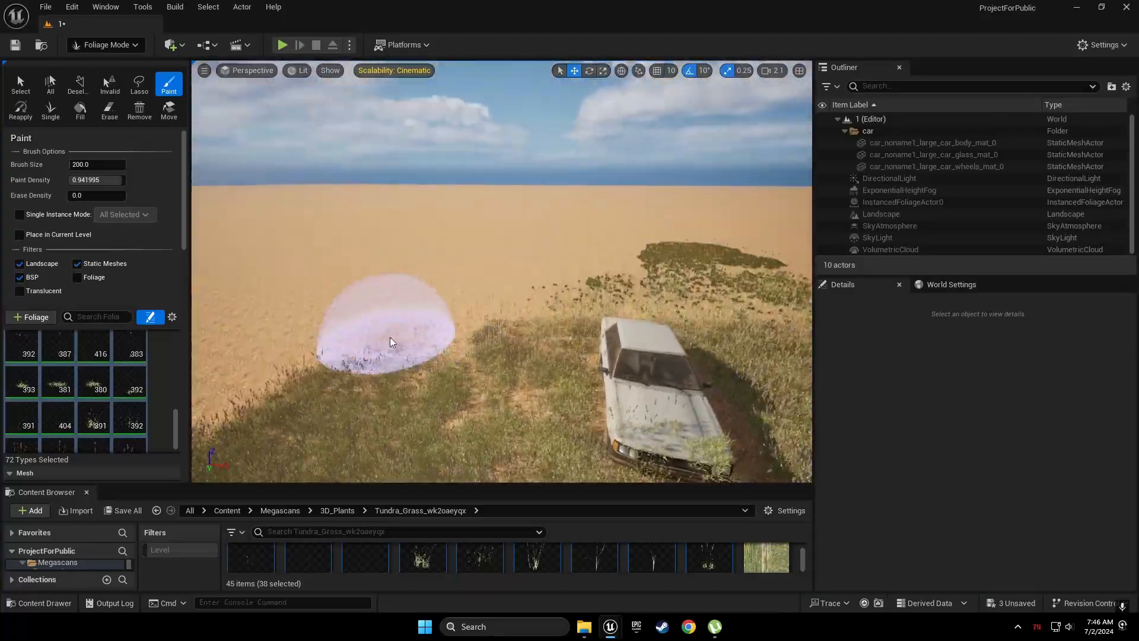
# Paint Tundra Grass across the ground around the car
pyautogui.moveTo(391, 343)
pyautogui.mouseDown()
pyautogui.moveTo(534, 255)
pyautogui.moveTo(305, 331)
pyautogui.mouseUp()
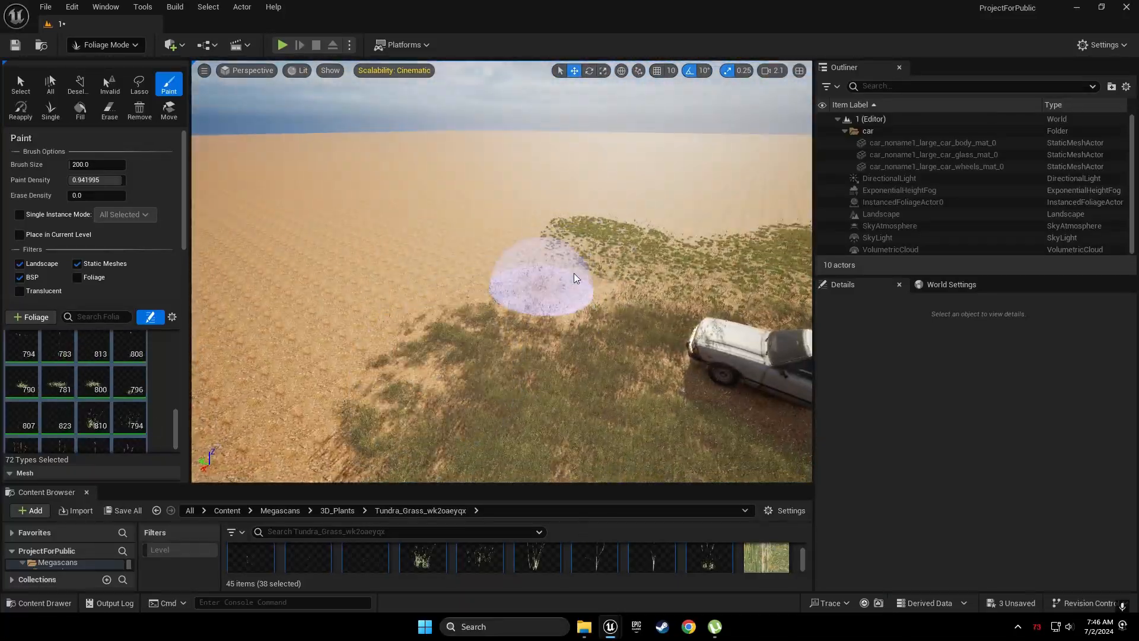
pyautogui.moveTo(546, 275); pyautogui.dragTo(419, 373)
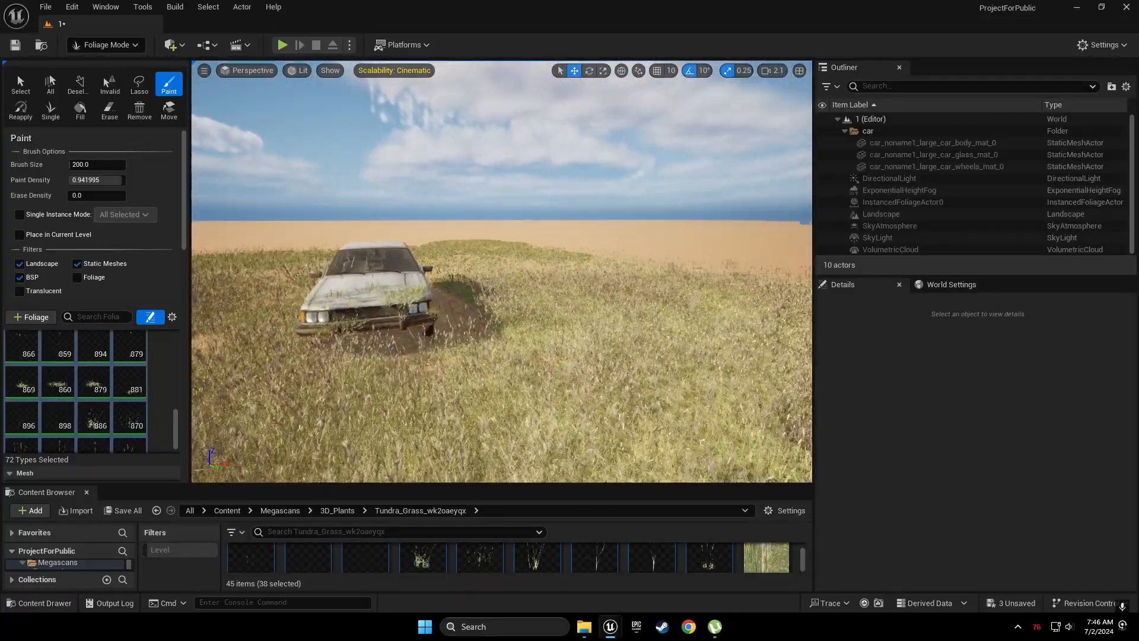
pyautogui.press('w')
pyautogui.moveTo(502, 271); pyautogui.dragTo(427, 271, button='right')
pyautogui.click(20, 83)
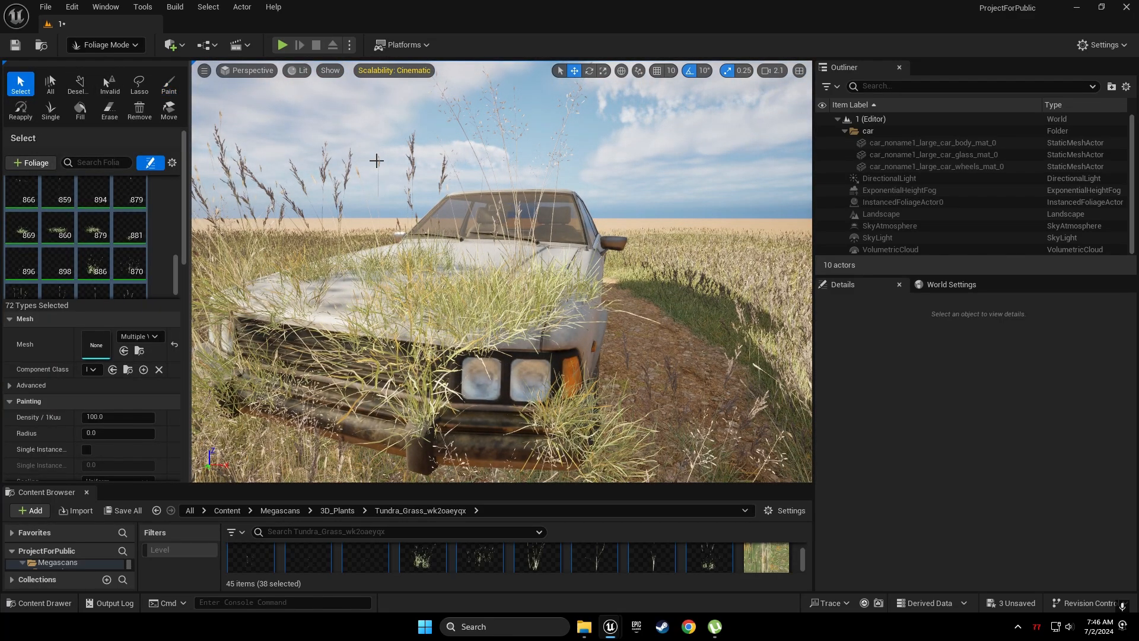
# Erase the grass clumps on the car's hood and grille with a size-10 Erase brush
pyautogui.click(118, 116)
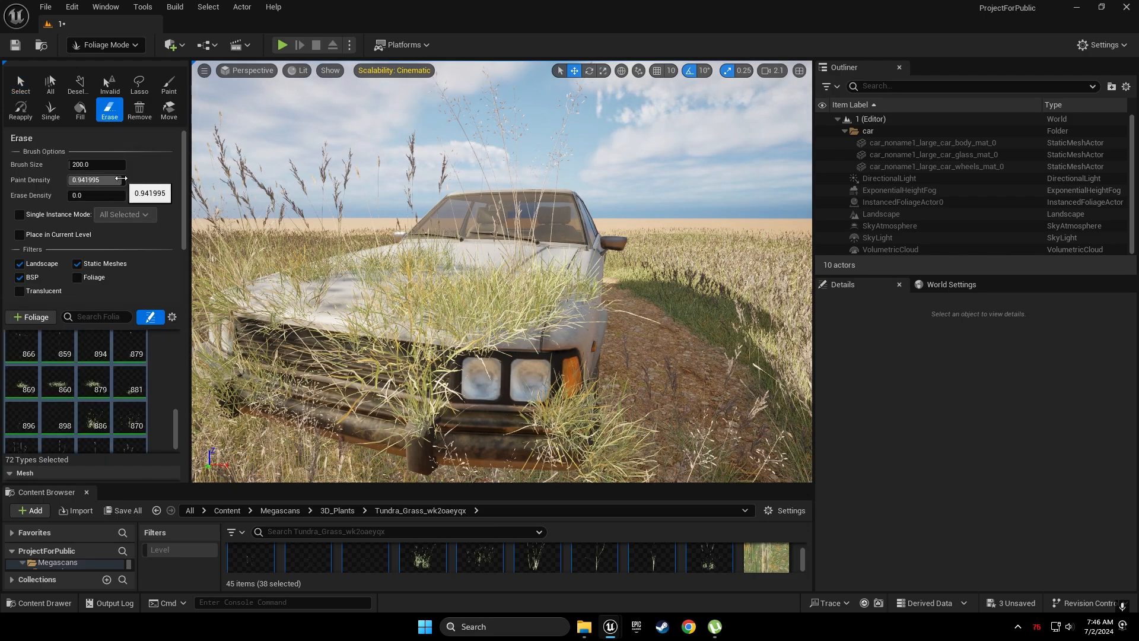
pyautogui.click(86, 164)
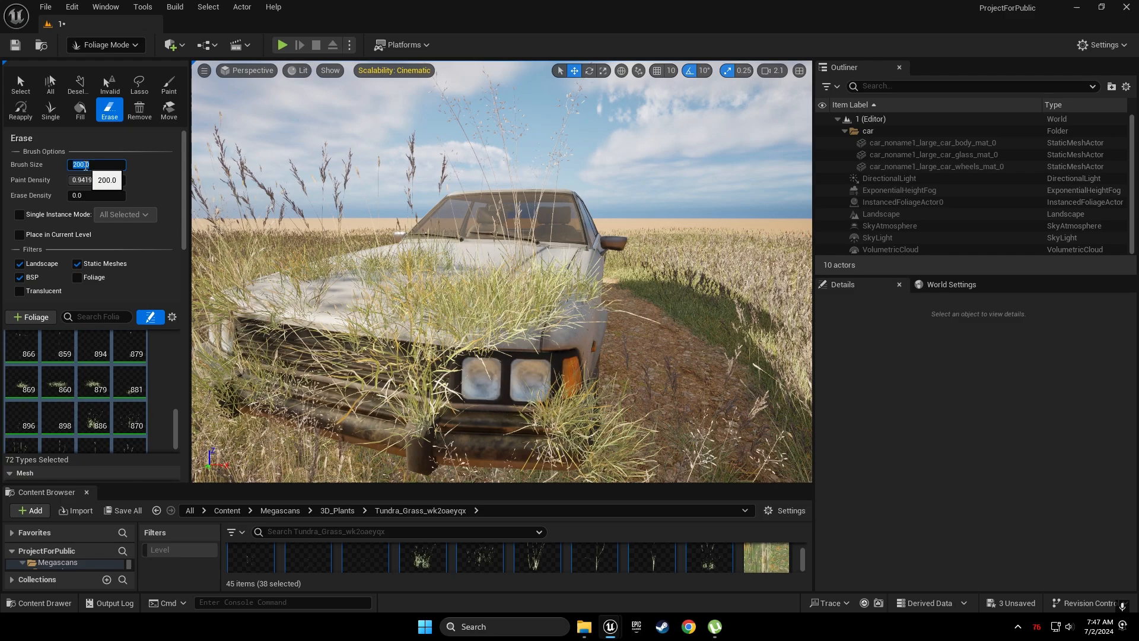
pyautogui.moveTo(362, 332)
pyautogui.mouseDown()
pyautogui.moveTo(444, 292)
pyautogui.moveTo(483, 330)
pyautogui.moveTo(554, 287)
pyautogui.moveTo(528, 382)
pyautogui.moveTo(554, 419)
pyautogui.moveTo(498, 427)
pyautogui.moveTo(403, 410)
pyautogui.moveTo(374, 285)
pyautogui.moveTo(426, 258)
pyautogui.moveTo(491, 285)
pyautogui.moveTo(475, 269)
pyautogui.moveTo(307, 292)
pyautogui.moveTo(264, 325)
pyautogui.moveTo(339, 389)
pyautogui.moveTo(252, 369)
pyautogui.moveTo(382, 293)
pyautogui.mouseUp()
pyautogui.press('s')
pyautogui.press('a')
pyautogui.moveTo(382, 293); pyautogui.dragTo(476, 290, button='right')
pyautogui.moveTo(468, 272); pyautogui.dragTo(532, 293)
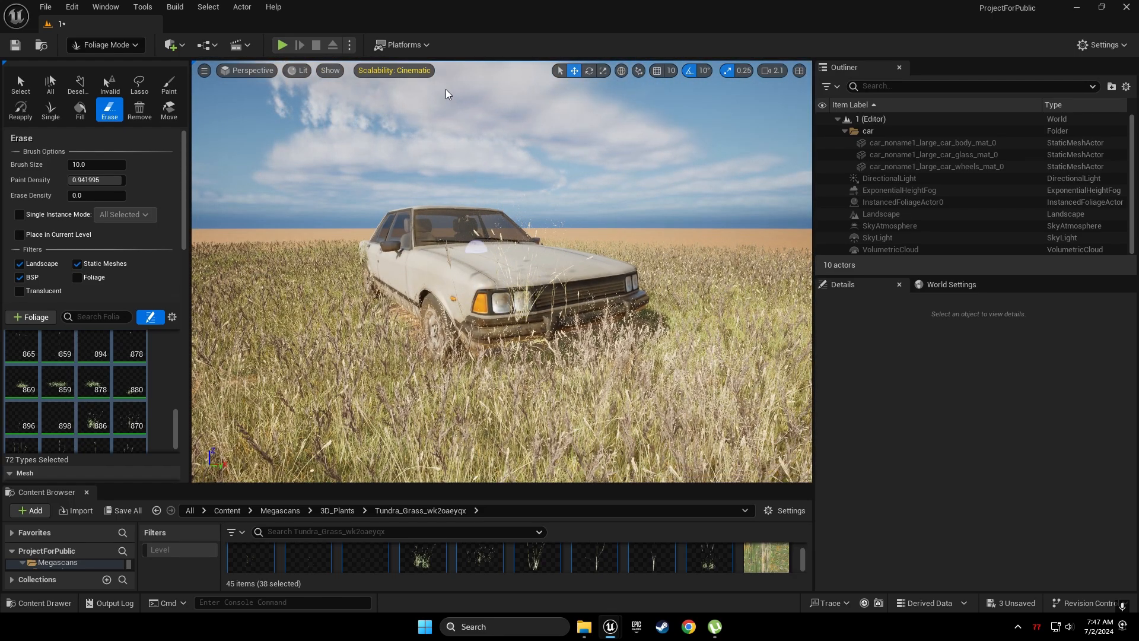
# Set engine scalability to Epic and erase the grass clump in front of the headlight
pyautogui.click(394, 70)
pyautogui.click(564, 105)
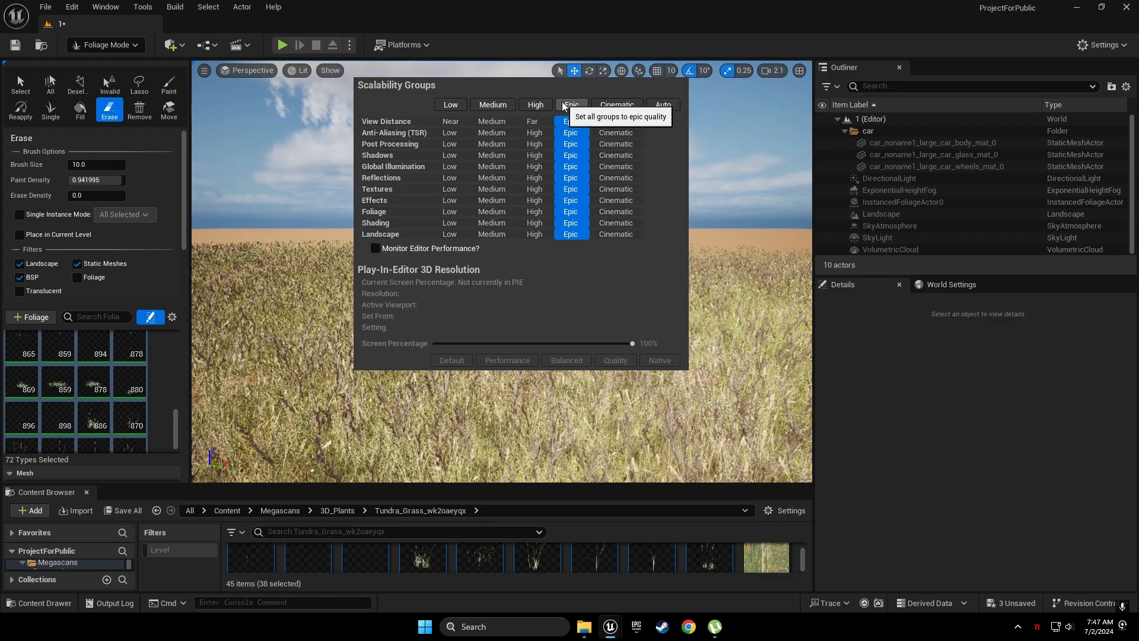
pyautogui.moveTo(704, 130); pyautogui.dragTo(725, 131, button='right')
pyautogui.press('s')
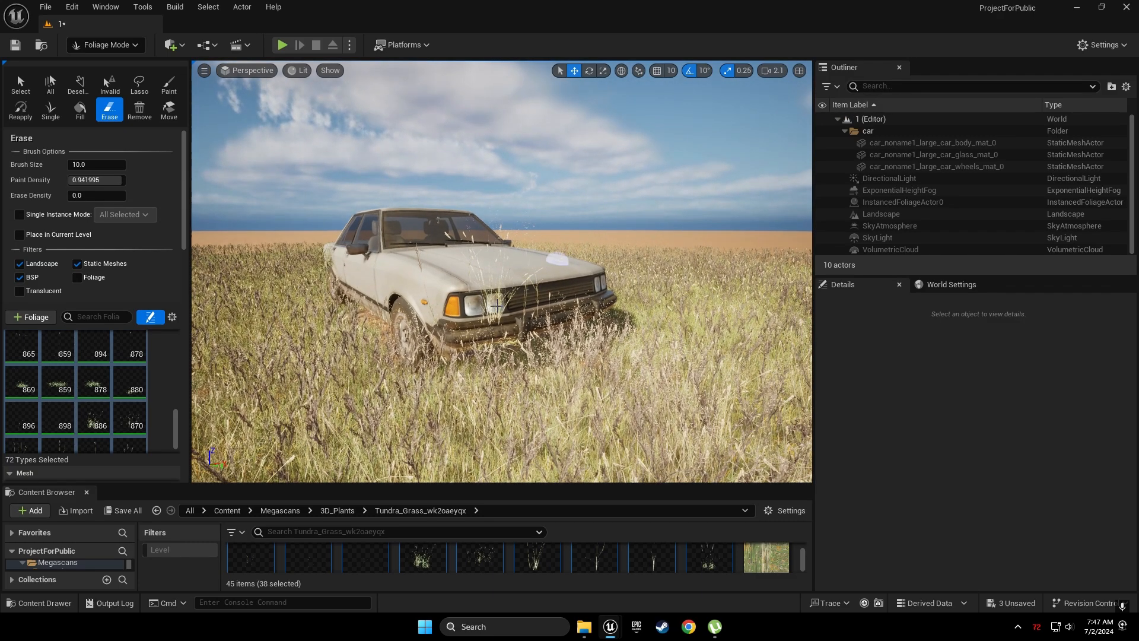
pyautogui.moveTo(496, 306)
pyautogui.mouseDown()
pyautogui.moveTo(423, 296)
pyautogui.moveTo(442, 317)
pyautogui.moveTo(537, 317)
pyautogui.moveTo(476, 307)
pyautogui.mouseUp()
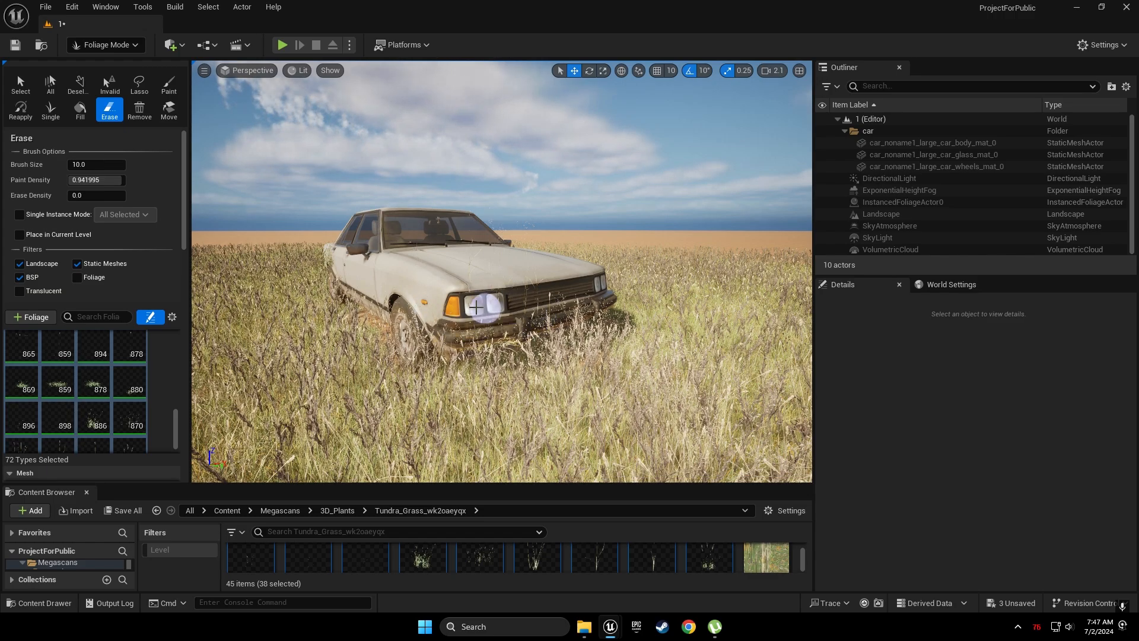
# Fly the view back to see the whole car, then bring up the Epic Games Launcher
pyautogui.press('a')
pyautogui.moveTo(401, 203)
pyautogui.mouseDown(button='right')
pyautogui.moveTo(525, 199)
pyautogui.moveTo(543, 216)
pyautogui.moveTo(567, 197)
pyautogui.mouseUp(button='right')
pyautogui.press('a')
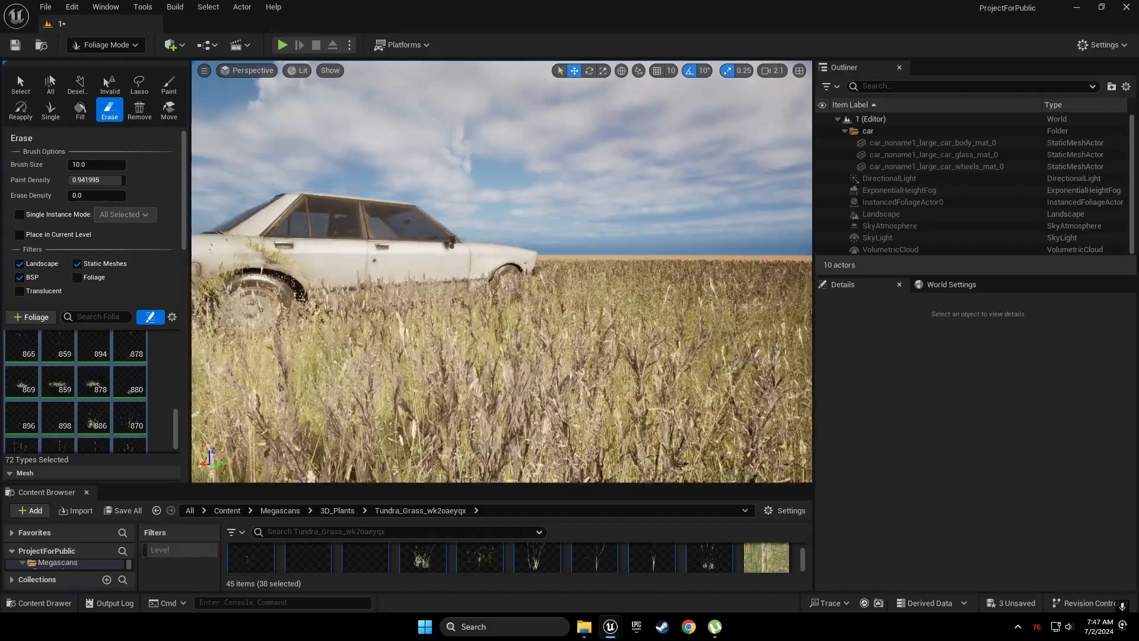
pyautogui.press('e')
pyautogui.press('s')
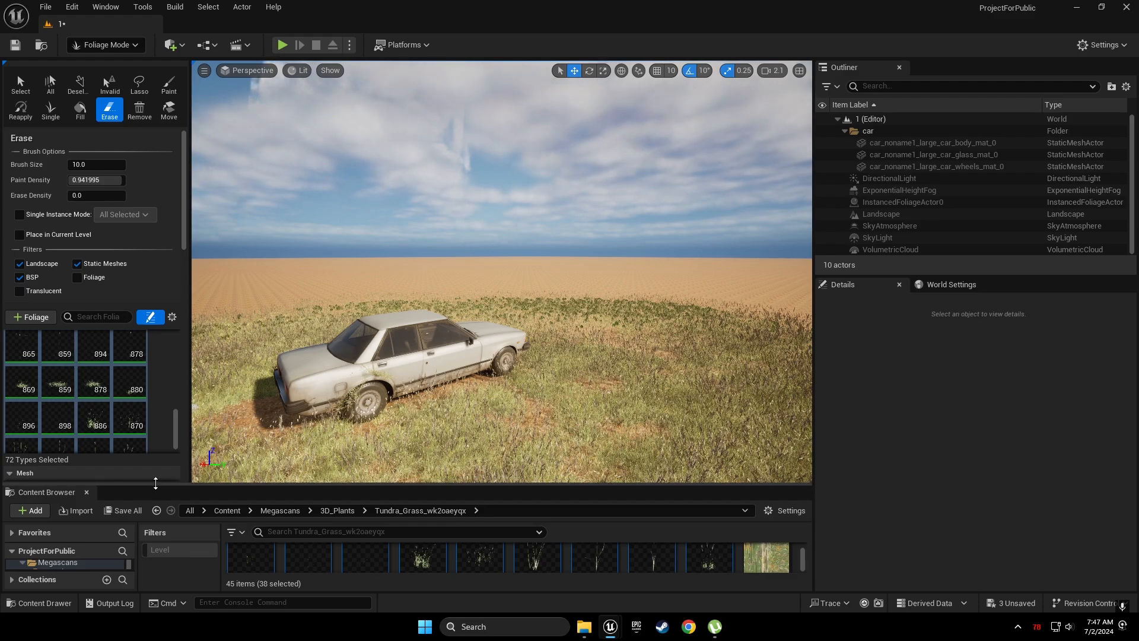
pyautogui.moveTo(157, 484); pyautogui.dragTo(162, 316)
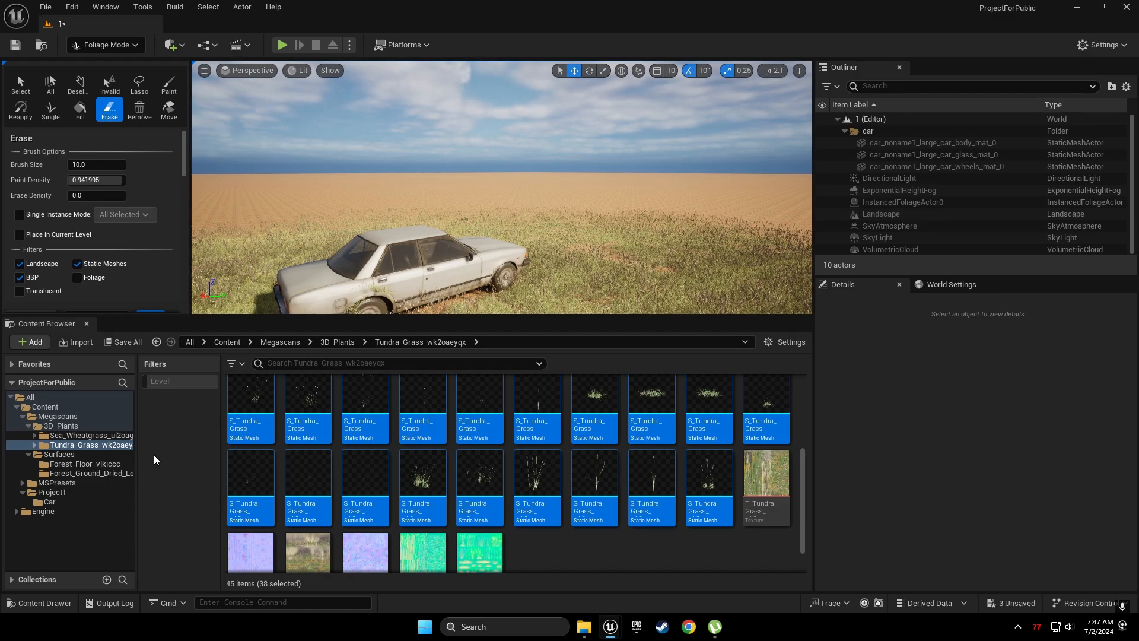
pyautogui.click(636, 625)
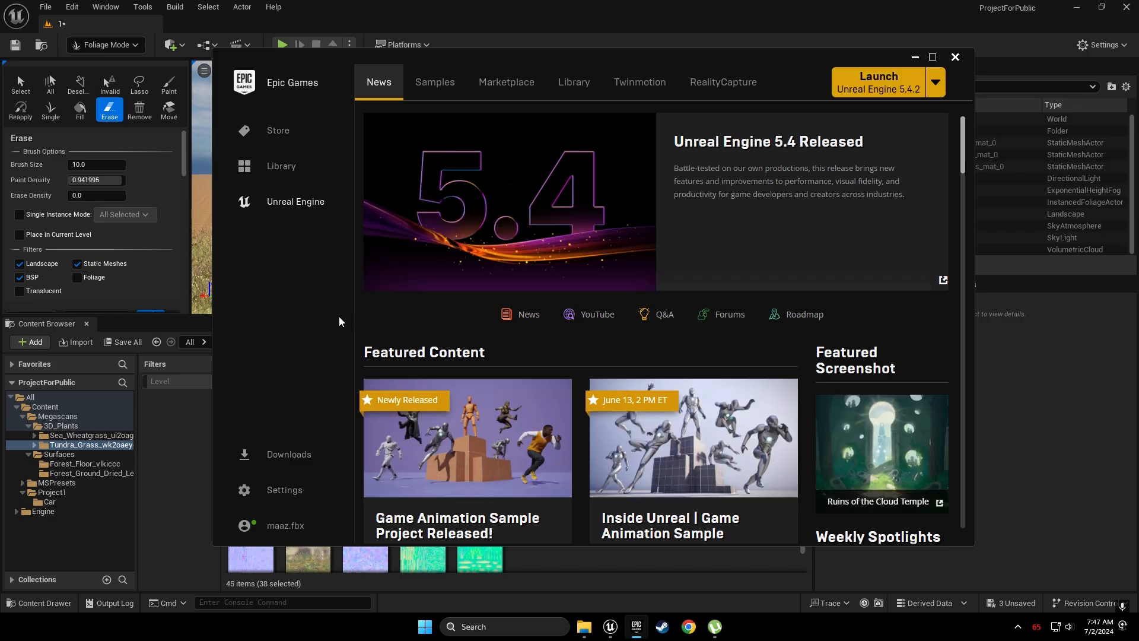
# Find the European Black Alder pack by searching the Library's Vault for 'black'
pyautogui.click(574, 82)
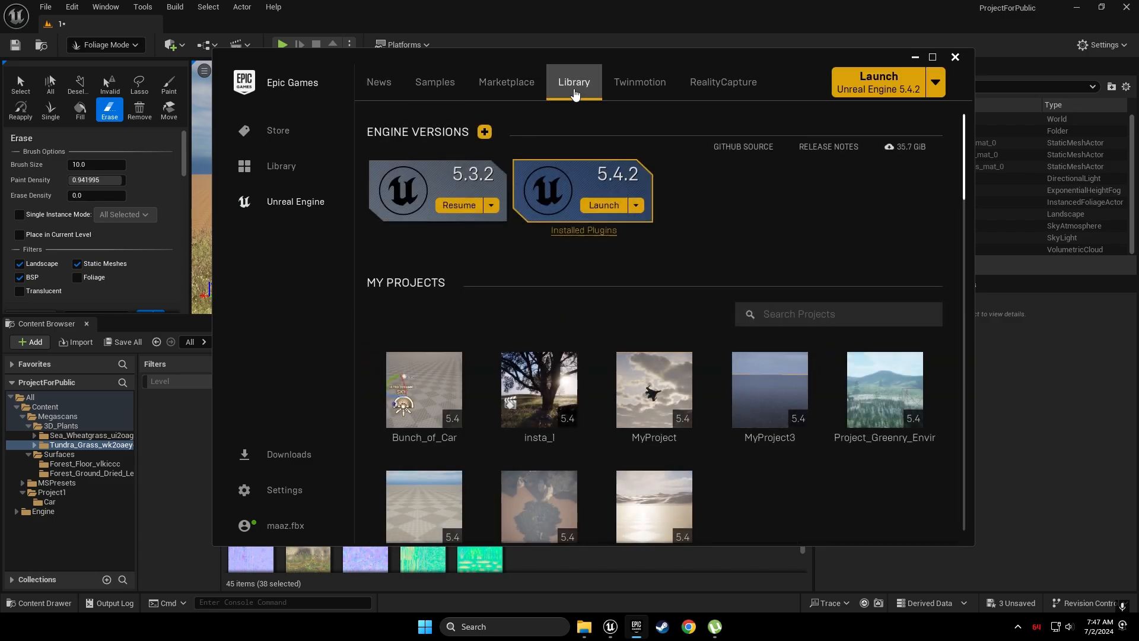
pyautogui.scroll(-5, 715, 187)
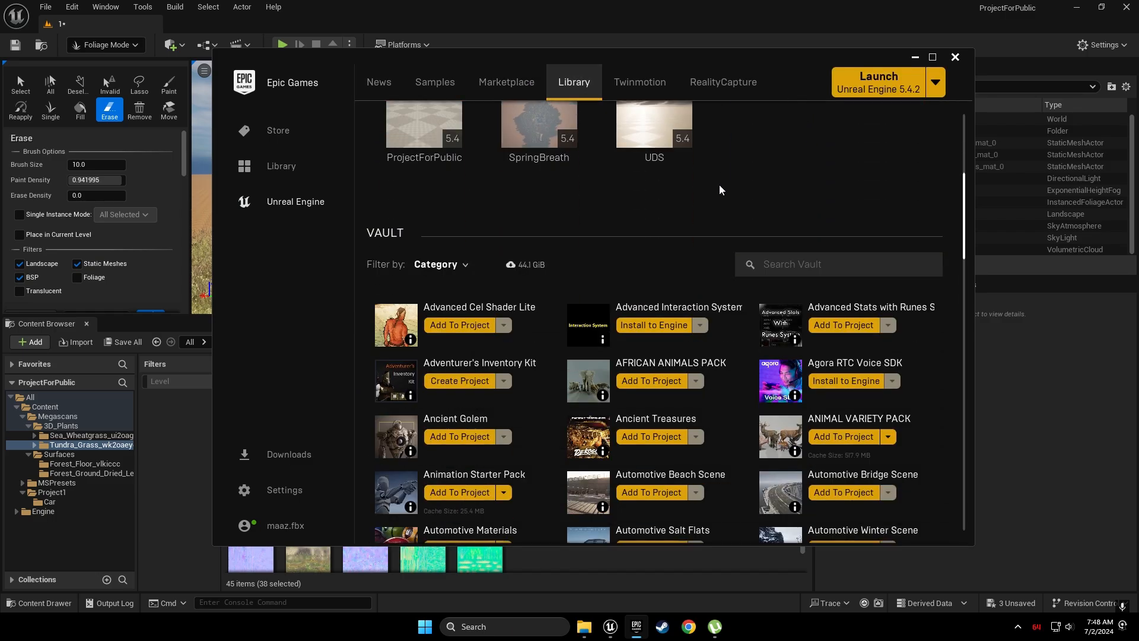
pyautogui.scroll(-1, 739, 192)
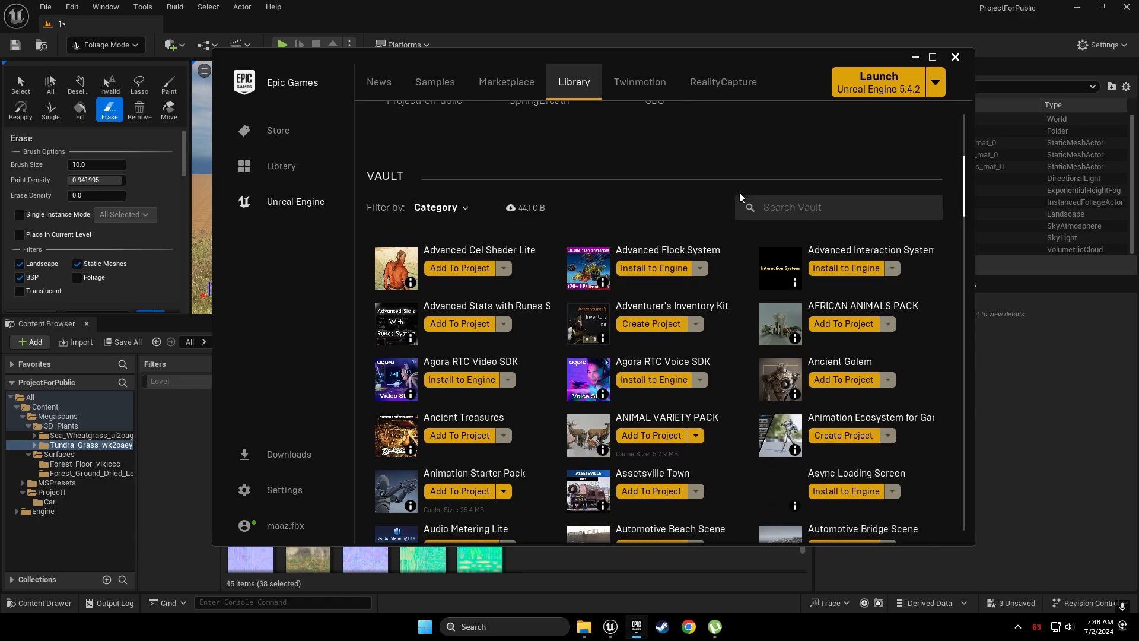
pyautogui.scroll(-1, 720, 192)
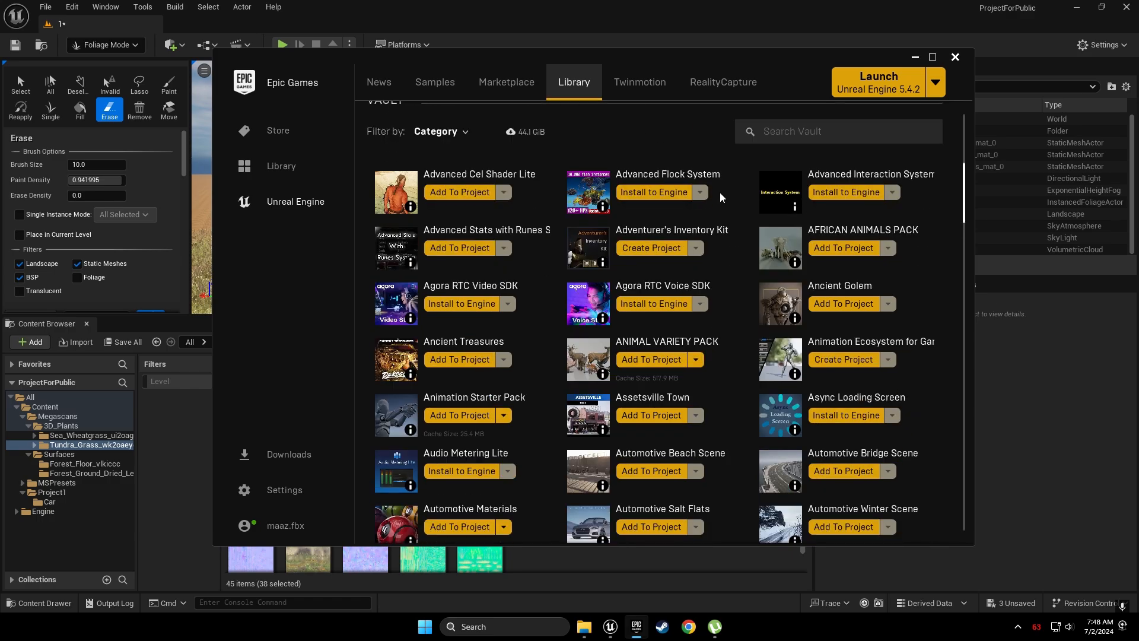
pyautogui.scroll(3, 721, 192)
pyautogui.click(872, 293)
pyautogui.write('bl')
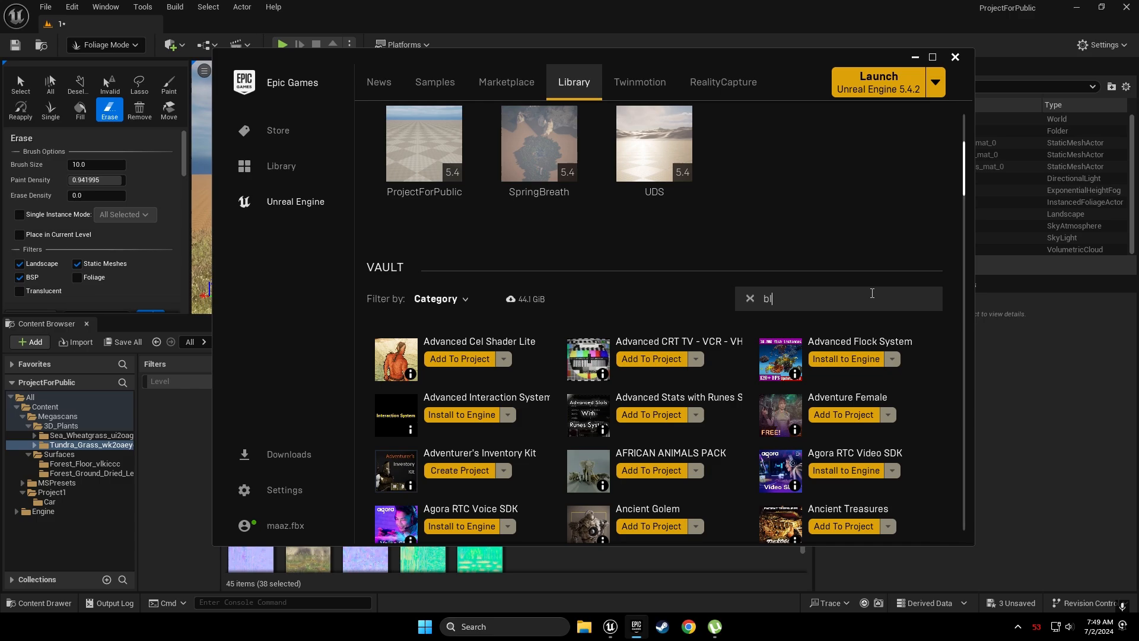
pyautogui.write('ack')
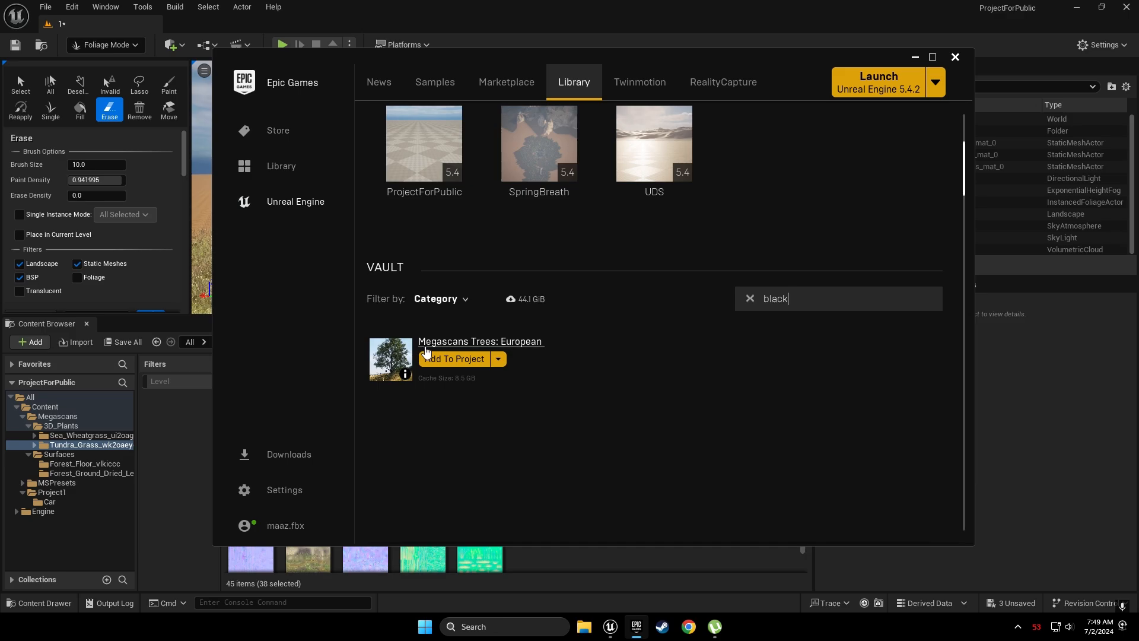
# Add the Black Alder pack to ProjectForPublic as version 5.3 and check its progress
pyautogui.click(481, 362)
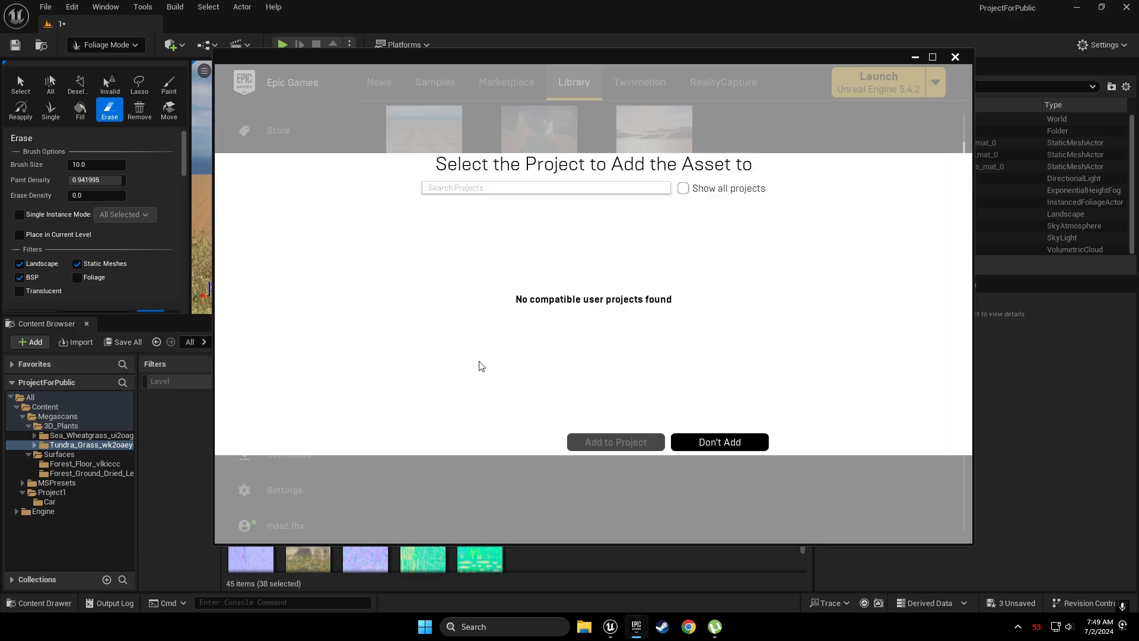
pyautogui.click(686, 189)
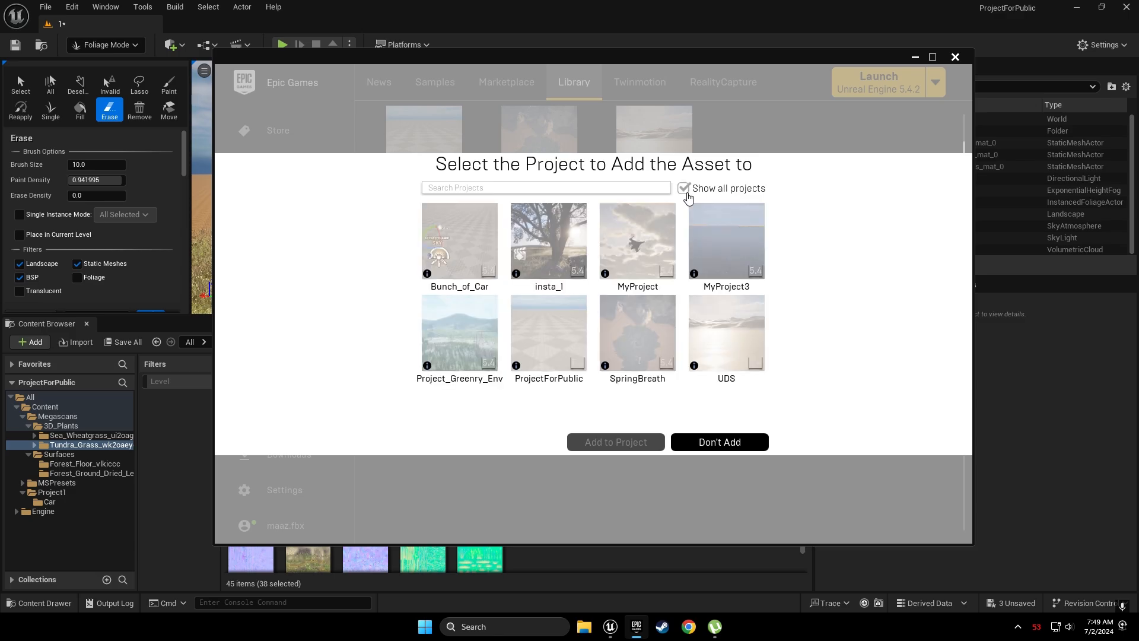
pyautogui.click(550, 305)
pyautogui.click(509, 419)
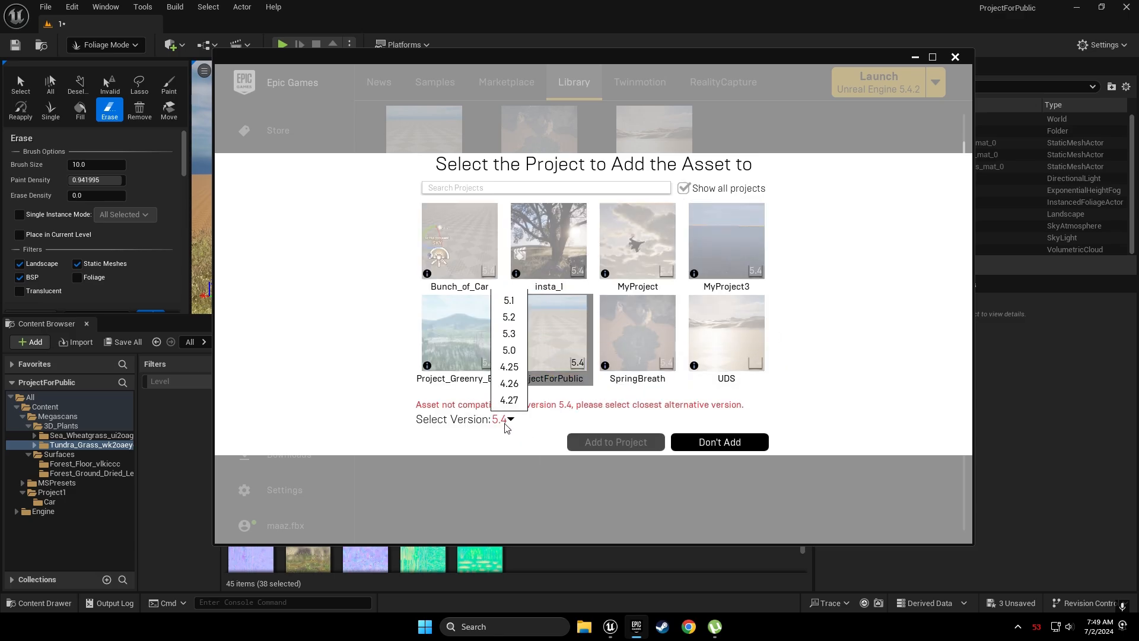
pyautogui.click(509, 334)
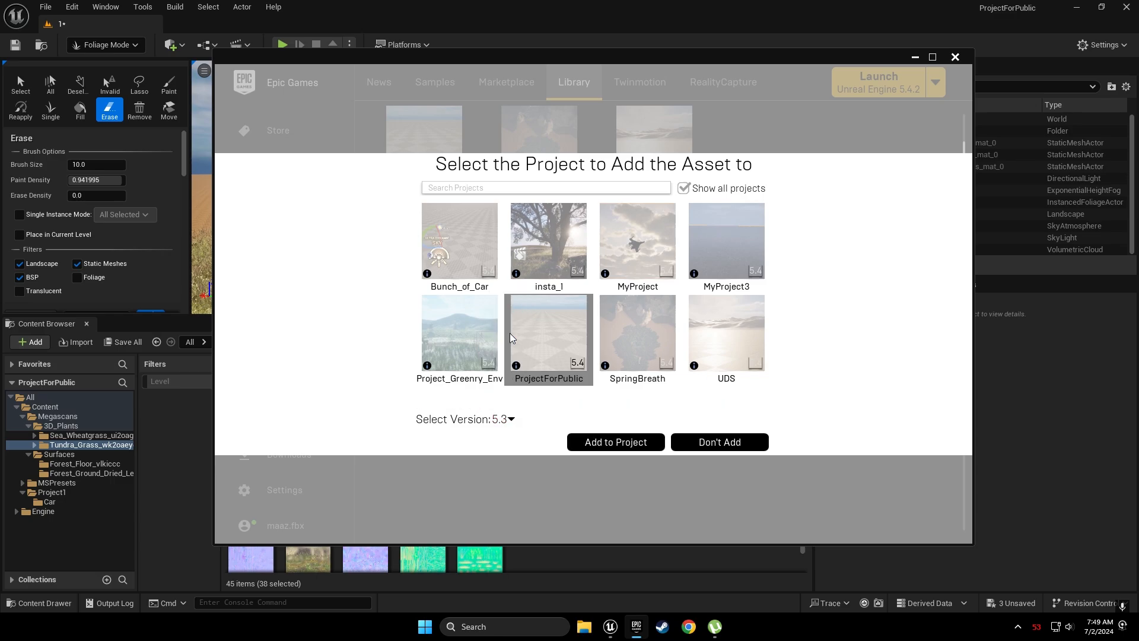
pyautogui.click(603, 440)
pyautogui.click(320, 452)
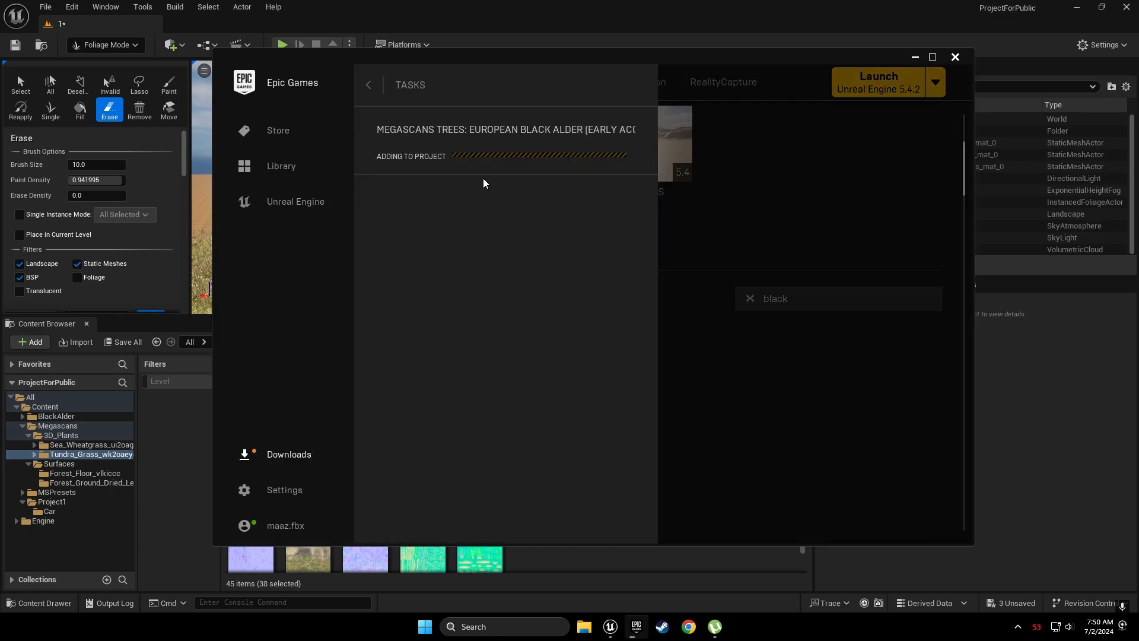
pyautogui.click(679, 143)
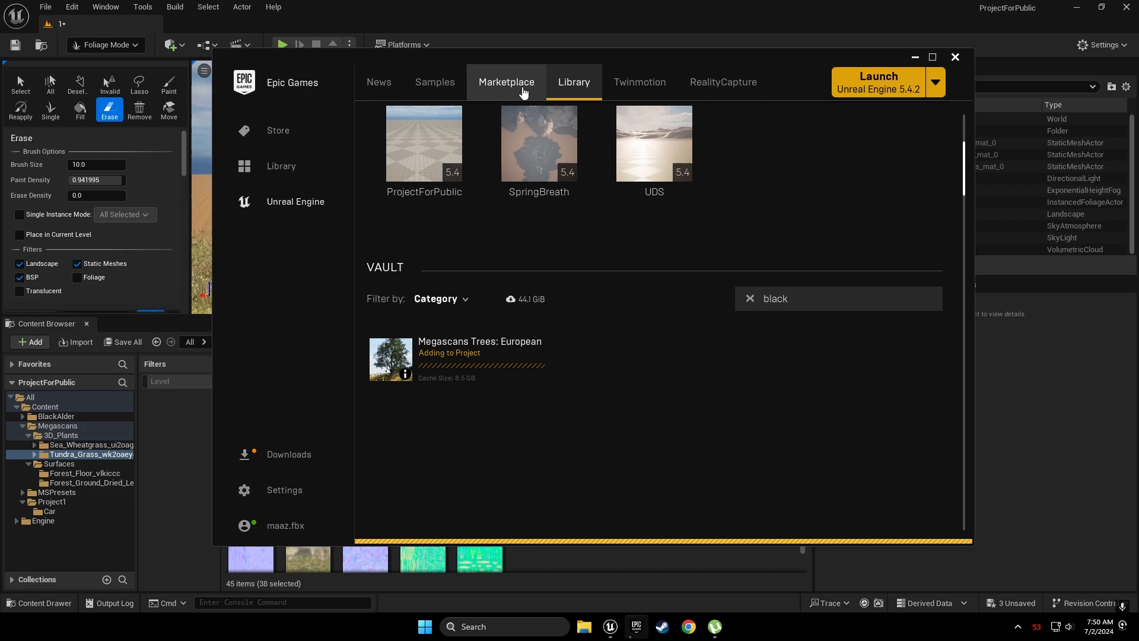
# Search the Marketplace for 'megascan trees'
pyautogui.click(507, 82)
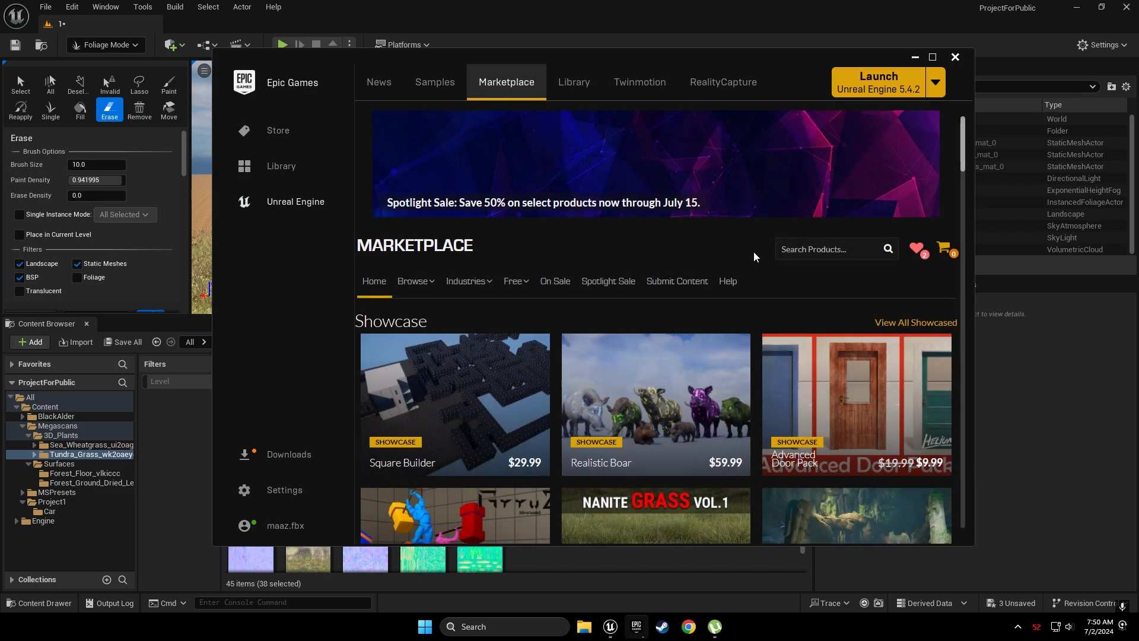
pyautogui.click(818, 248)
pyautogui.write('b')
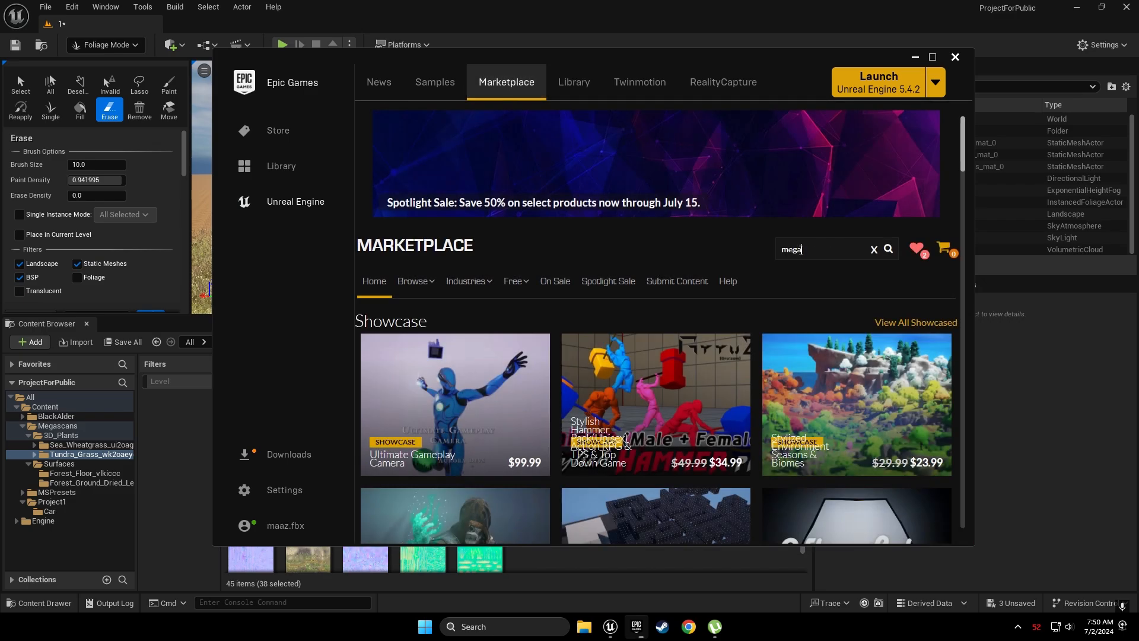
pyautogui.write('megan trees')
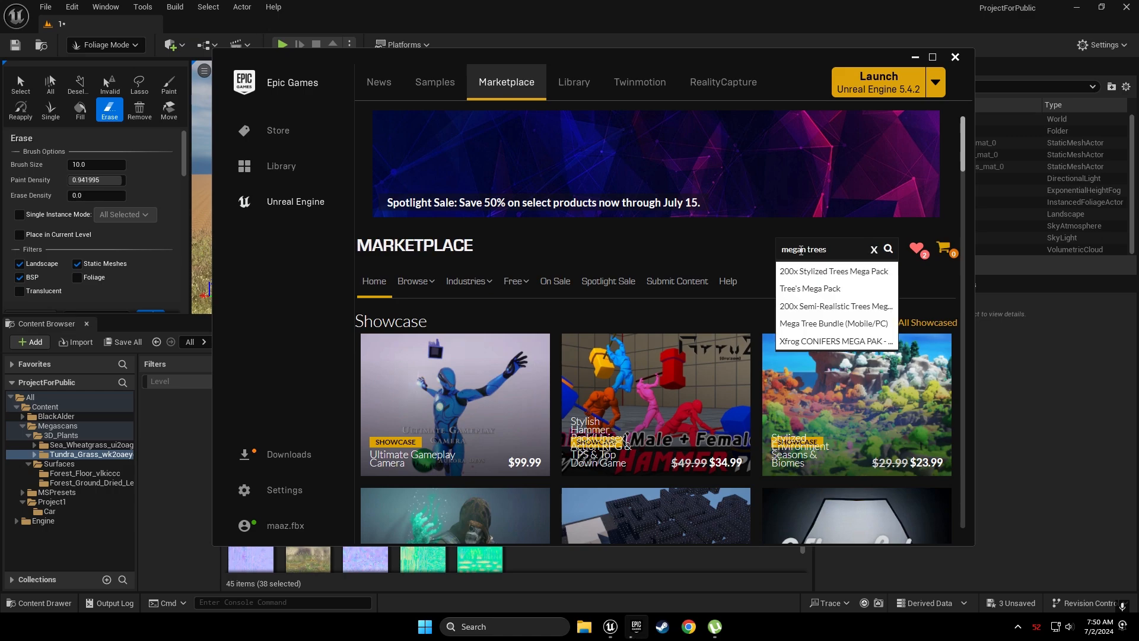
pyautogui.press('Left')
pyautogui.press('Left')
pyautogui.press('Left')
pyautogui.press('Left')
pyautogui.press('Left')
pyautogui.press('Left')
pyautogui.press('Left')
pyautogui.write('sca')
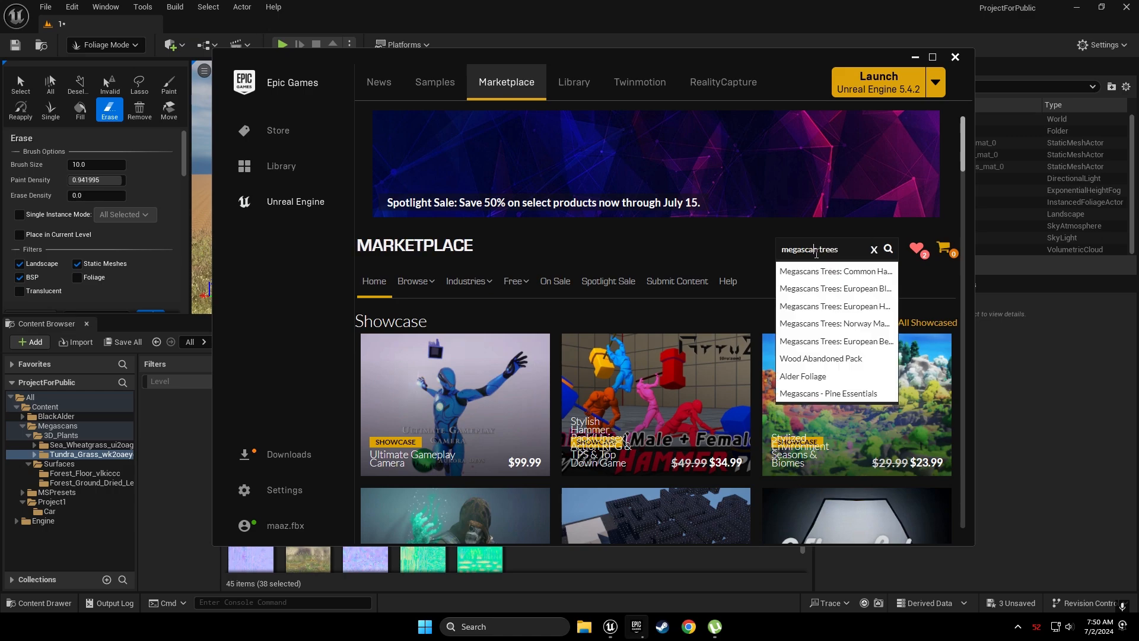
pyautogui.press('Return')
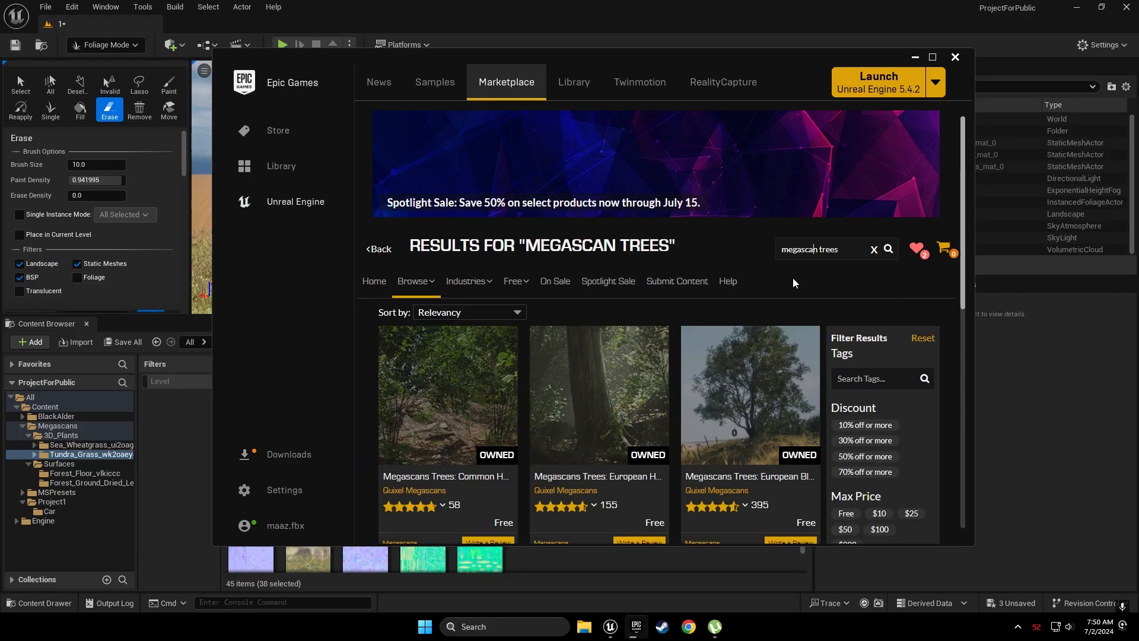
# Browse the Megascan tree results, then confirm the Black Alder pack finished adding
pyautogui.scroll(-2, 712, 267)
pyautogui.scroll(1, 628, 249)
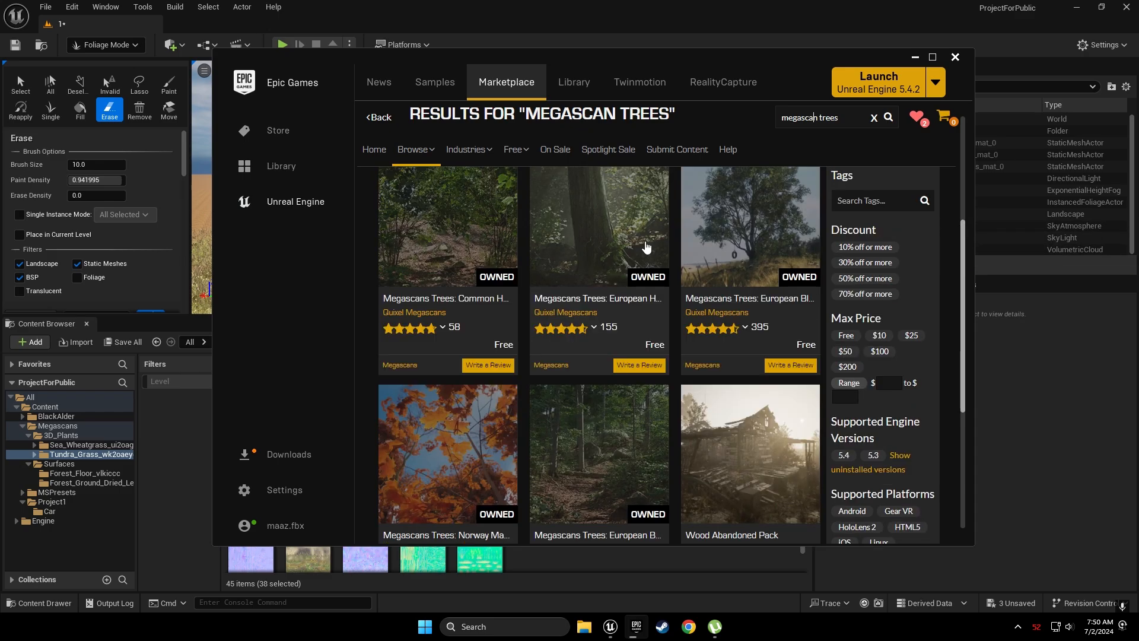
pyautogui.scroll(-5, 766, 290)
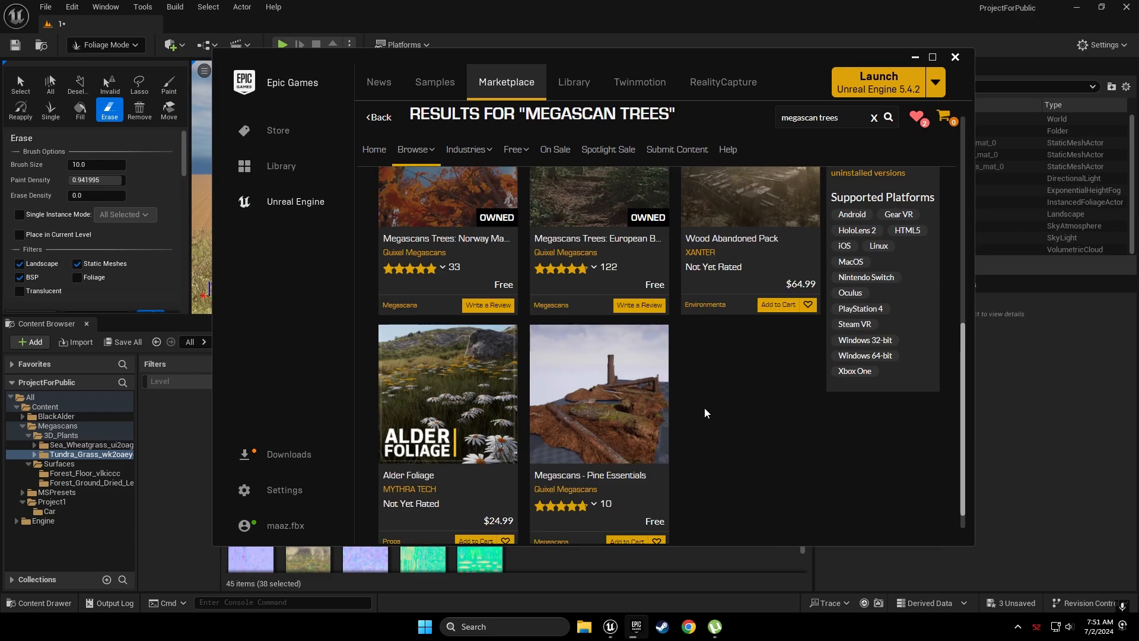
pyautogui.scroll(-1, 704, 407)
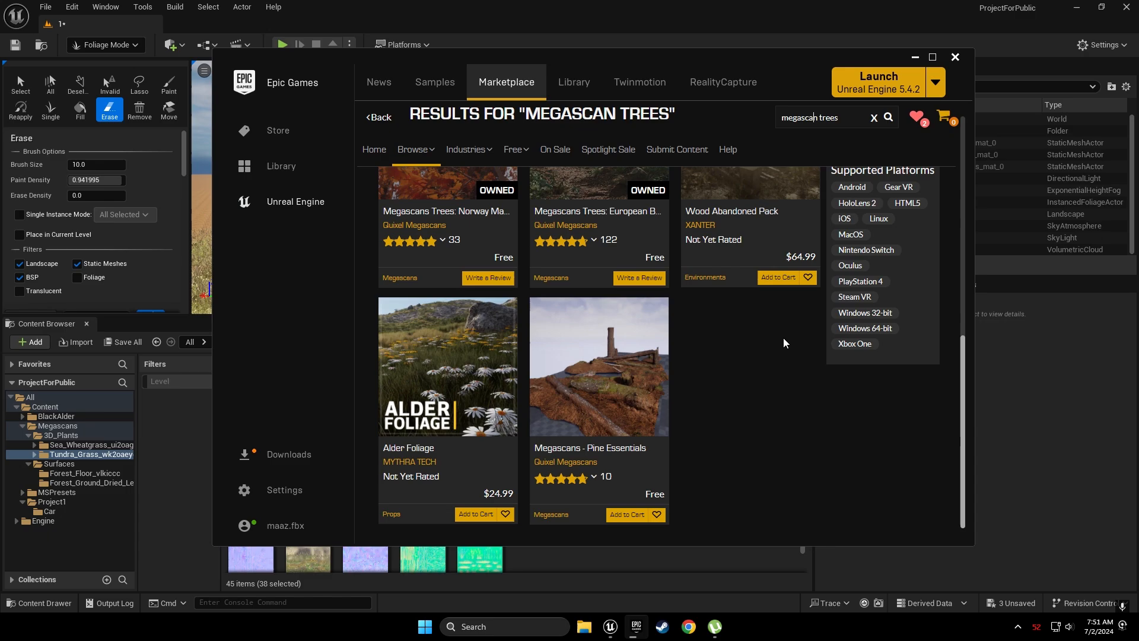
pyautogui.scroll(3, 783, 337)
pyautogui.scroll(5, 893, 192)
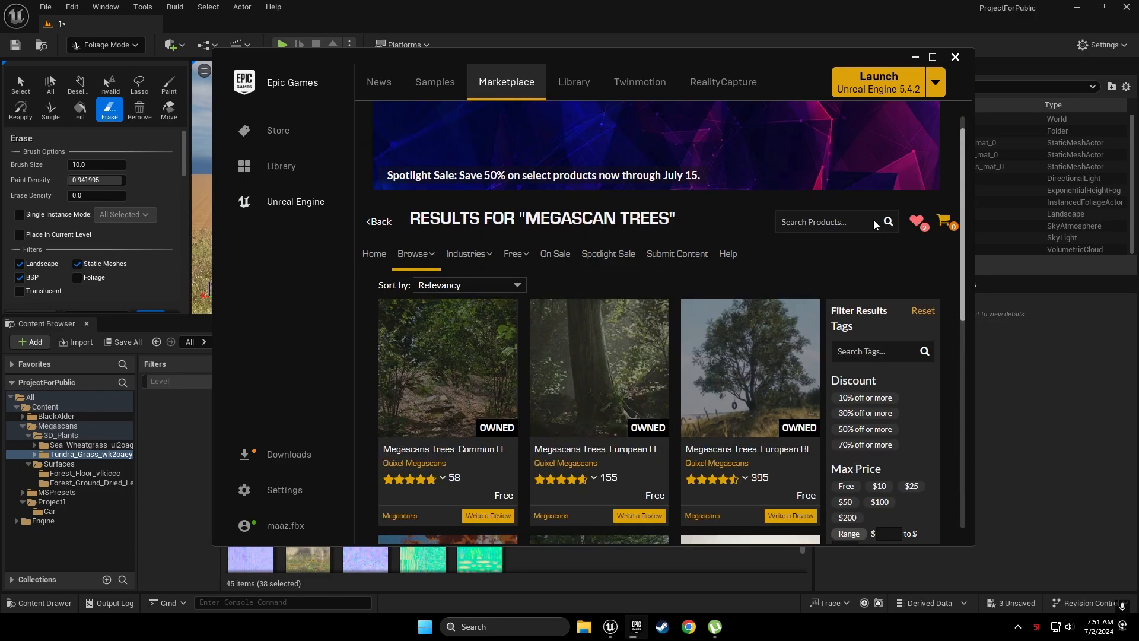
pyautogui.click(298, 452)
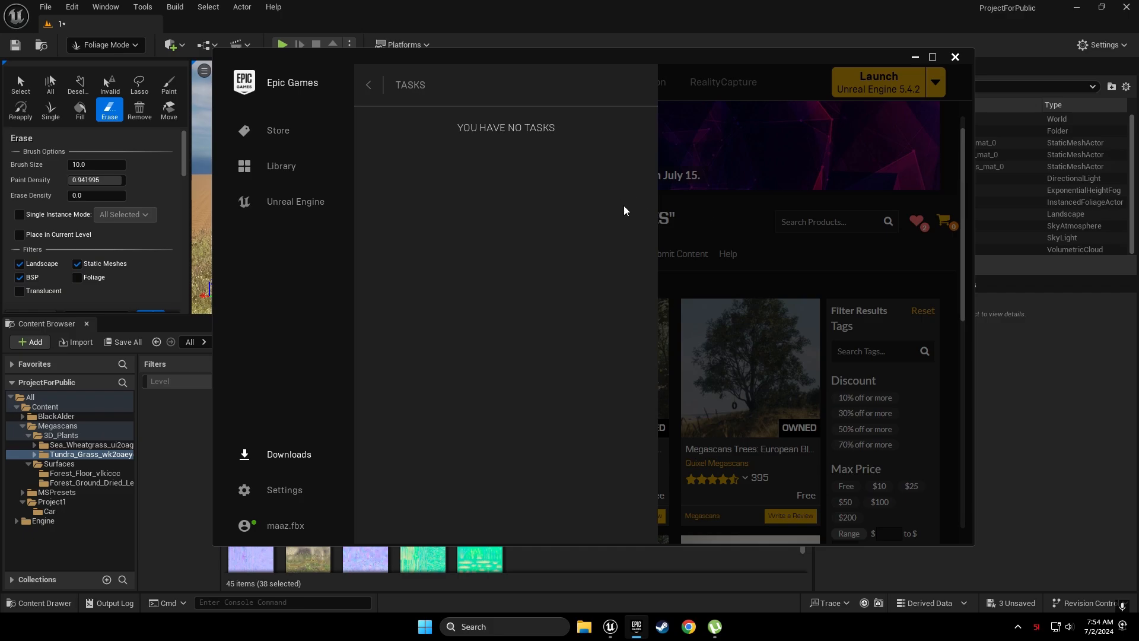
# Back in the editor, open BlackAlder > Foliage > SimpleWind to list its 22 foliage types
pyautogui.click(914, 58)
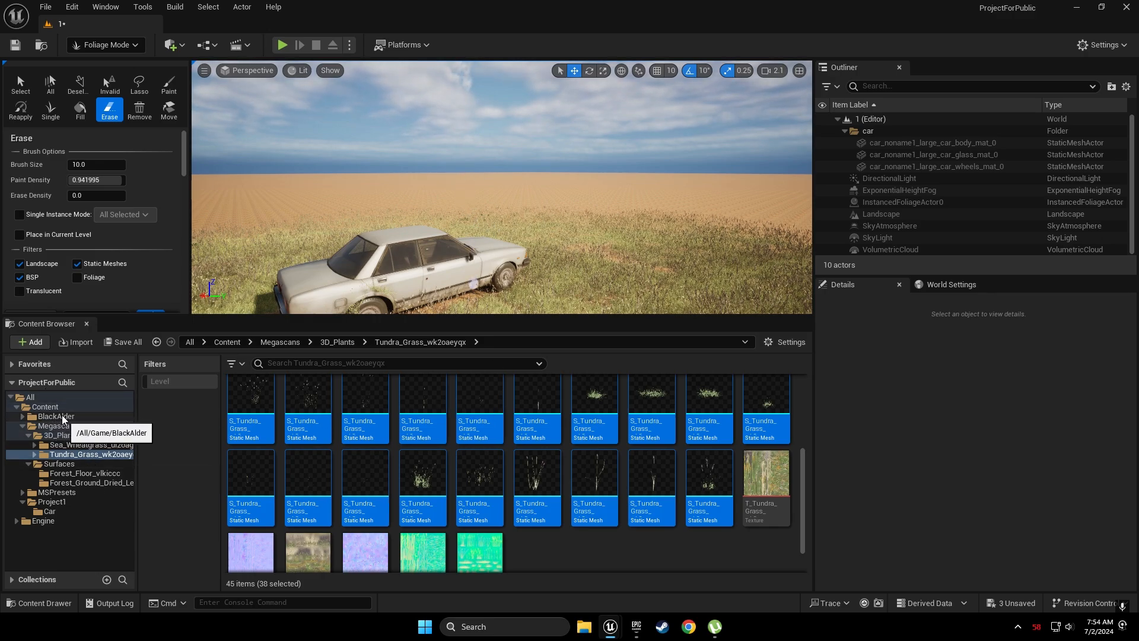
pyautogui.click(34, 418)
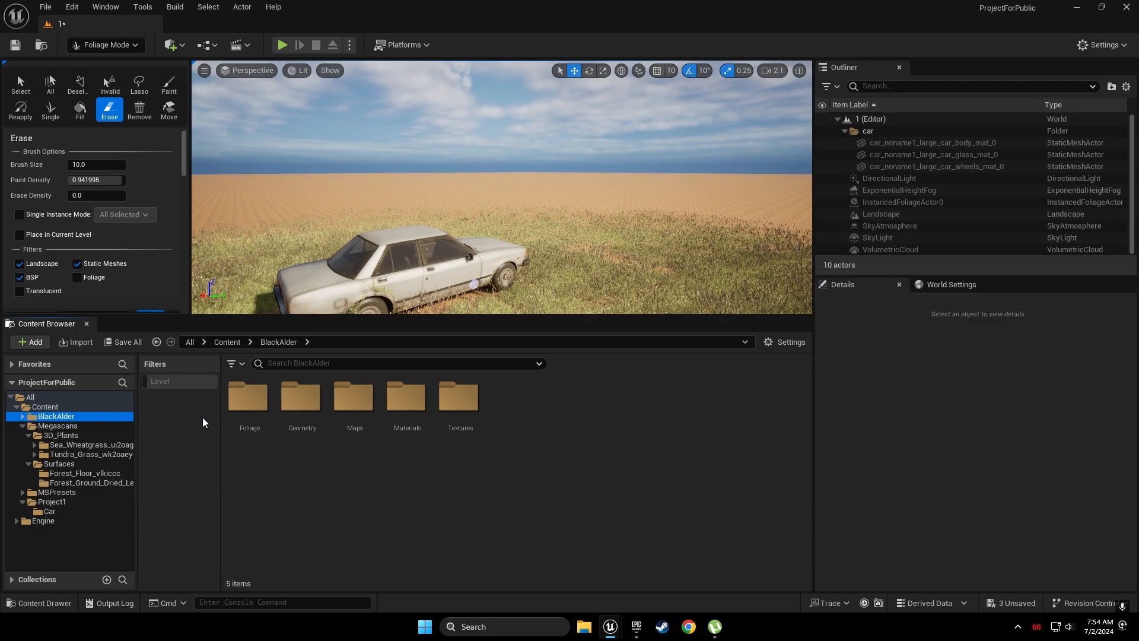
pyautogui.click(262, 407)
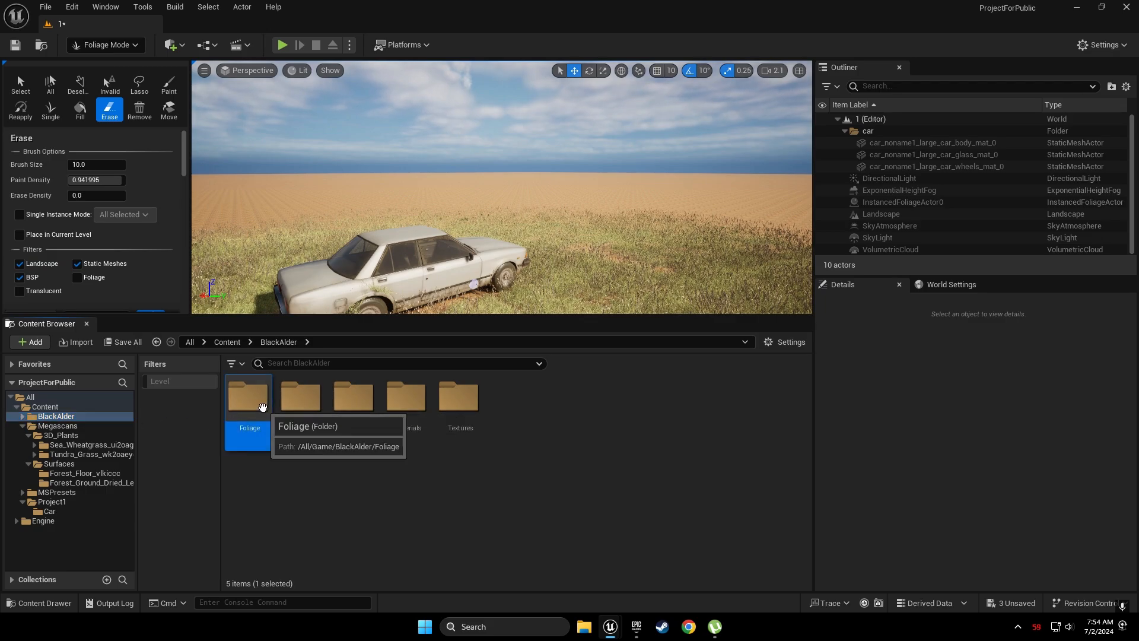
pyautogui.doubleClick(262, 407)
pyautogui.click(298, 424)
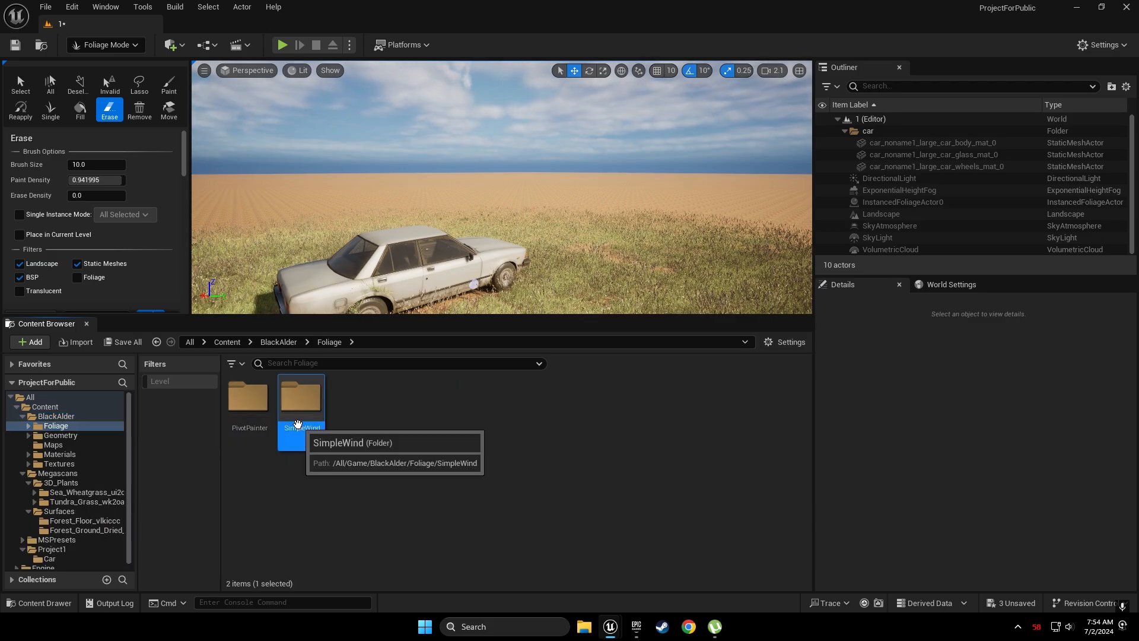
pyautogui.doubleClick(297, 424)
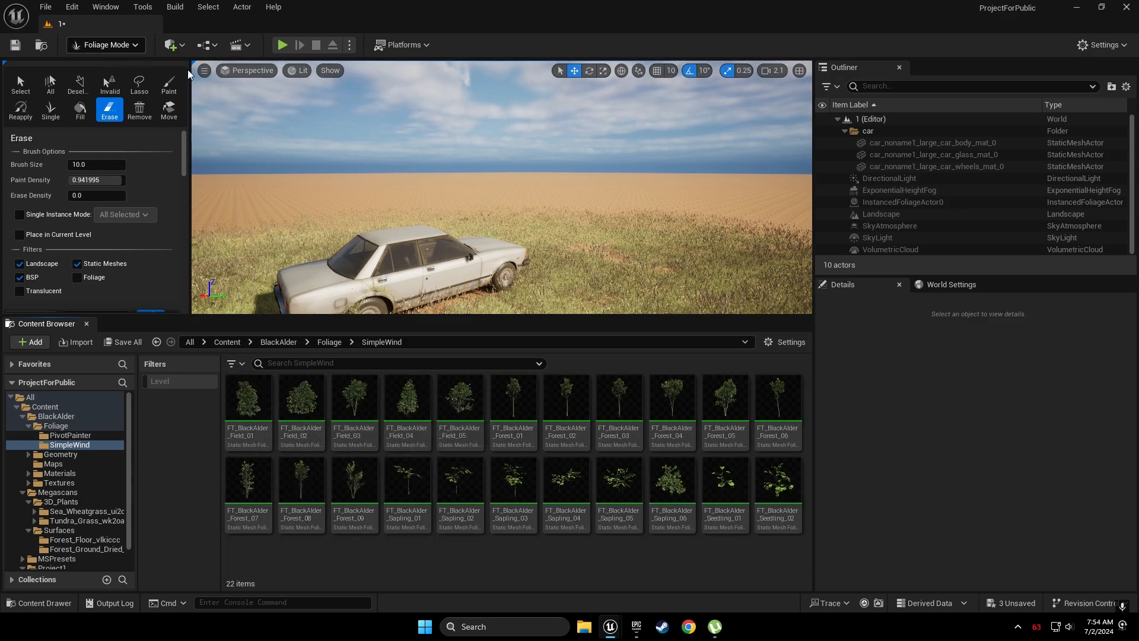
# Add the Black Alder assets to the Foliage palette, activate only them, and set brush size 200
pyautogui.moveTo(294, 172); pyautogui.dragTo(278, 173, button='right')
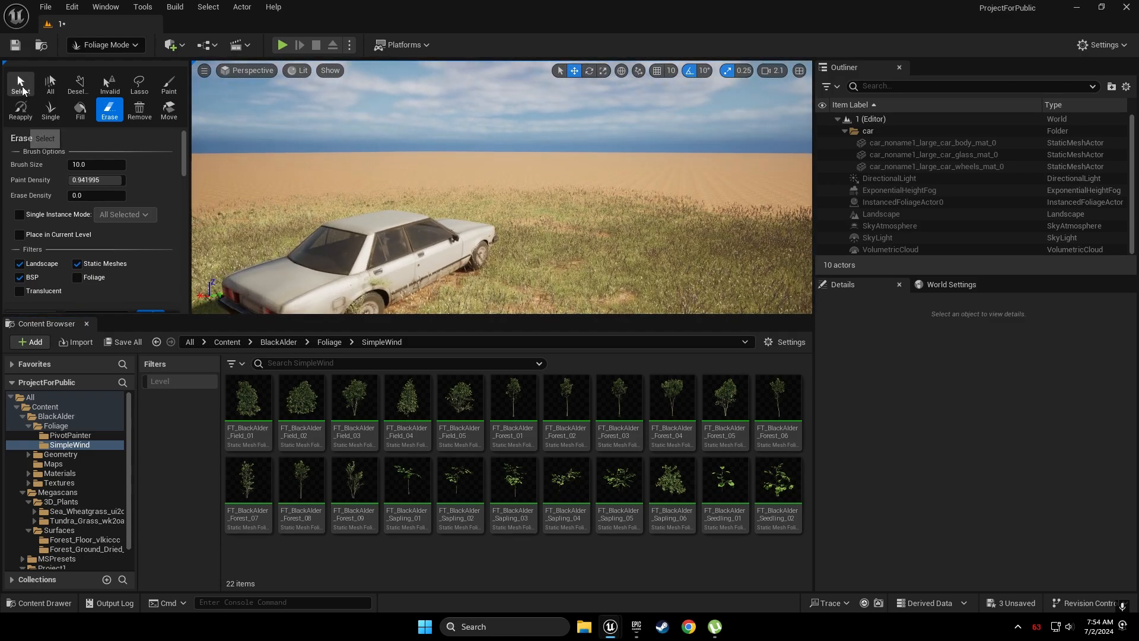
pyautogui.click(21, 88)
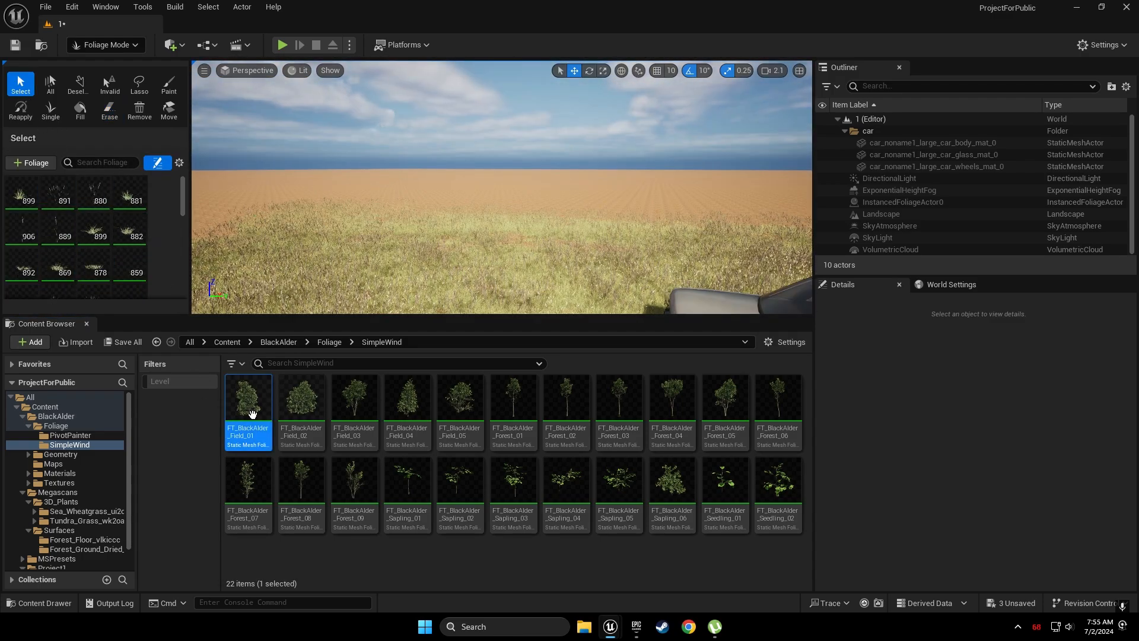
pyautogui.moveTo(252, 413); pyautogui.dragTo(149, 266)
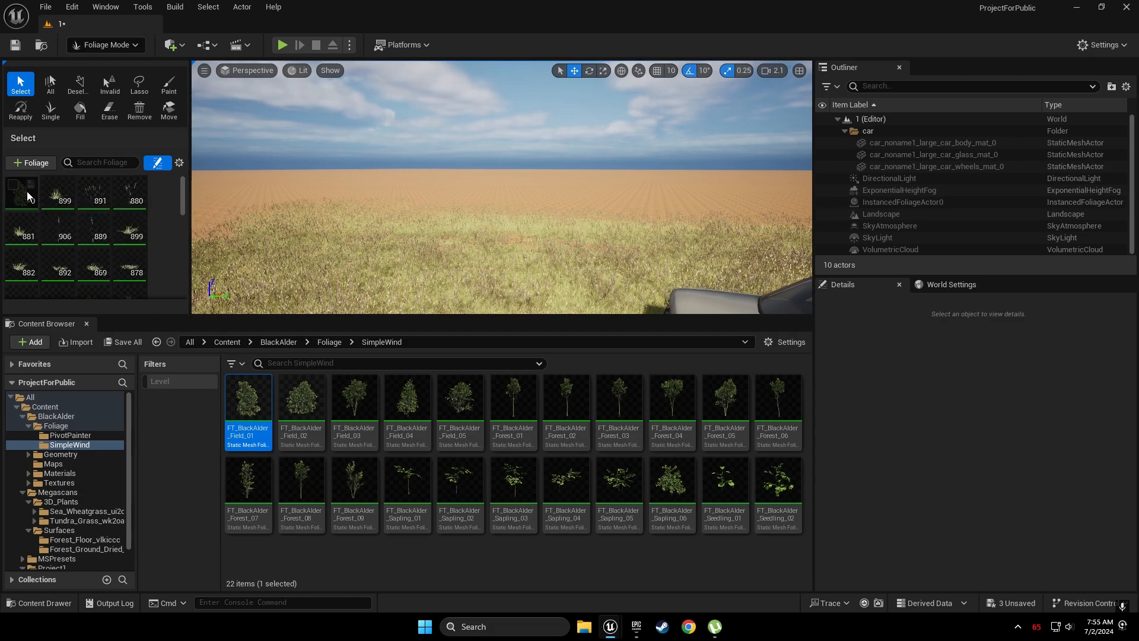
pyautogui.hotkey('ctrl', 'a')
pyautogui.click(63, 229)
pyautogui.hotkey('ctrl', 'a')
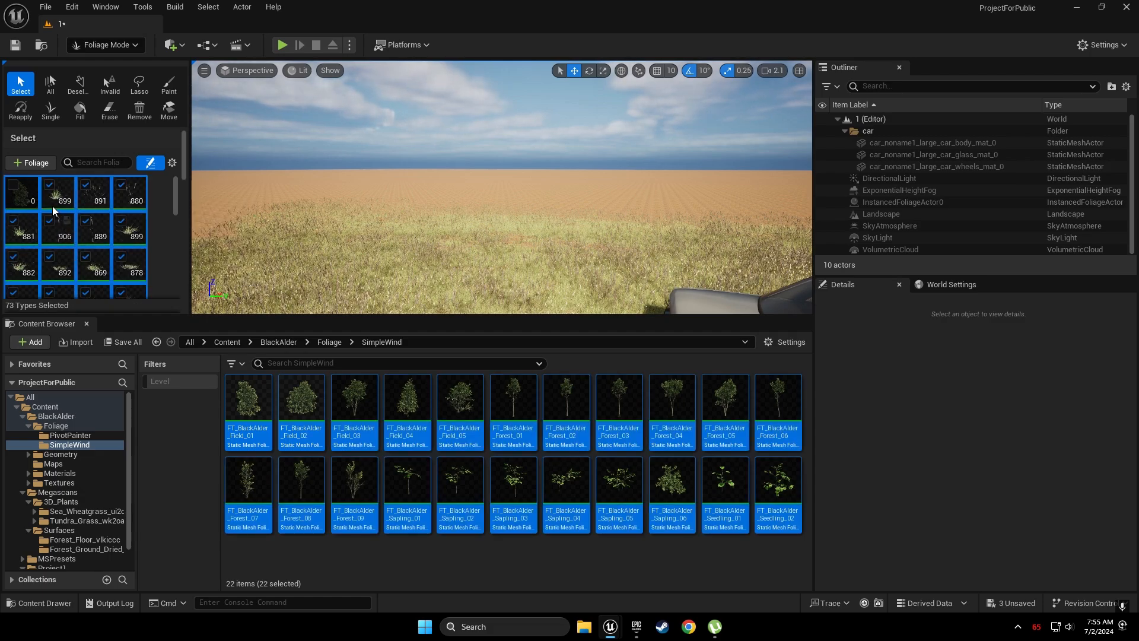
pyautogui.click(52, 219)
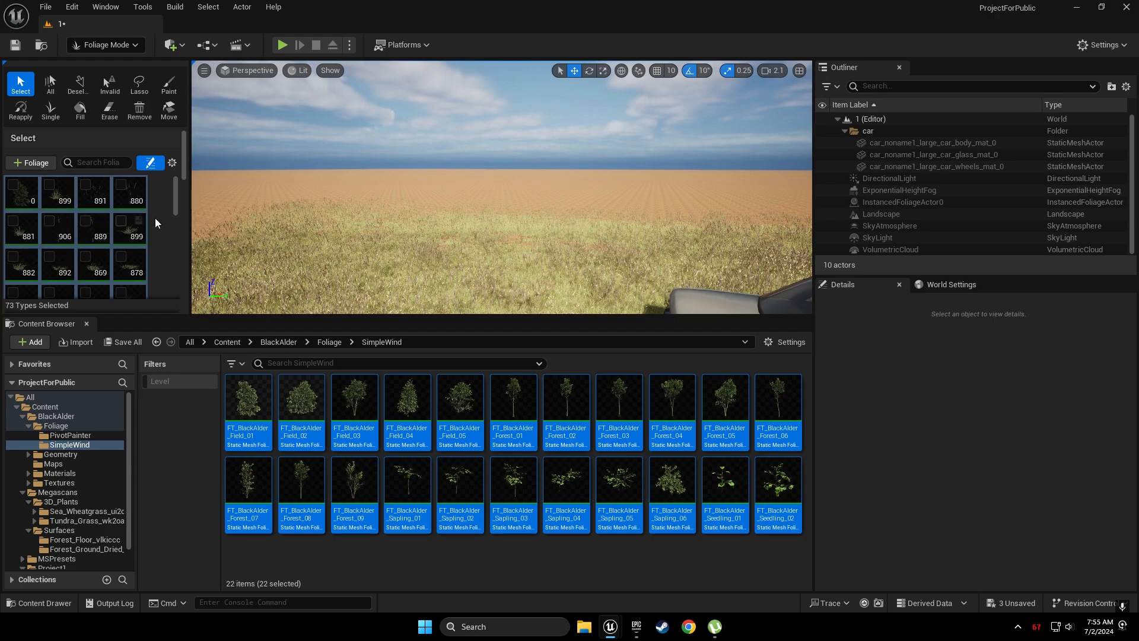
pyautogui.click(13, 185)
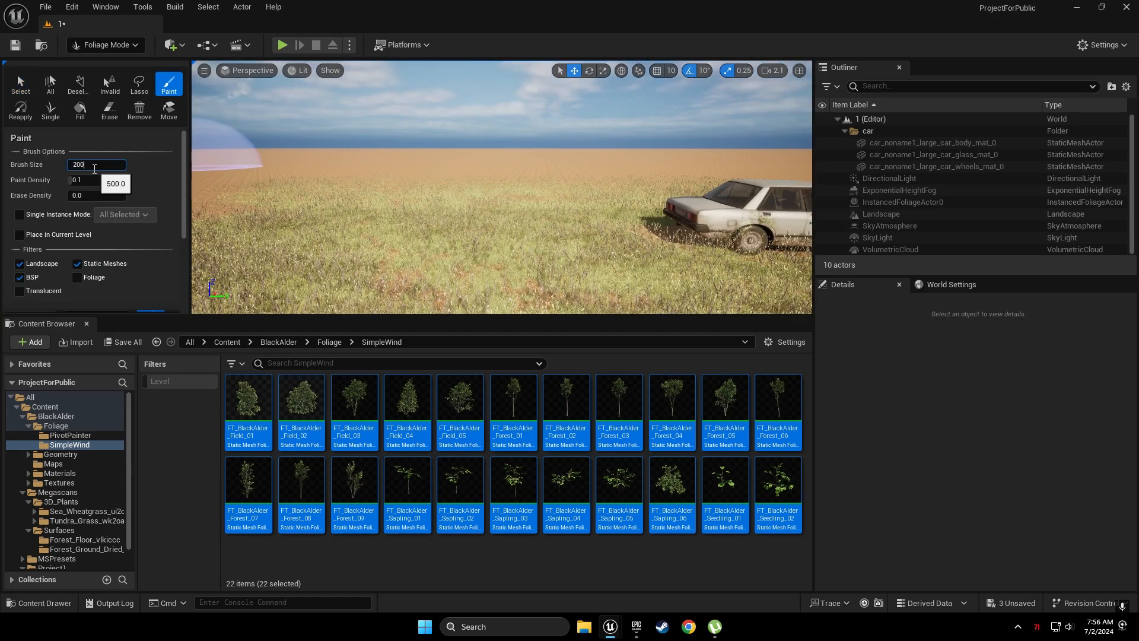
pyautogui.press('Return')
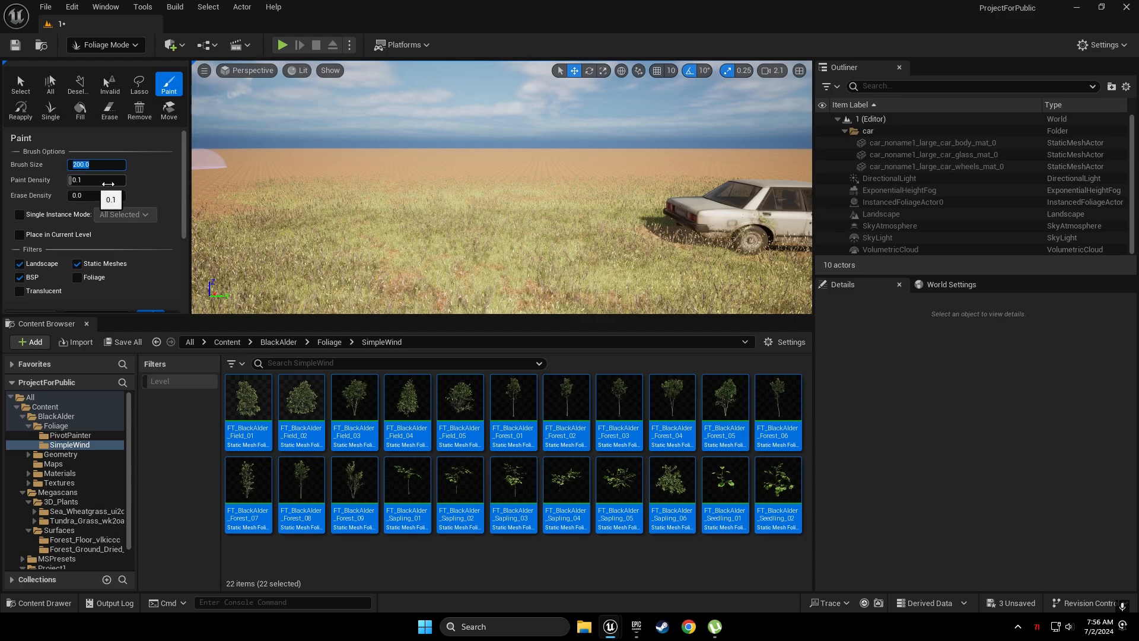
# Switch to single-instance placement and place a large Black Alder tree beside the car
pyautogui.click(170, 188)
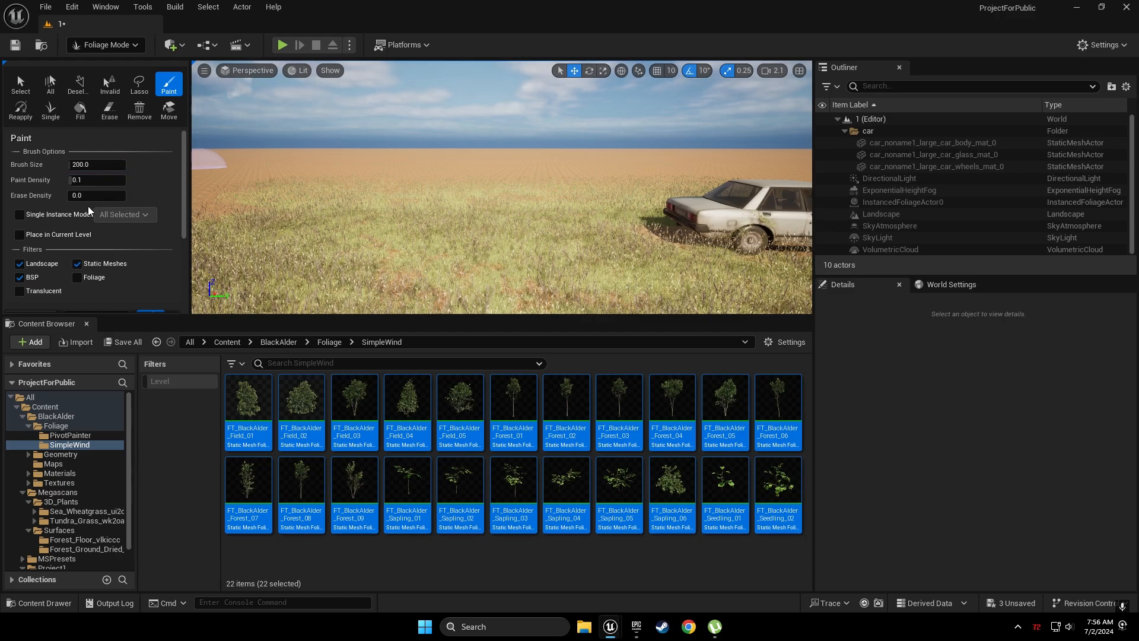
pyautogui.click(27, 218)
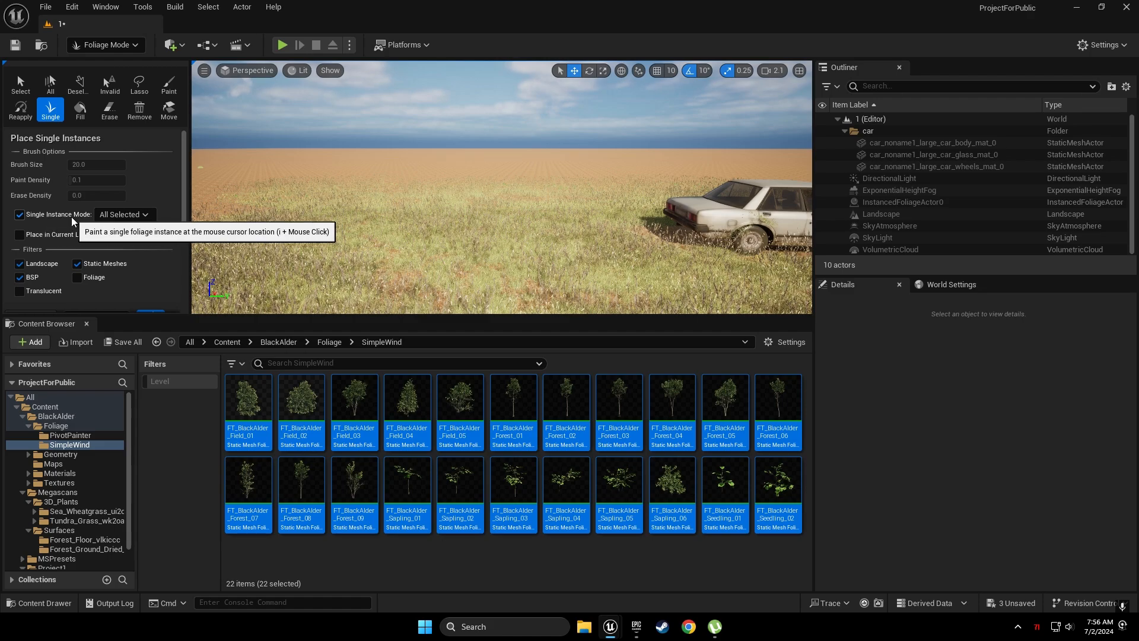
pyautogui.click(265, 234)
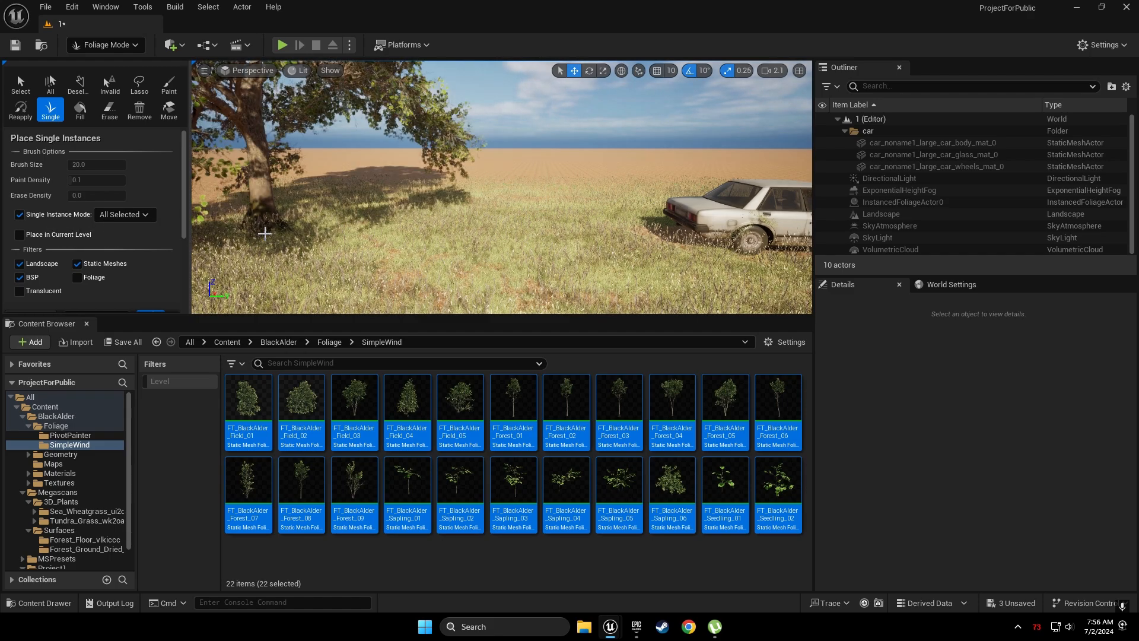
pyautogui.moveTo(264, 234); pyautogui.dragTo(35, 255, button='right')
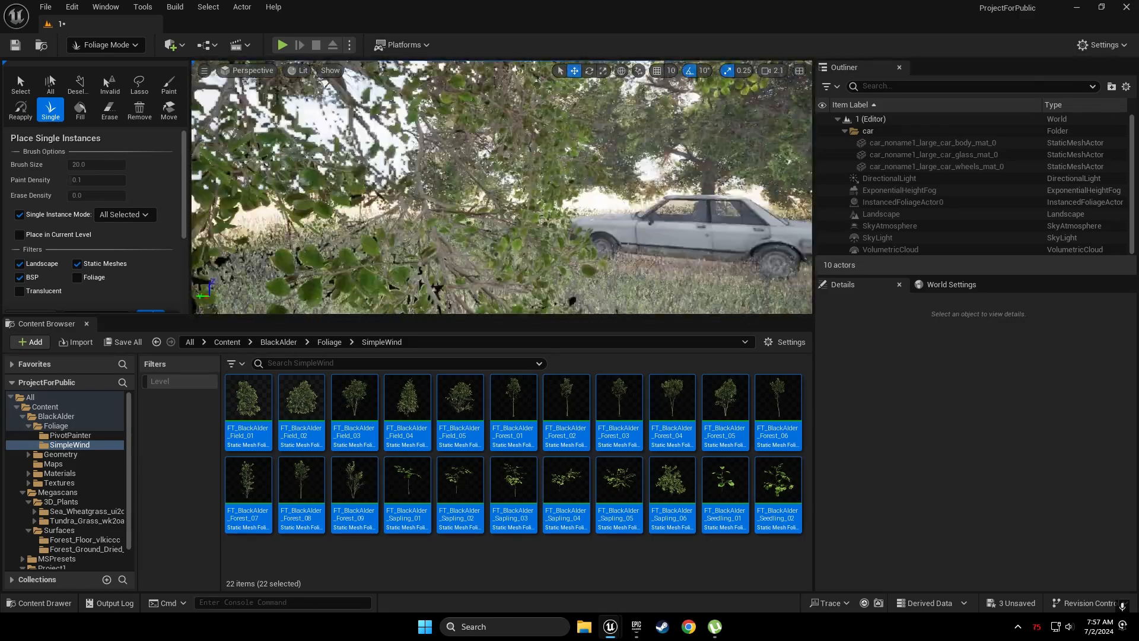
# Switch the editor from Foliage to Landscape mode
pyautogui.click(132, 48)
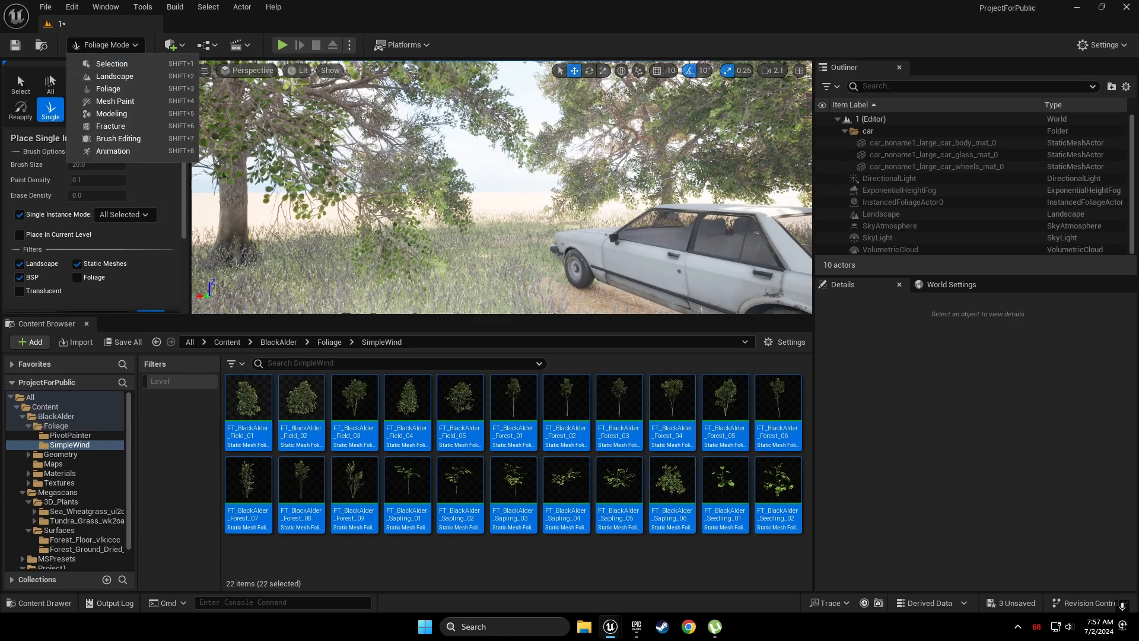
pyautogui.moveTo(463, 184); pyautogui.dragTo(296, 181, button='right')
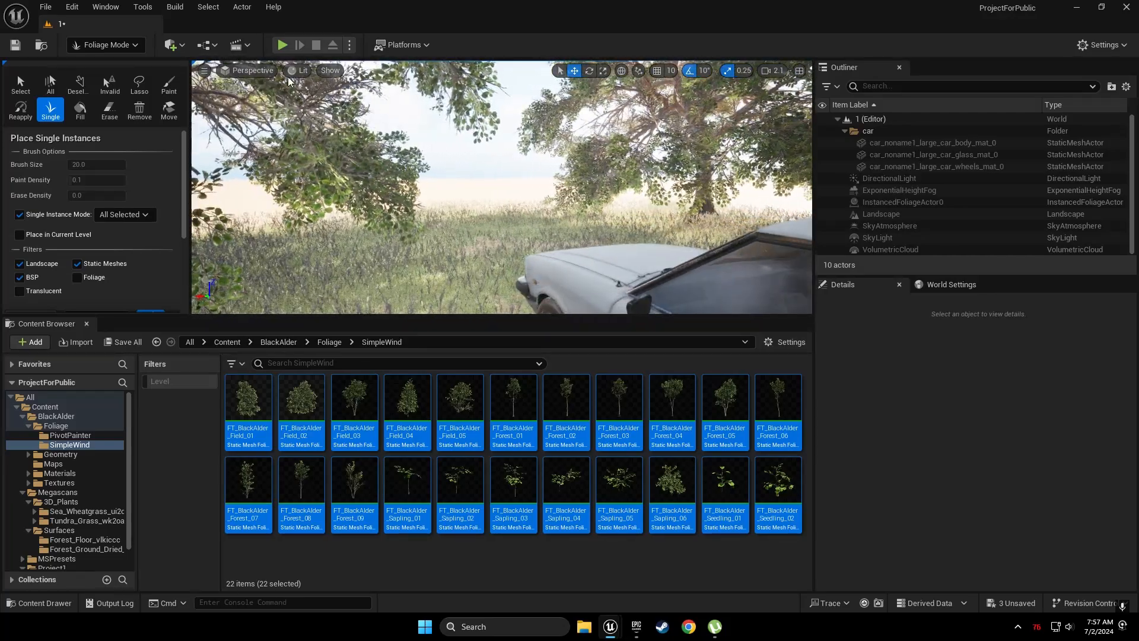
pyautogui.click(129, 47)
pyautogui.click(89, 71)
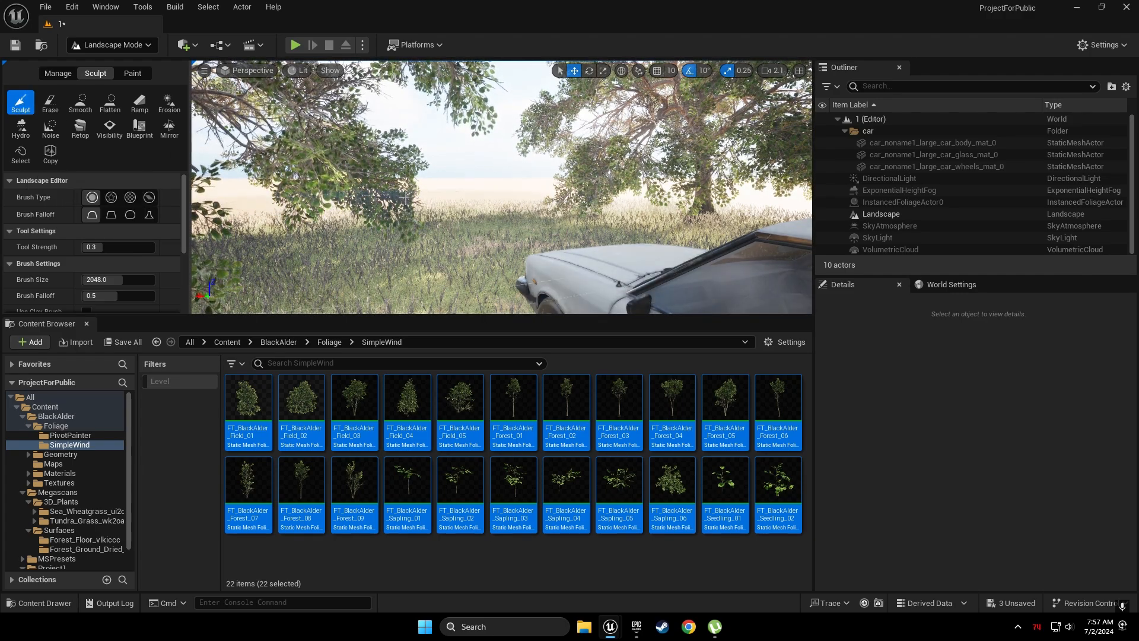
# Select the Smooth sculpt tool and smooth the terrain around the half-buried car
pyautogui.press('w')
pyautogui.moveTo(457, 154); pyautogui.dragTo(284, 159, button='right')
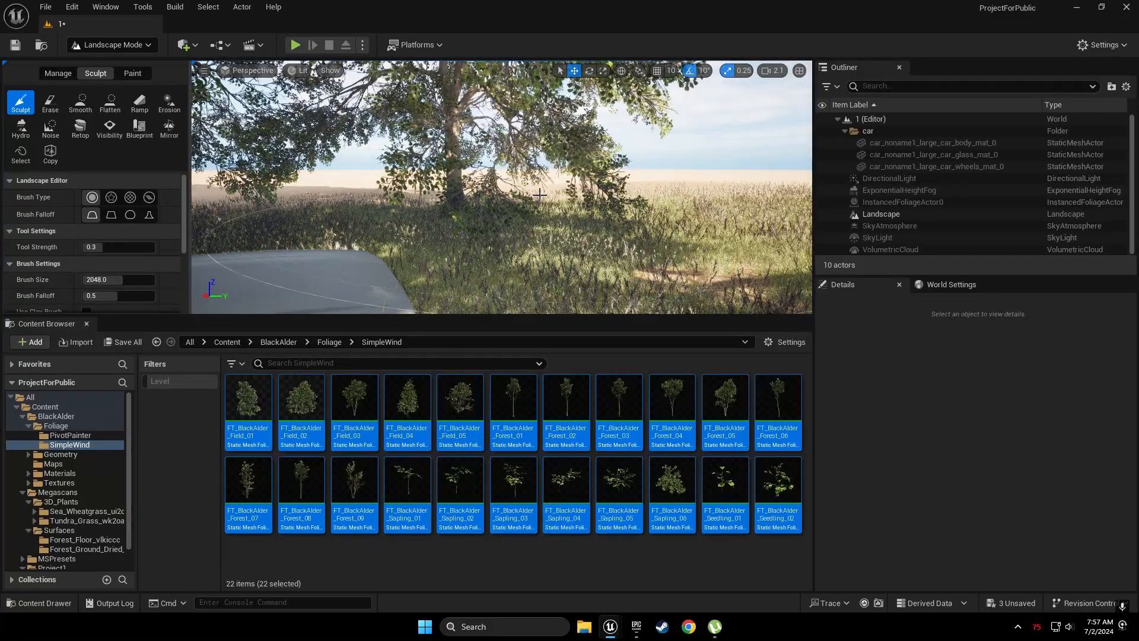
pyautogui.press('s')
pyautogui.moveTo(540, 195); pyautogui.dragTo(630, 187, button='right')
pyautogui.press('s')
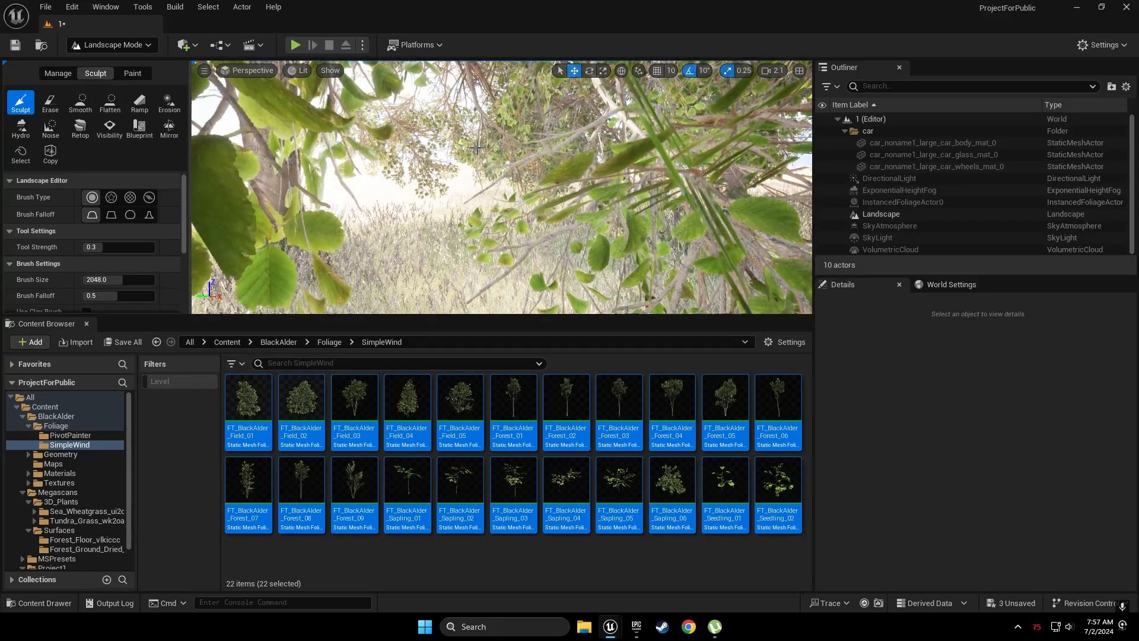
pyautogui.press('w')
pyautogui.moveTo(478, 147); pyautogui.dragTo(588, 150, button='right')
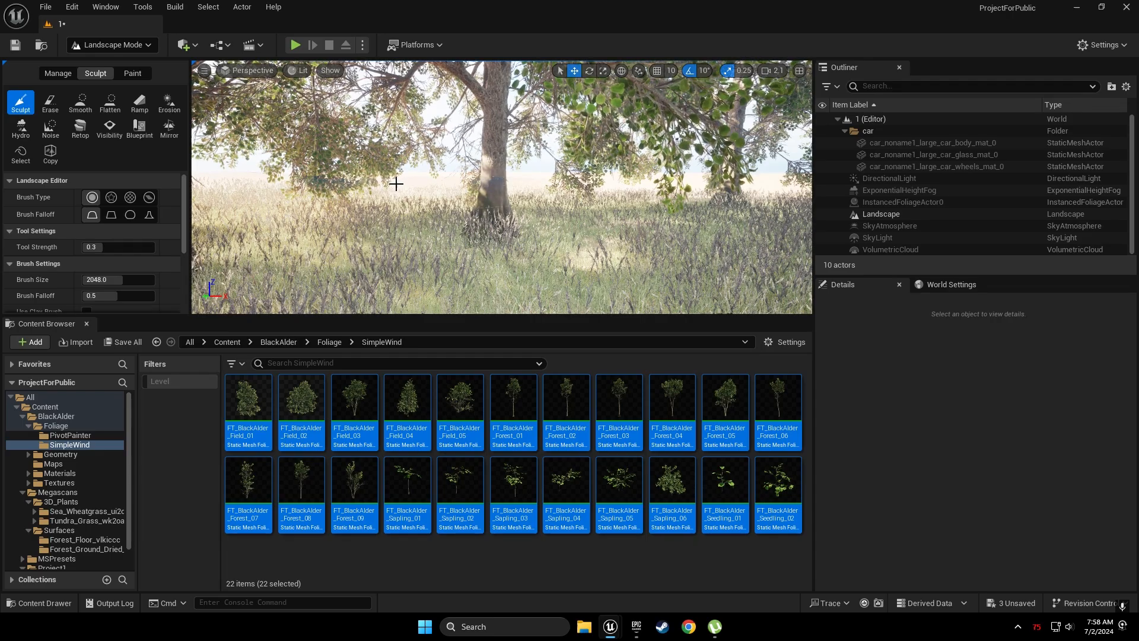
pyautogui.moveTo(640, 187)
pyautogui.mouseDown(button='right')
pyautogui.moveTo(795, 183)
pyautogui.moveTo(629, 187)
pyautogui.mouseUp(button='right')
pyautogui.press('w')
pyautogui.press('s')
pyautogui.moveTo(719, 203)
pyautogui.mouseDown(button='right')
pyautogui.moveTo(640, 204)
pyautogui.moveTo(706, 204)
pyautogui.mouseUp(button='right')
pyautogui.scroll(-3, 719, 203)
pyautogui.press('w')
pyautogui.press('w')
pyautogui.moveTo(537, 216); pyautogui.dragTo(632, 243, button='right')
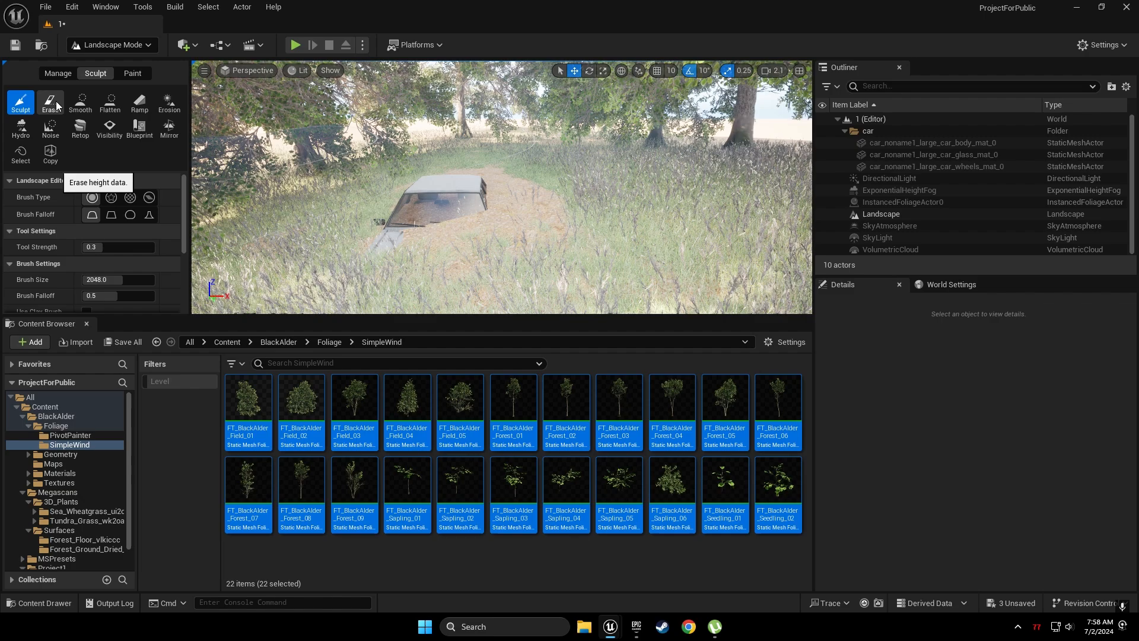
pyautogui.click(75, 105)
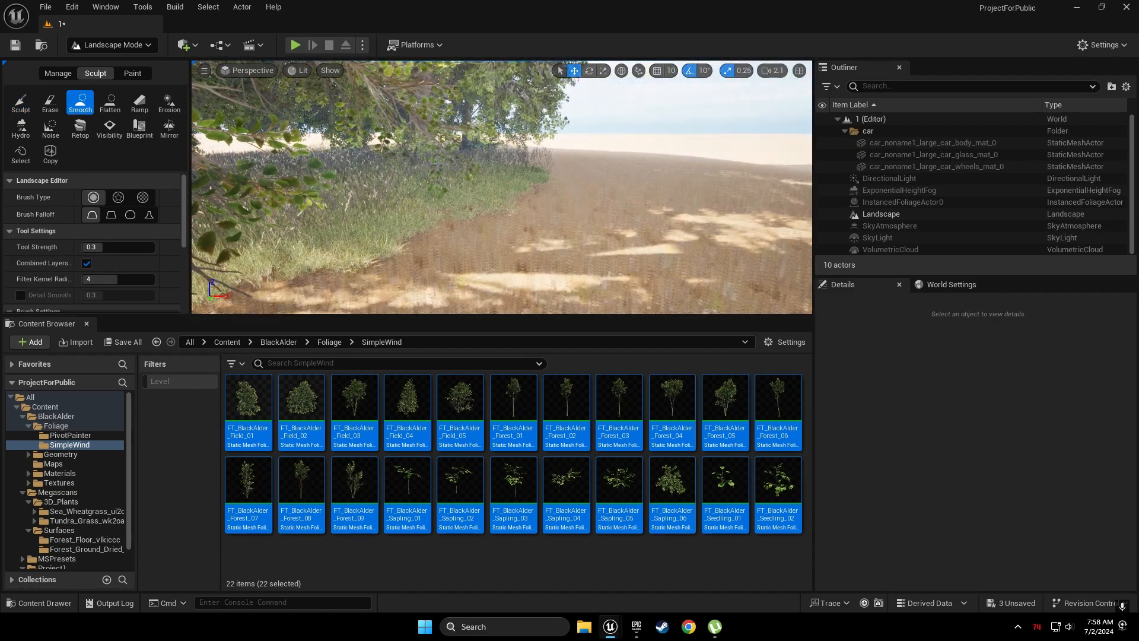
pyautogui.rightClick(507, 191)
pyautogui.moveTo(507, 191); pyautogui.dragTo(509, 192, button='right')
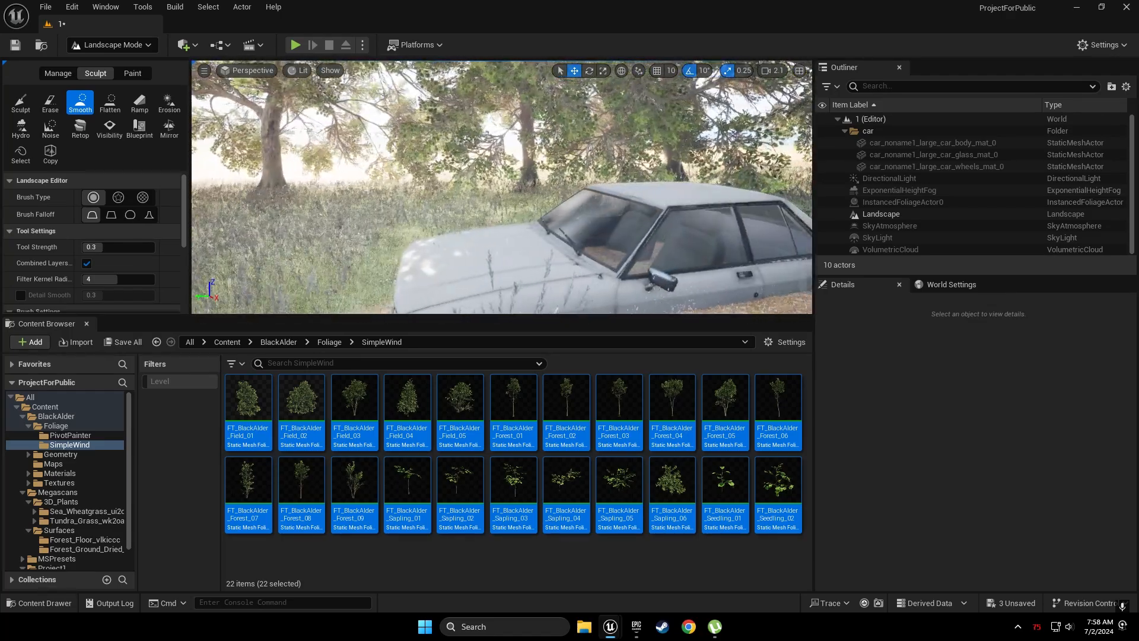
pyautogui.moveTo(485, 213); pyautogui.dragTo(482, 272, button='right')
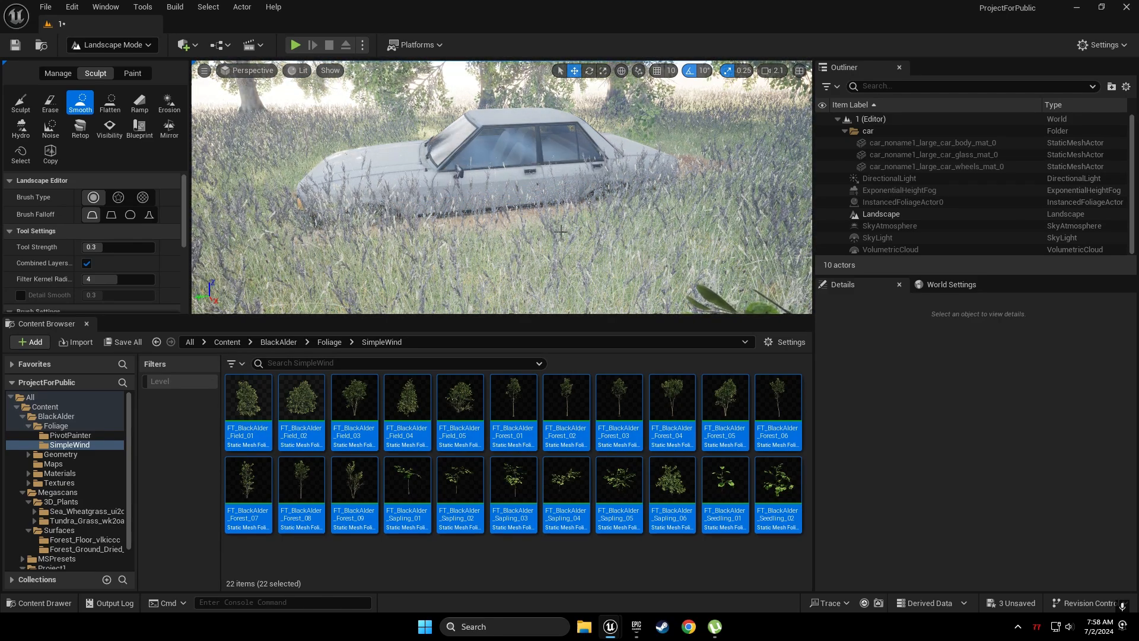
pyautogui.moveTo(558, 226); pyautogui.dragTo(498, 214, button='right')
pyautogui.moveTo(861, 200); pyautogui.dragTo(907, 208, button='right')
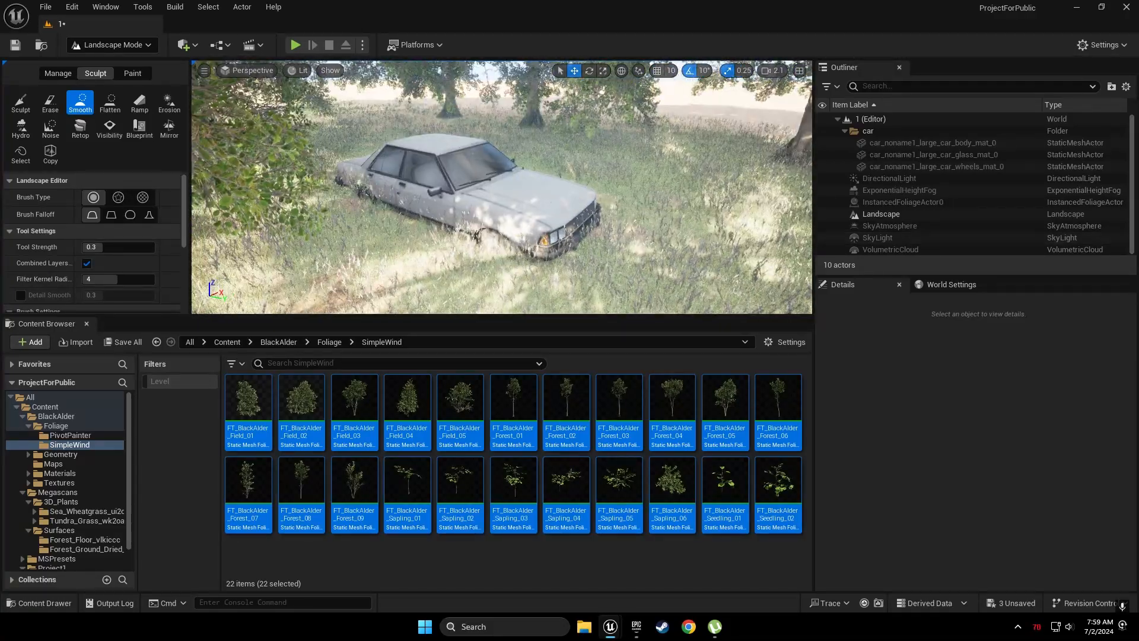
pyautogui.click(113, 45)
pyautogui.click(126, 66)
pyautogui.click(409, 185)
pyautogui.keyDown('shift'); pyautogui.click(890, 167); pyautogui.keyUp('shift')
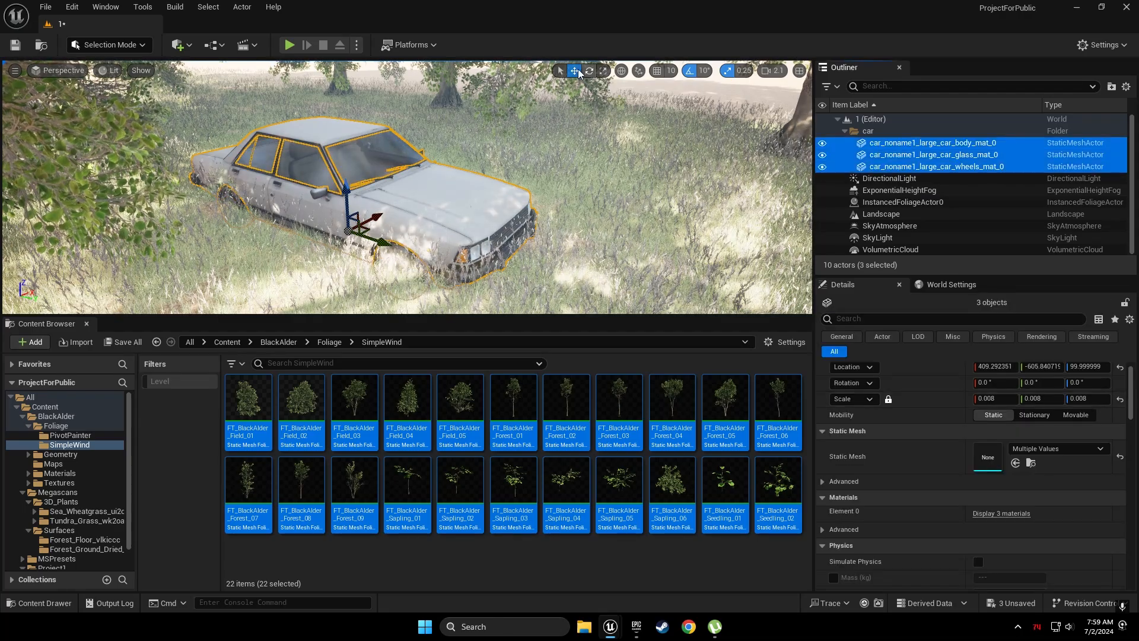
pyautogui.moveTo(345, 188); pyautogui.dragTo(346, 159)
pyautogui.moveTo(347, 159)
pyautogui.mouseDown(button='right')
pyautogui.moveTo(351, 196)
pyautogui.moveTo(356, 161)
pyautogui.mouseUp(button='right')
pyautogui.click(738, 123)
pyautogui.moveTo(738, 123); pyautogui.dragTo(846, 110, button='right')
pyautogui.hotkey('ctrl', 'l')
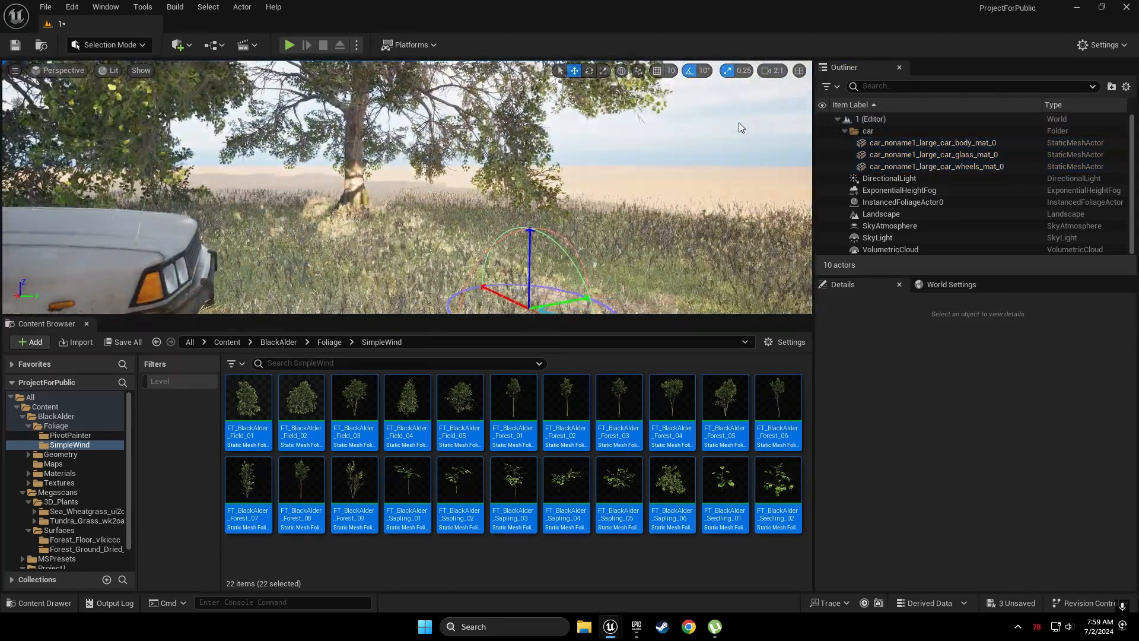
pyautogui.hotkey('ctrl', 'l')
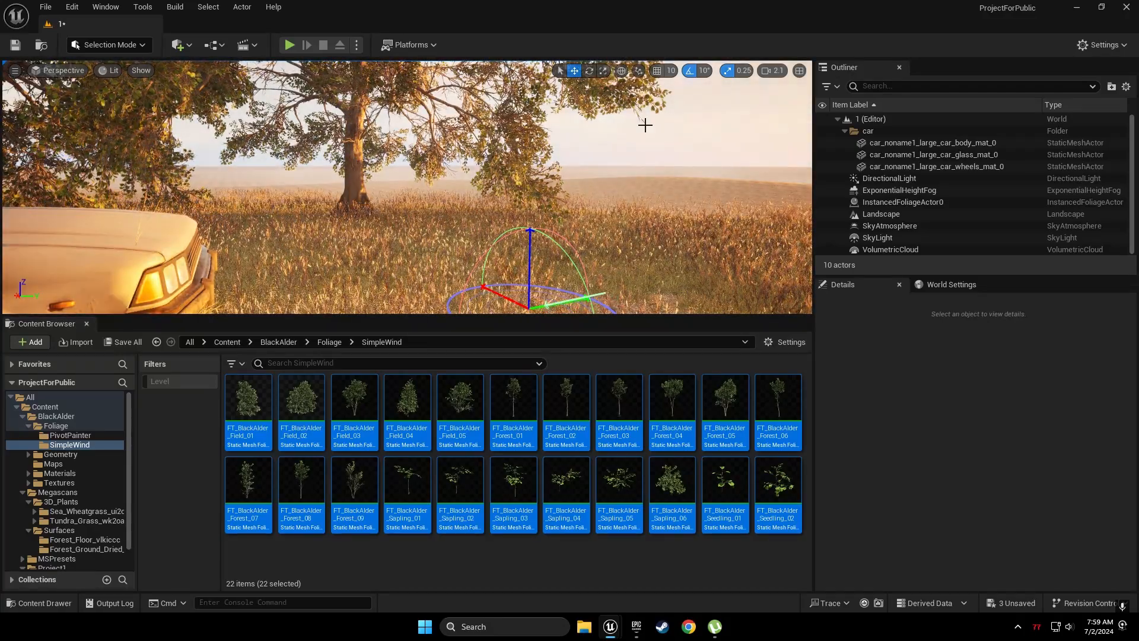
pyautogui.hotkey('ctrl', 'l')
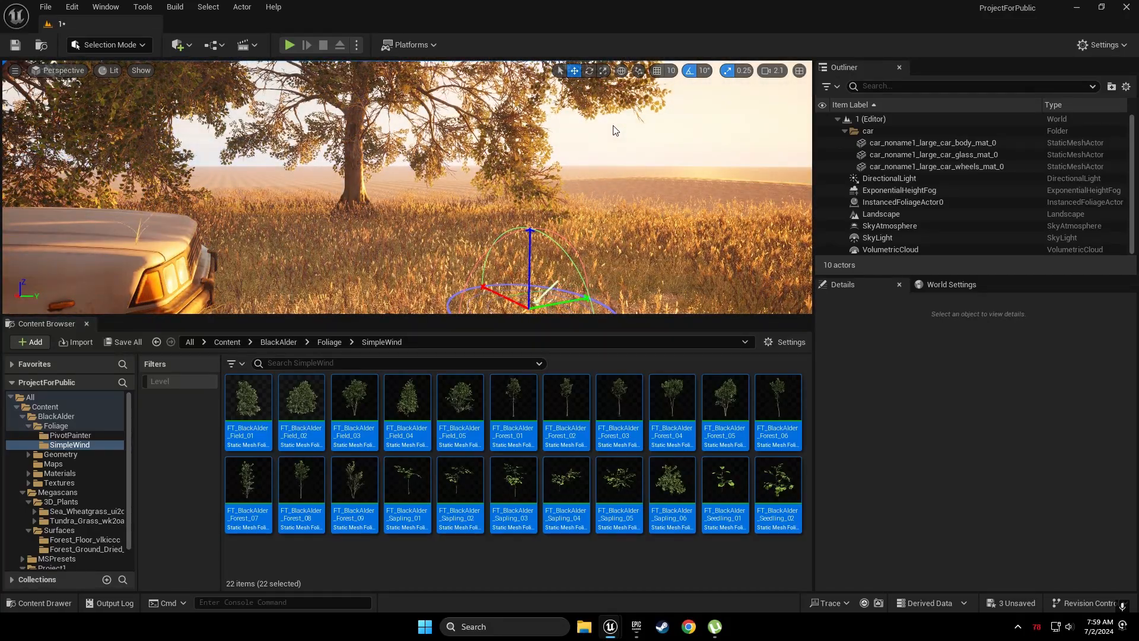
pyautogui.moveTo(612, 116); pyautogui.dragTo(445, 120, button='right')
pyautogui.press('s')
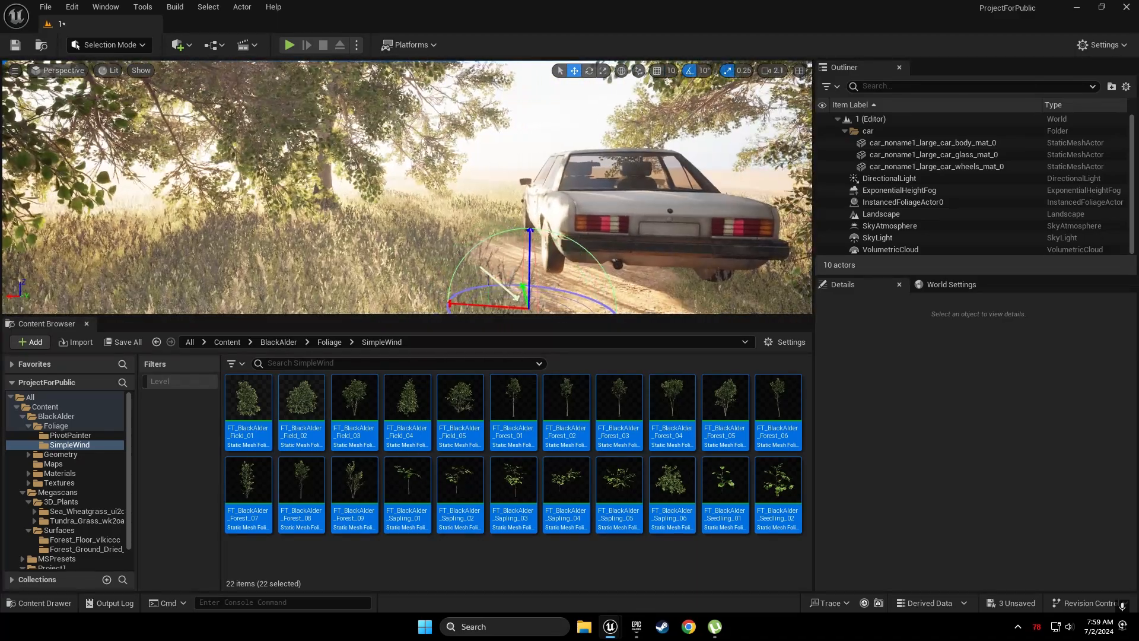
pyautogui.click(108, 46)
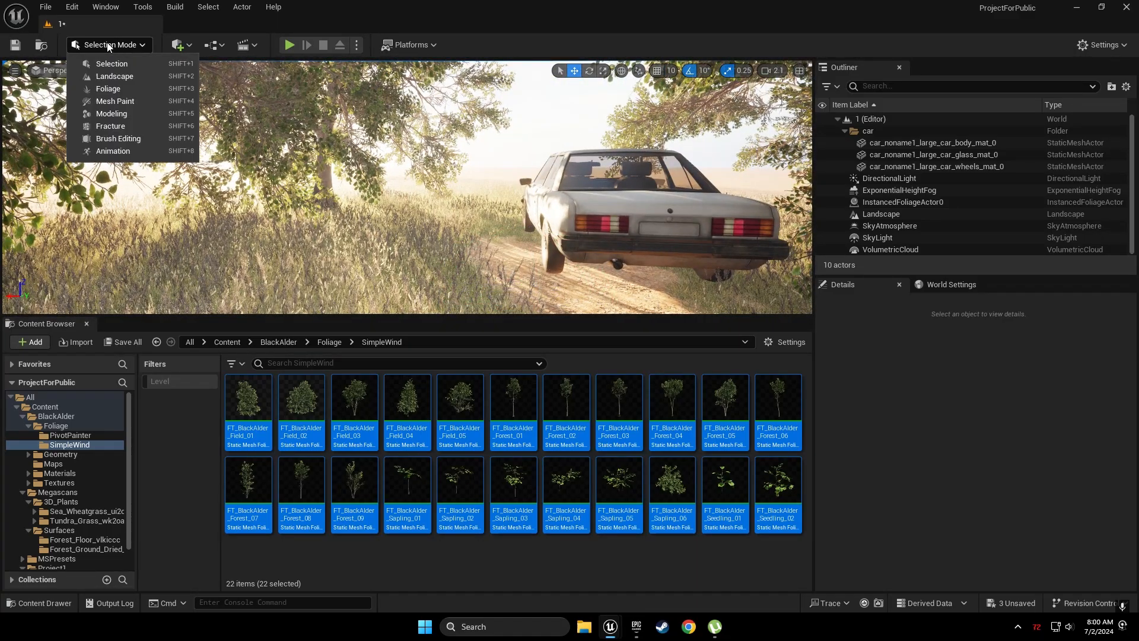
pyautogui.click(109, 45)
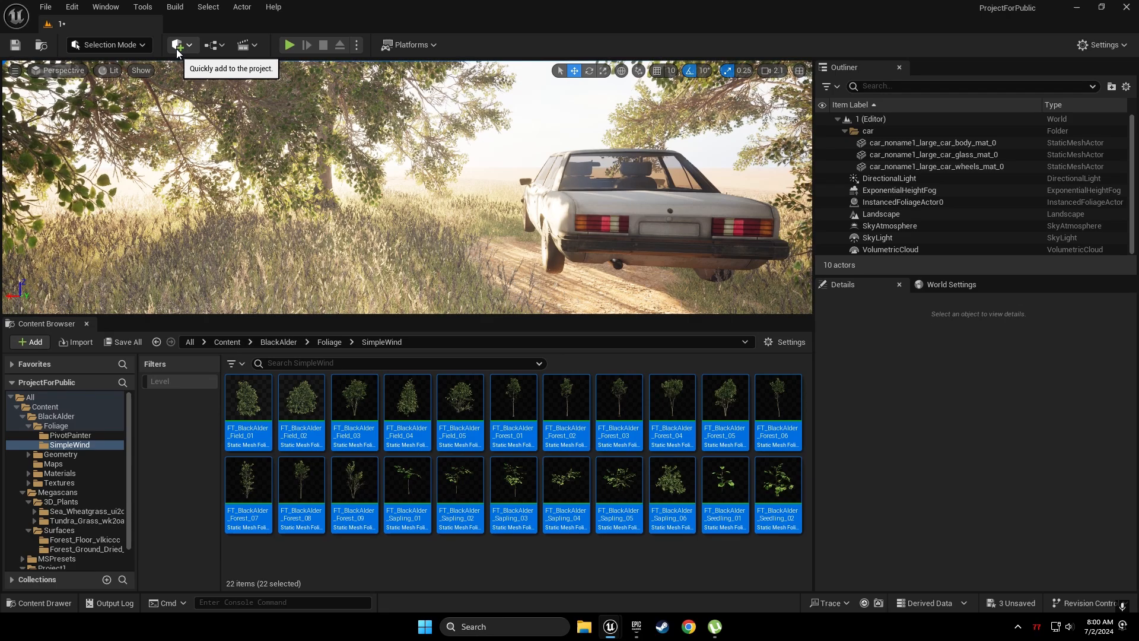
# Place a Cine Camera Actor from Quick Add > Cinematic and snap it to the current view
pyautogui.click(176, 48)
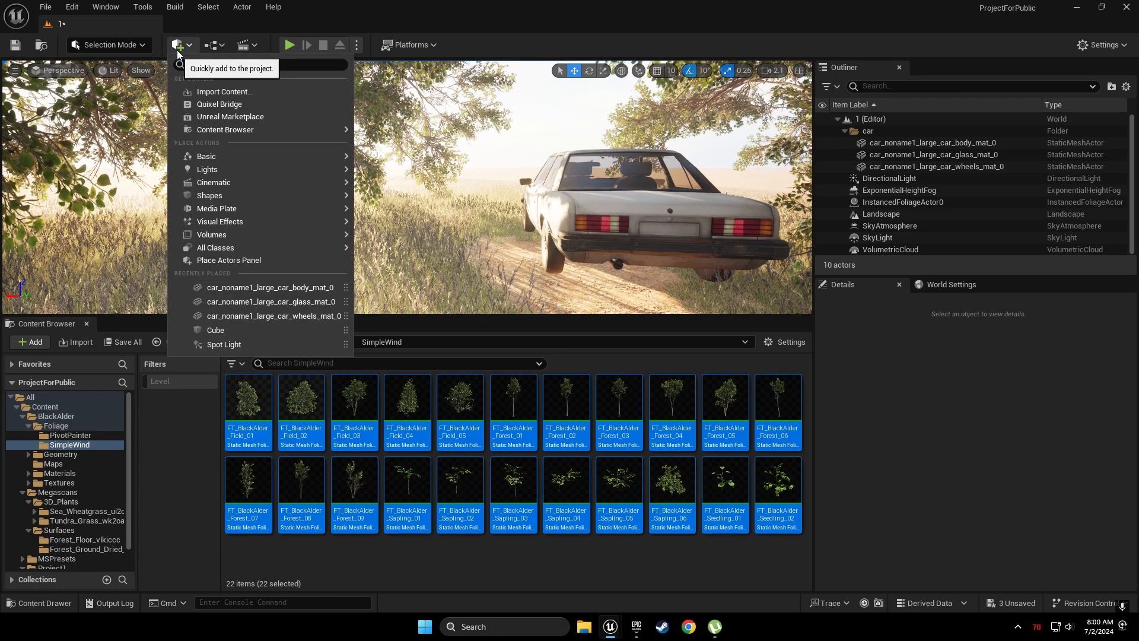
pyautogui.moveTo(199, 214)
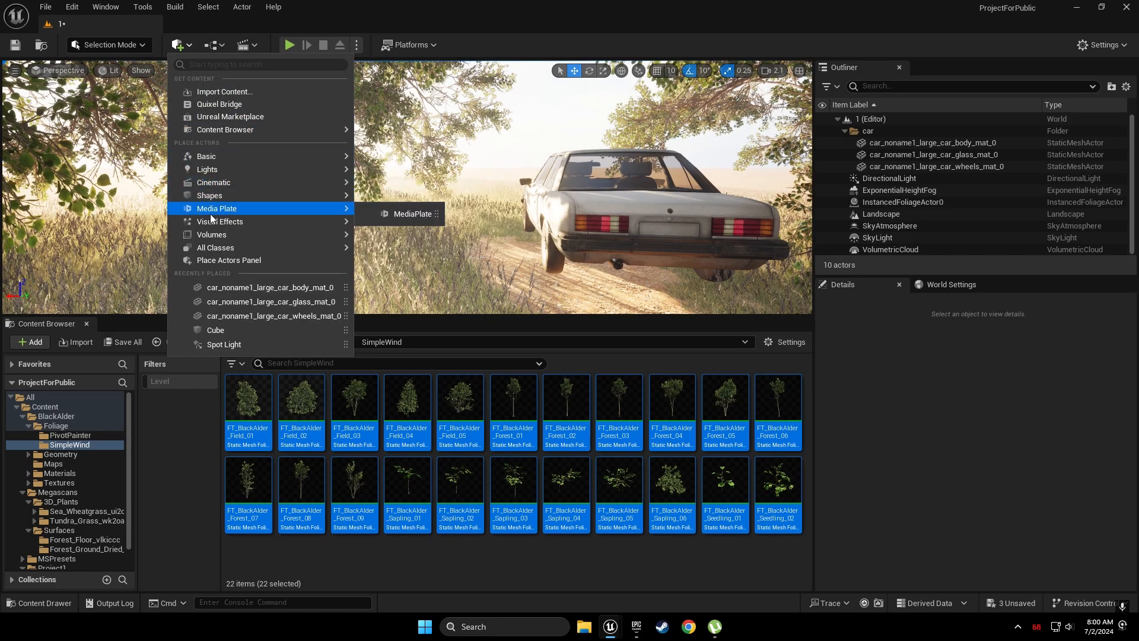
pyautogui.moveTo(226, 186)
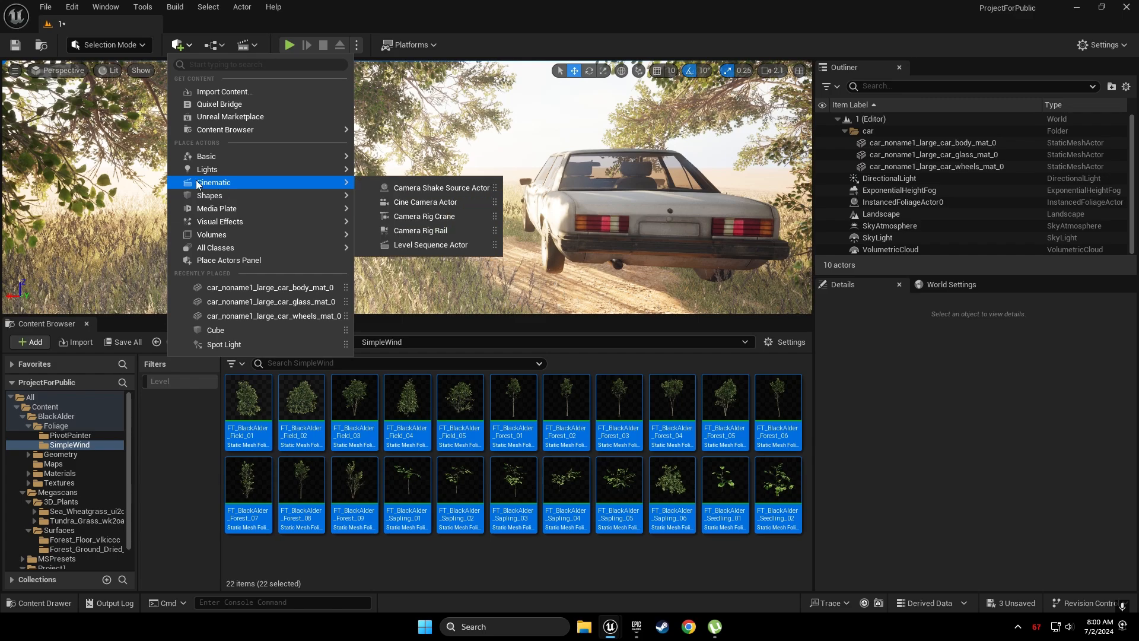
pyautogui.click(426, 203)
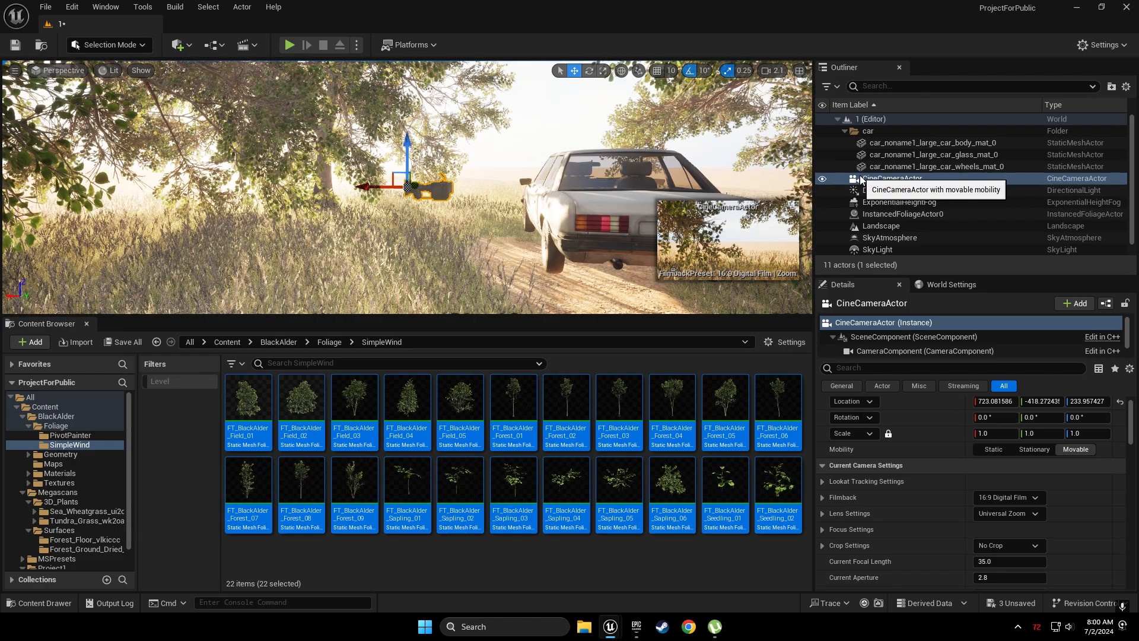
pyautogui.rightClick(888, 180)
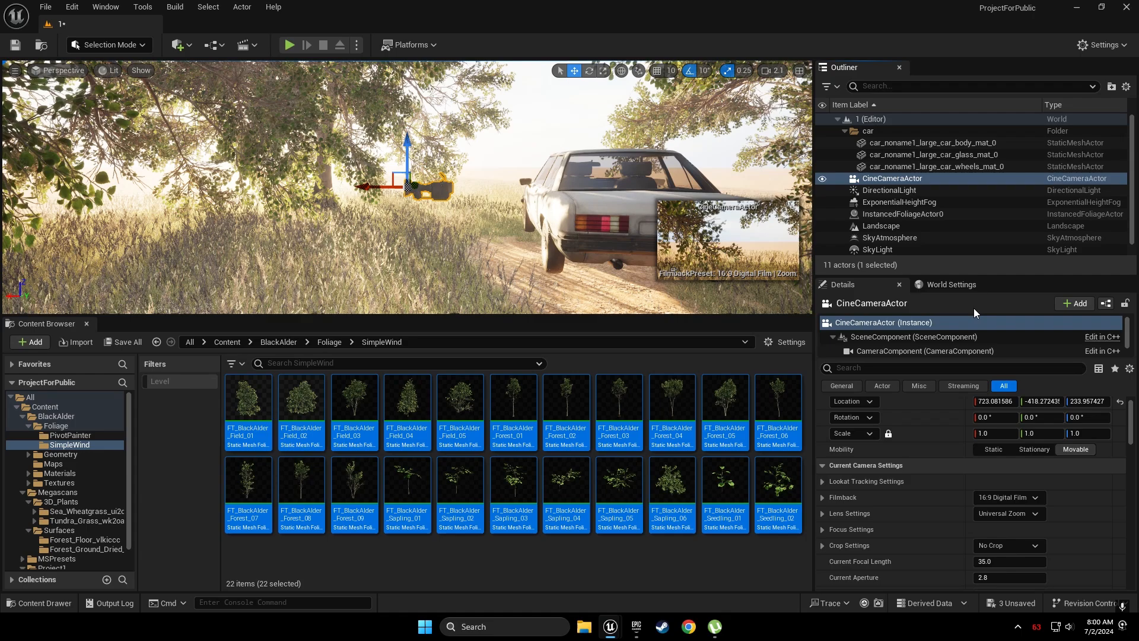
pyautogui.click(973, 308)
# Pilot the CineCameraActor to frame the car side-on, right of centre, beneath the branches
pyautogui.rightClick(888, 182)
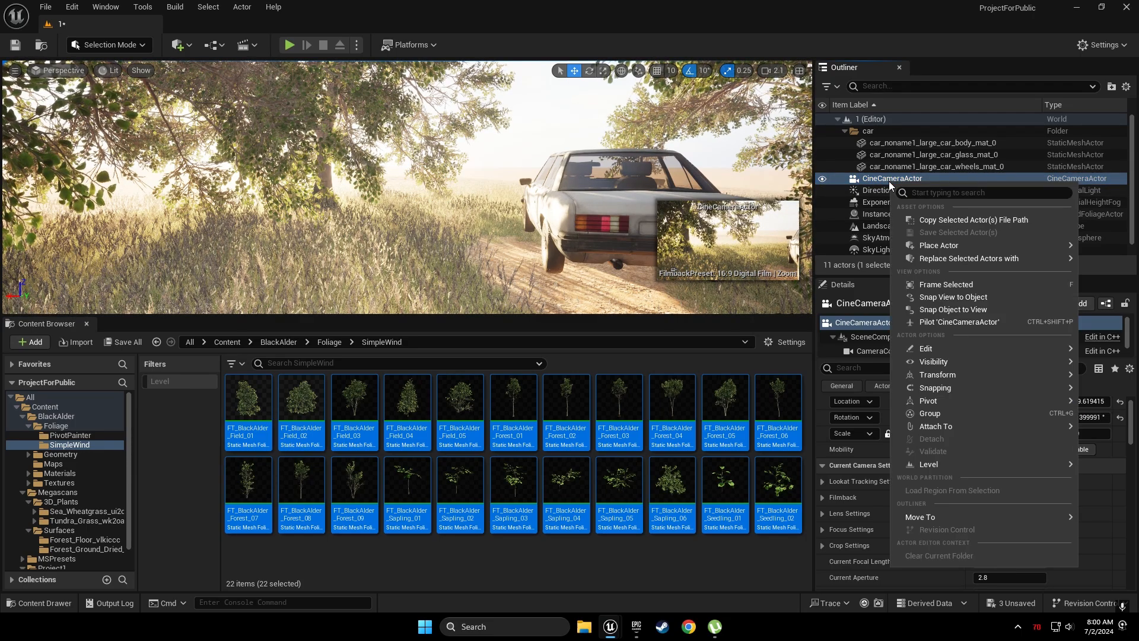
pyautogui.click(935, 323)
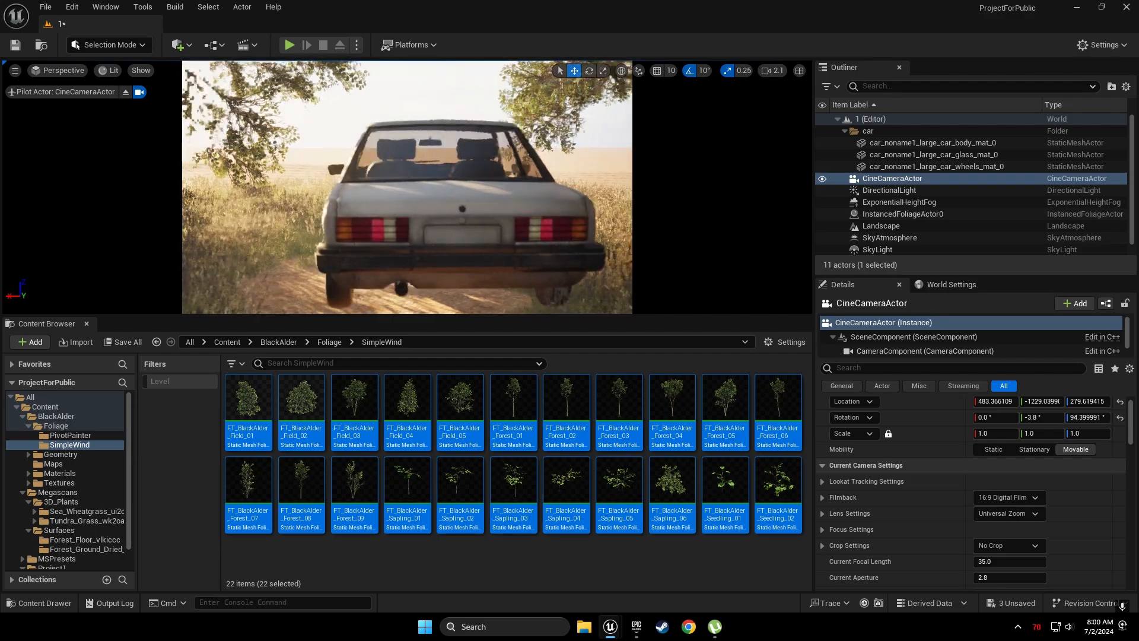
pyautogui.press('d')
pyautogui.moveTo(451, 188); pyautogui.dragTo(160, 176, button='right')
pyautogui.press('d')
pyautogui.press('a')
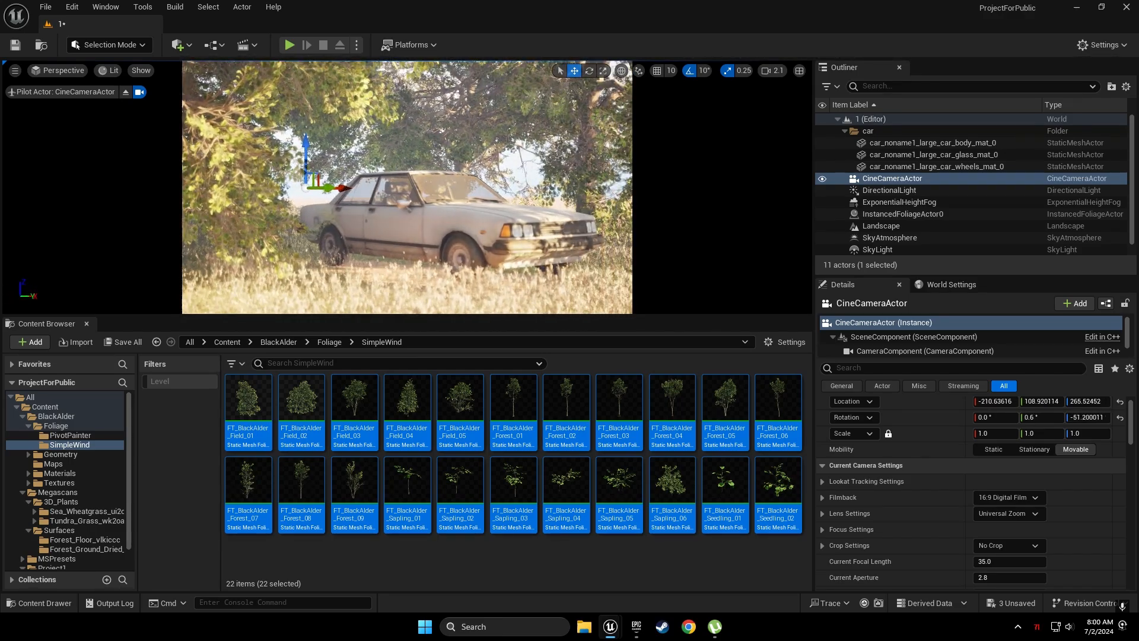
pyautogui.click(513, 163)
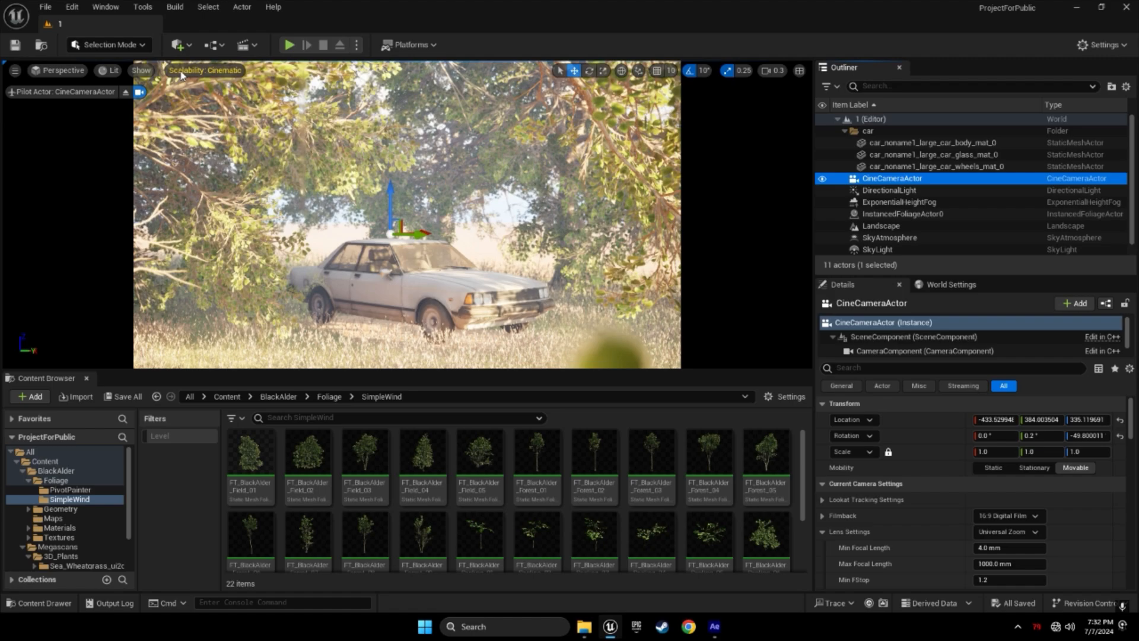
# Place a Post Process Volume from Quick Add > Volumes and lower it toward the ground
pyautogui.click(180, 45)
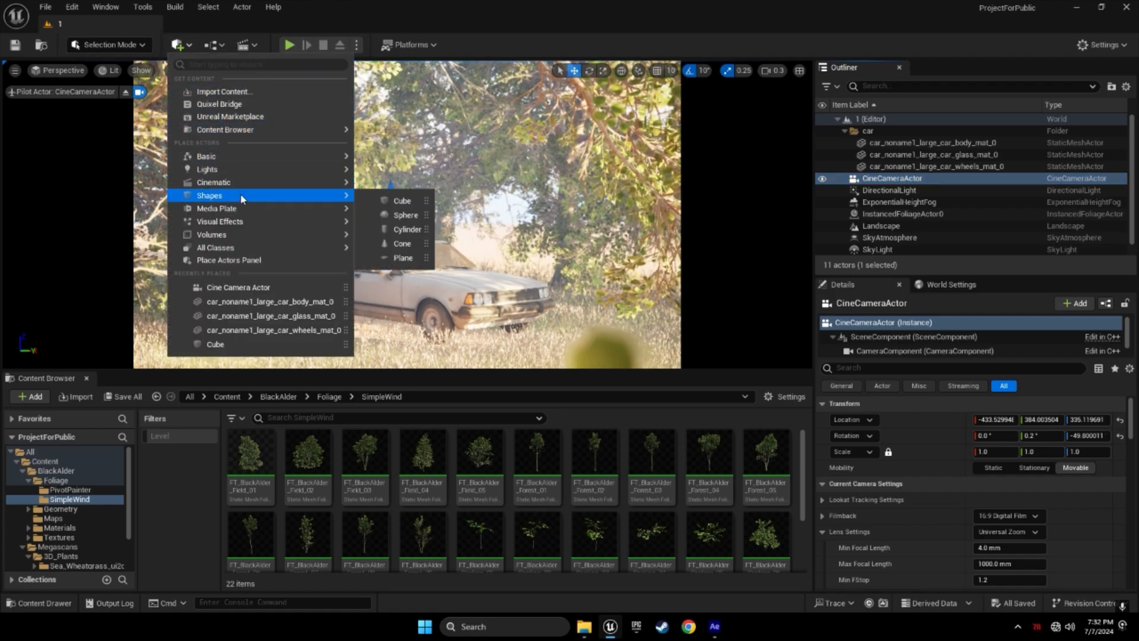
pyautogui.moveTo(263, 237)
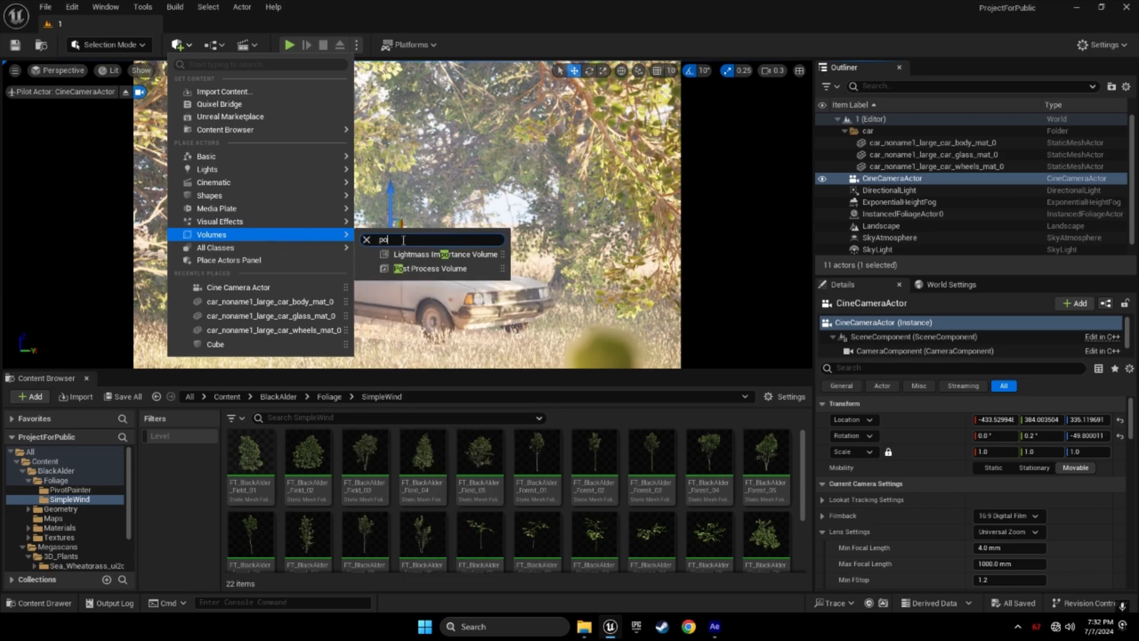
pyautogui.click(436, 269)
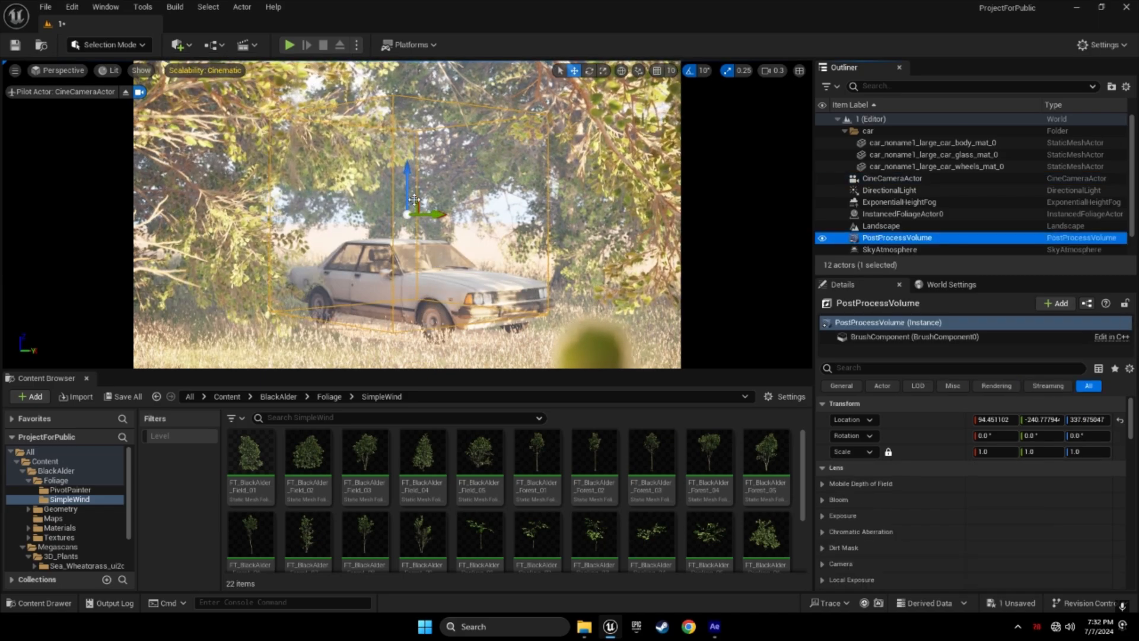
pyautogui.moveTo(418, 238); pyautogui.dragTo(418, 364)
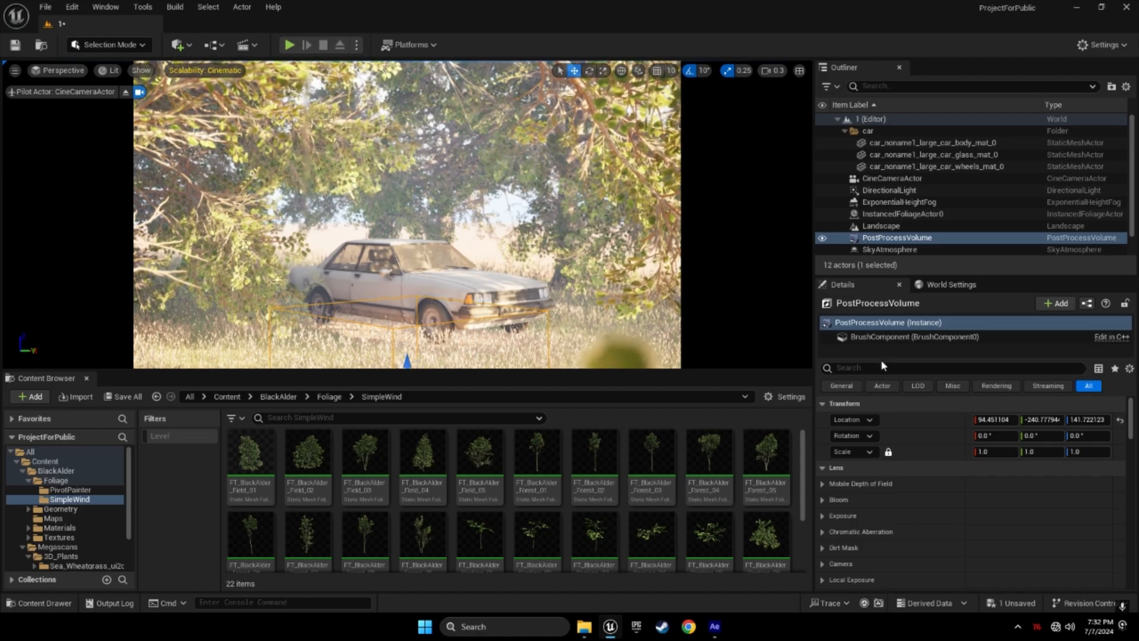
pyautogui.scroll(-6, 852, 484)
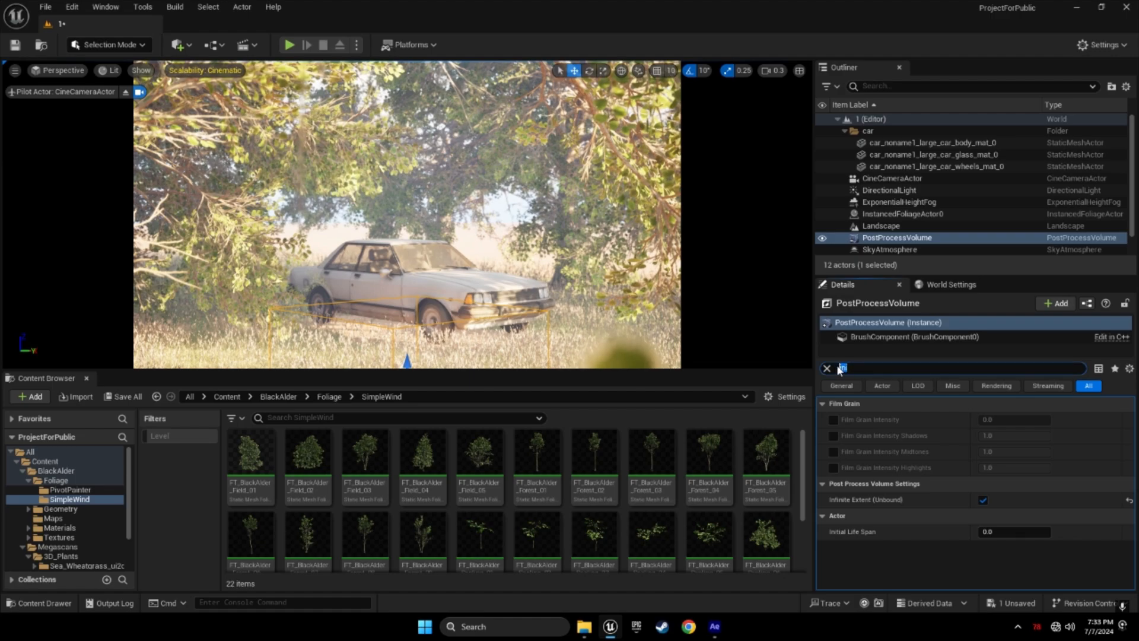
# Enable Vignette Size and Vignette Intensity overrides, set intensity to about 0.97, then clear the filter
pyautogui.press('BackSpace')
pyautogui.write('vign')
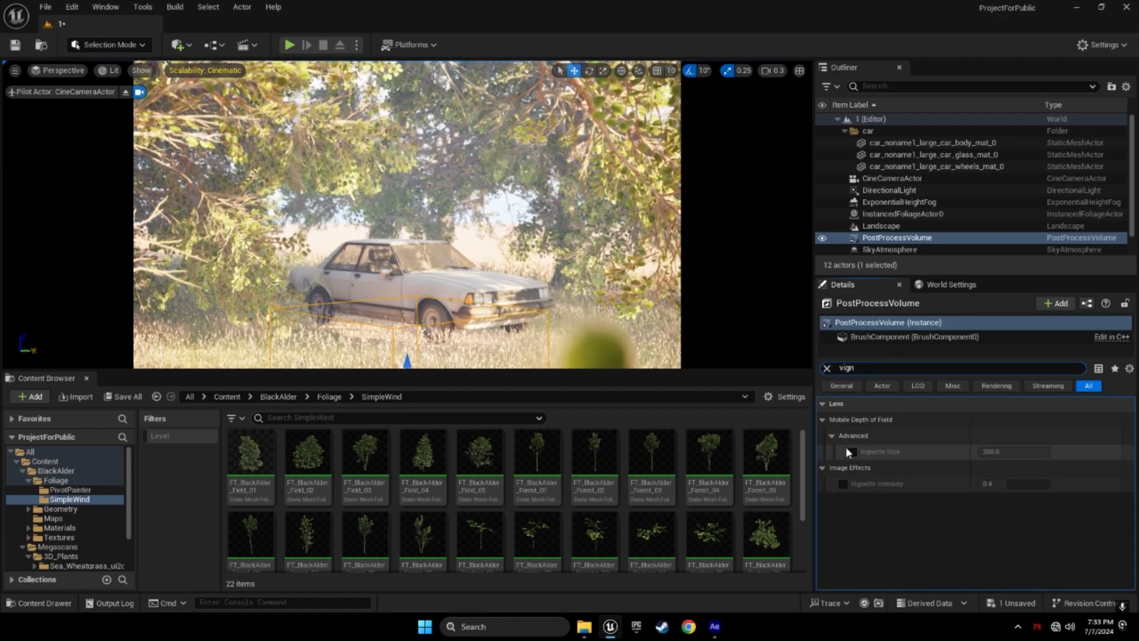
pyautogui.click(852, 451)
pyautogui.click(842, 484)
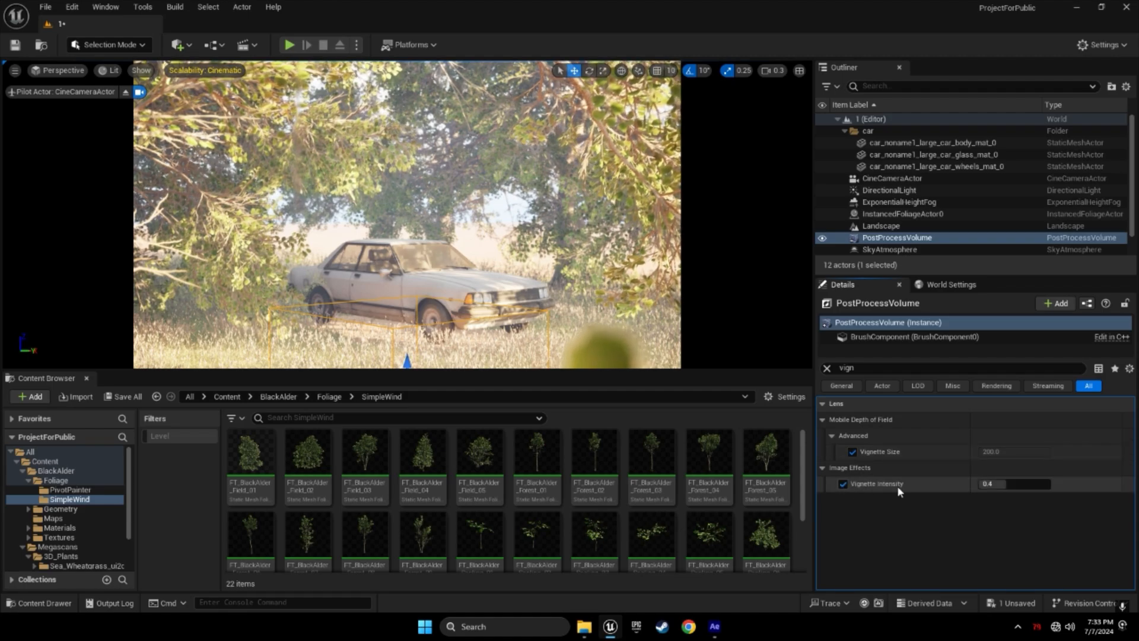
pyautogui.moveTo(997, 483); pyautogui.dragTo(1044, 483)
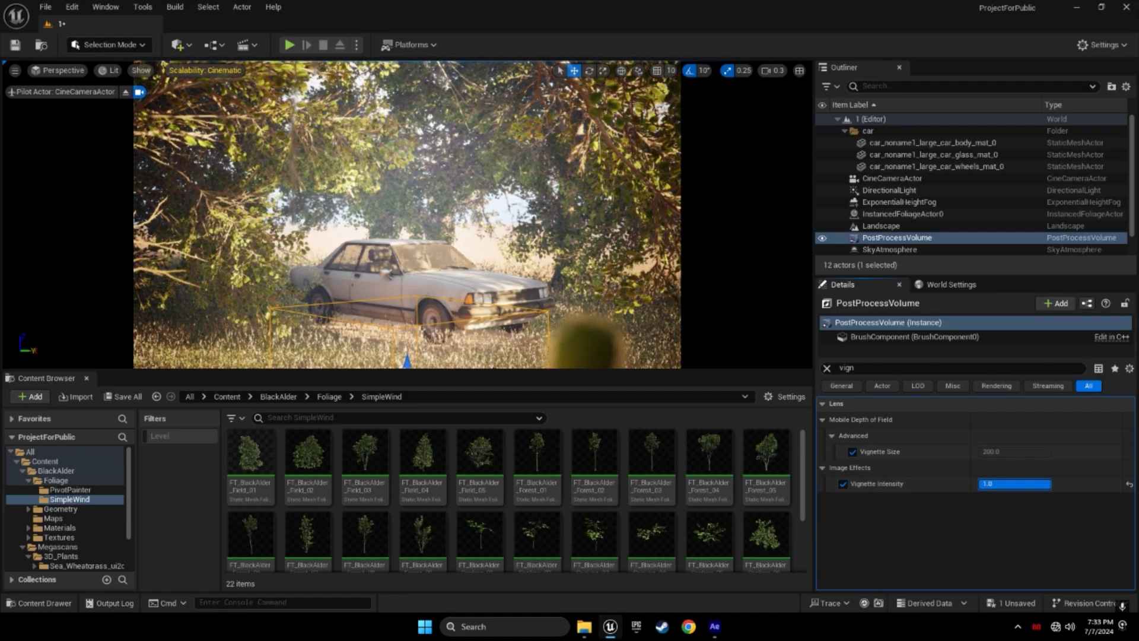
pyautogui.moveTo(1050, 484); pyautogui.dragTo(1047, 483)
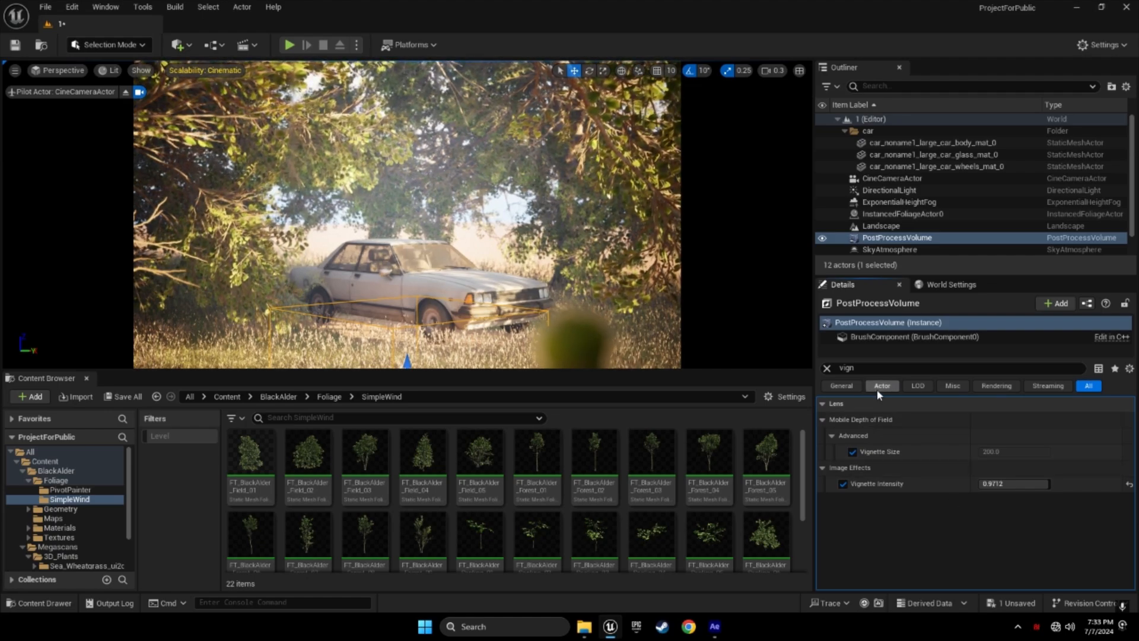
pyautogui.click(829, 368)
pyautogui.press('BackSpace')
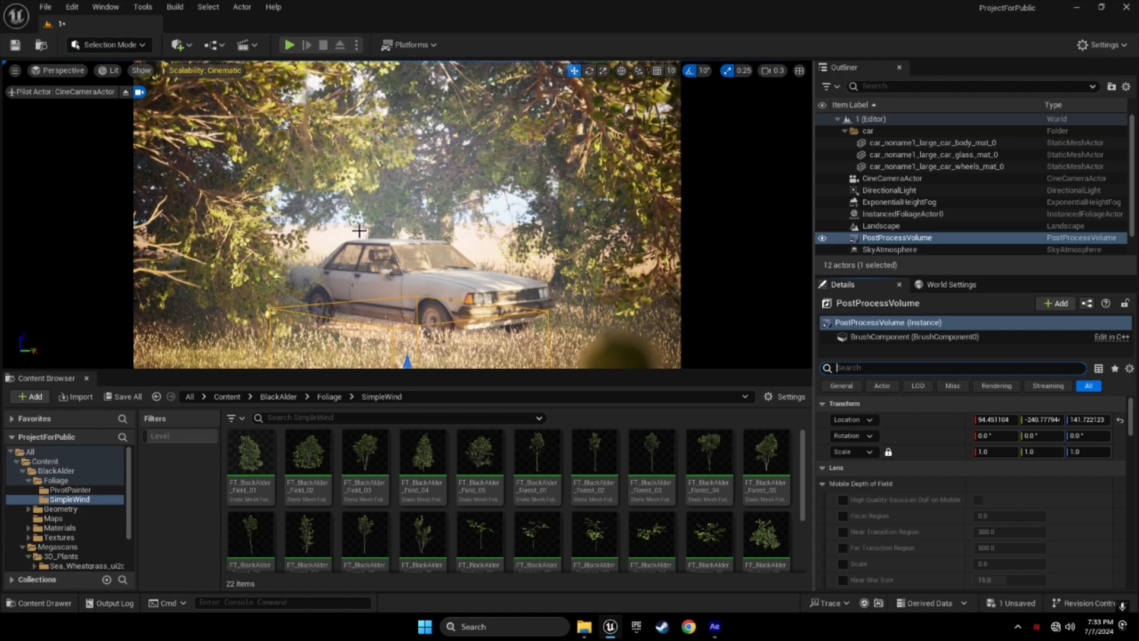
# Capture a high-resolution screenshot of the camera view and open its Saved/Screenshots/WindowsEditor folder
pyautogui.click(15, 70)
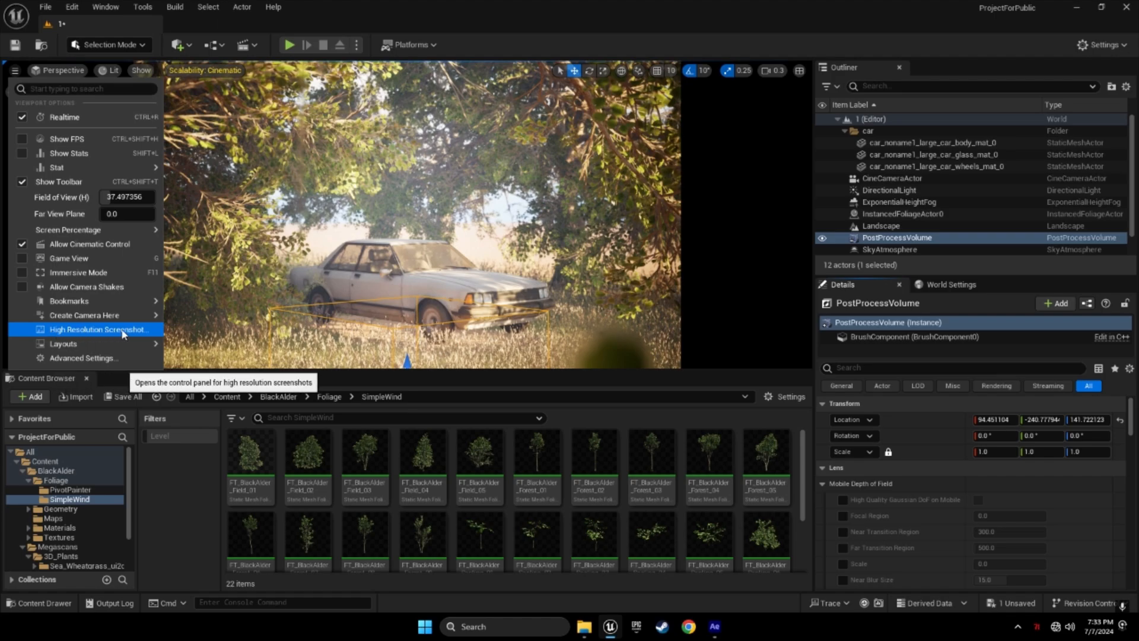
pyautogui.click(89, 330)
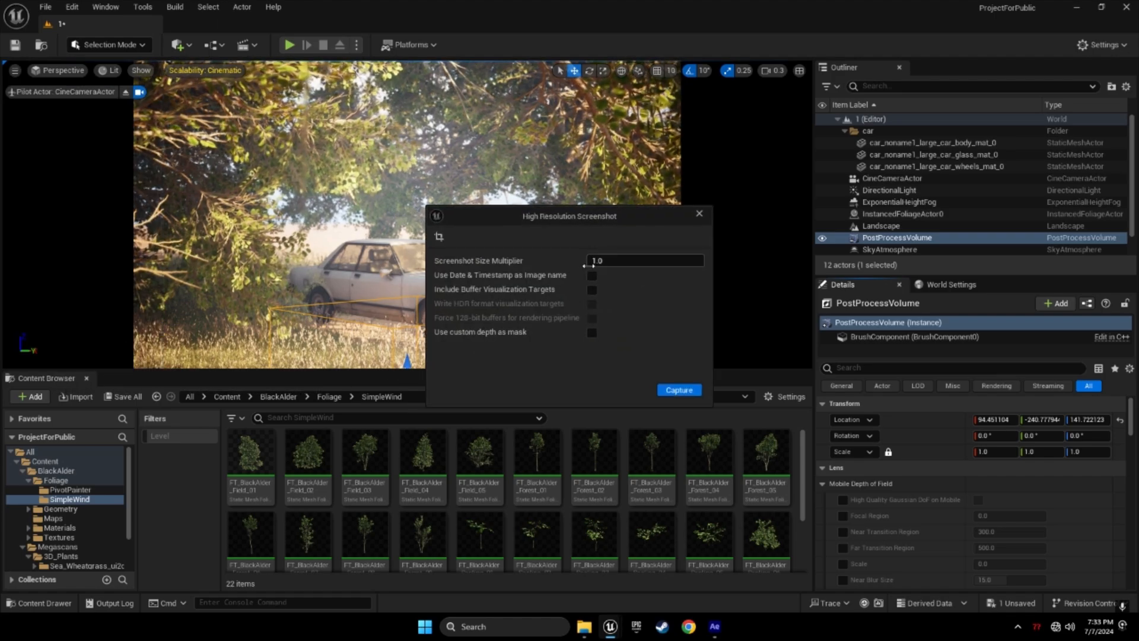
pyautogui.click(669, 391)
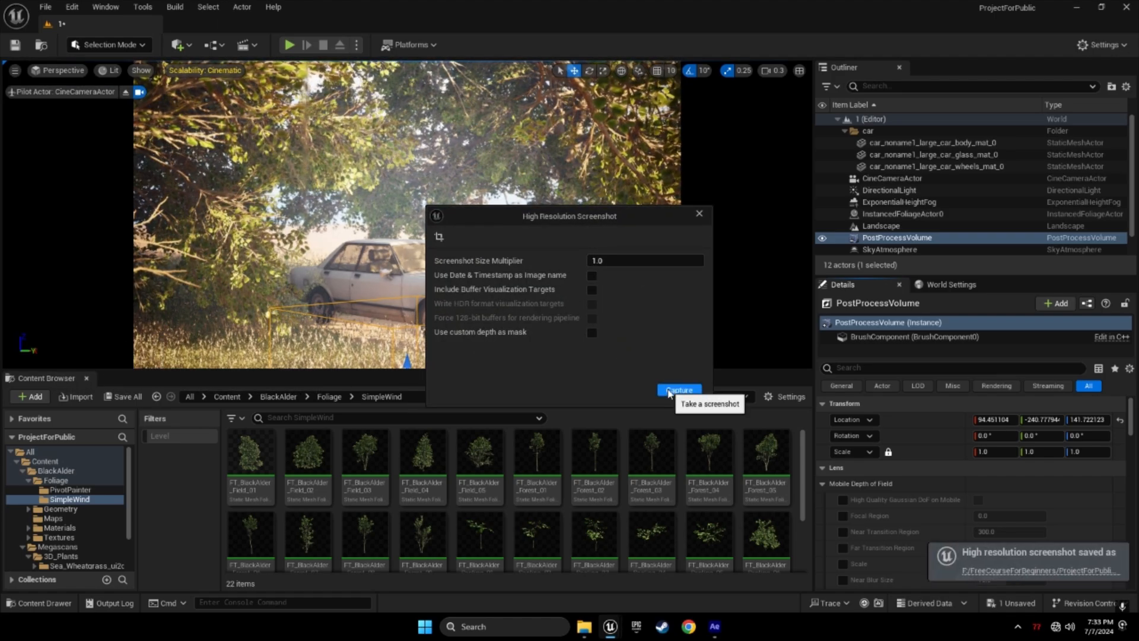
pyautogui.click(697, 214)
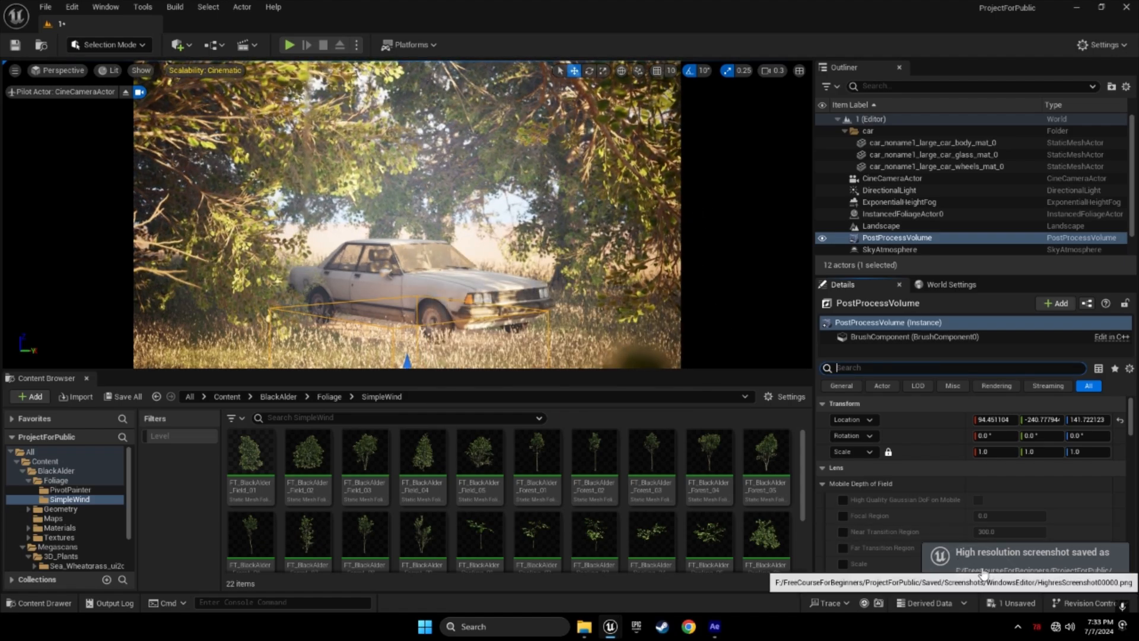
pyautogui.click(1037, 570)
# View HighresScreenshot00000.png in Photos, then close Photos and the screenshots folder
pyautogui.doubleClick(155, 290)
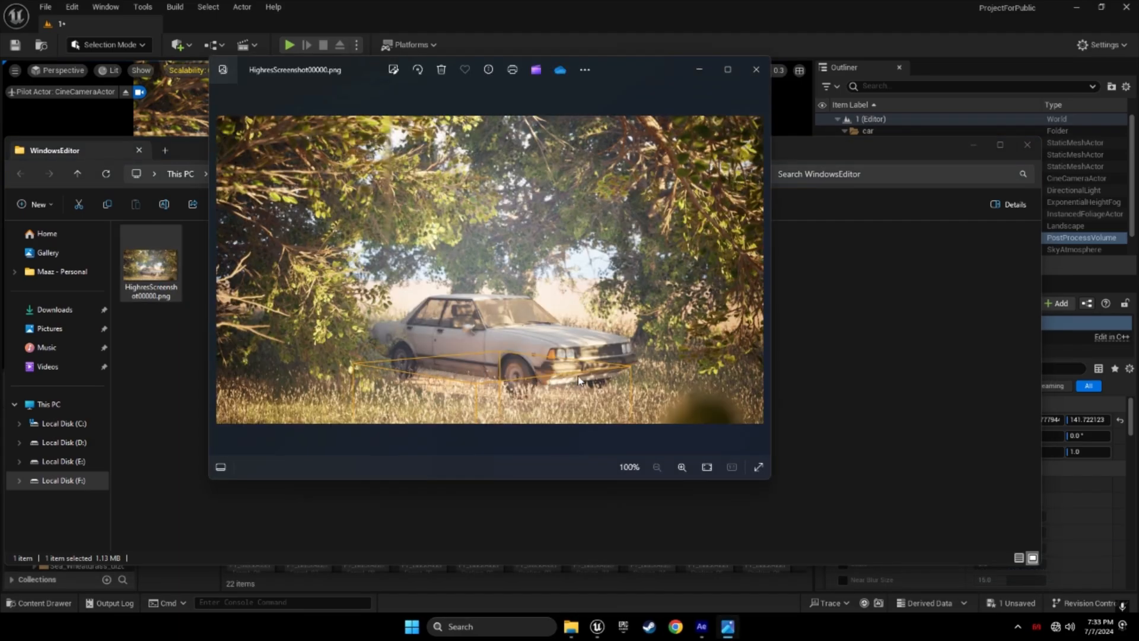
pyautogui.click(757, 70)
pyautogui.click(1026, 144)
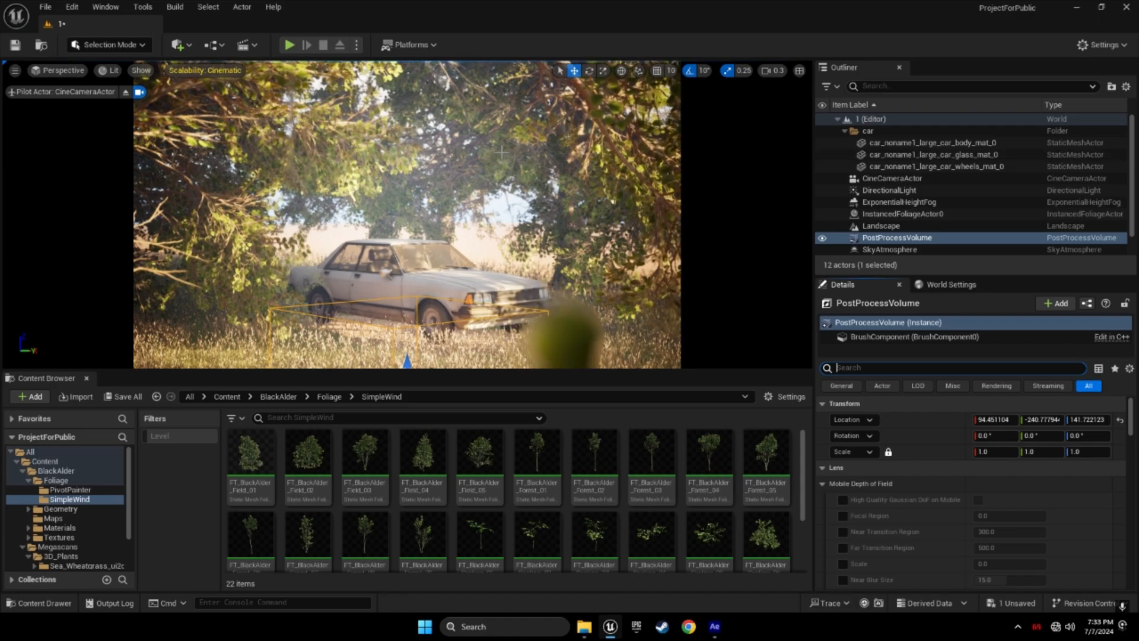